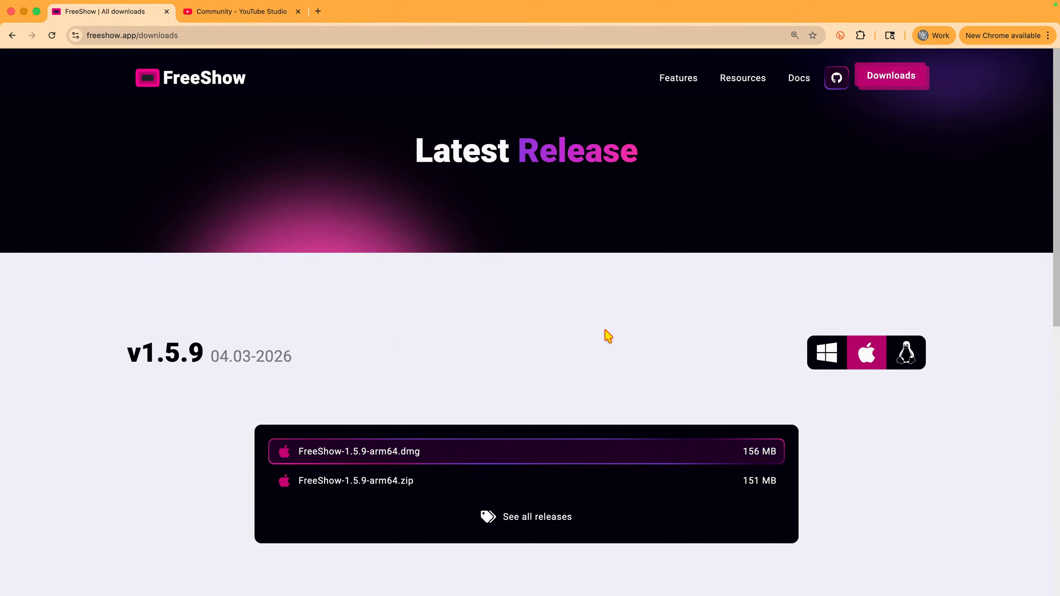
Step: Open the list of all FreeShow releases and read the release notes for version 1.5.9
scroll(626, 330, down, 4)
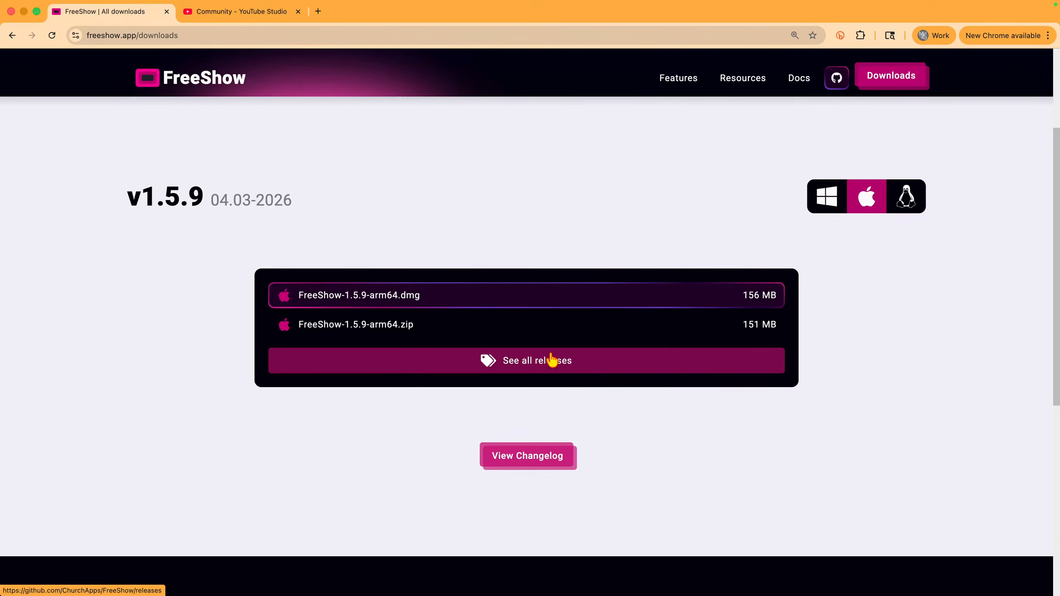
click(542, 368)
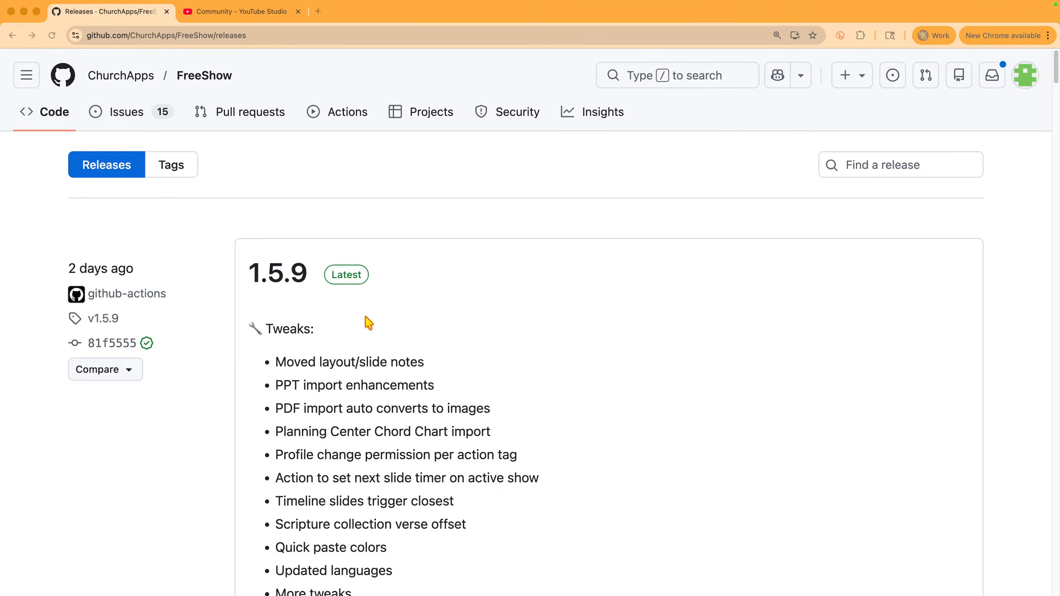
scroll(367, 324, down, 3)
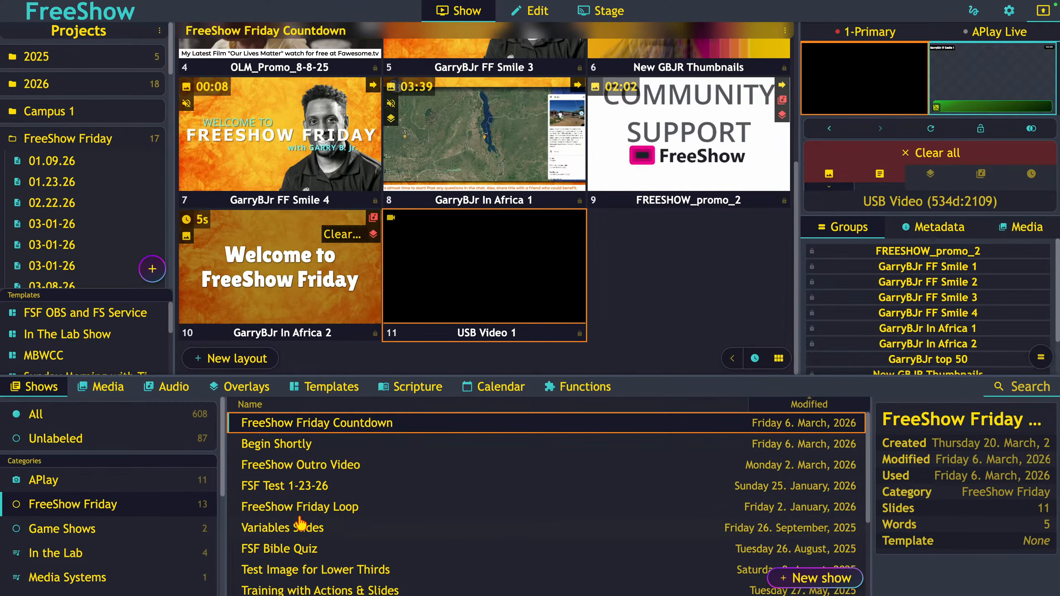
Step: Switch to the FreeShow app and open the show "Training with Actions & Slides"
click(299, 487)
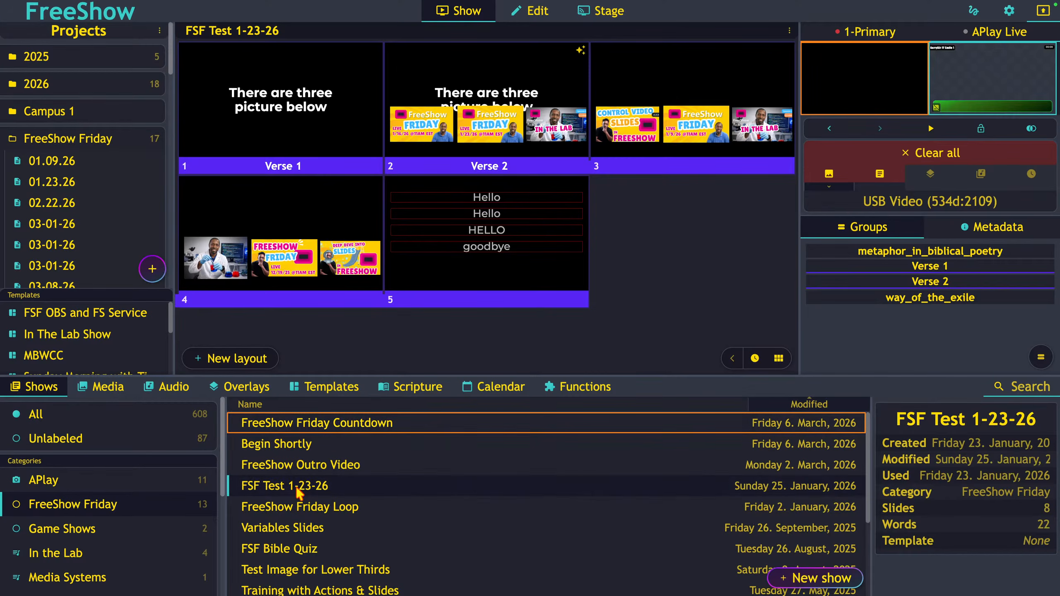
scroll(297, 522, down, 1)
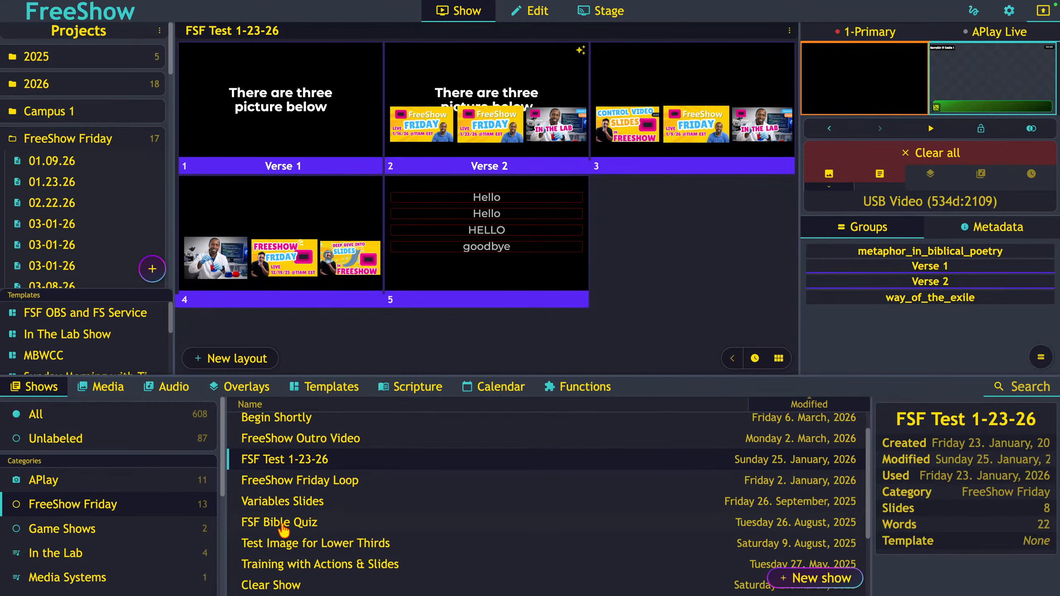
click(284, 567)
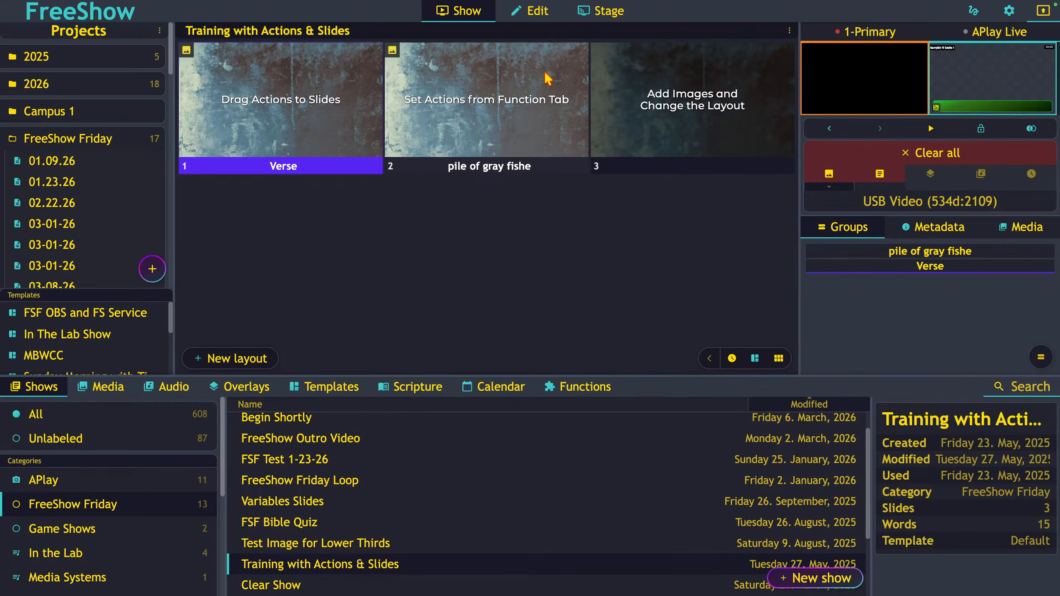
Step: Open the show for editing and examine the slide settings and additional options for the first slide
click(537, 12)
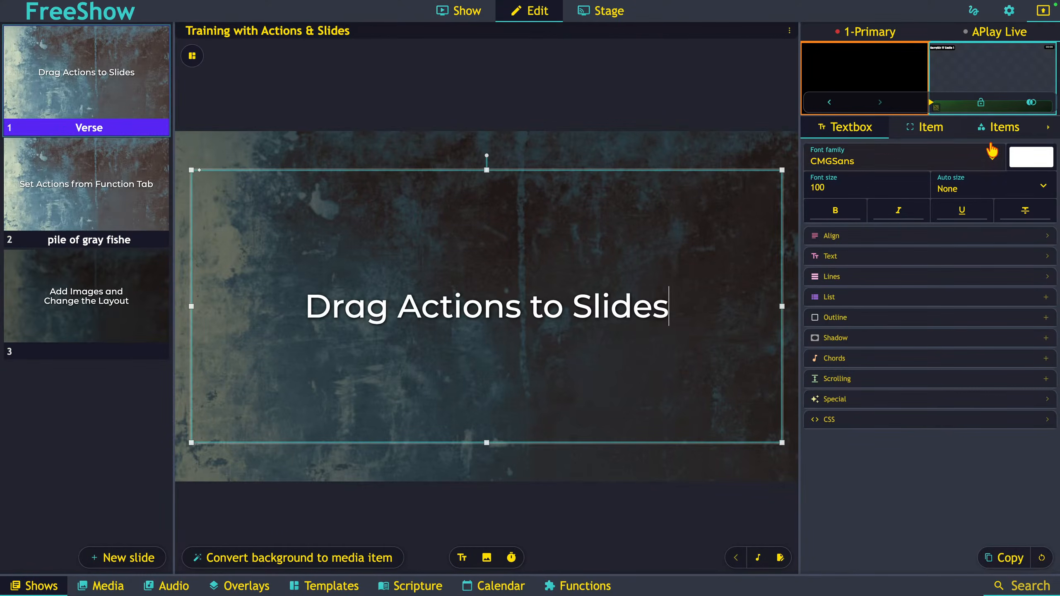
click(1048, 130)
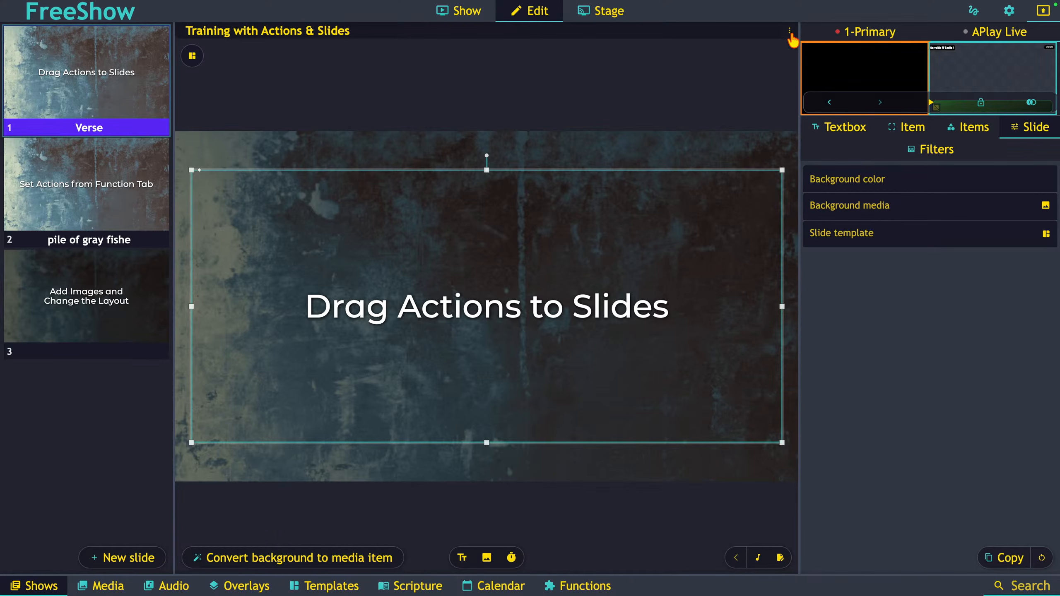
click(790, 31)
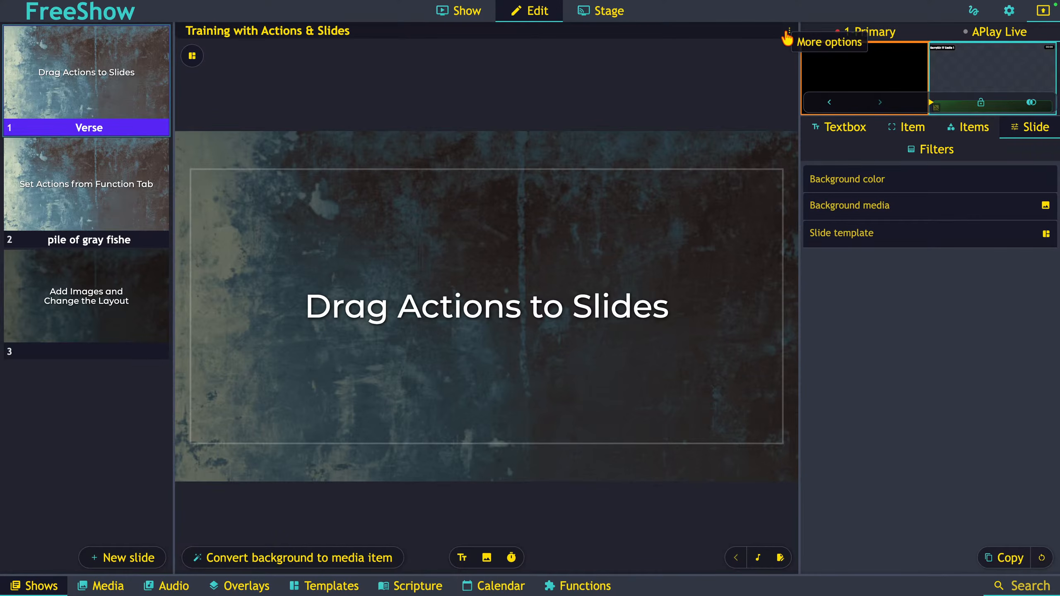
click(789, 30)
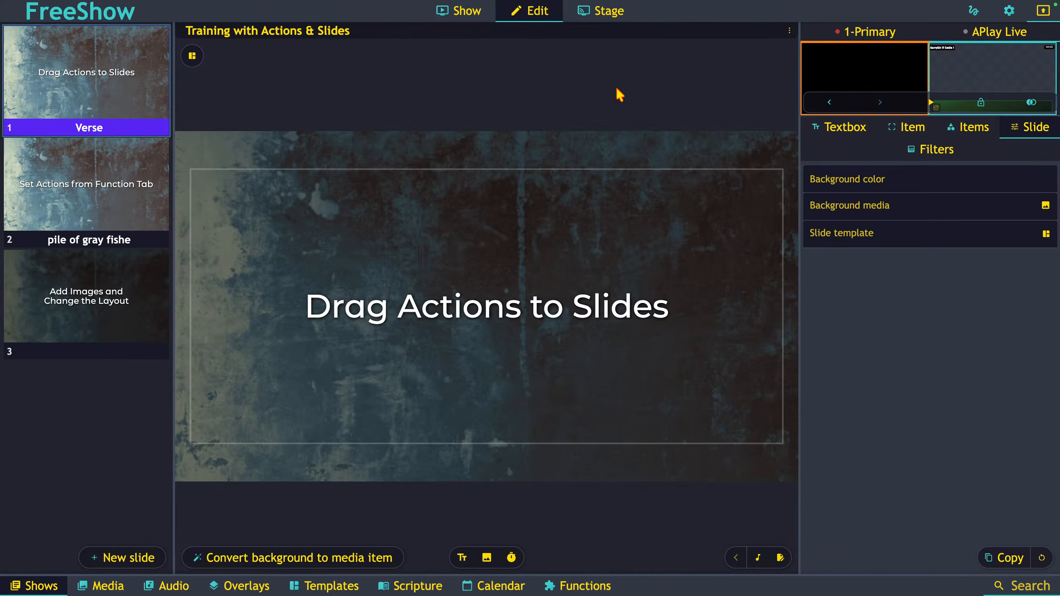
Step: Return to the show view and check the options of the projects list
click(465, 13)
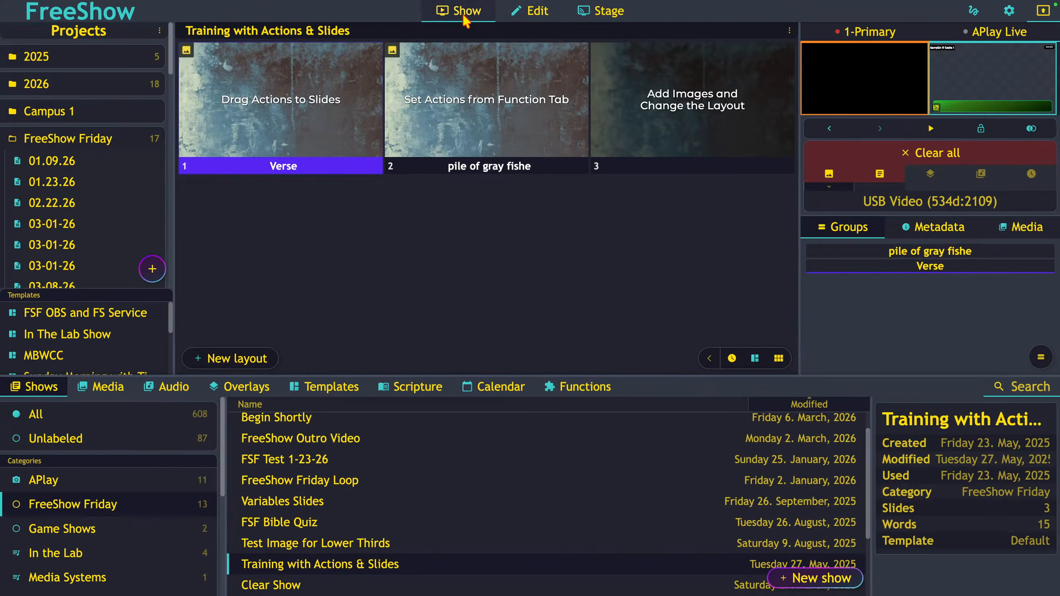
click(159, 31)
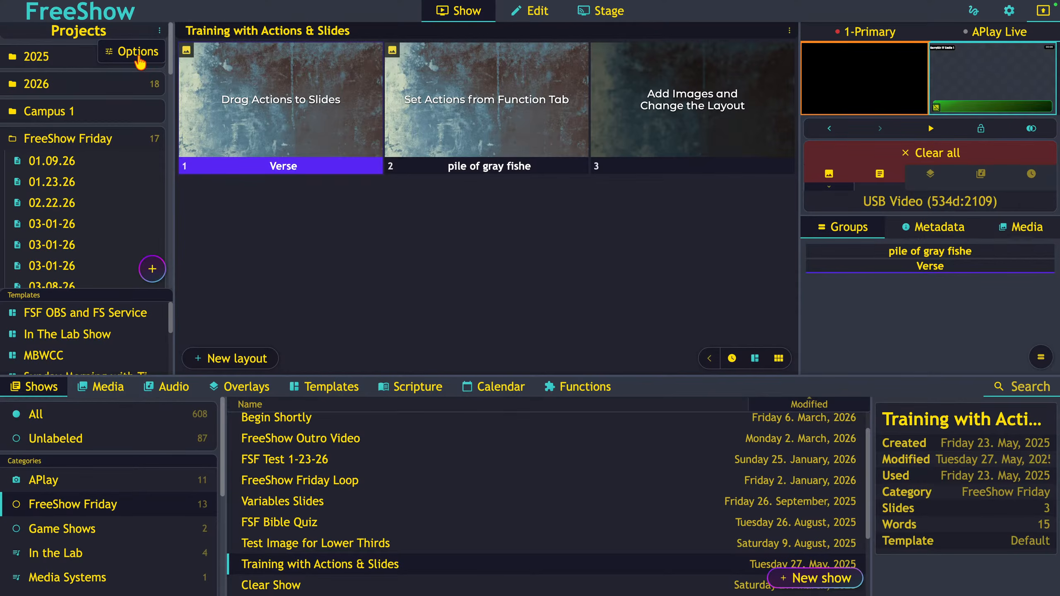
click(140, 58)
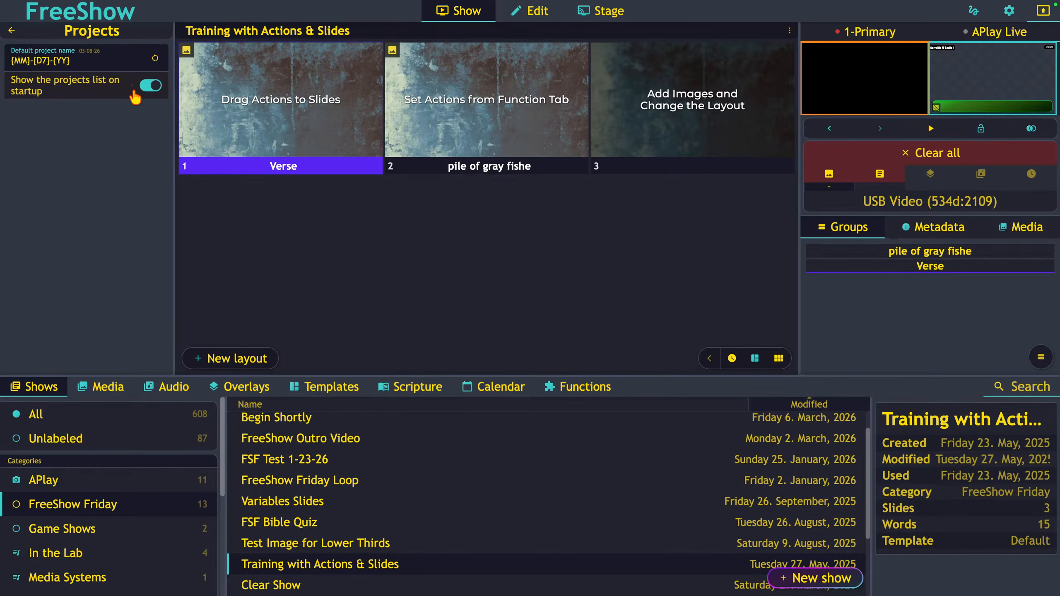
click(12, 31)
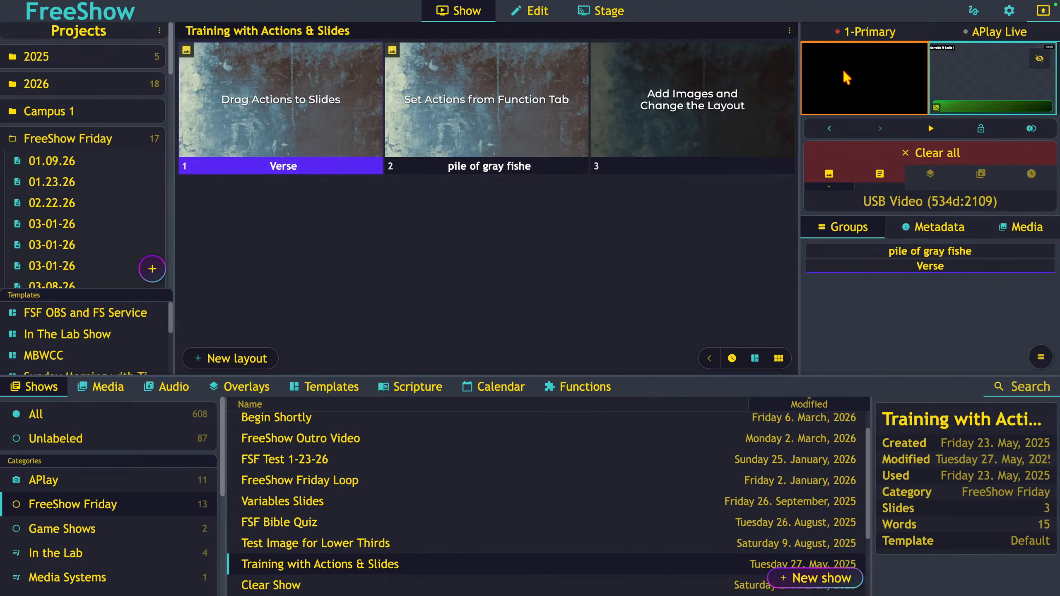
Step: Display the show's layout notes and add the slide note "nice notes layout" to the first slide
click(789, 28)
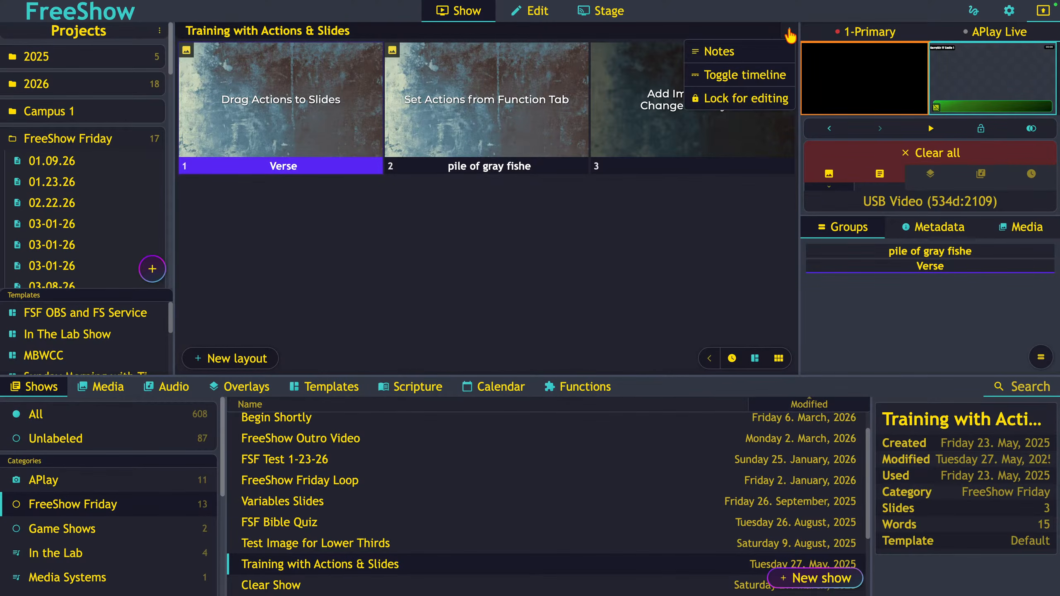
click(731, 57)
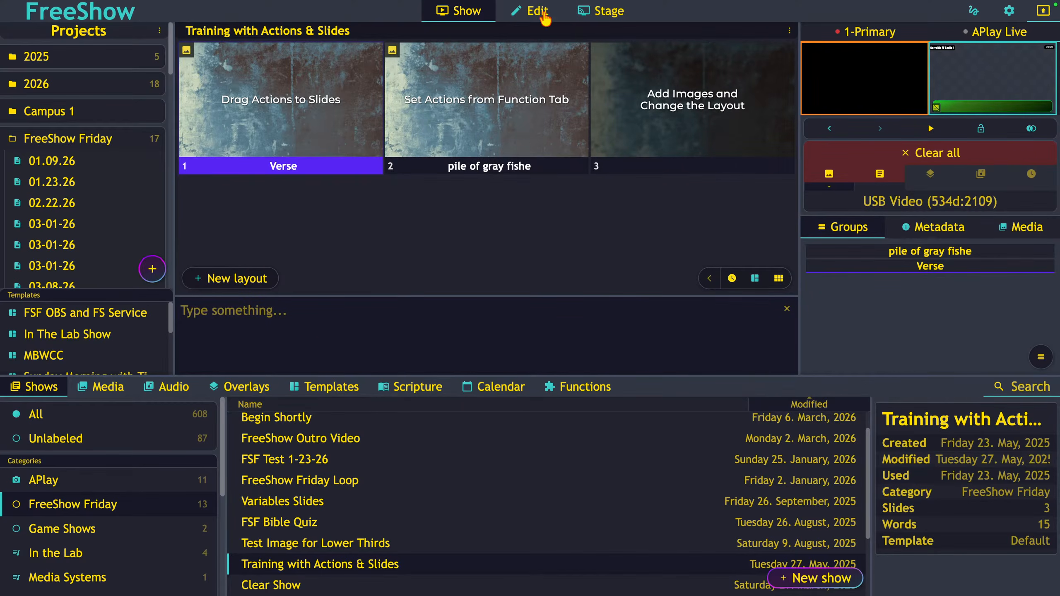
click(539, 12)
click(788, 31)
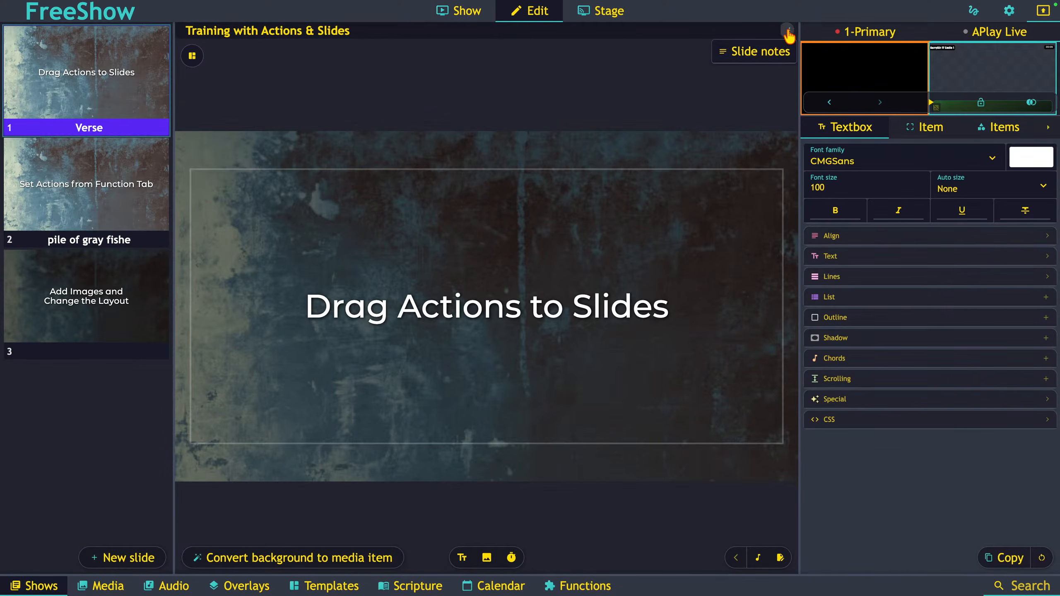
click(768, 51)
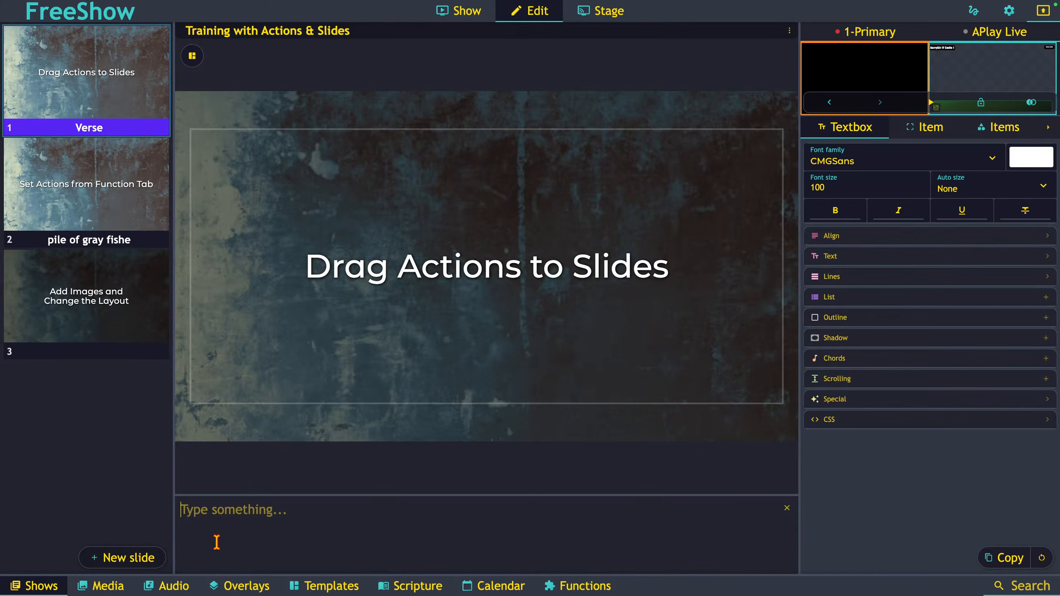
click(230, 530)
text(nice)
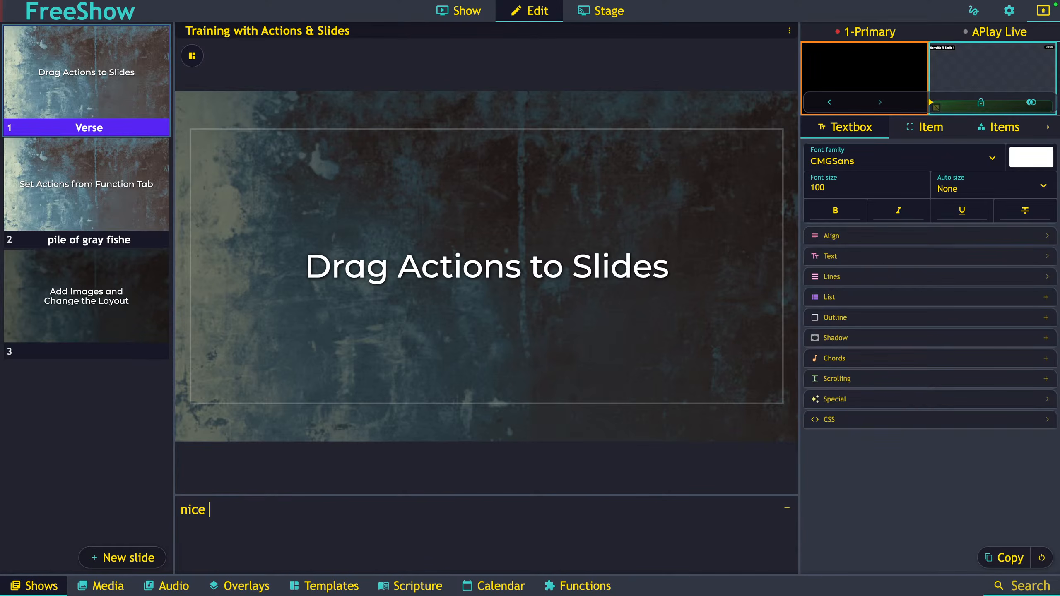
text( notes layout)
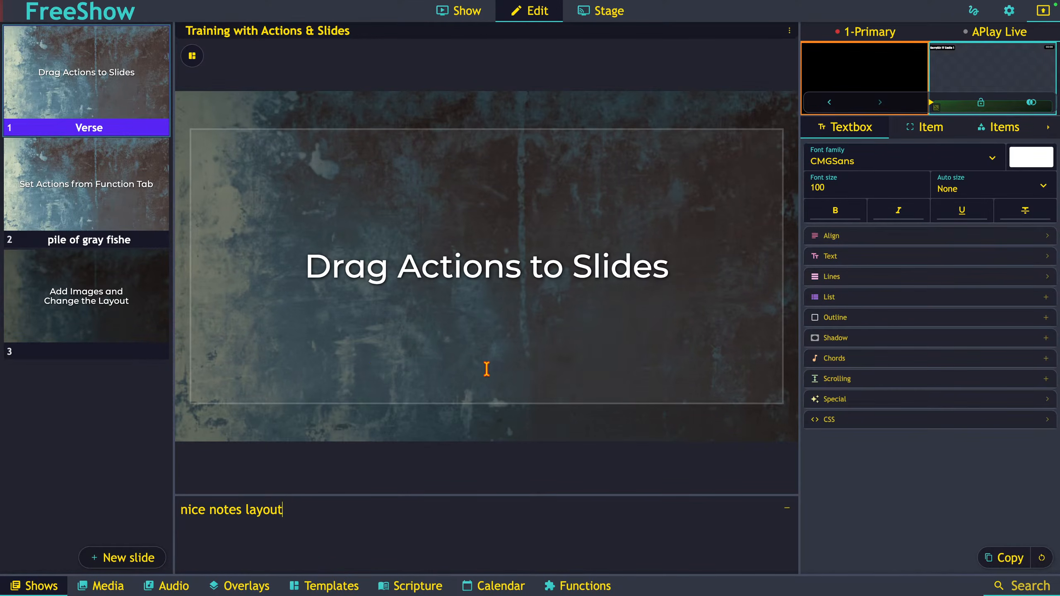
Step: Return to the show view and enter the layout notes "this is where my entire layout notes go"
click(465, 12)
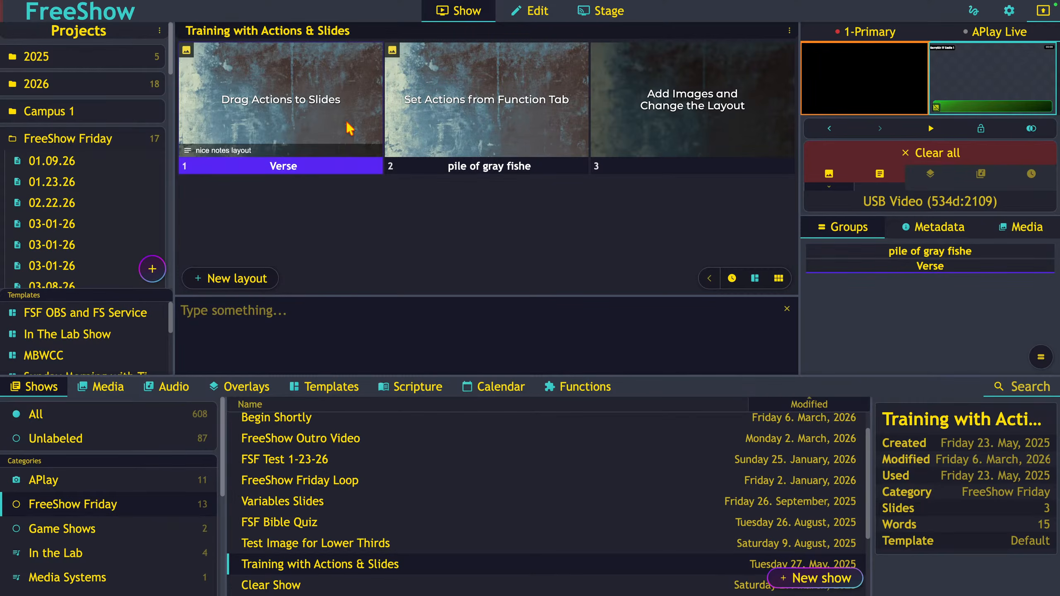
click(262, 319)
text(this is w)
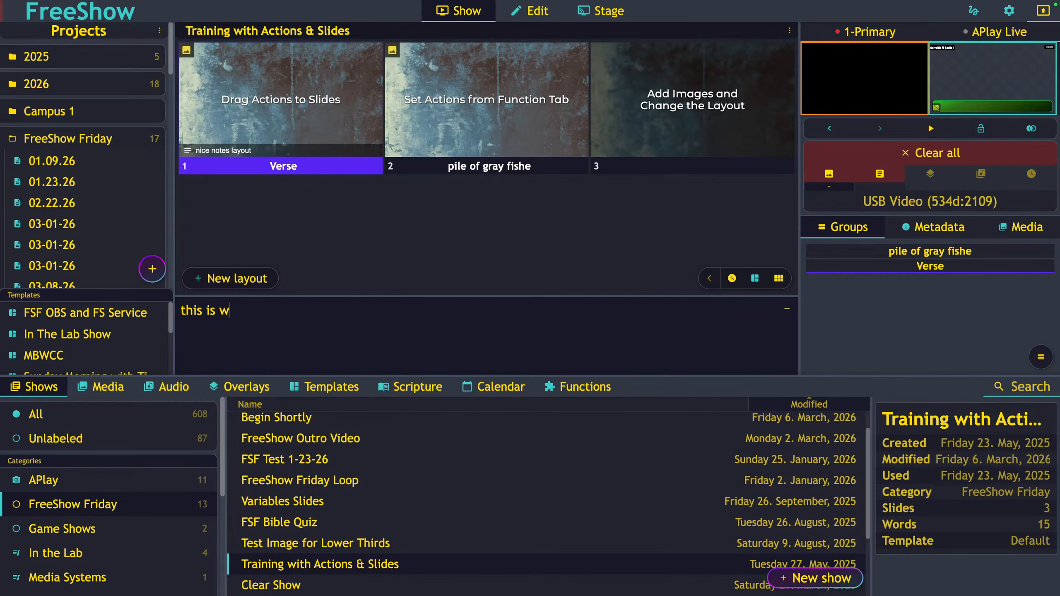
text(here my entire layout not)
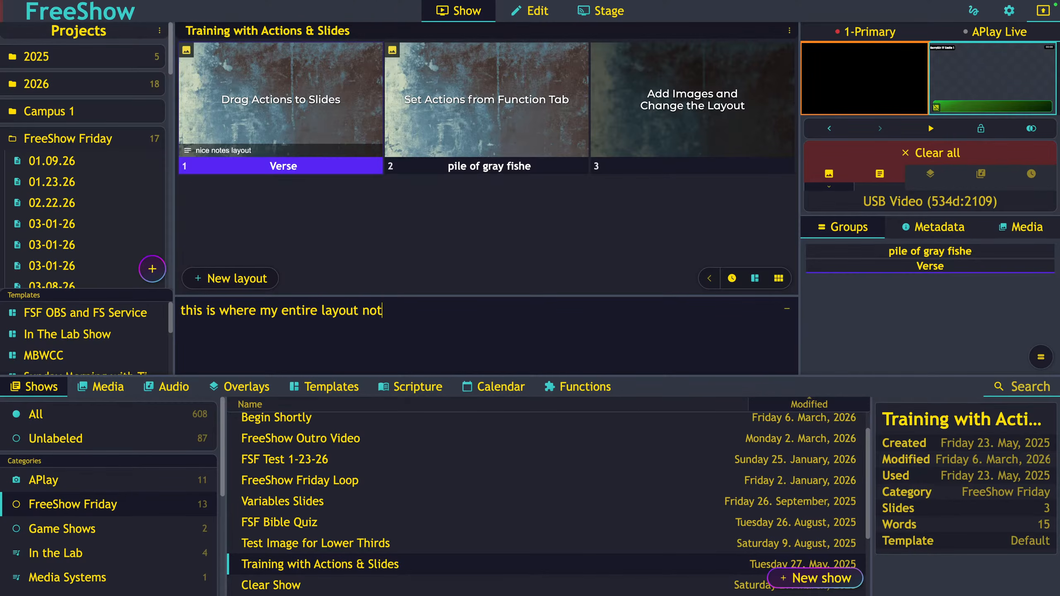
text(es go)
Step: Create a second layout for the show and accept the name Default 2
click(240, 283)
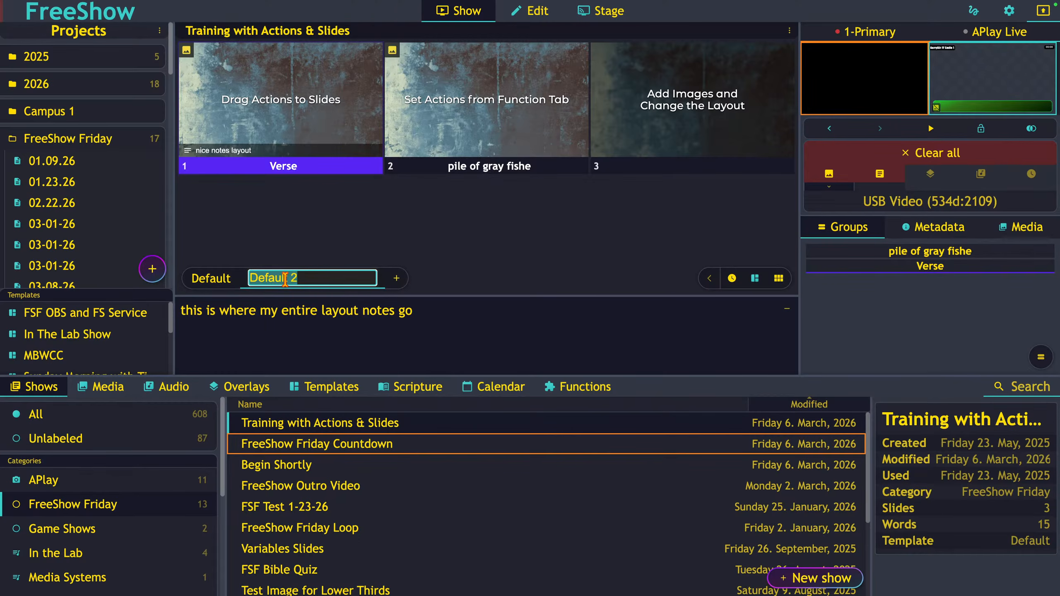
key(Return)
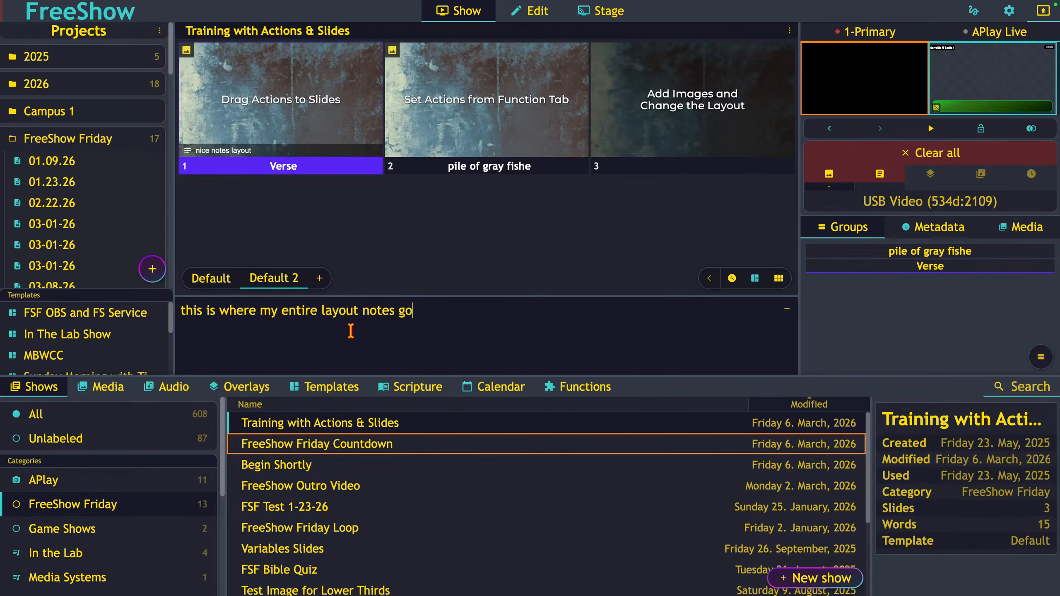
Step: Collapse the notes editor and compare the notes of the Default and Default 2 layouts
click(790, 28)
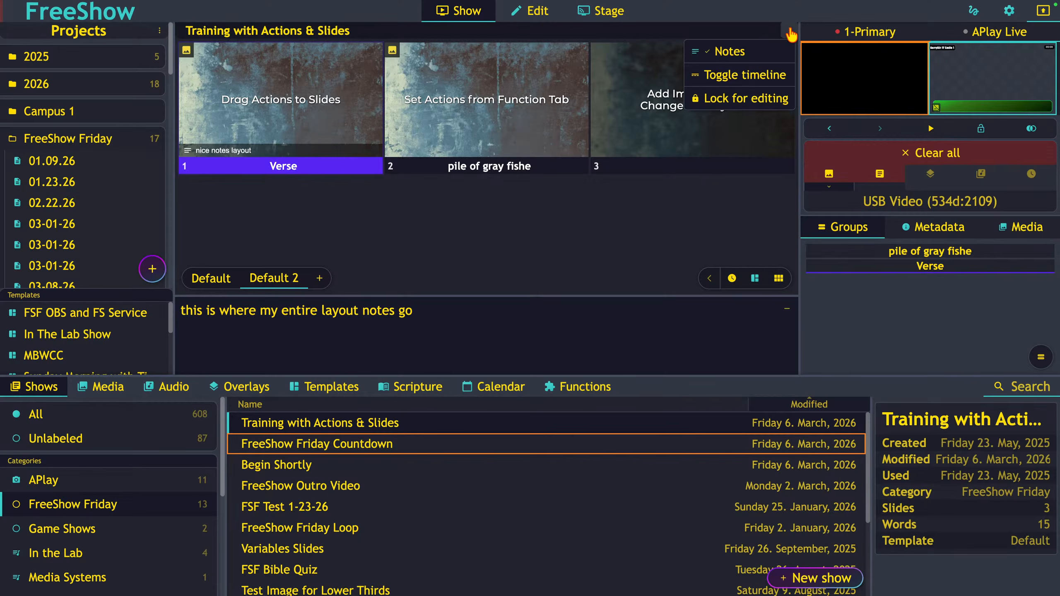
click(746, 52)
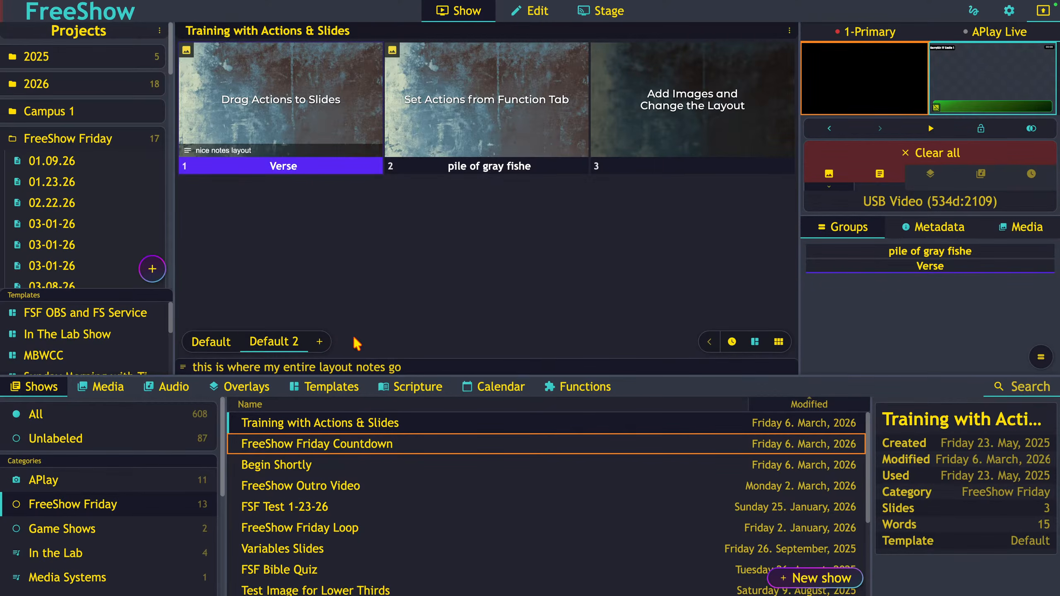
click(214, 345)
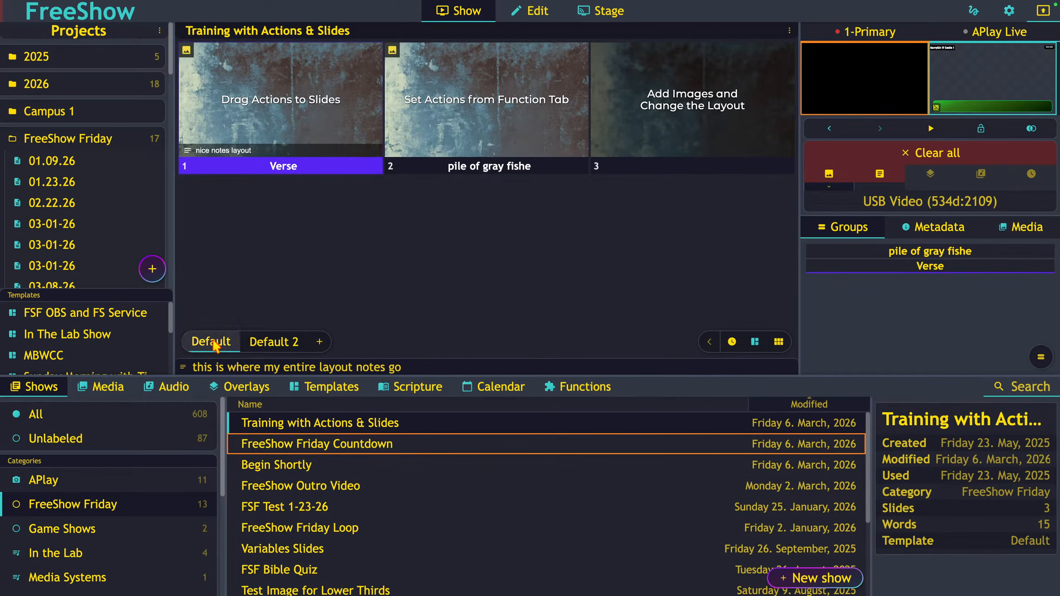
click(275, 343)
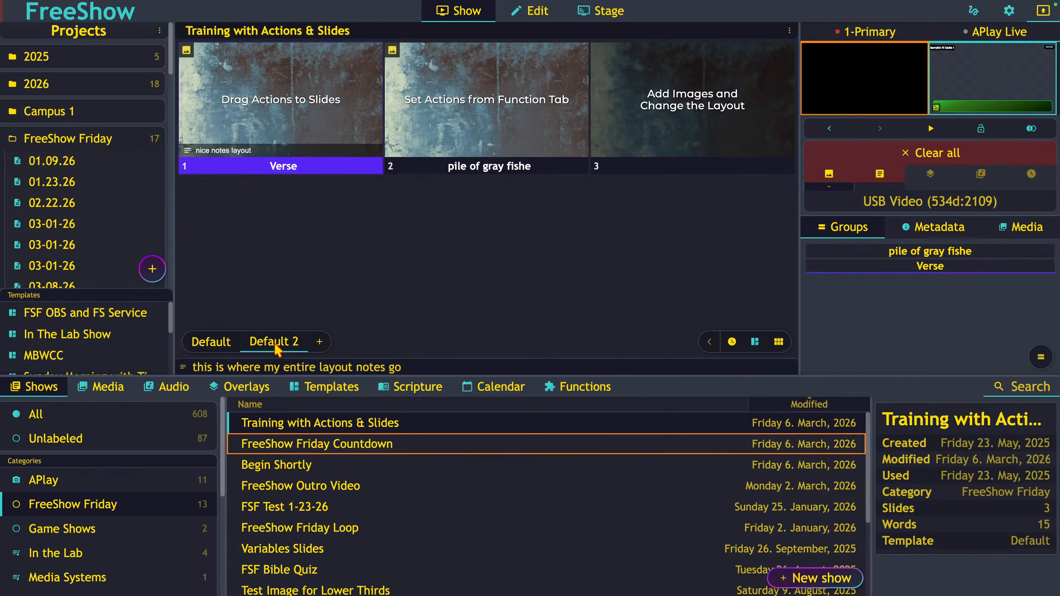
Step: Replace the notes of the Default 2 layout with "This is a different layout"
click(308, 367)
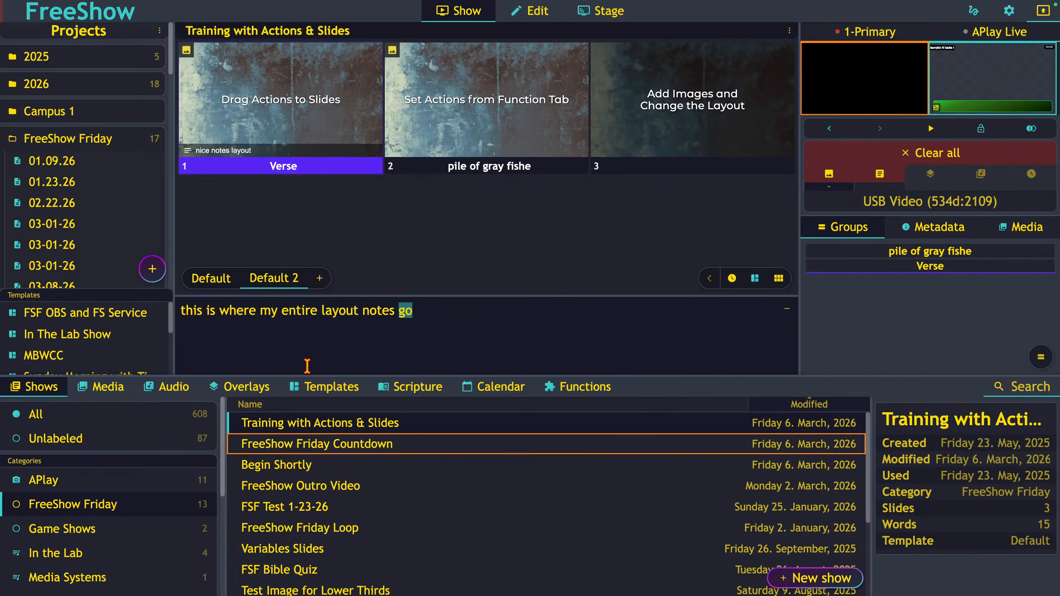
triple_click(303, 320)
key(BackSpace)
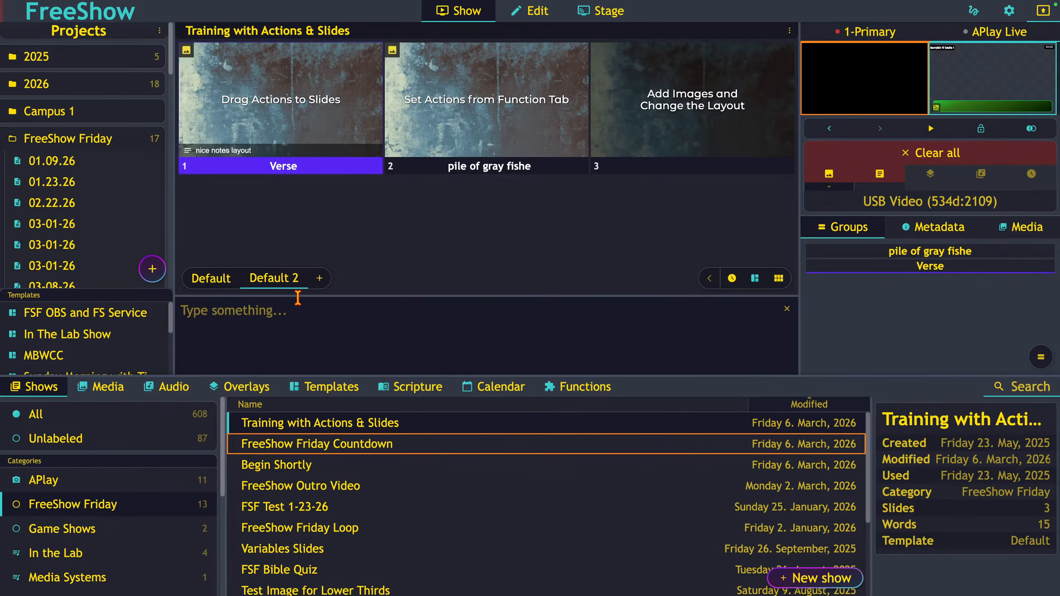
click(212, 279)
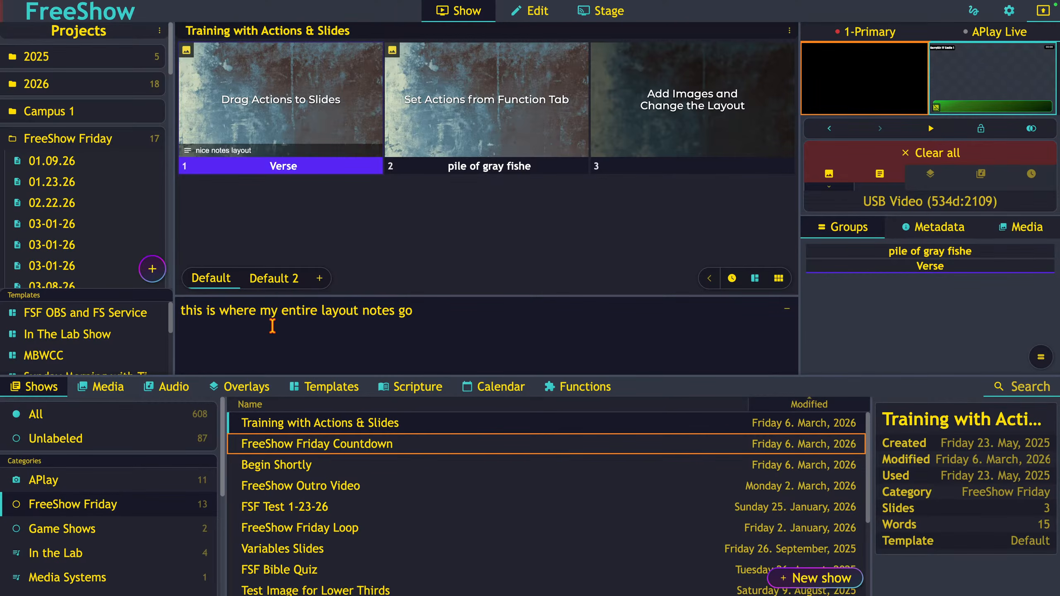
click(276, 279)
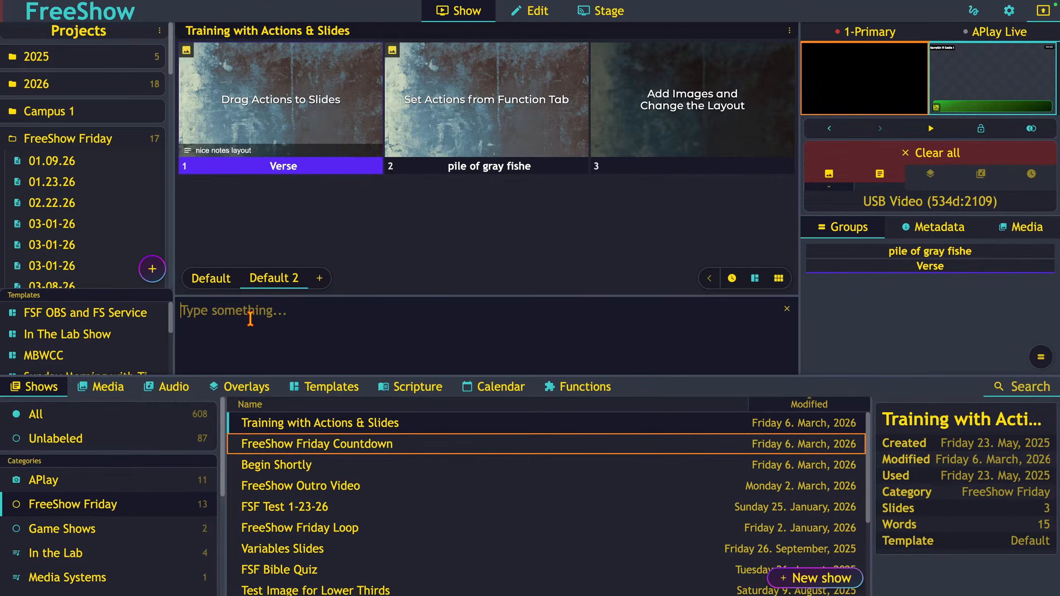
text(This)
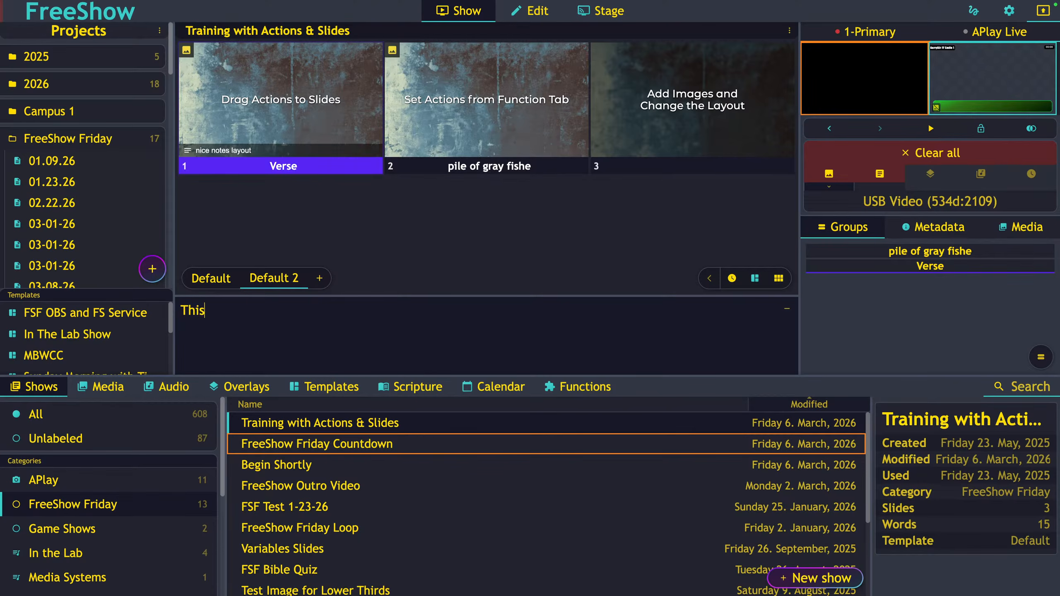
text( is a different layout)
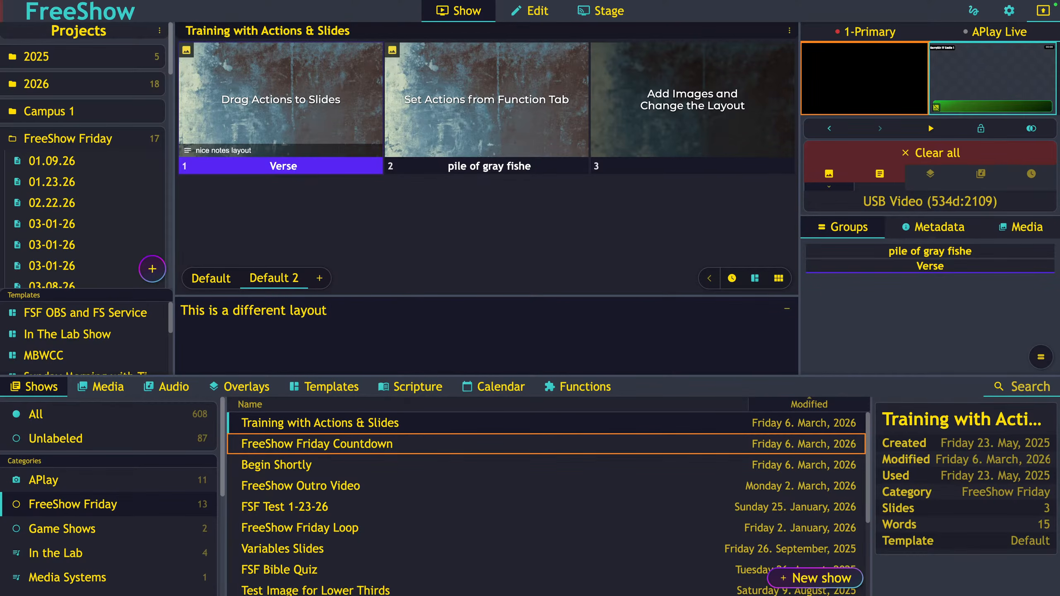
Step: Switch the show back to the Default layout, look through the show options, and expand the layout controls
click(211, 279)
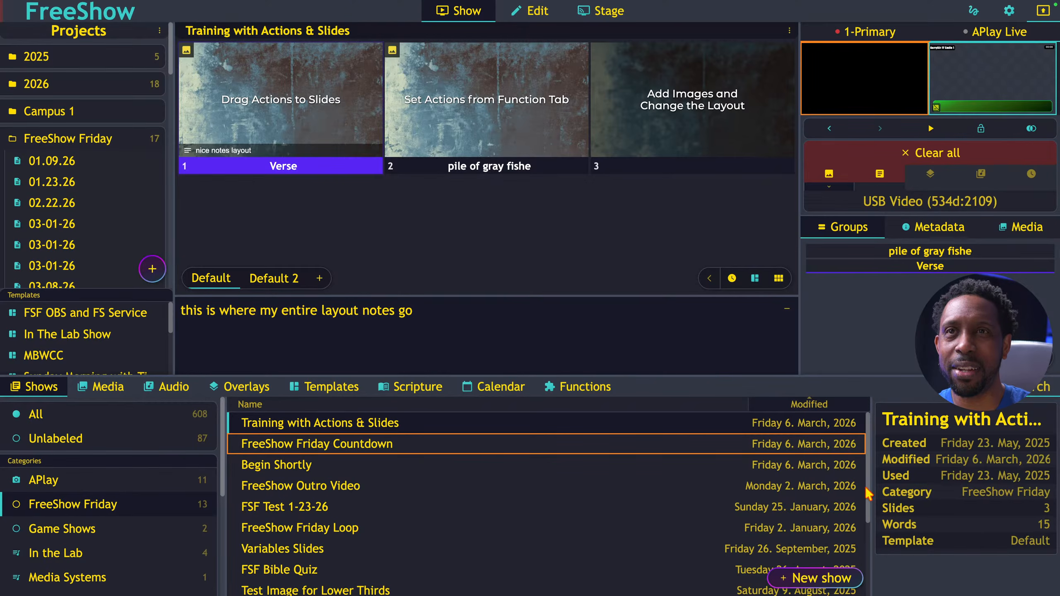
click(789, 30)
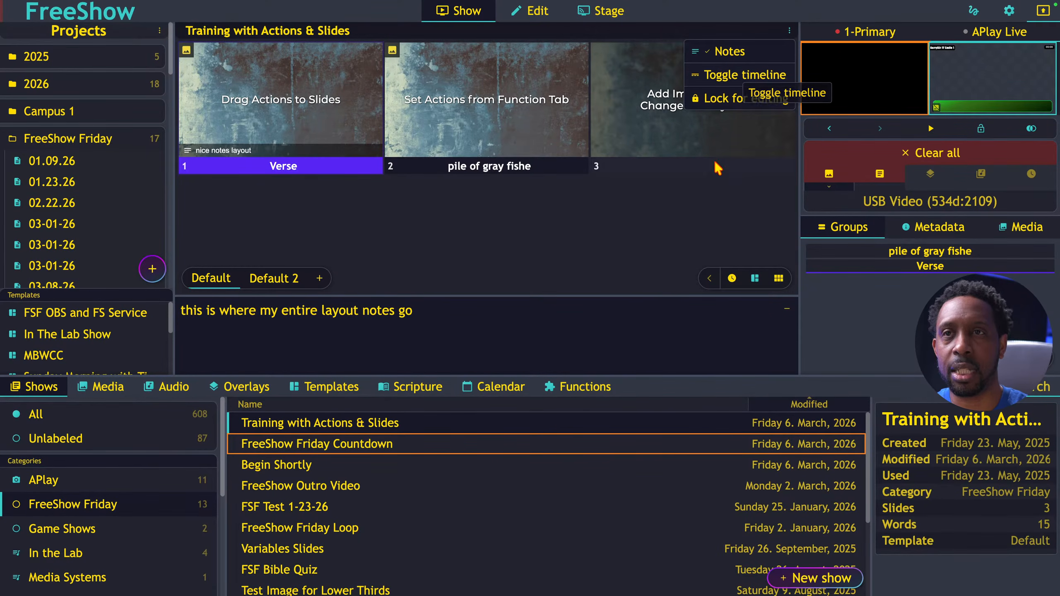
click(712, 284)
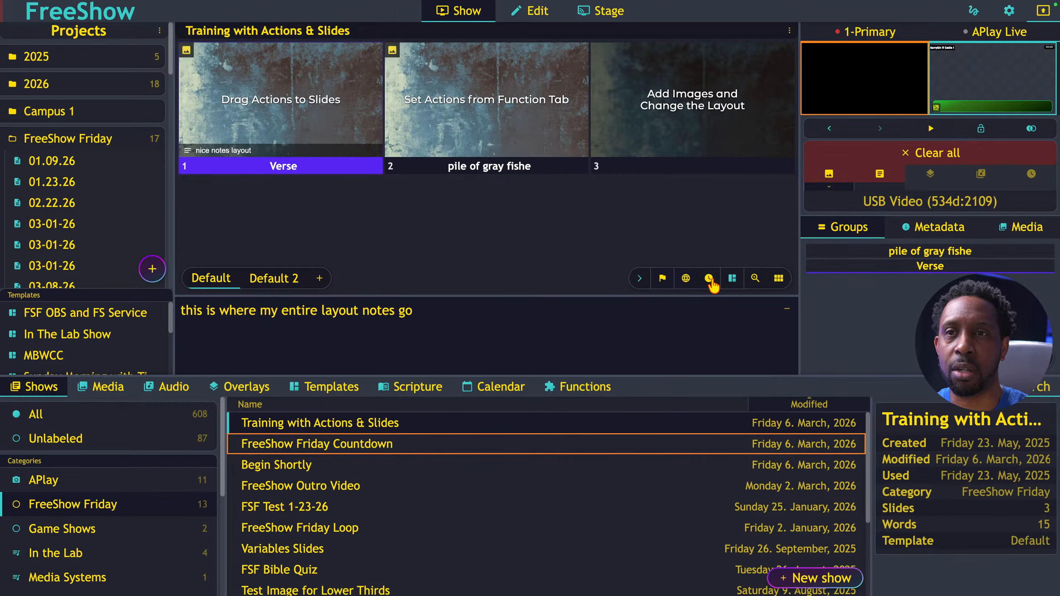
Step: Display the show's timeline beneath the layout notes and hide it again
click(790, 29)
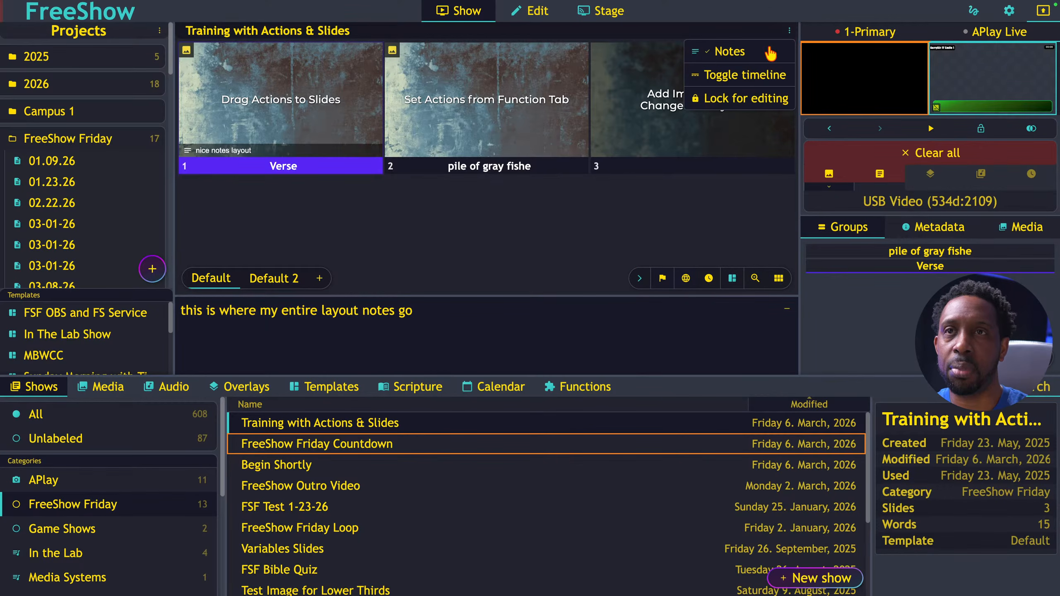
click(726, 74)
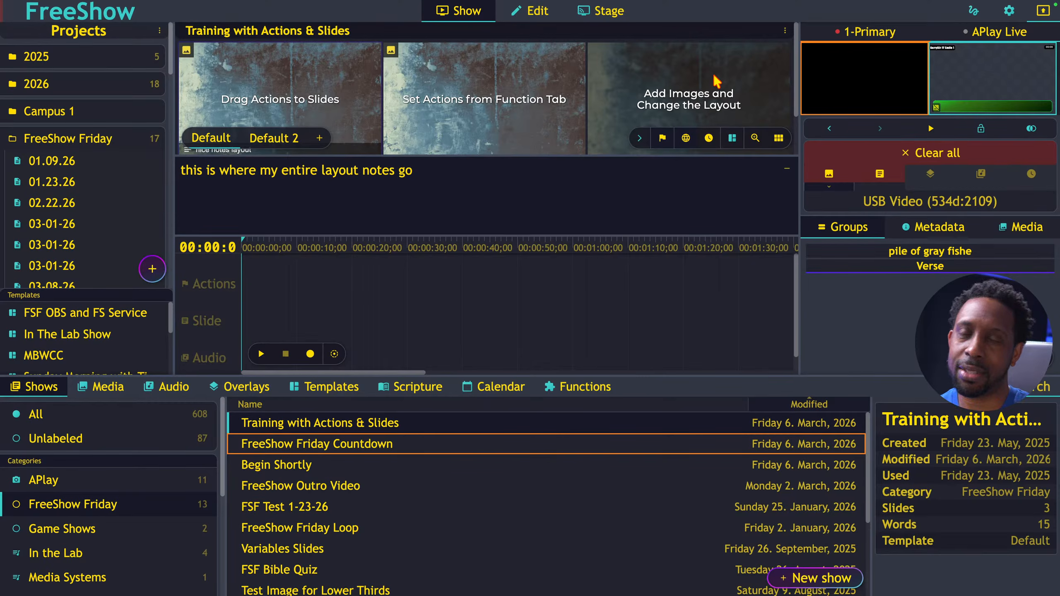
click(785, 30)
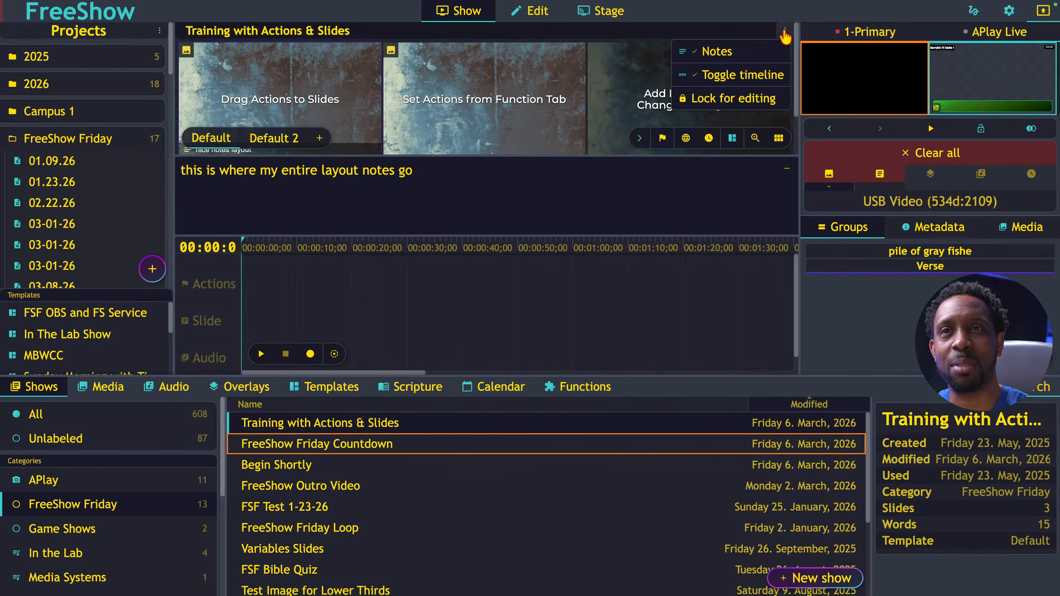
click(717, 75)
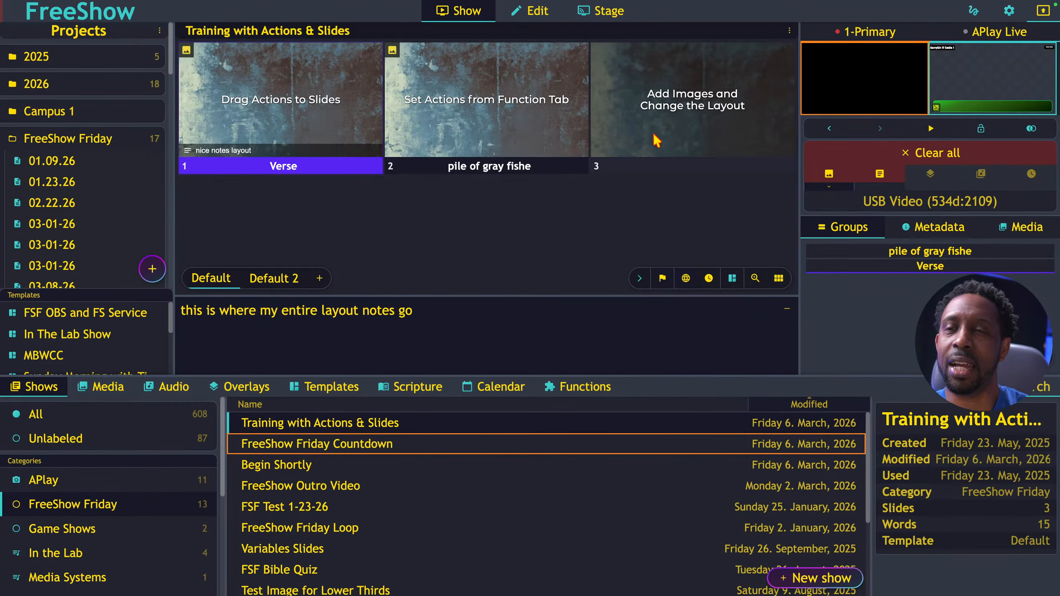
Step: Check the 1.5.9 release notes in Chrome, return to FreeShow, and look through the action tags under Functions
key(ctrl+Left)
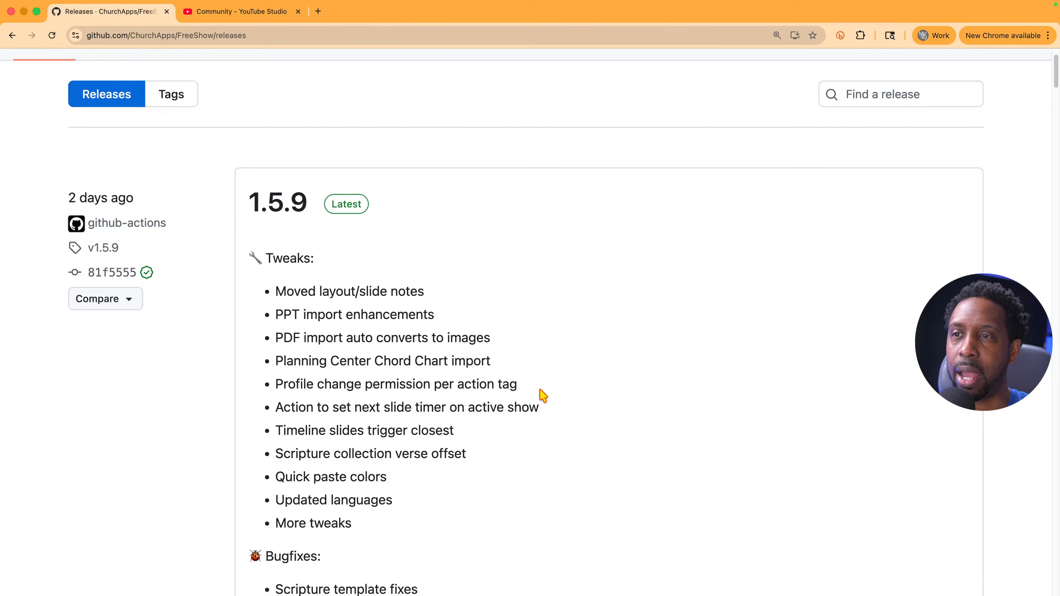
key(ctrl+Right)
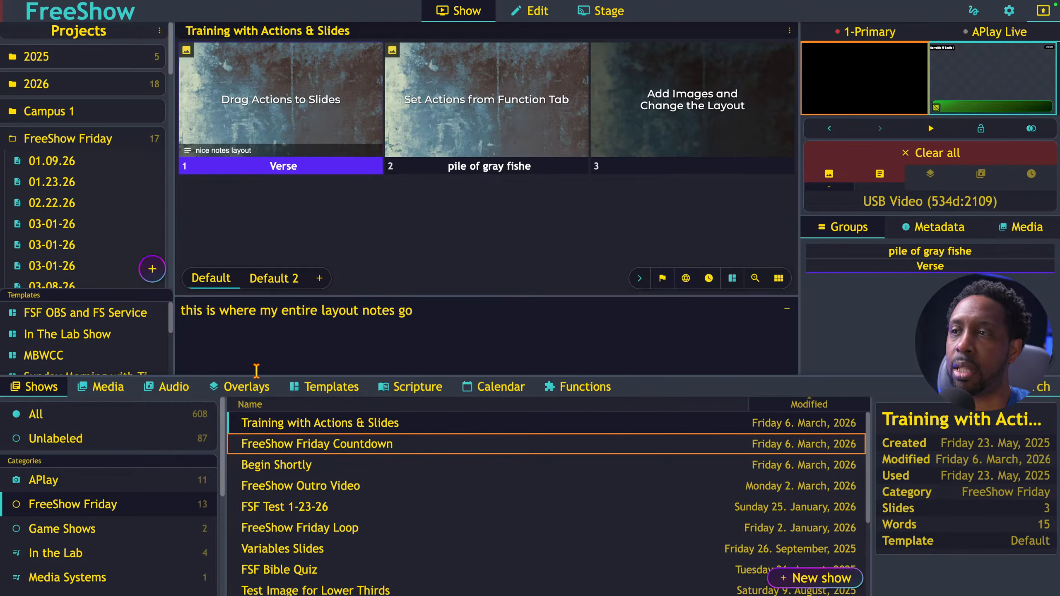
click(568, 388)
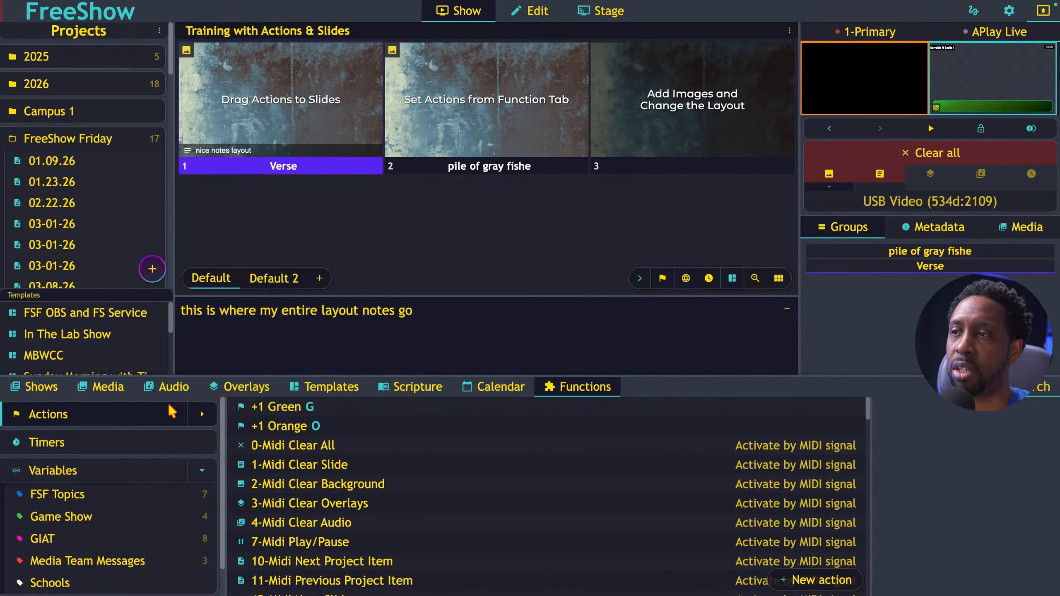
click(204, 416)
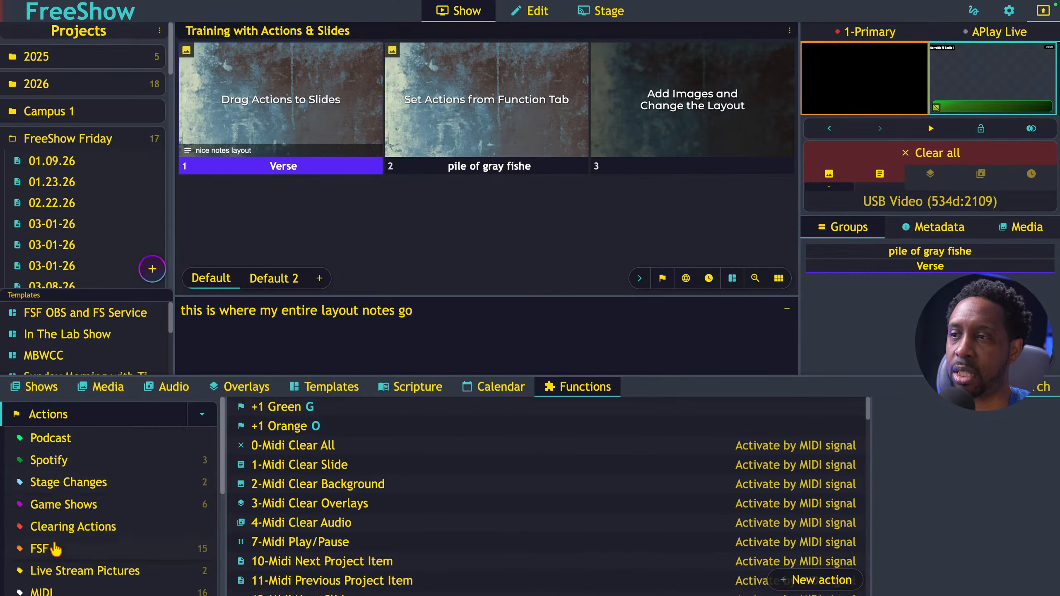
scroll(55, 543, down, 2)
scroll(55, 543, up, 2)
scroll(54, 542, down, 1)
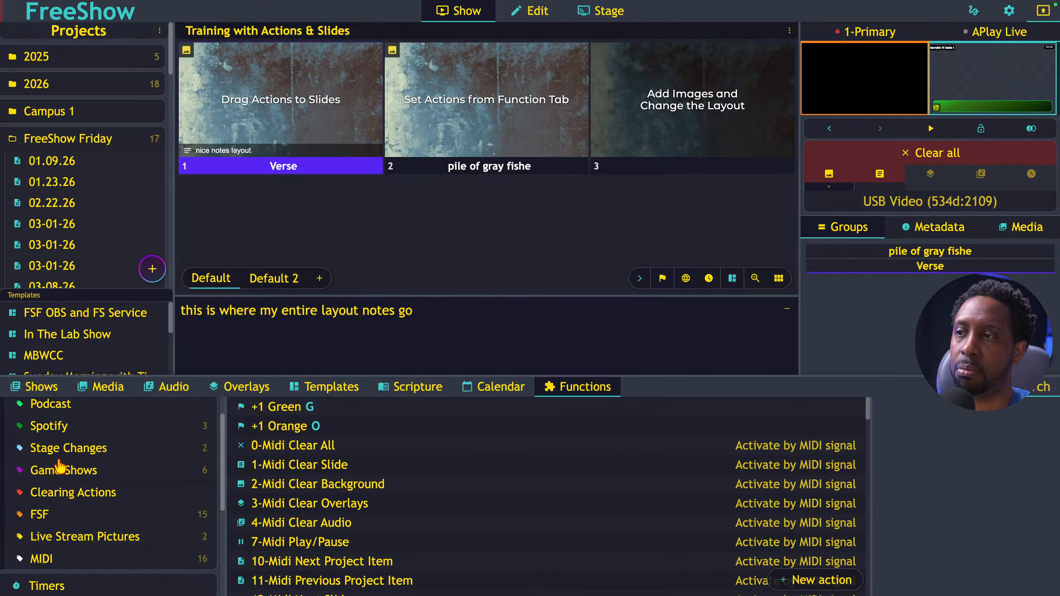
Step: Look through the media folders and the category lists of the overlays and templates
click(99, 389)
scroll(78, 513, down, 4)
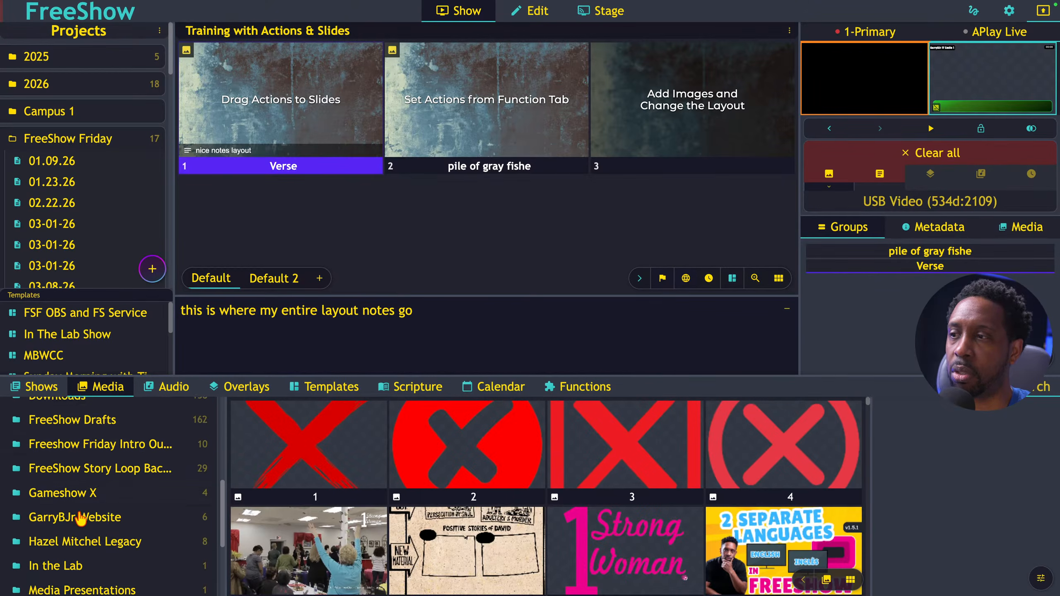
scroll(81, 518, up, 4)
click(244, 387)
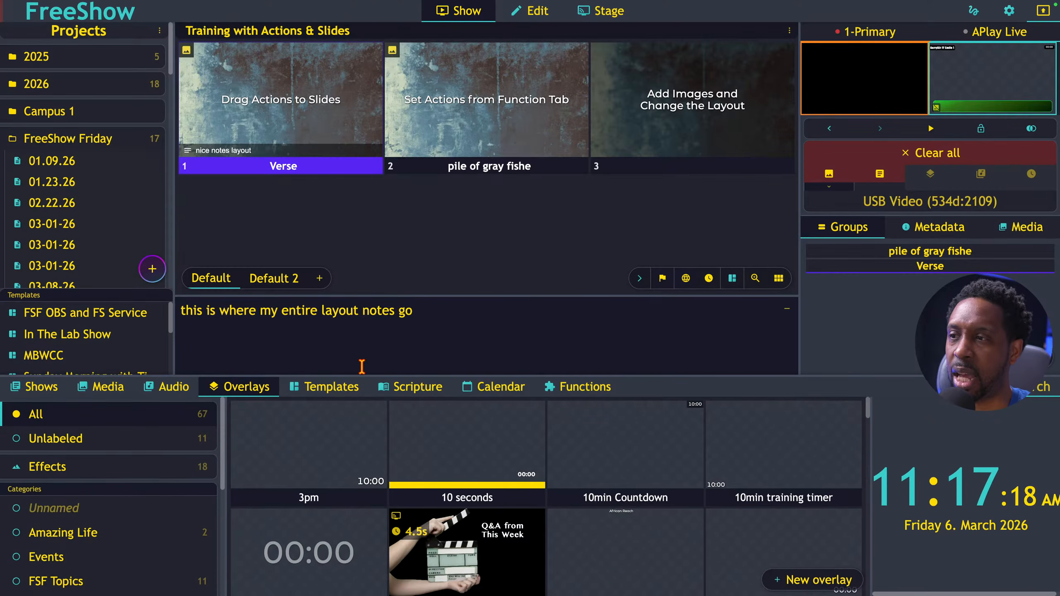
click(328, 392)
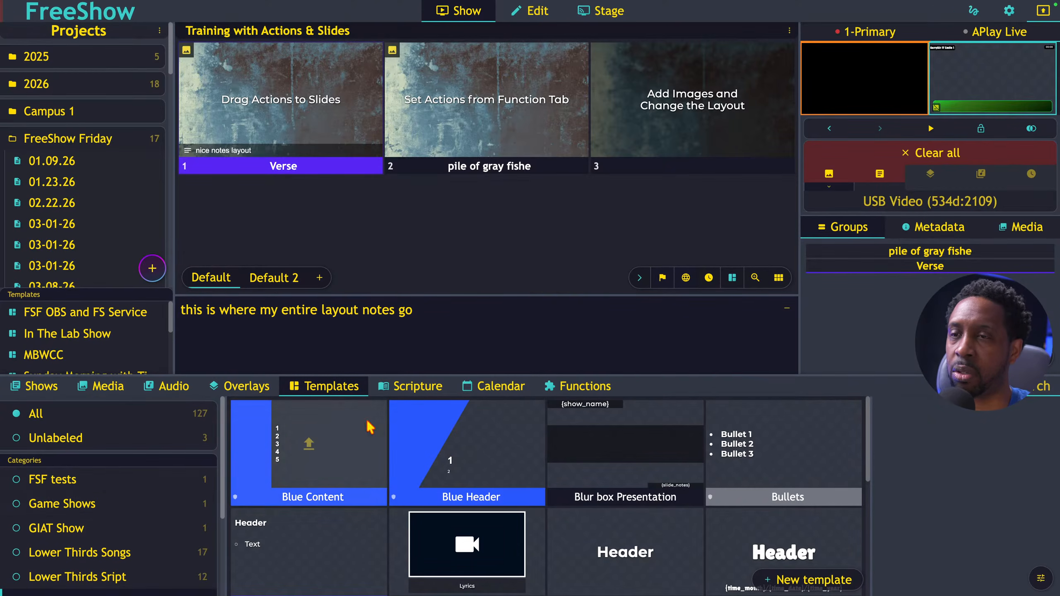
Step: Return to Functions, collapse the variable tags, and show the list of action tags
click(580, 389)
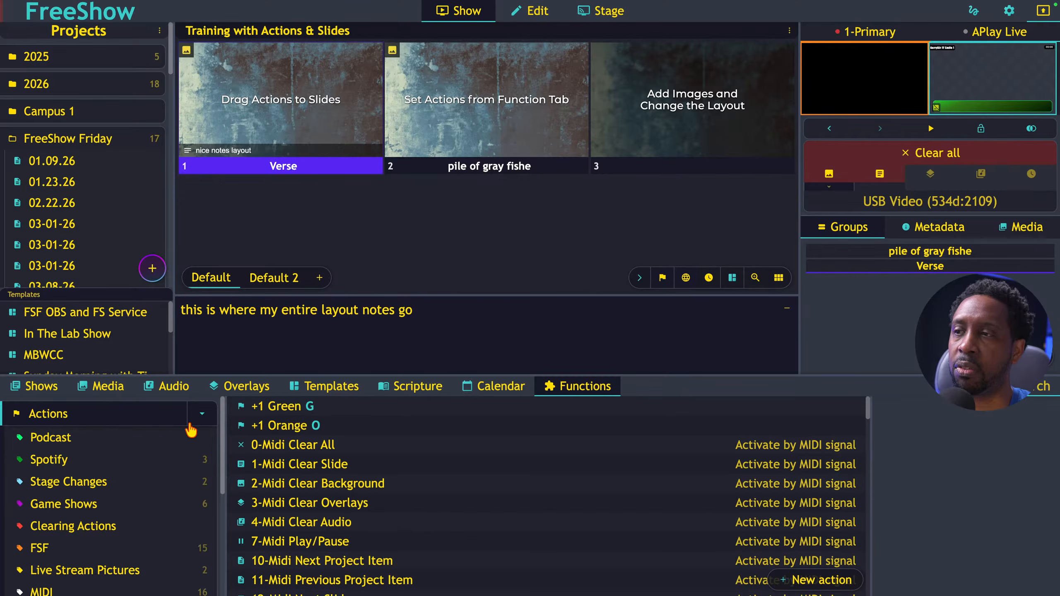
click(203, 414)
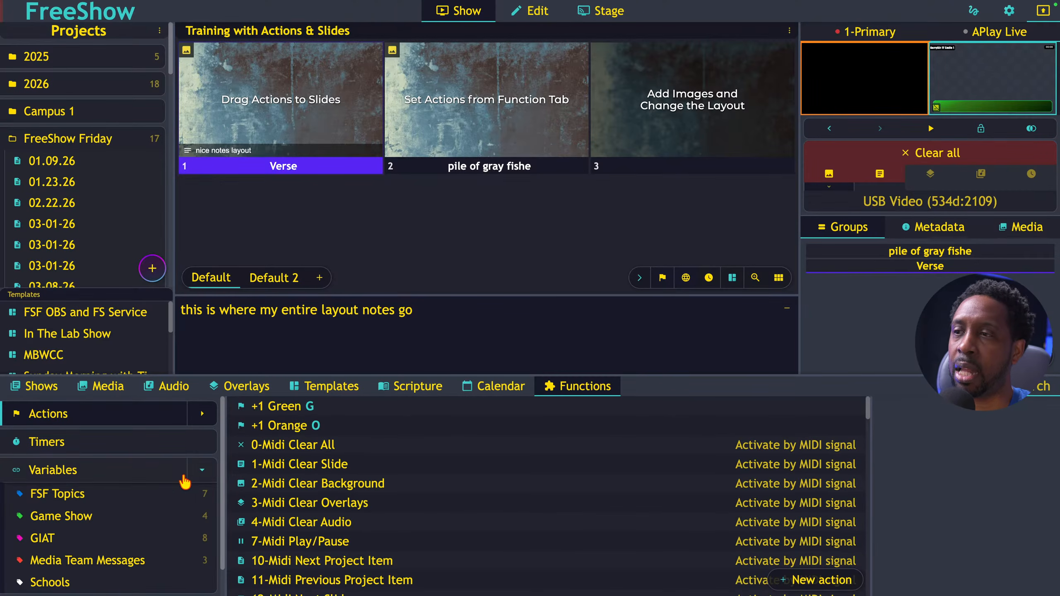
click(202, 471)
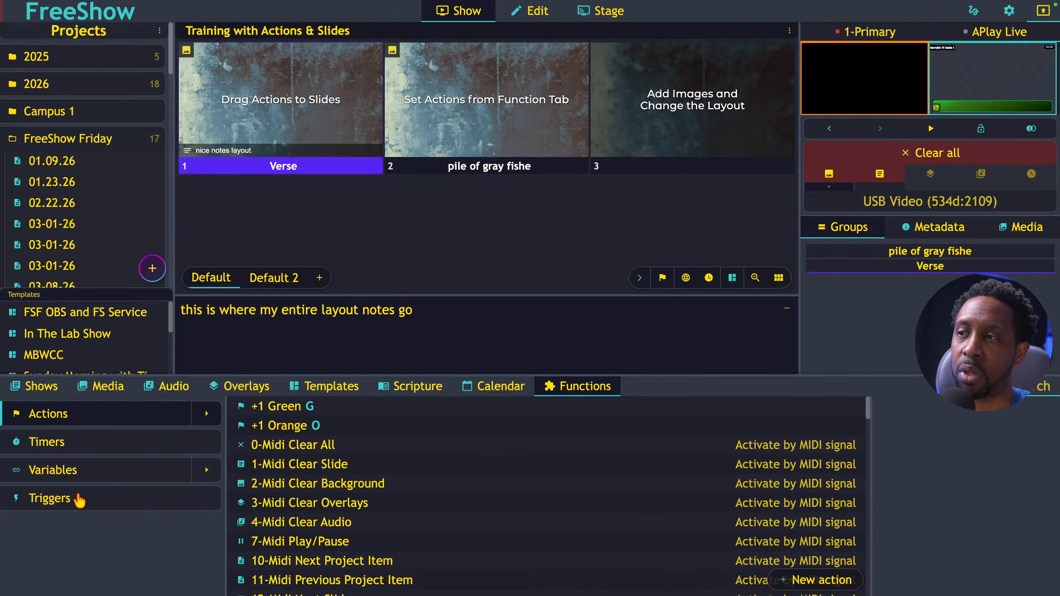
click(207, 413)
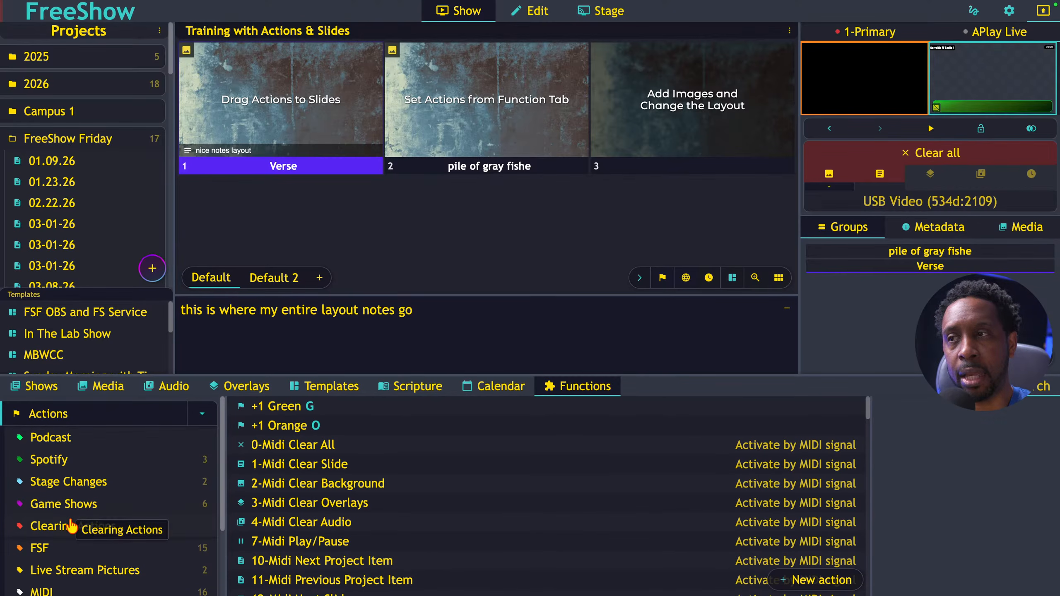
Step: Examine the Campus 1 profile's permissions for each action tag in the settings
click(1009, 11)
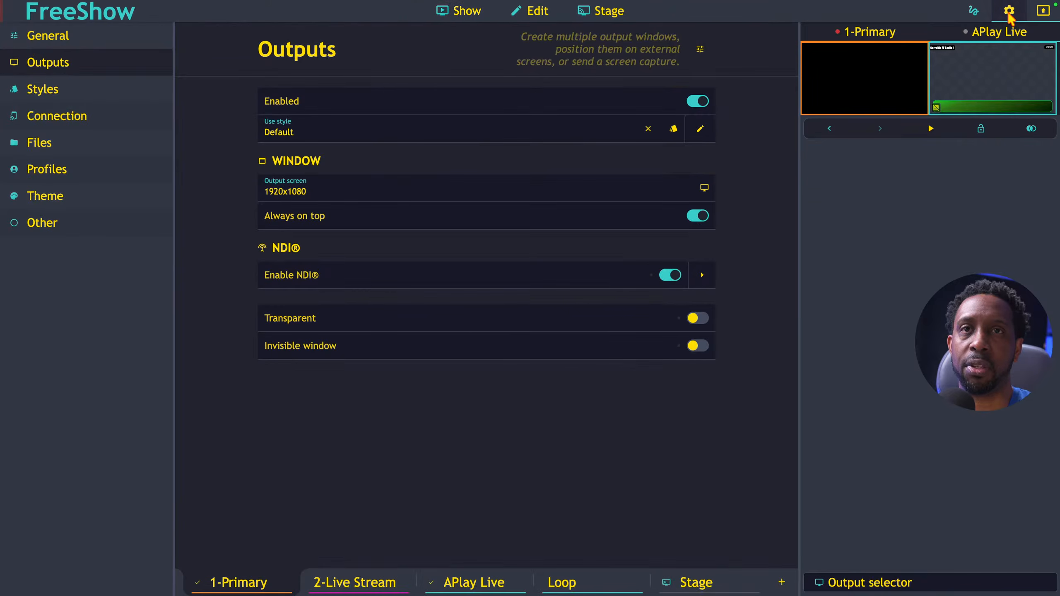
click(52, 169)
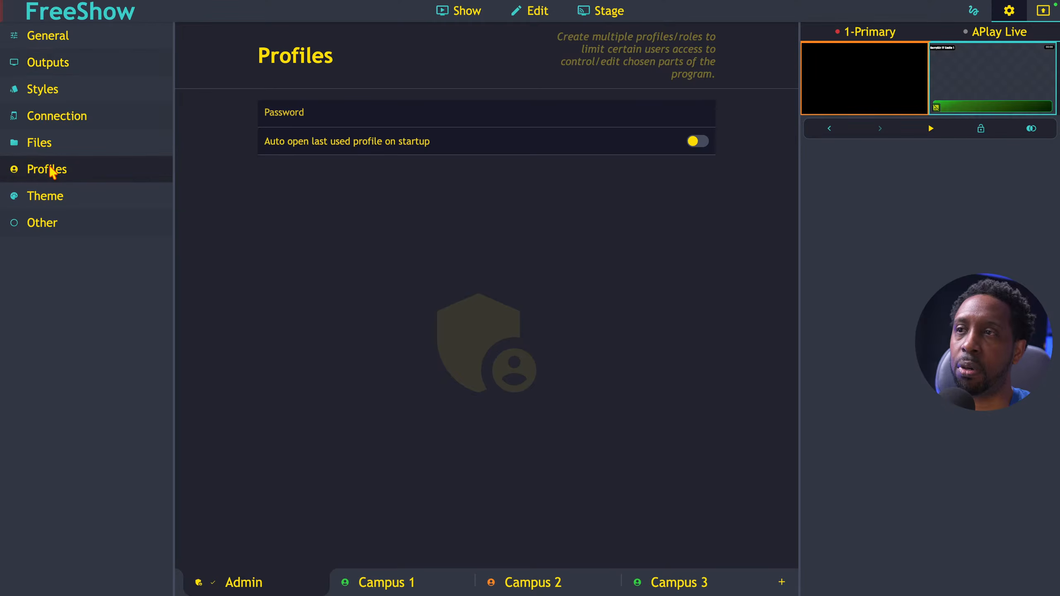
click(405, 582)
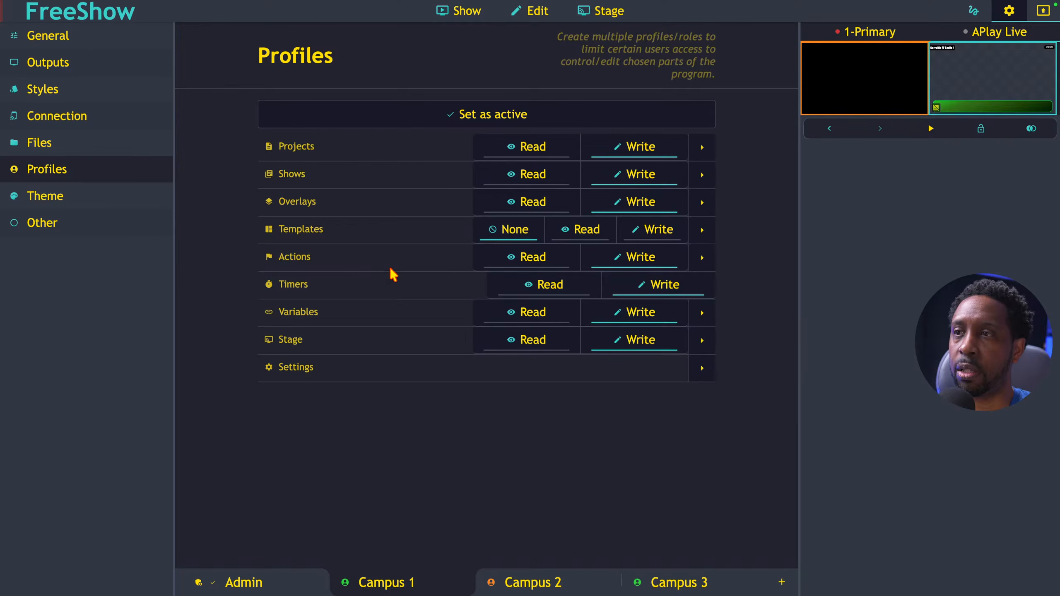
click(702, 257)
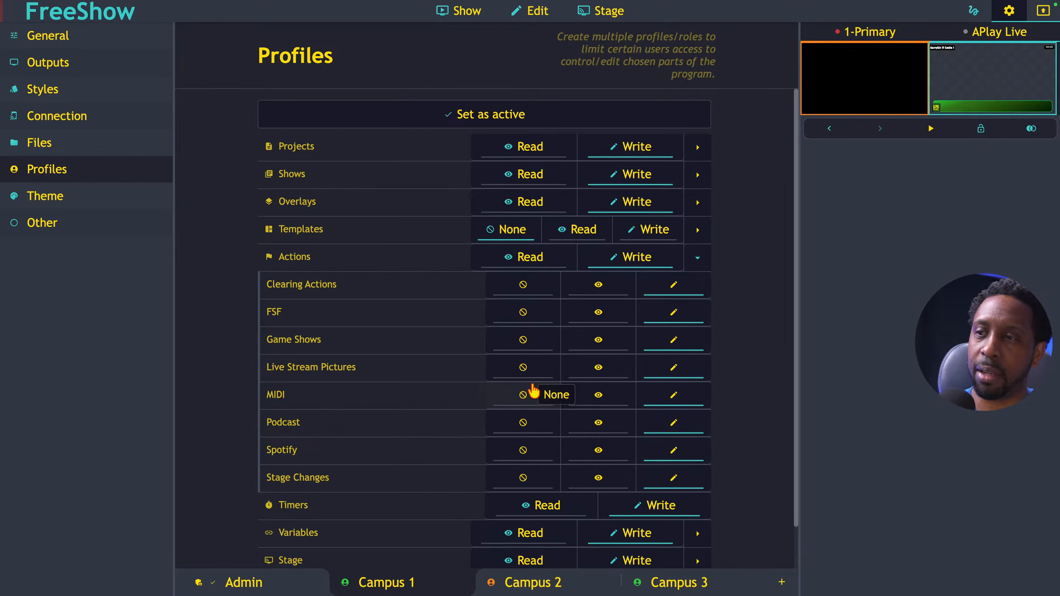
scroll(636, 410, down, 1)
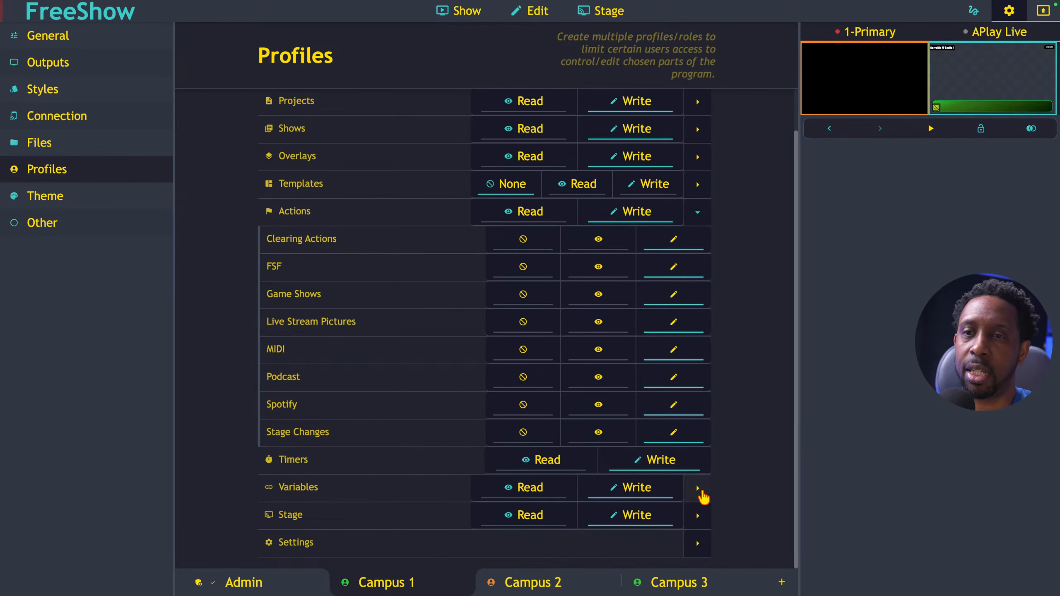
Step: Expand the Campus 1 profile's Variables permissions and review them alongside the action tags
click(698, 488)
scroll(699, 457, down, 3)
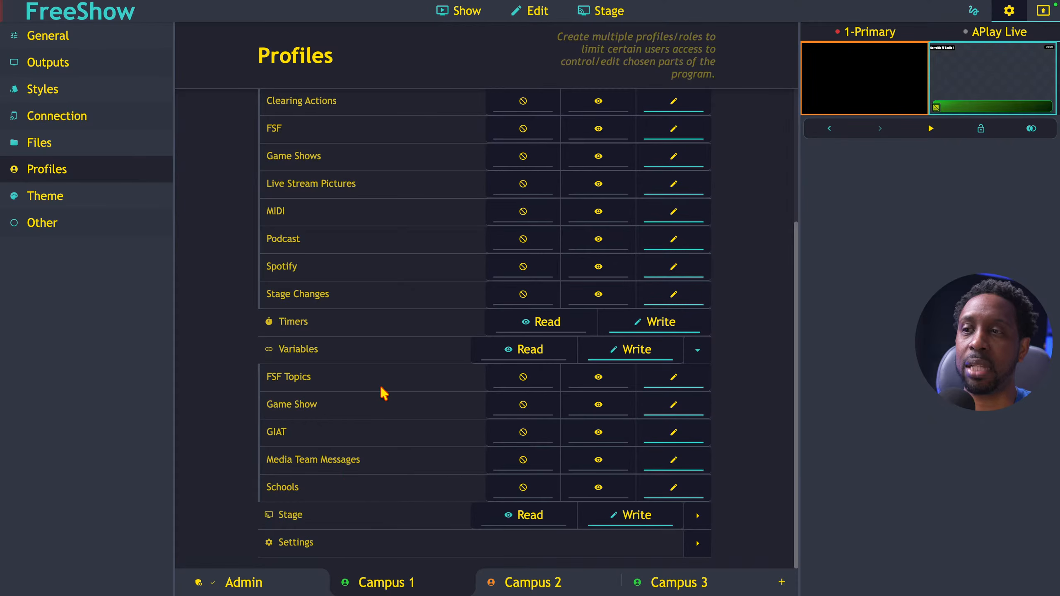
scroll(384, 393, up, 5)
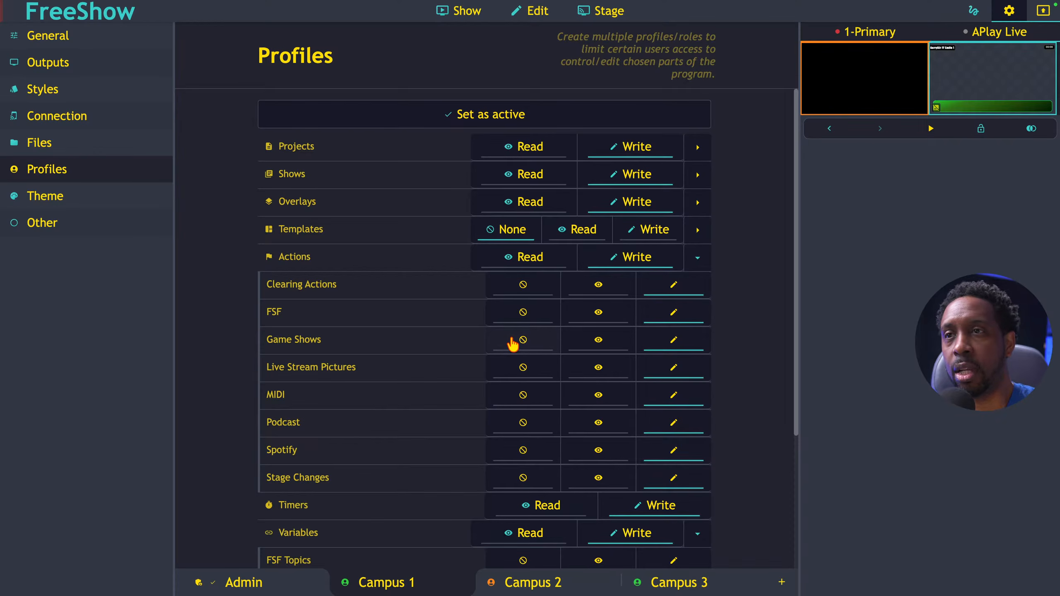
Step: Expand the Campus 1 profile's Templates permissions and compare them with the action tag permissions
click(698, 231)
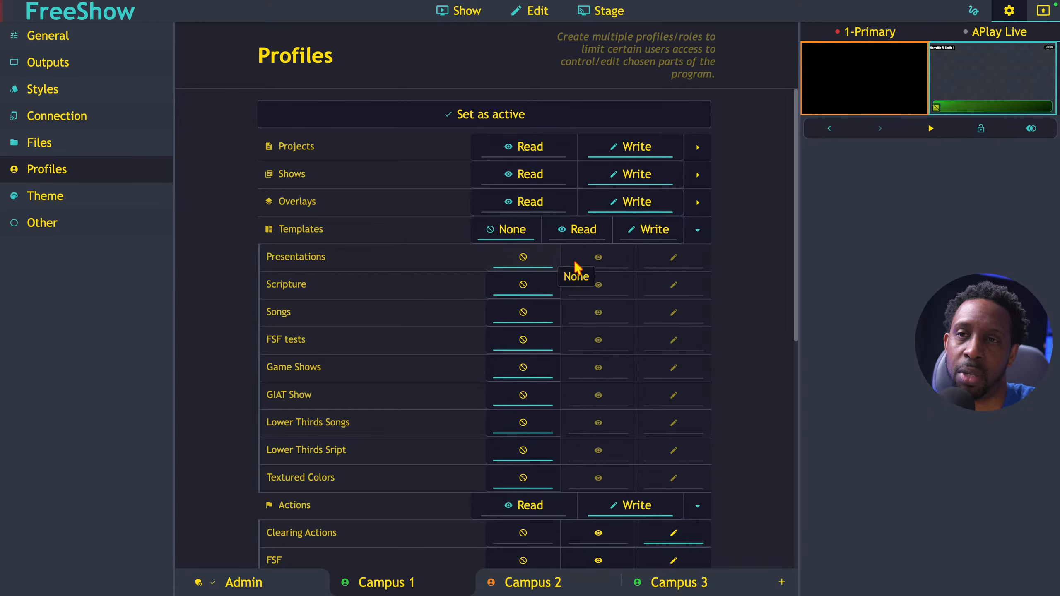
scroll(601, 413, down, 3)
scroll(604, 414, down, 2)
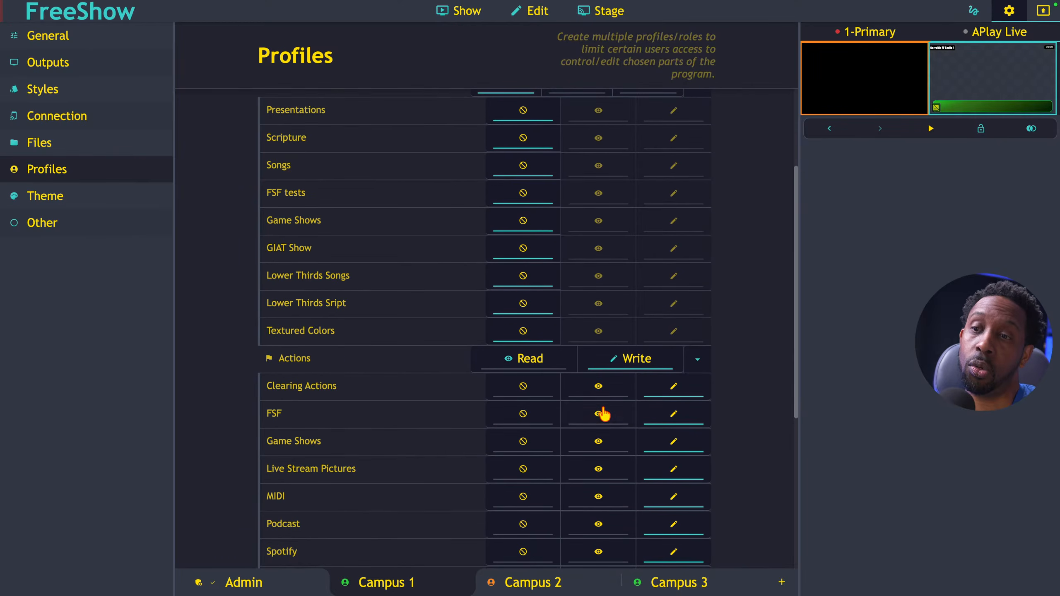
scroll(603, 414, up, 4)
scroll(604, 413, up, 1)
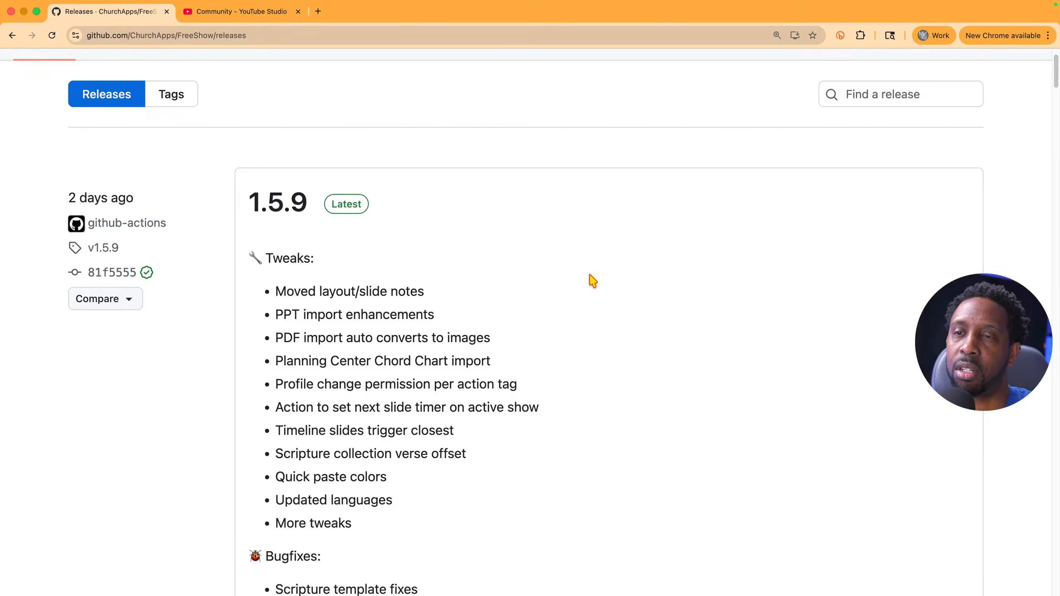
Step: Switch back to FreeShow, return to the show view, and open the Triggers list under Functions
key(ctrl+Right)
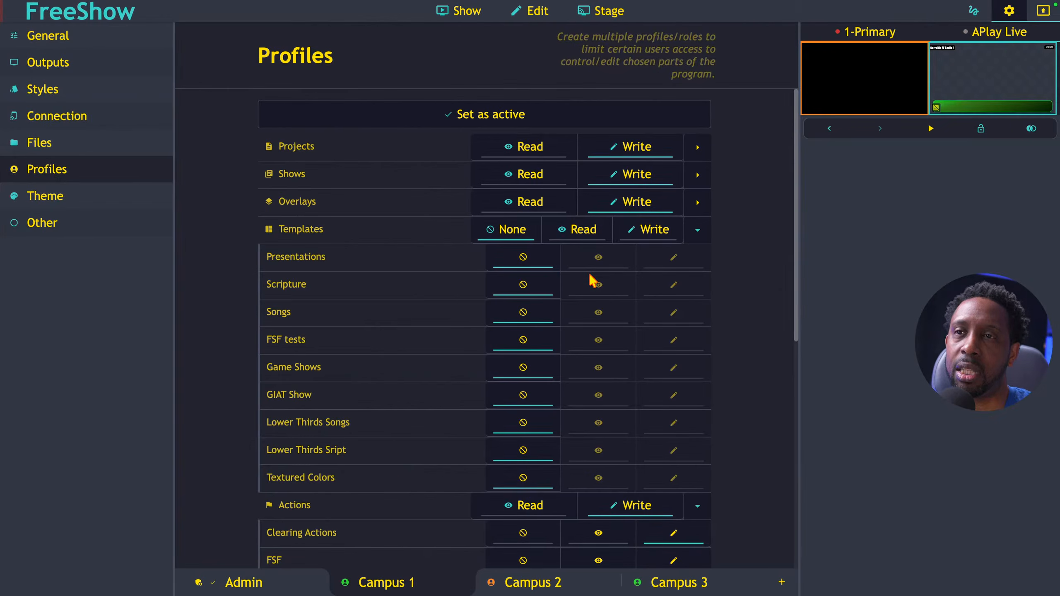
click(461, 12)
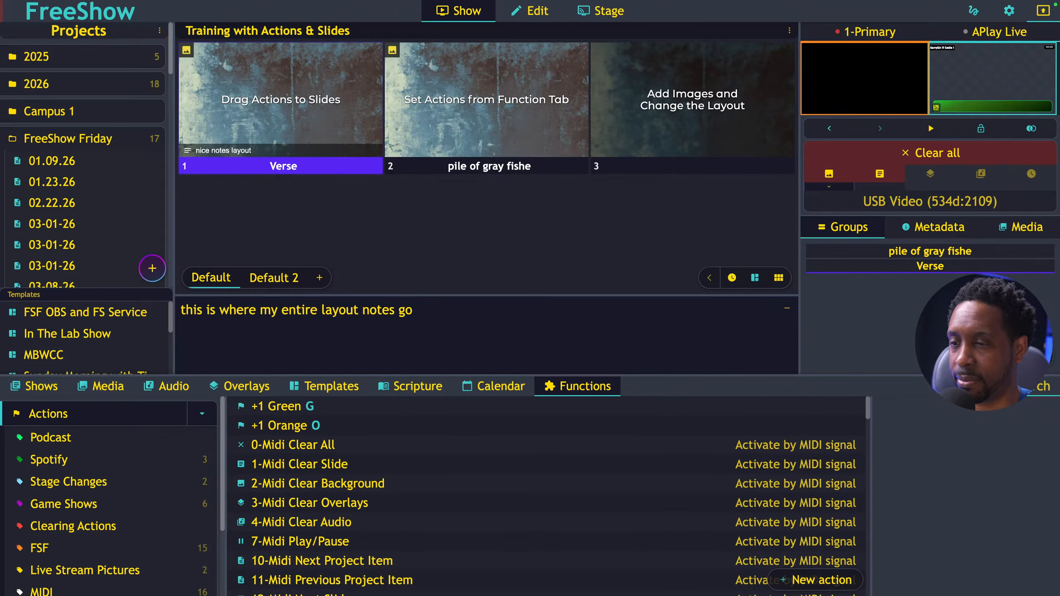
key(ctrl+Up)
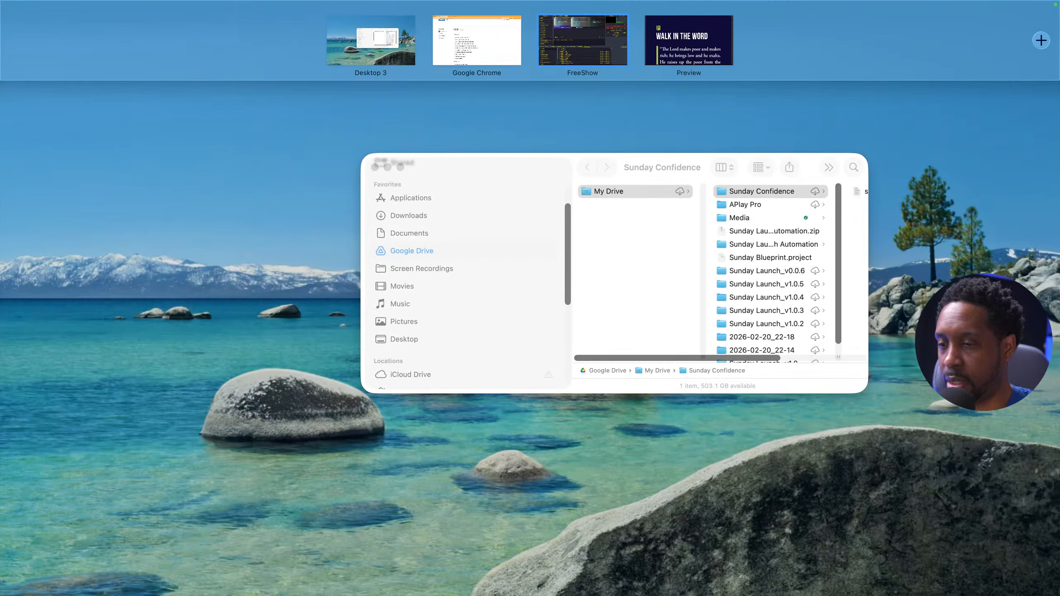
key(ctrl+Up)
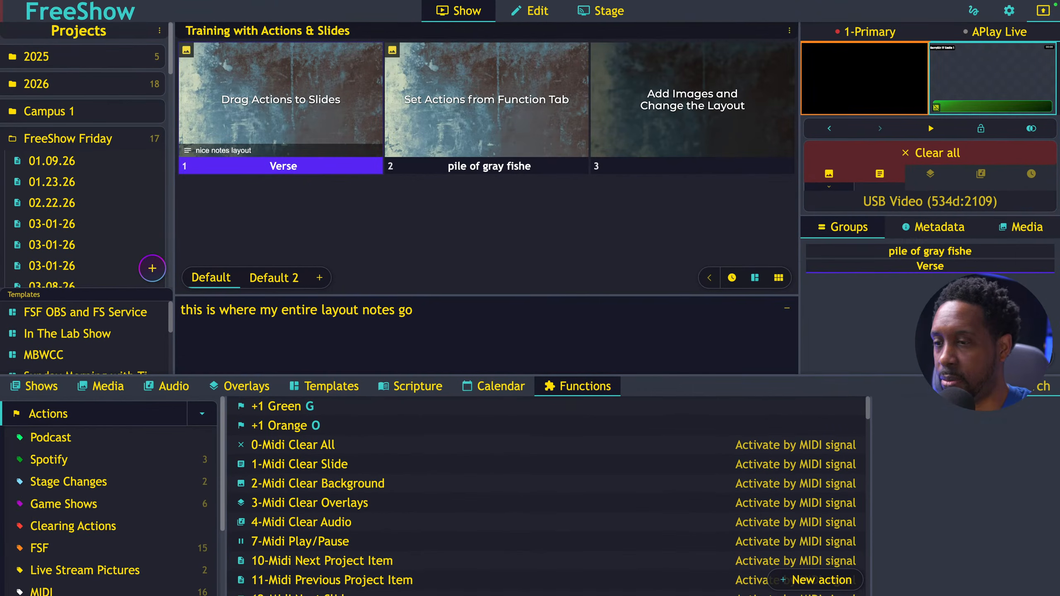
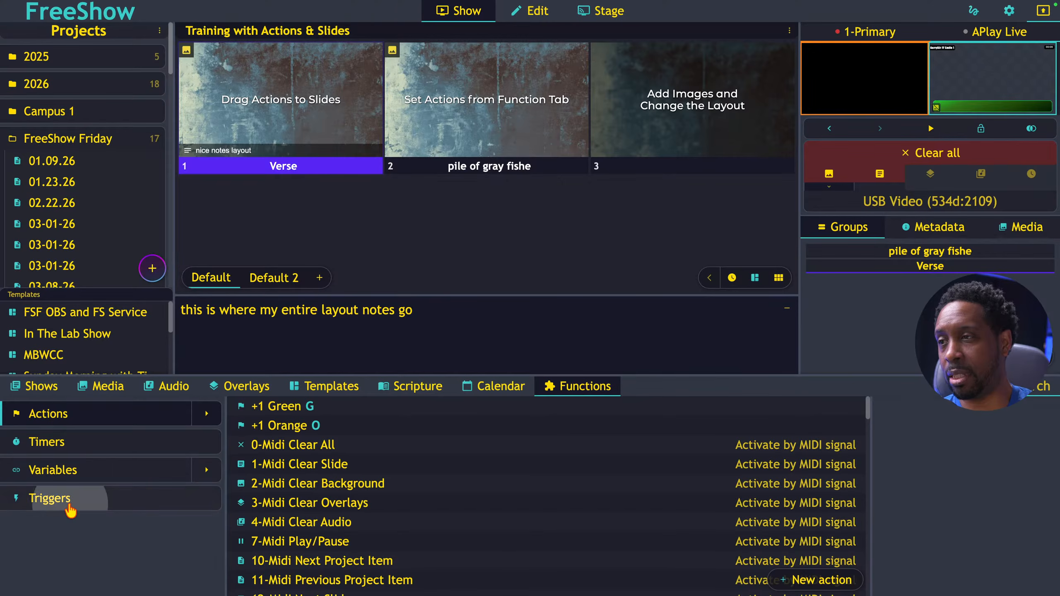
click(70, 510)
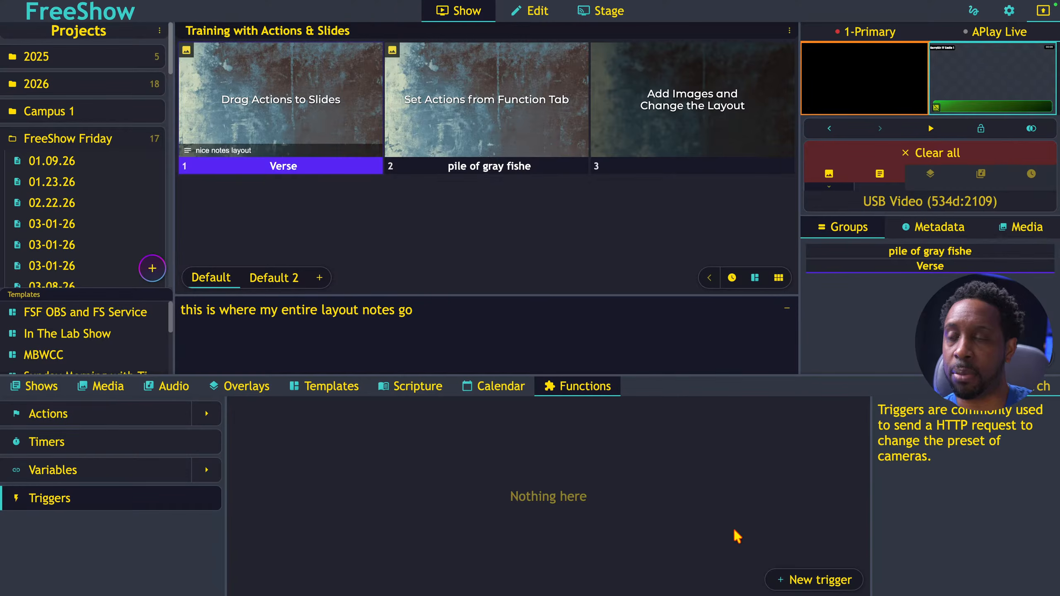
Step: Create a new Emit data action that uses the OBS Live Stream emitter, and close the action dialog
click(158, 416)
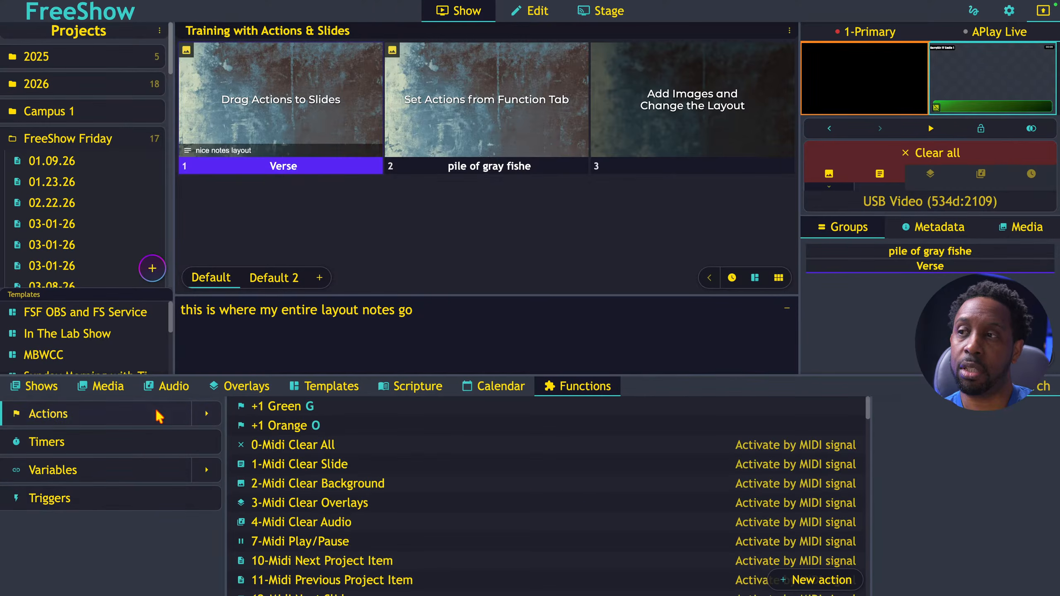
click(829, 581)
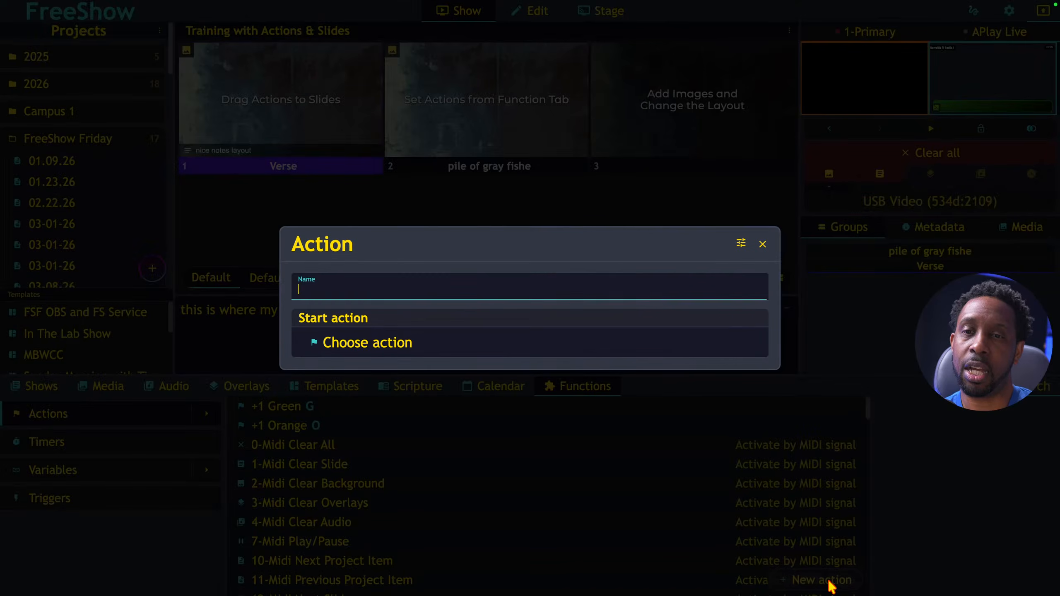
click(434, 346)
scroll(528, 371, down, 6)
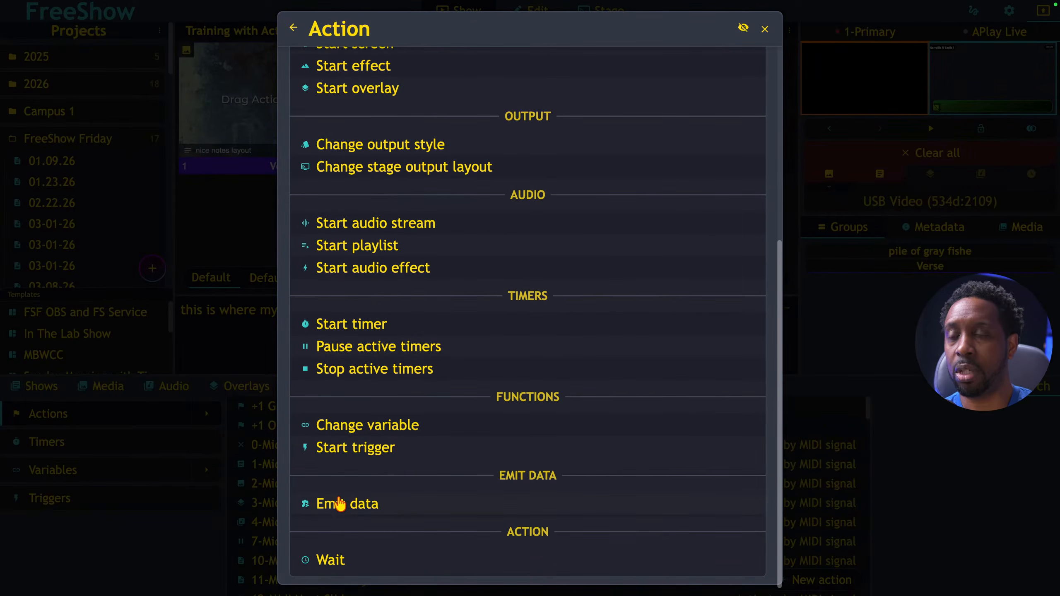
click(358, 507)
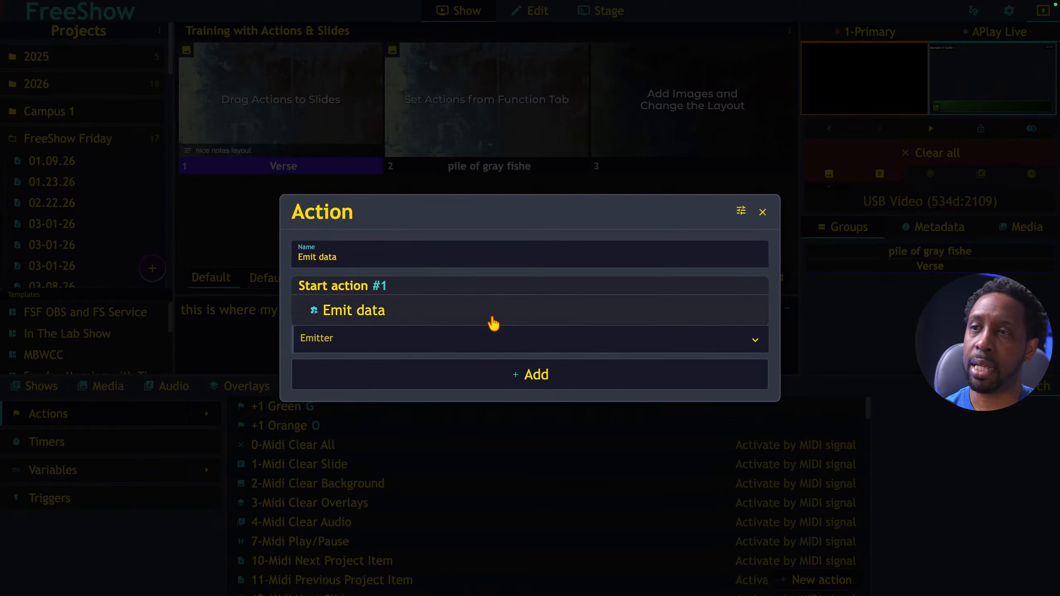
click(501, 336)
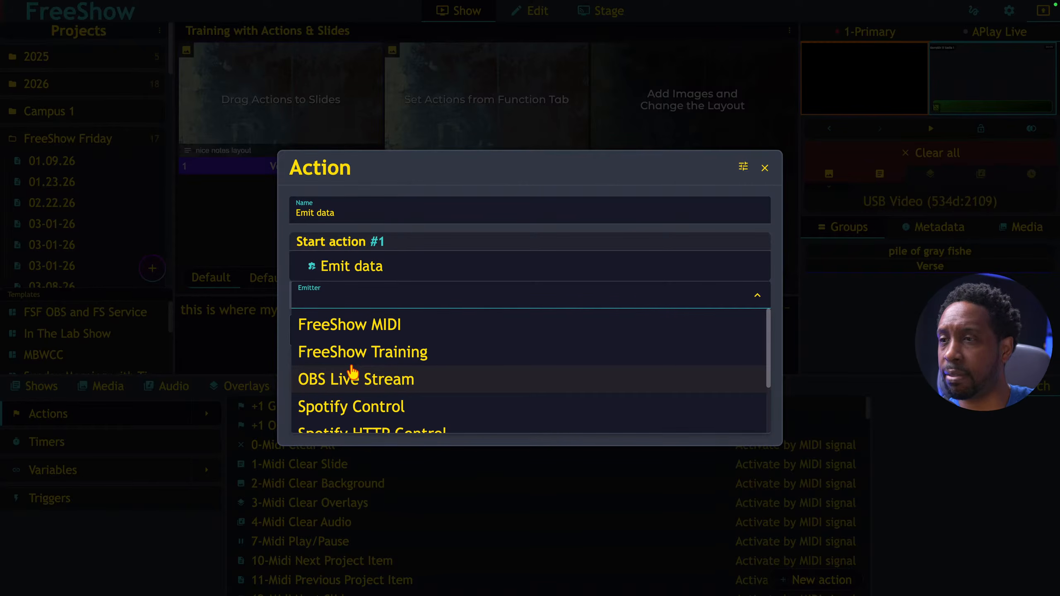
click(346, 377)
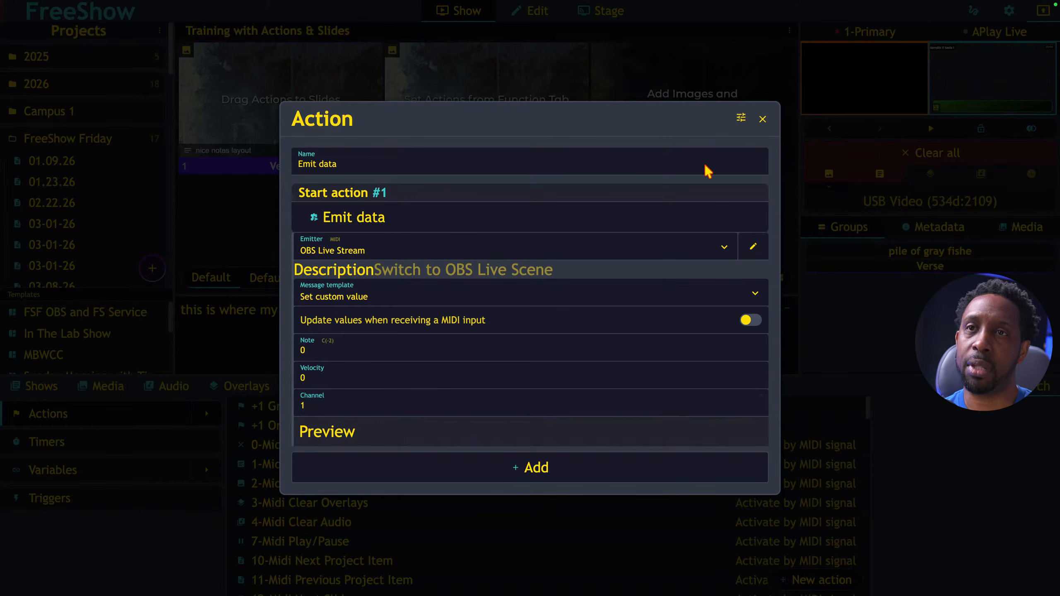
click(763, 119)
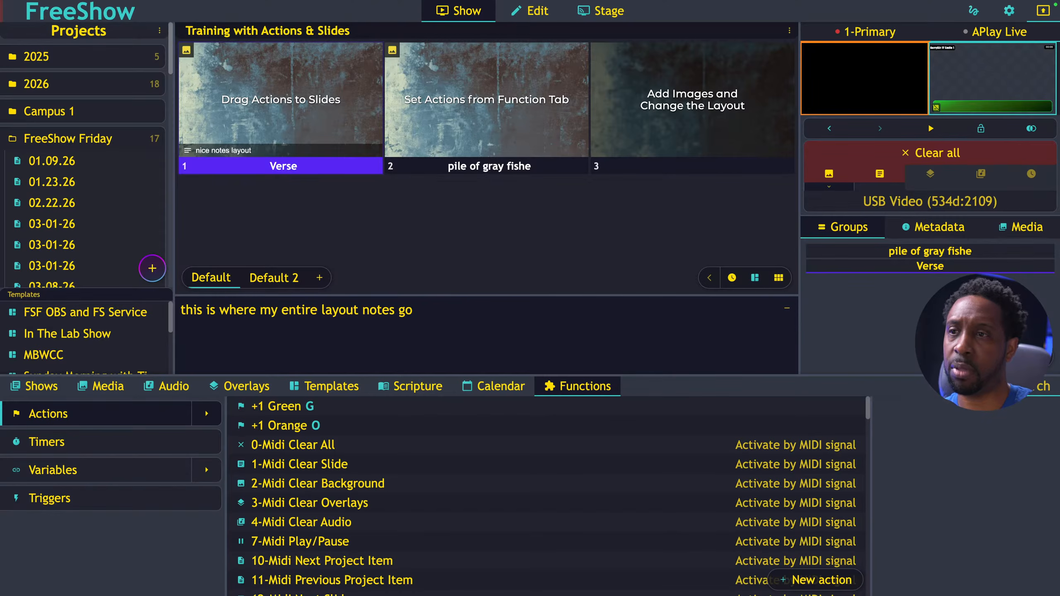
Step: Switch to the desktop and close the Finder window showing the Sunday Confidence folder
key(ctrl+Left)
key(ctrl+Left)
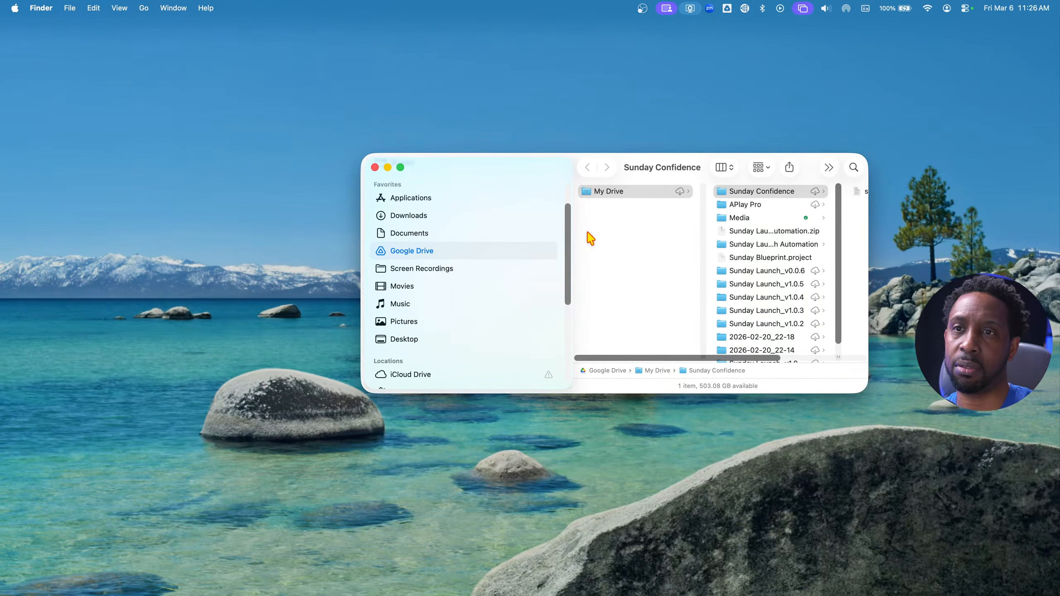
click(375, 168)
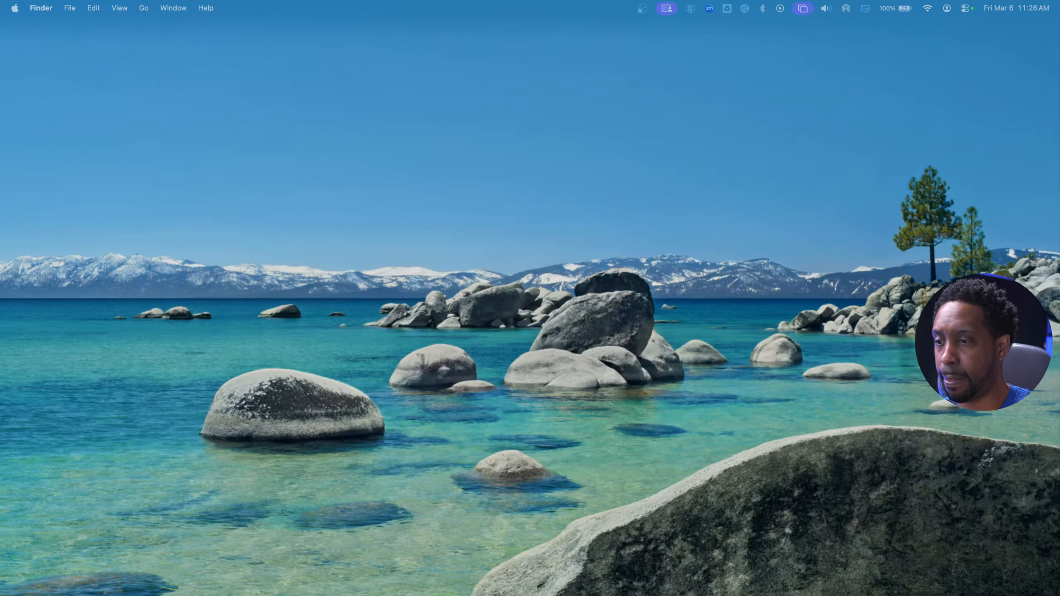
Step: Bring the OBS window onto the desktop, expand it to full screen, and turn on Studio Mode
drag(362, 595, 627, 130)
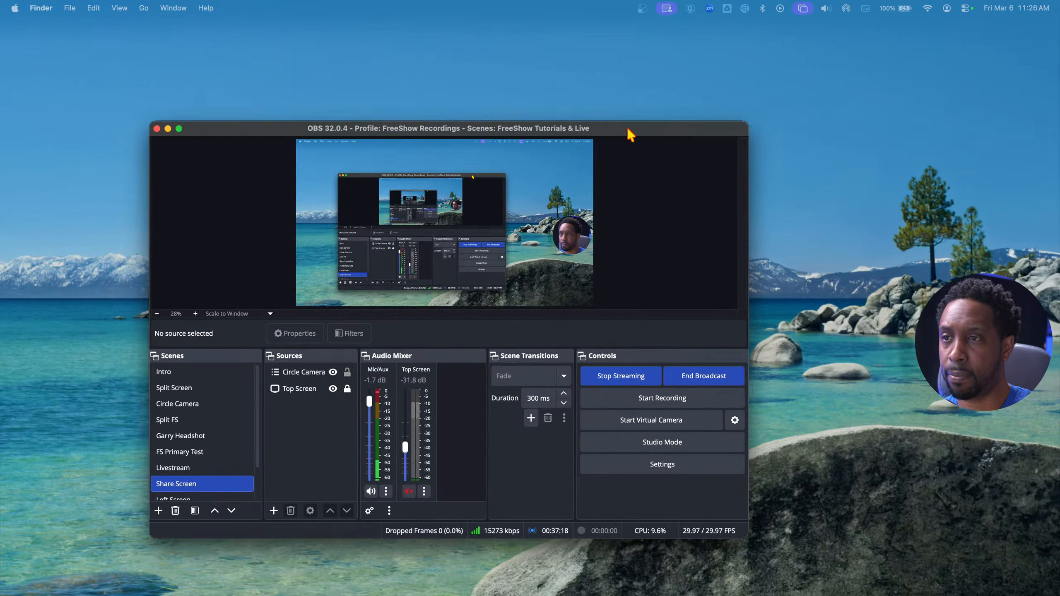
click(180, 129)
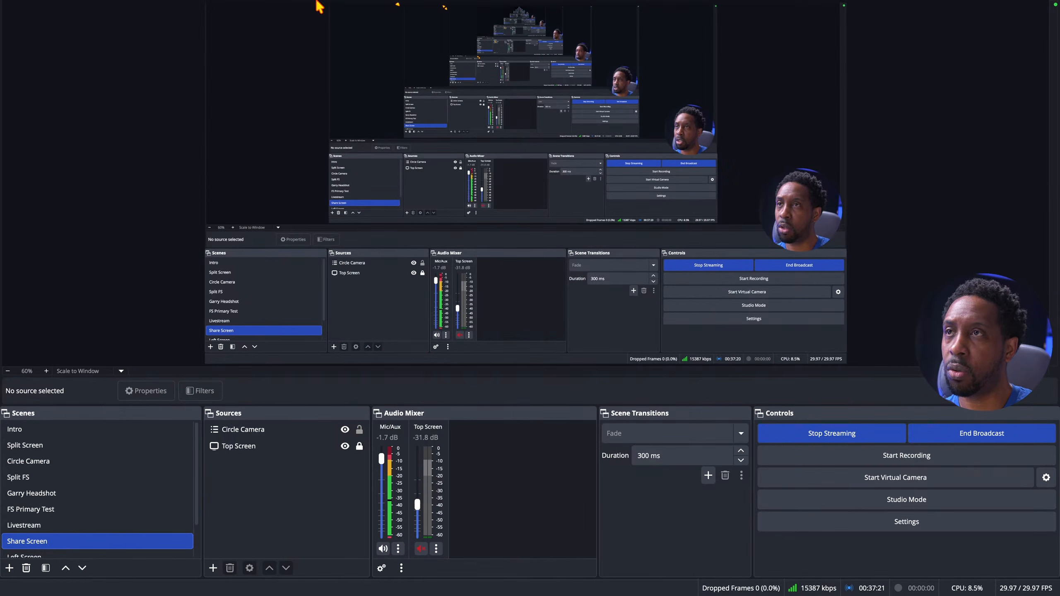
click(834, 499)
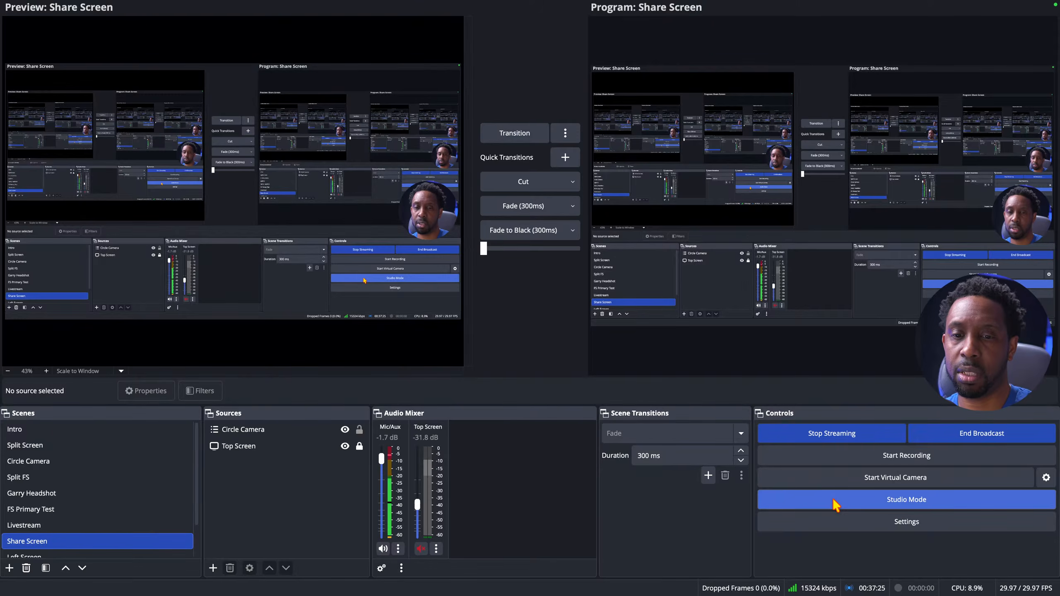
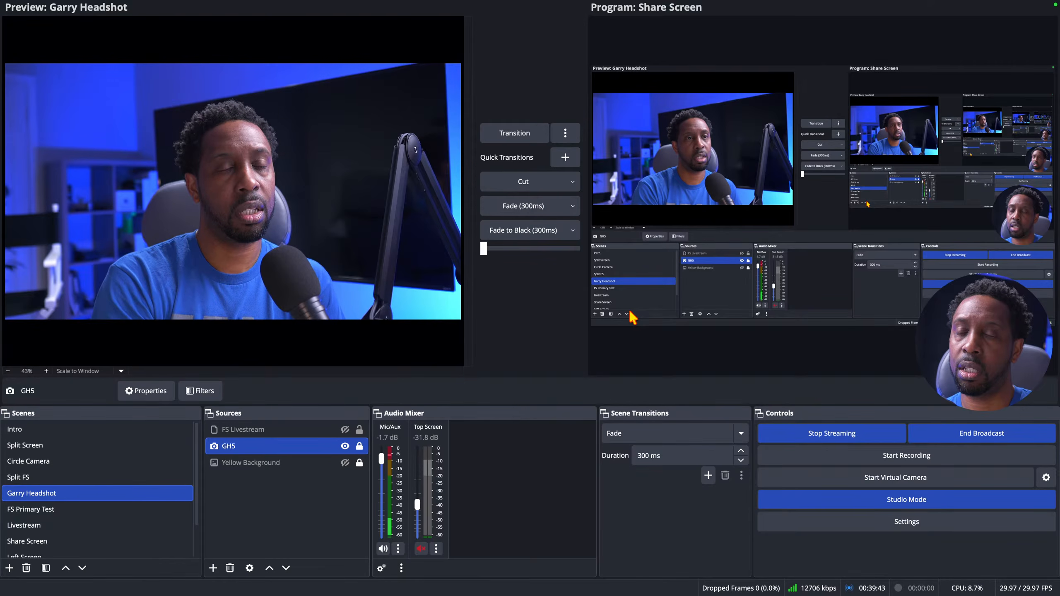
Step: View the Bitfocus Companion connections page in the browser and return to OBS
mouse_move(286, 16)
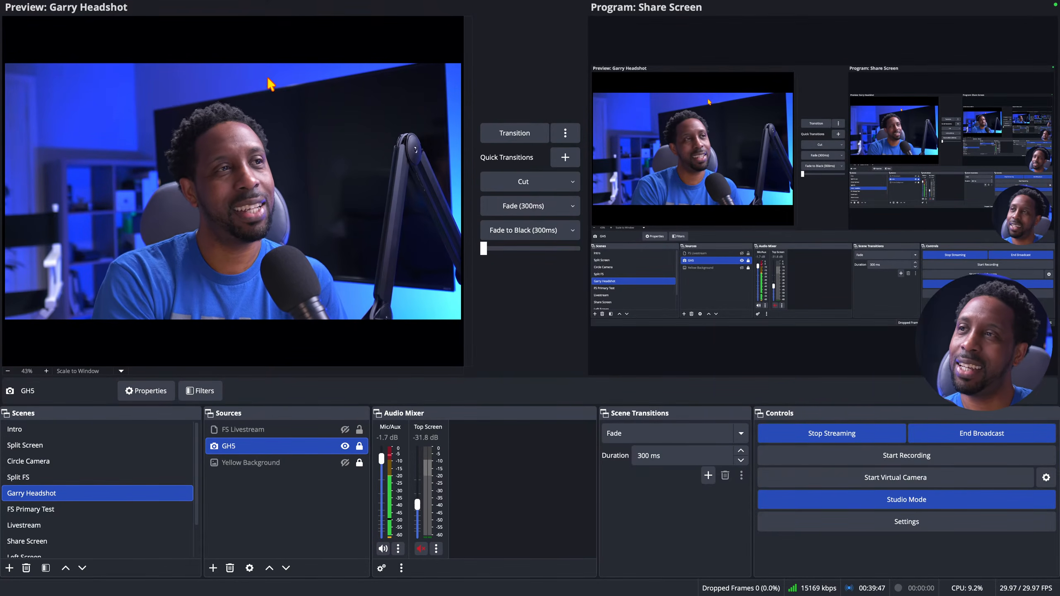
key(ctrl+Left)
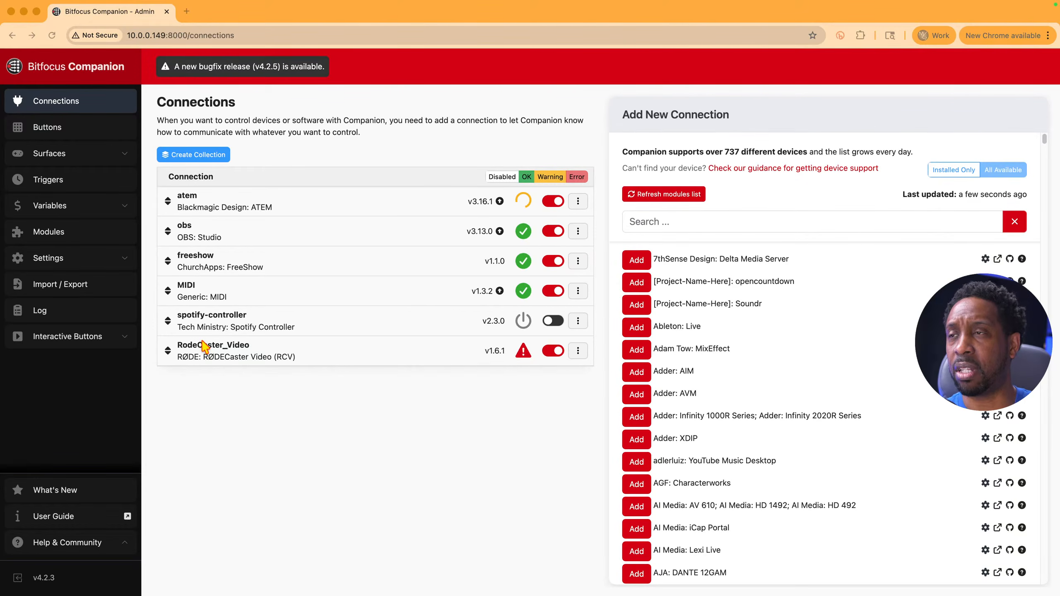
key(ctrl+Right)
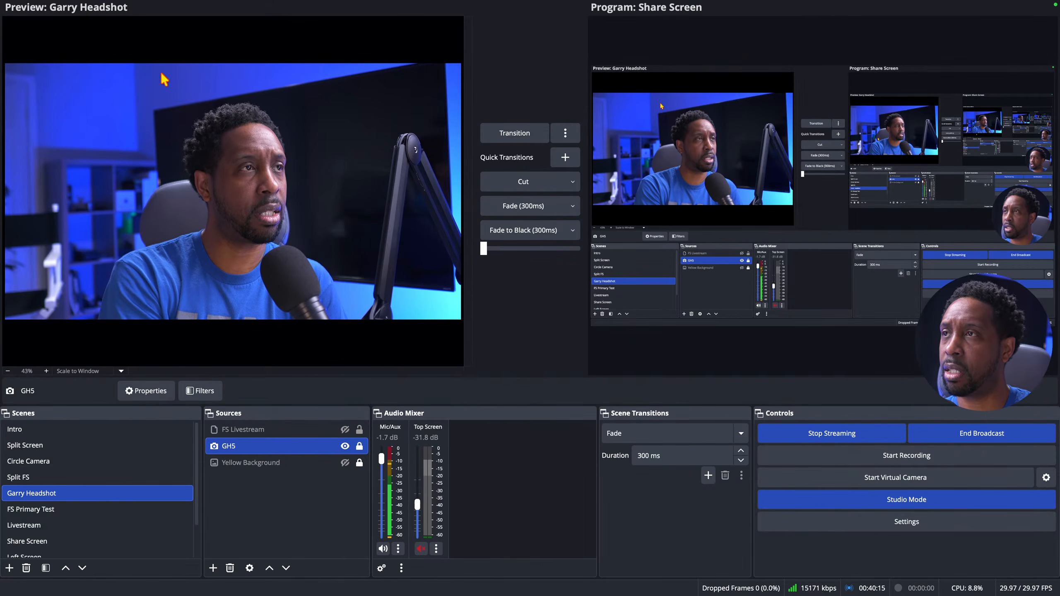
Step: Take OBS out of full screen and move its window off this display
mouse_move(125, 6)
click(29, 21)
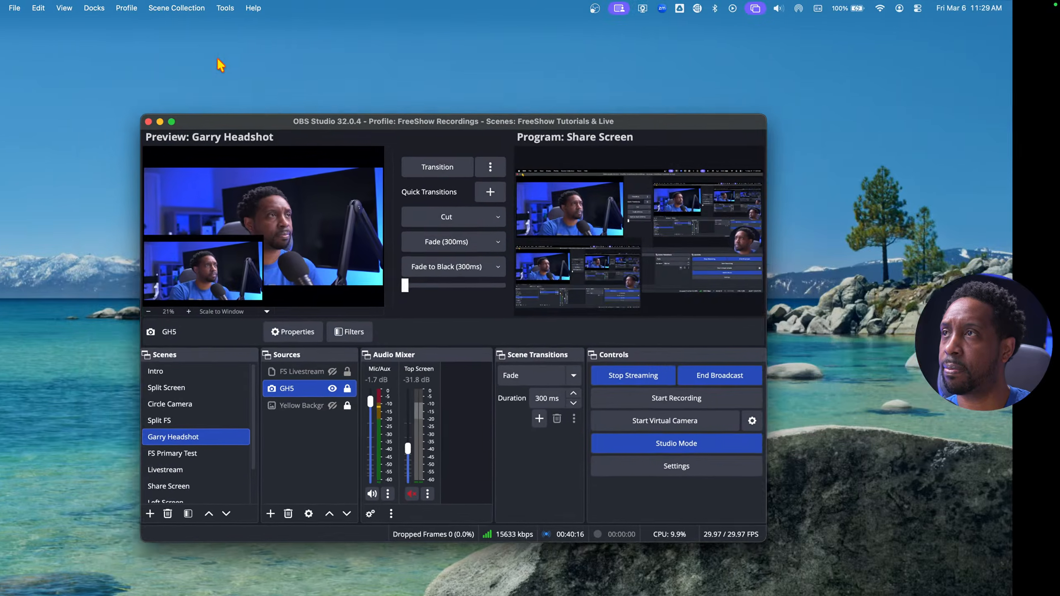
drag(452, 127, 217, 595)
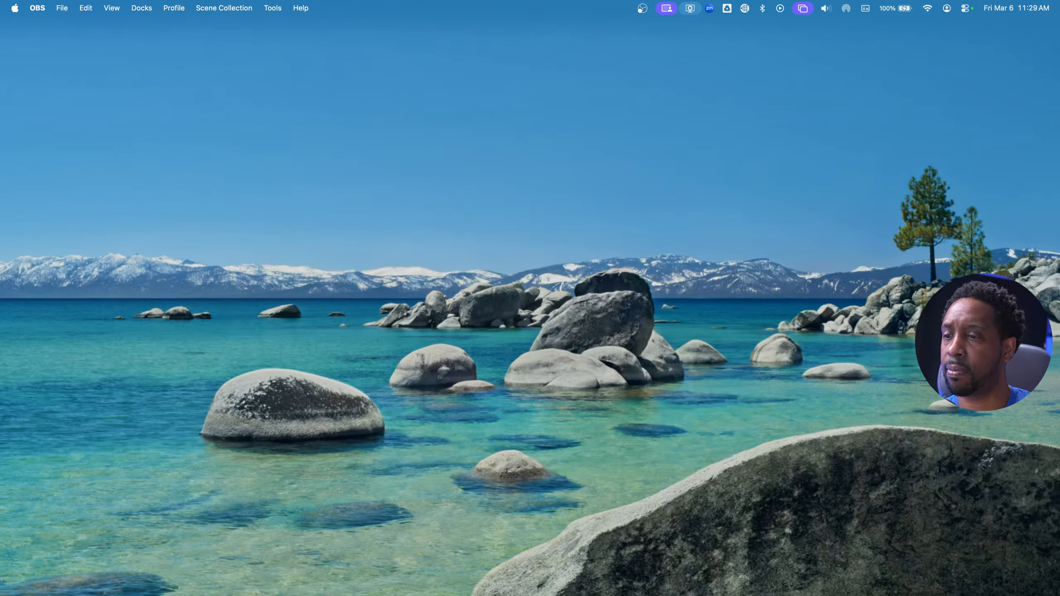
Step: Switch to the browser and bring up the YouTube channel page in the window that holds Bitfocus Companion
key(ctrl+Right)
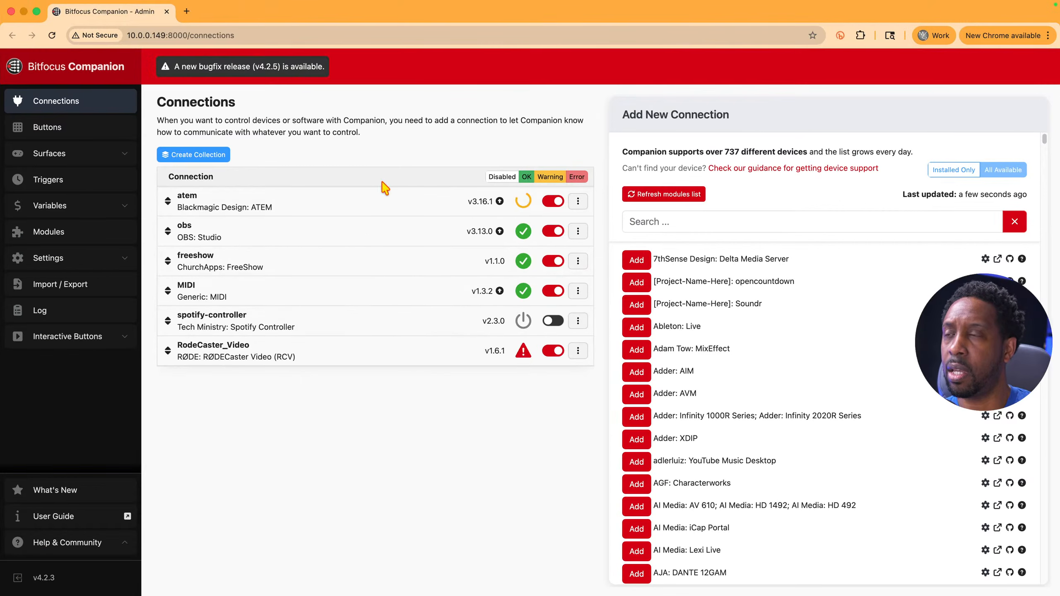
key(ctrl+Right)
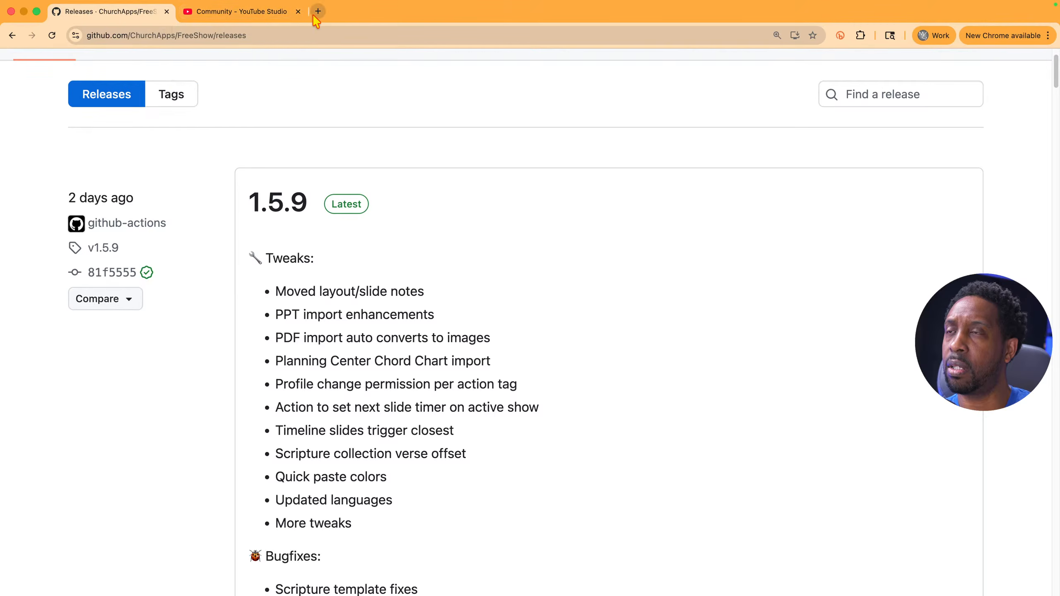
key(ctrl+Left)
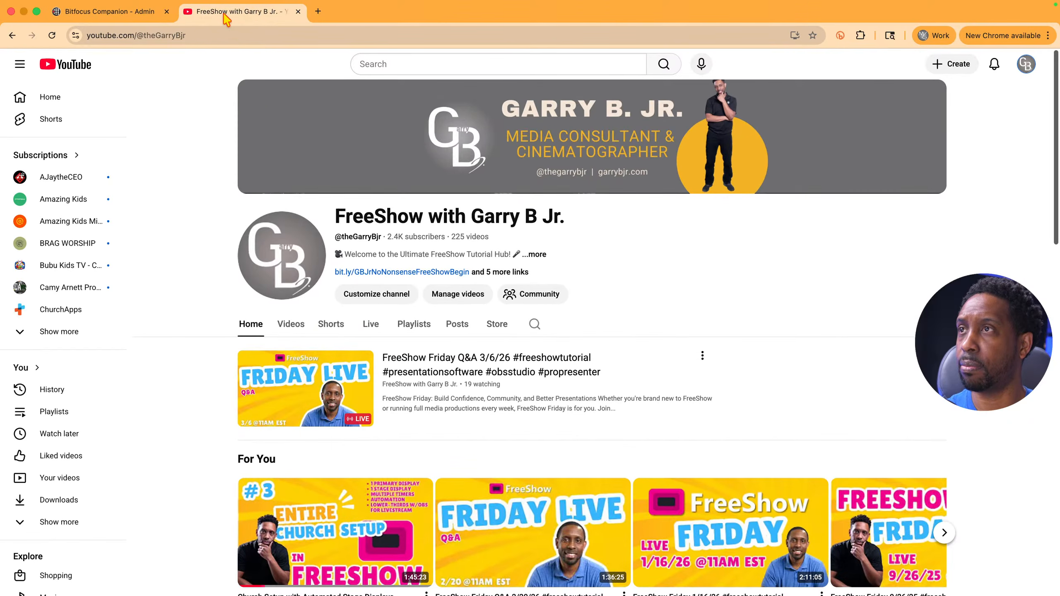
Step: Open the FreeShow Automation Tutorials playlist from the channel's playlists and pause its first video
click(408, 328)
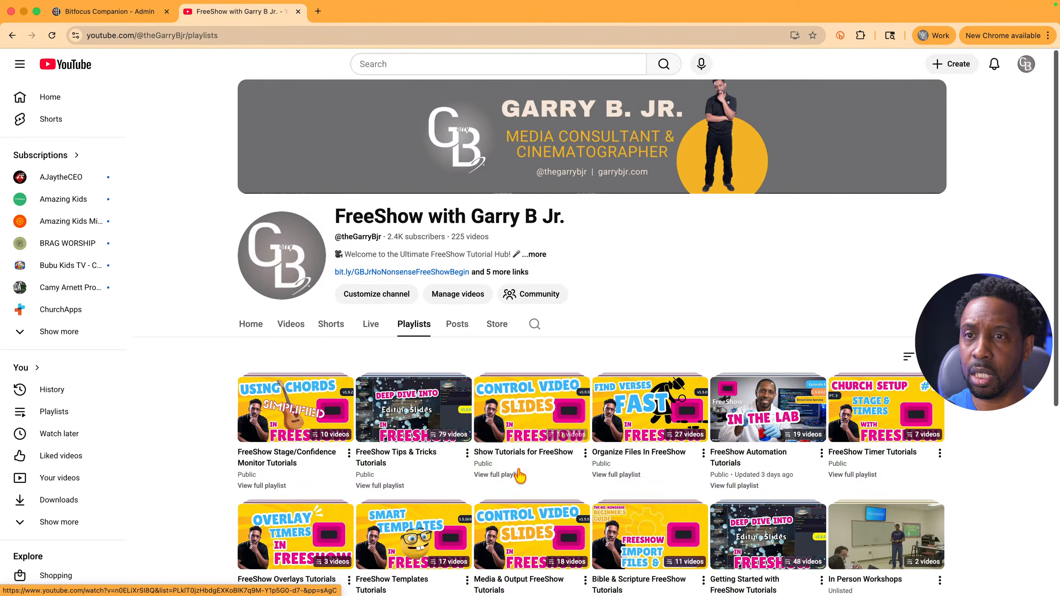
scroll(761, 459, down, 2)
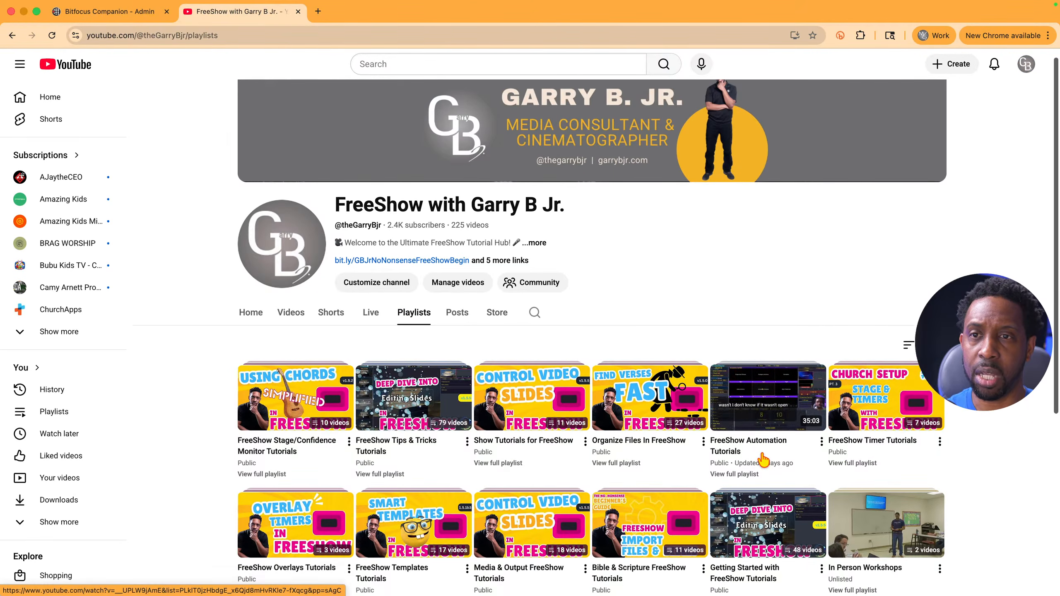
scroll(762, 459, down, 1)
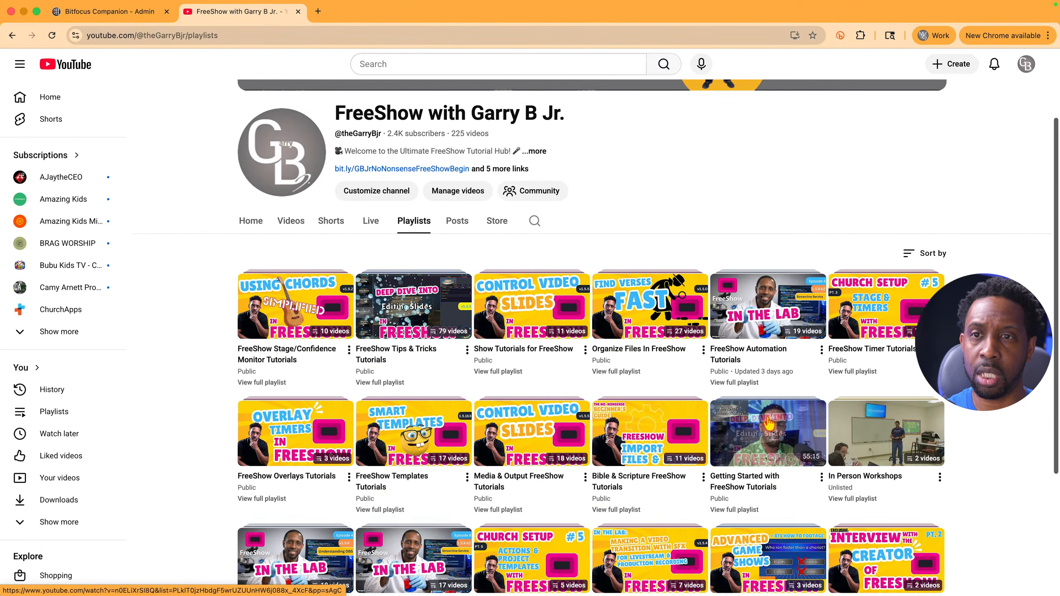
click(764, 358)
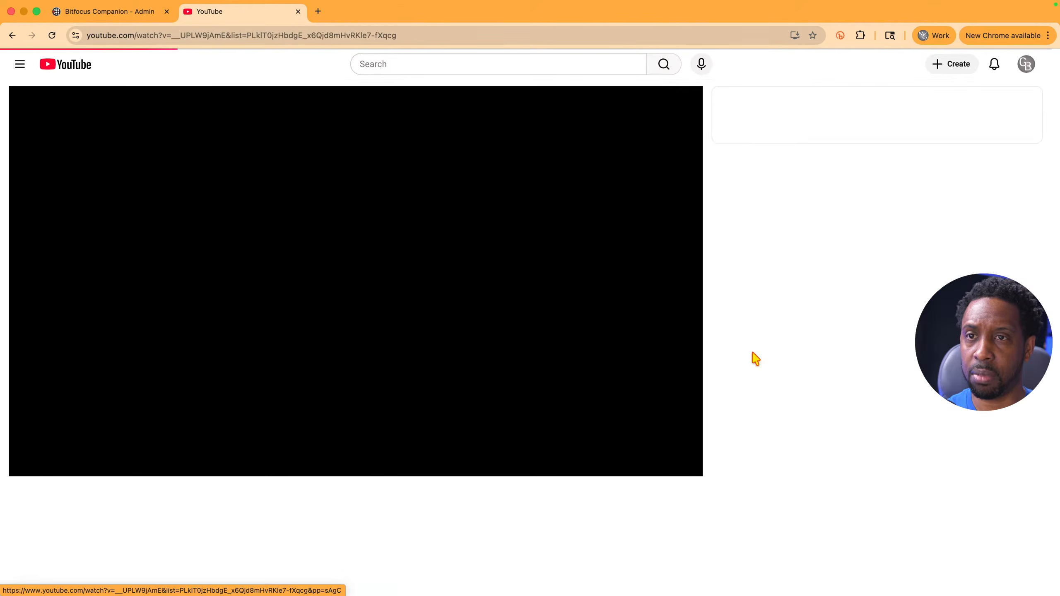
click(521, 334)
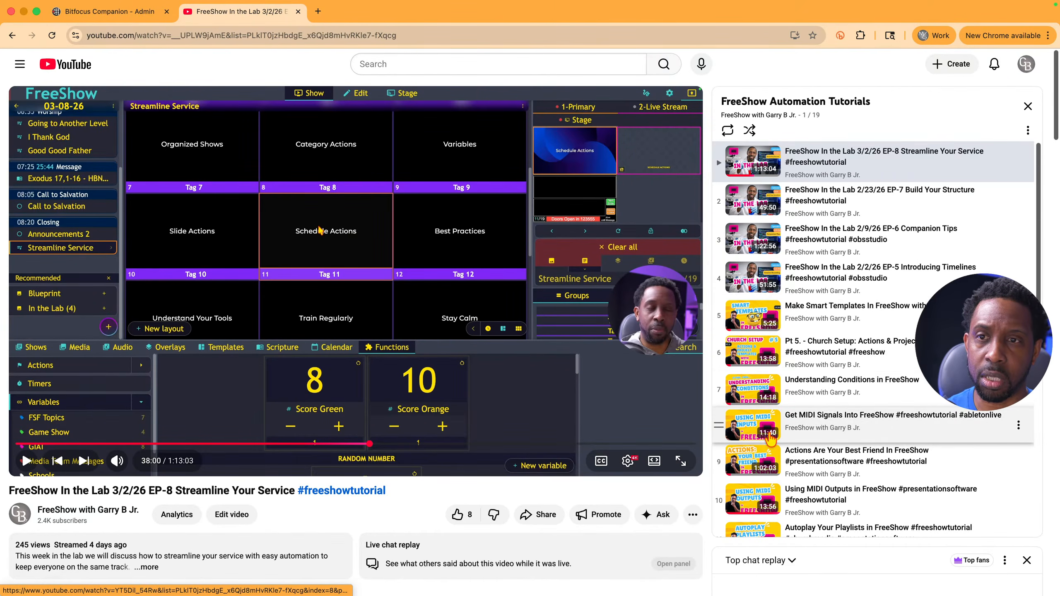
Step: Copy the share link of the "Get MIDI Signals Into FreeShow" video in the playlist and return to the channel page
scroll(771, 439, down, 1)
scroll(771, 439, down, 1)
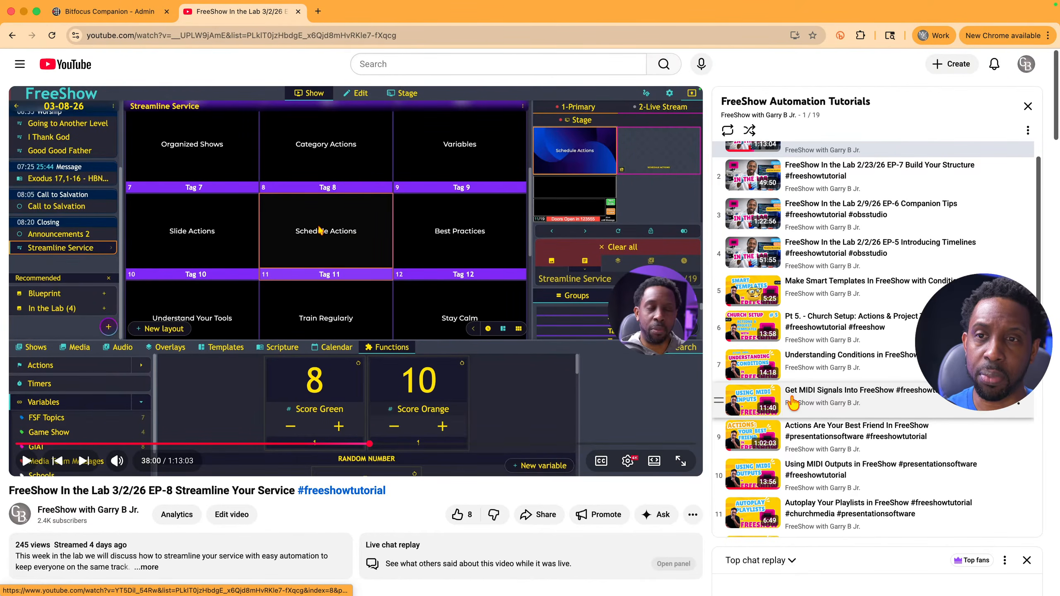
scroll(777, 409, down, 5)
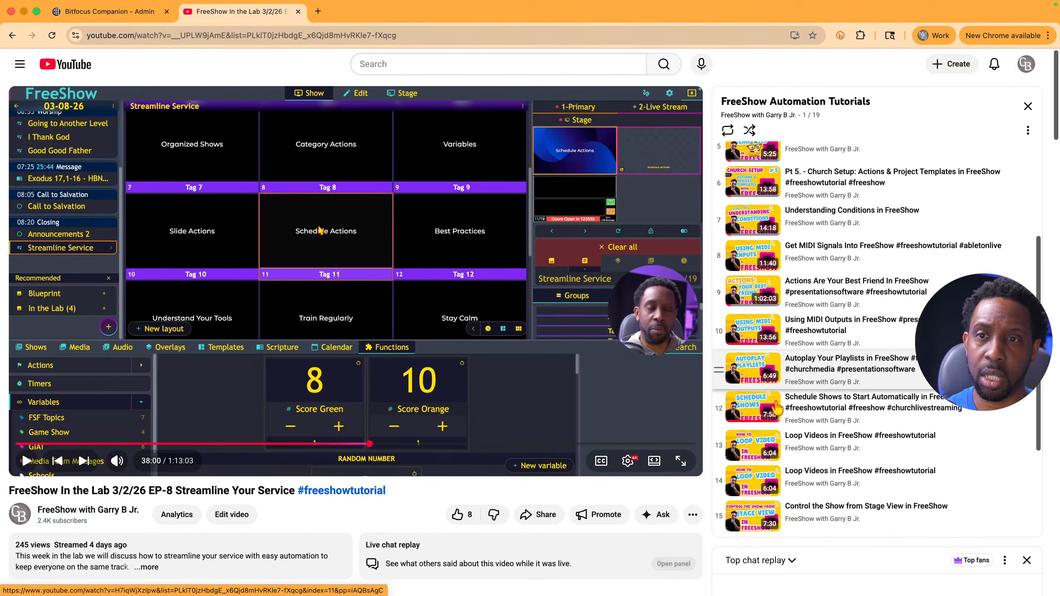
scroll(777, 409, down, 3)
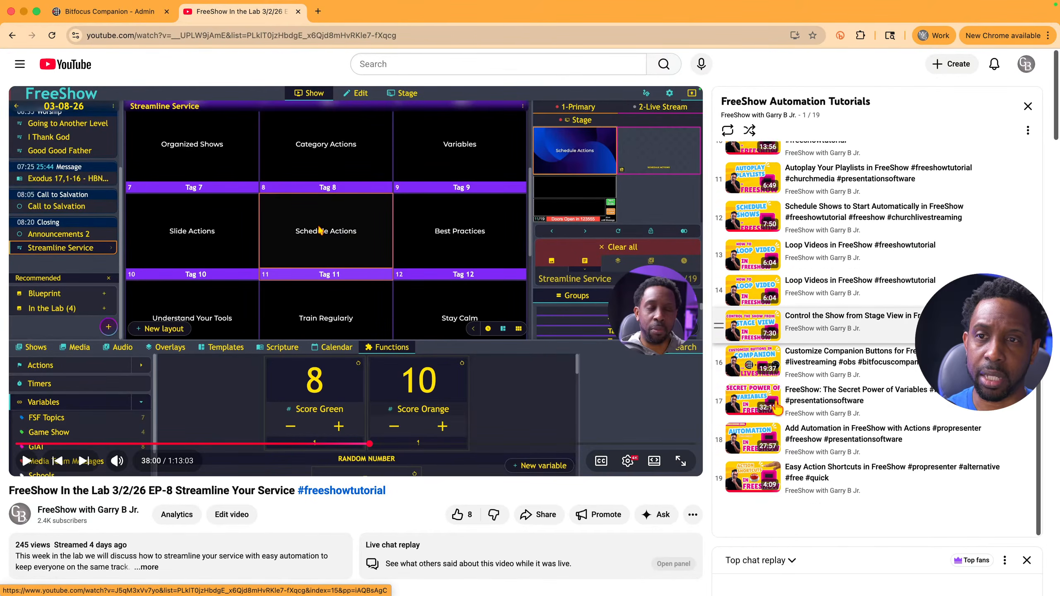
scroll(778, 409, up, 8)
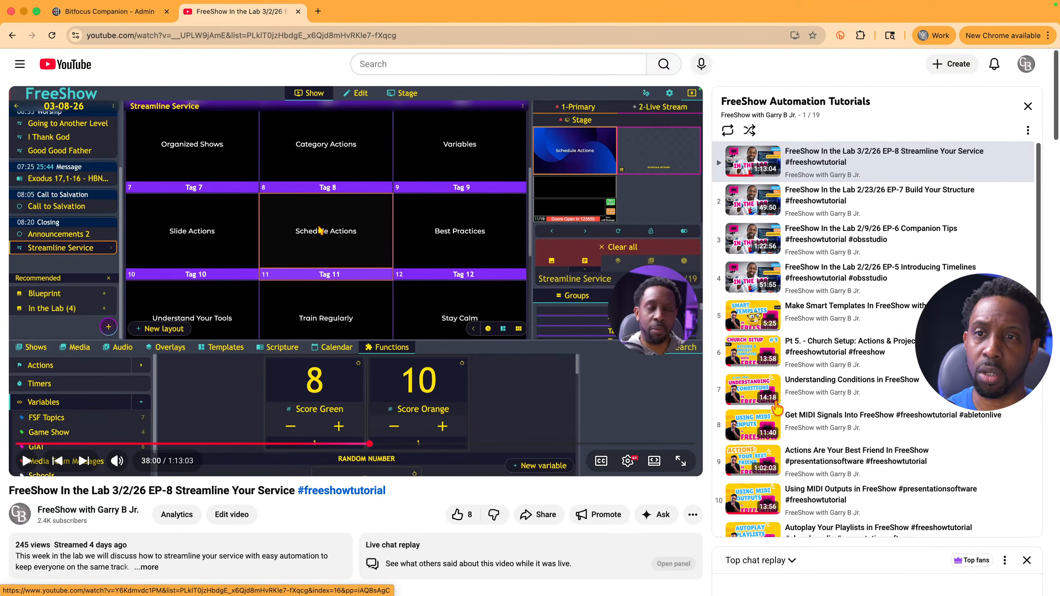
scroll(760, 469, down, 4)
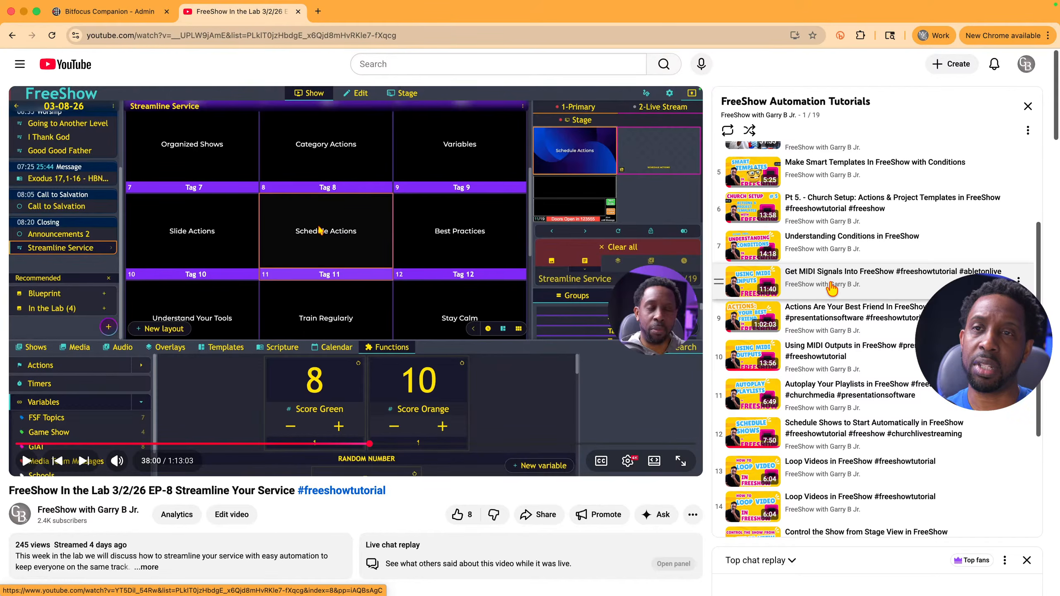
click(1019, 281)
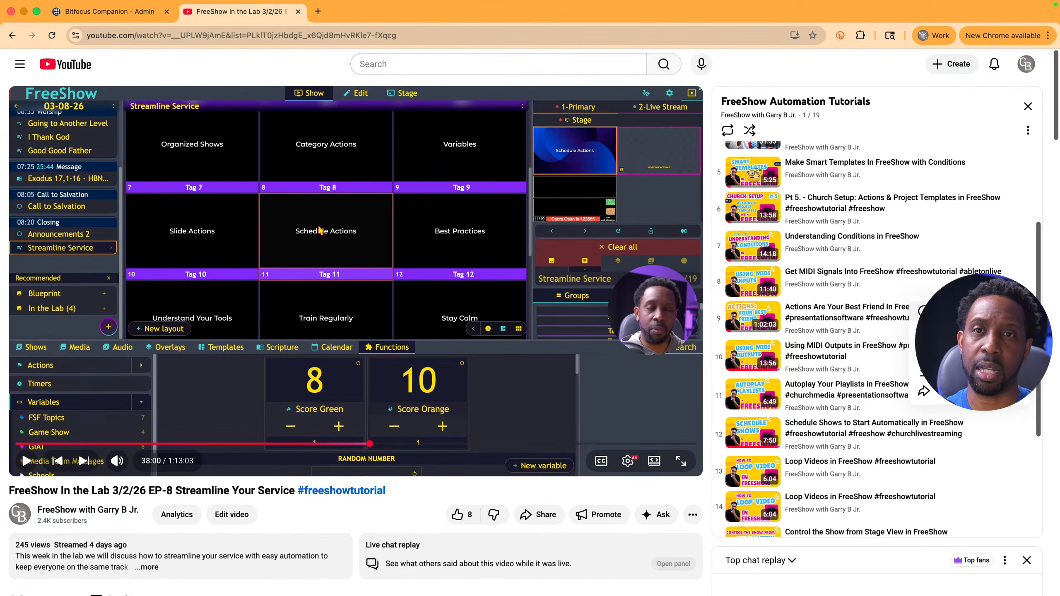
click(954, 391)
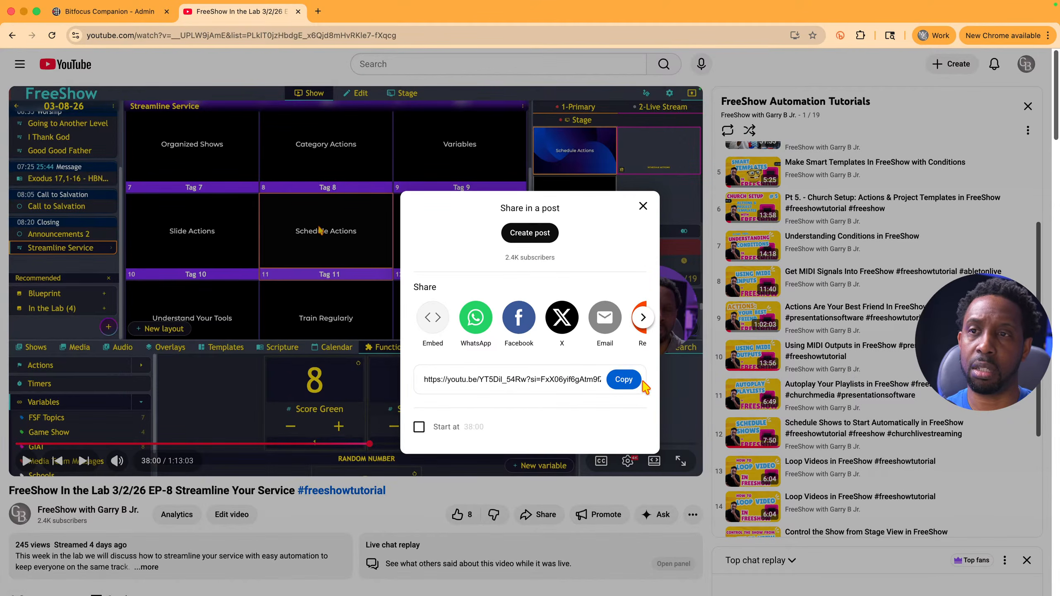
click(624, 380)
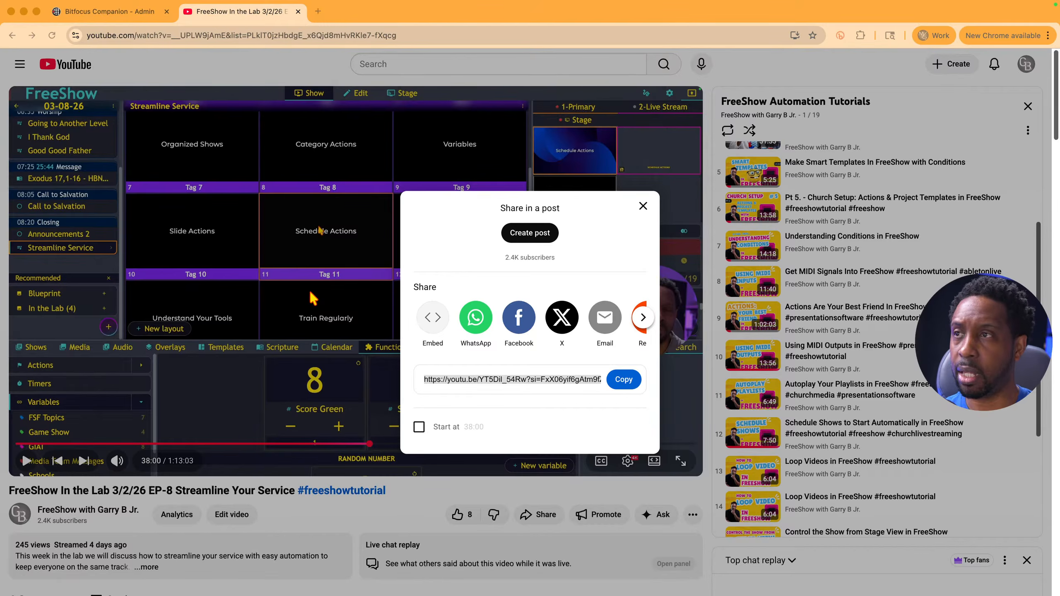
click(232, 73)
scroll(232, 72, left, 2)
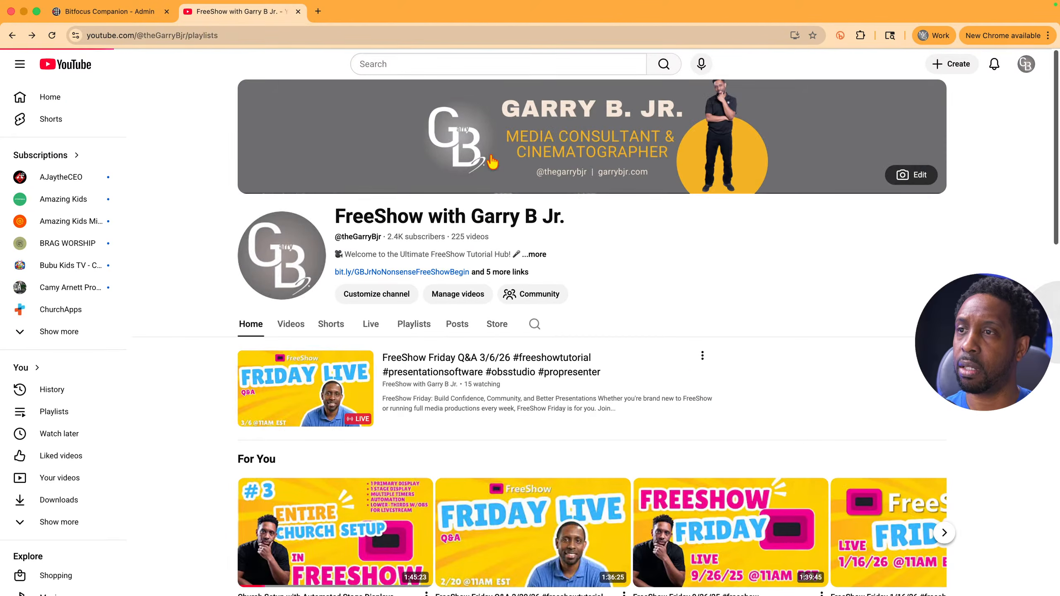
Step: Search the channel for "companion" and open the full Bitfocus Companion playlist
scroll(385, 433, down, 1)
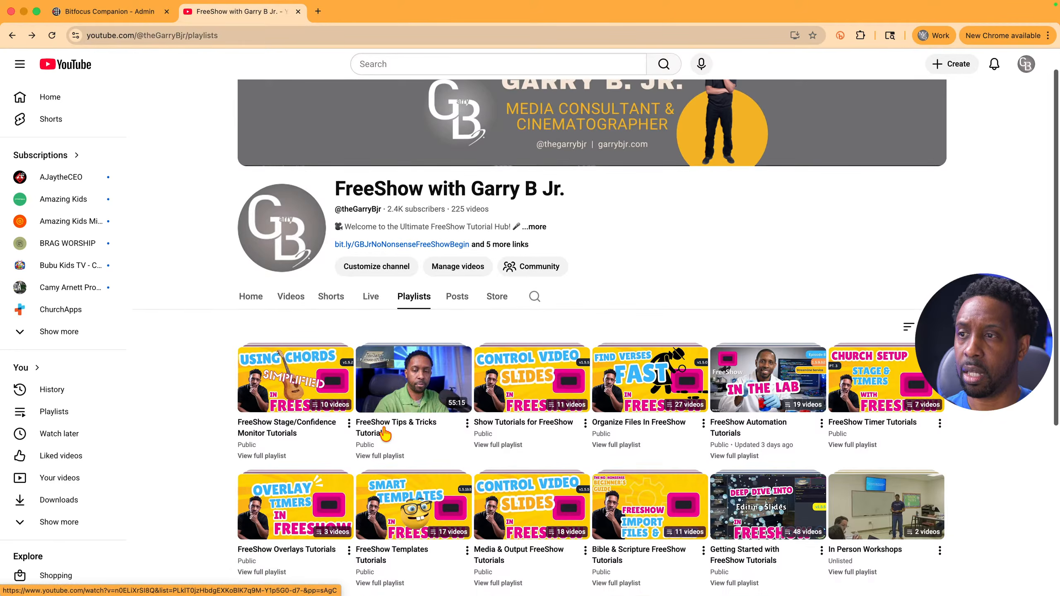
click(534, 295)
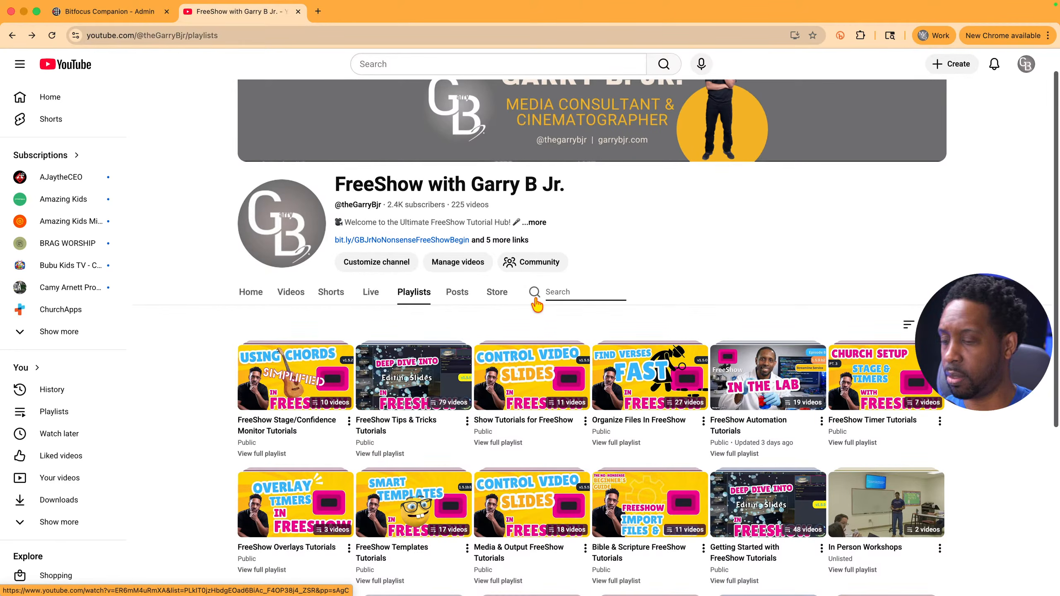
text(companion)
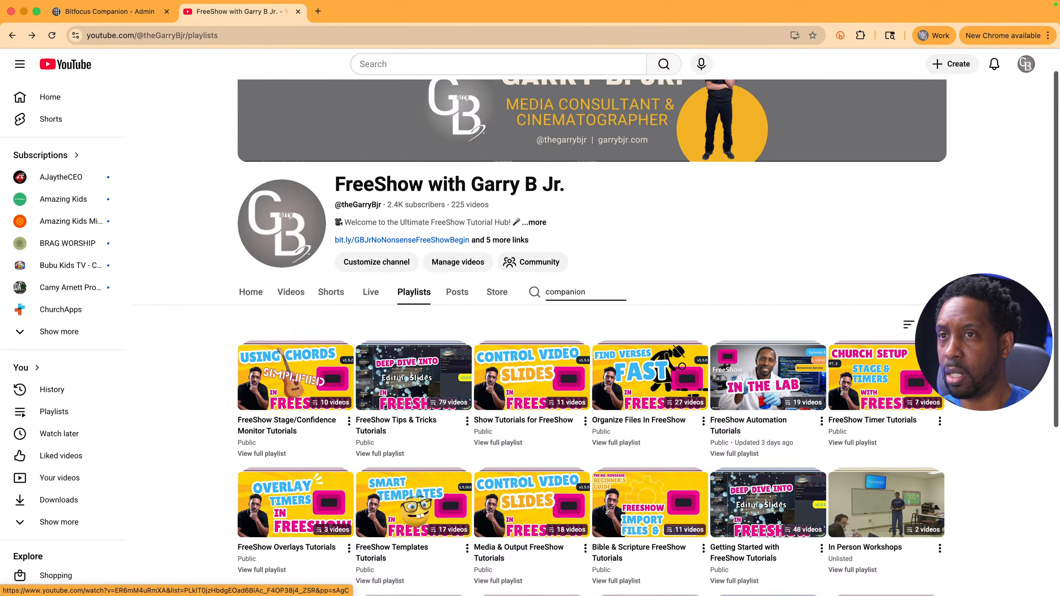
key(Return)
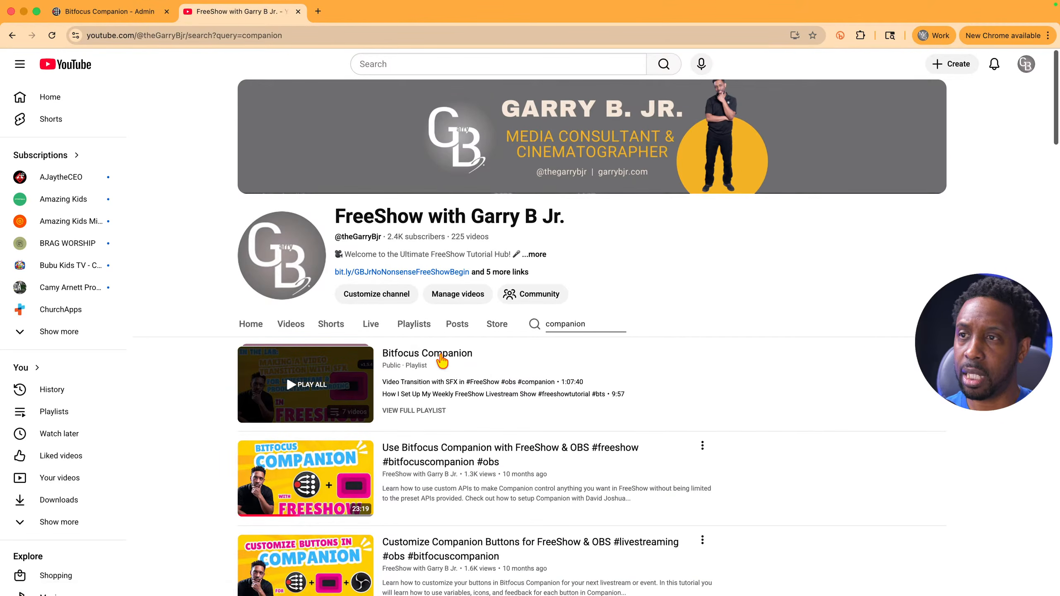
click(424, 412)
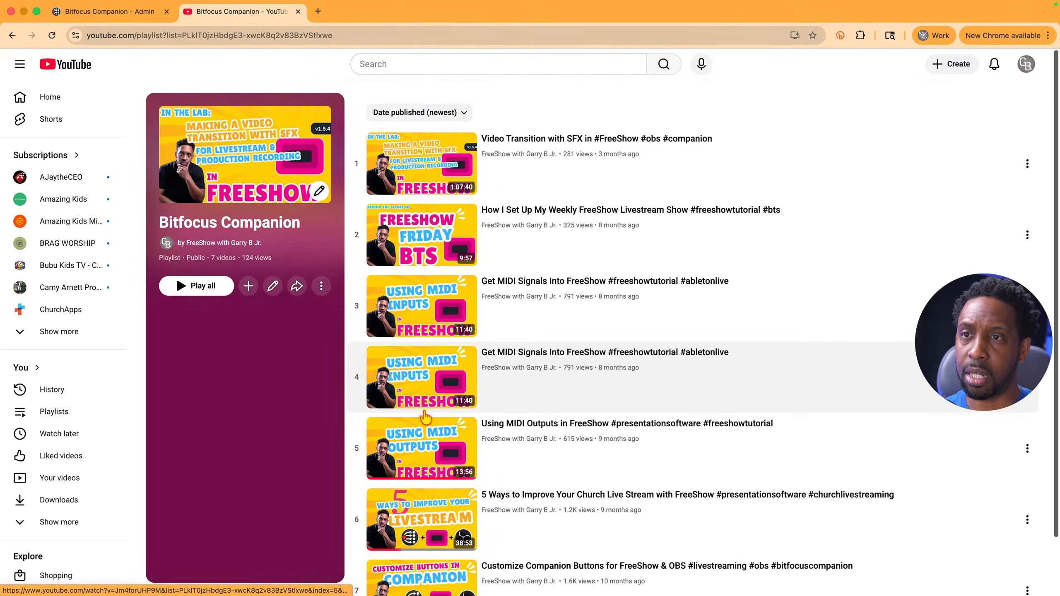
Step: Copy the share link of the Bitfocus Companion playlist and look through its list of videos
click(297, 287)
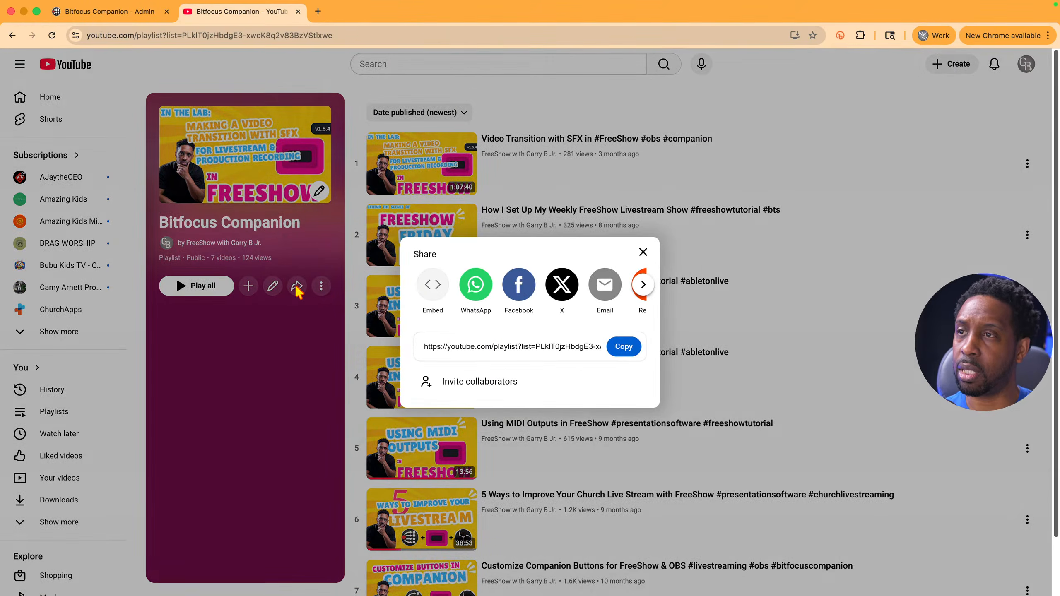
click(624, 347)
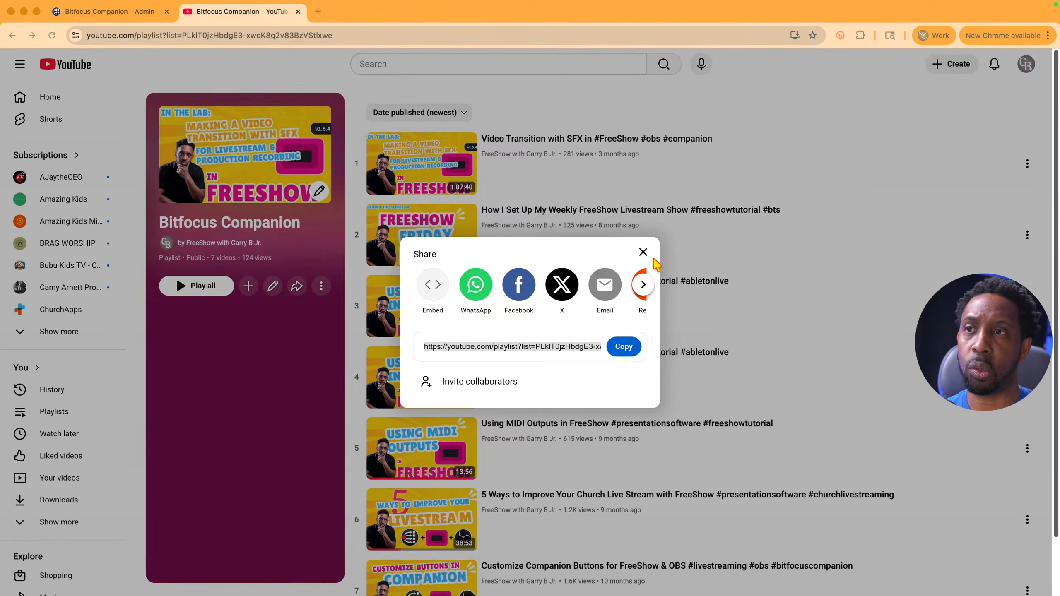
click(643, 252)
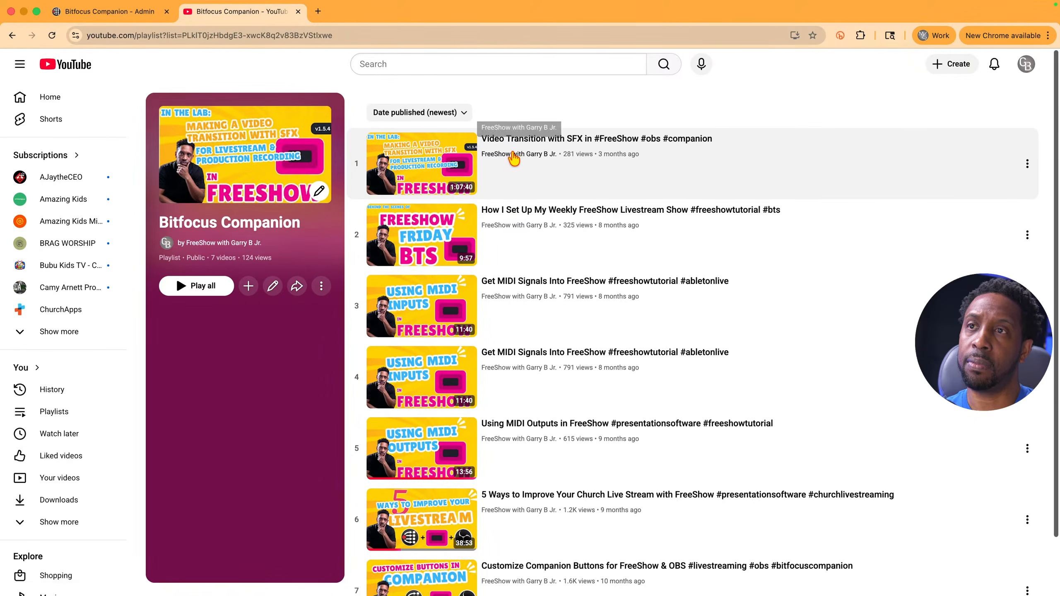
scroll(513, 184, down, 2)
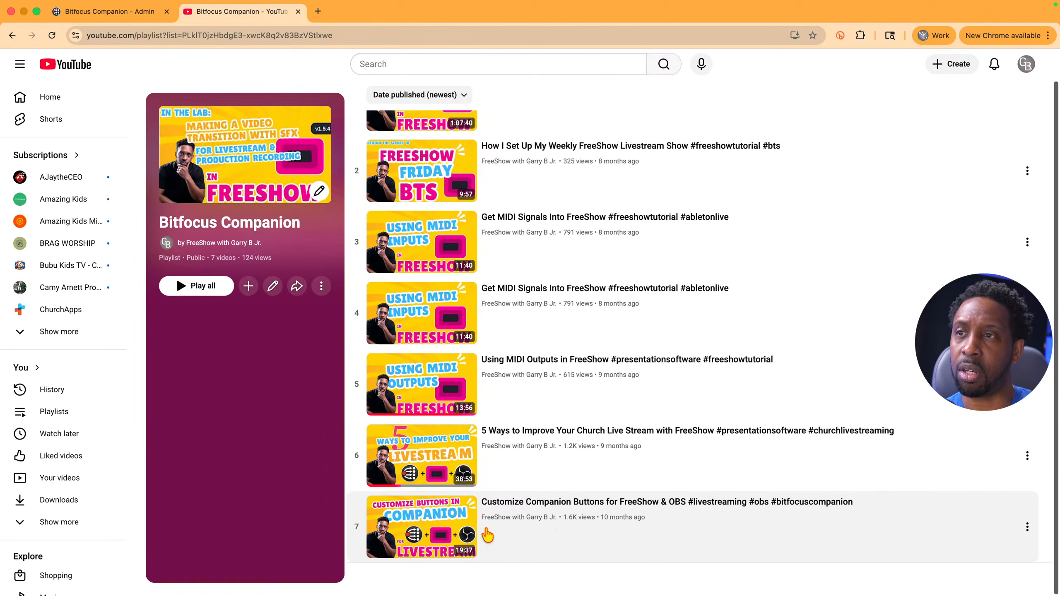
scroll(509, 418, up, 2)
scroll(509, 421, up, 2)
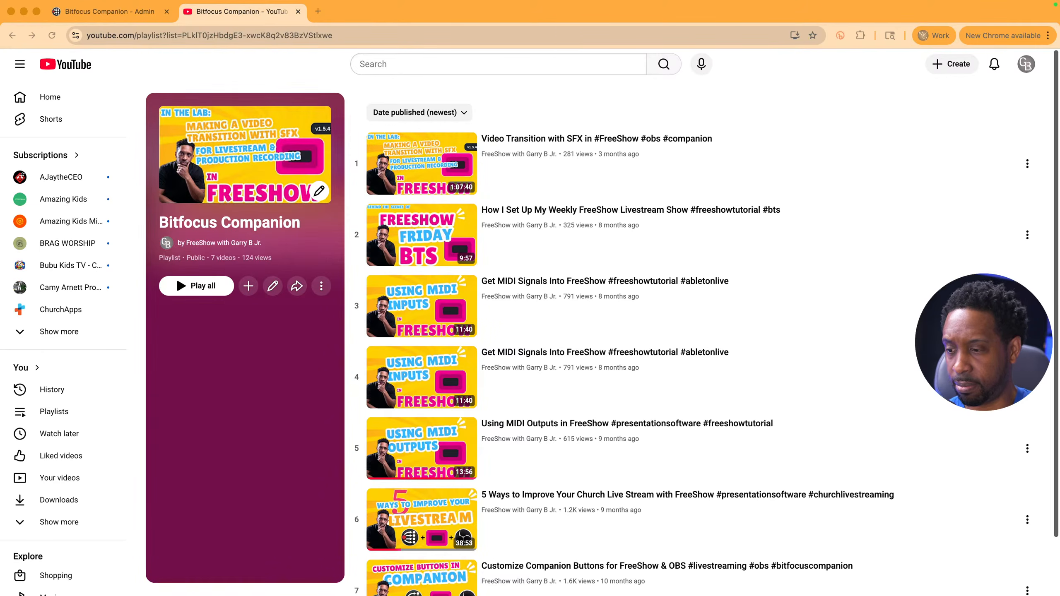
Step: Switch to the desktop space, bring the OBS window onto this display and make it full screen
key(ctrl+Left)
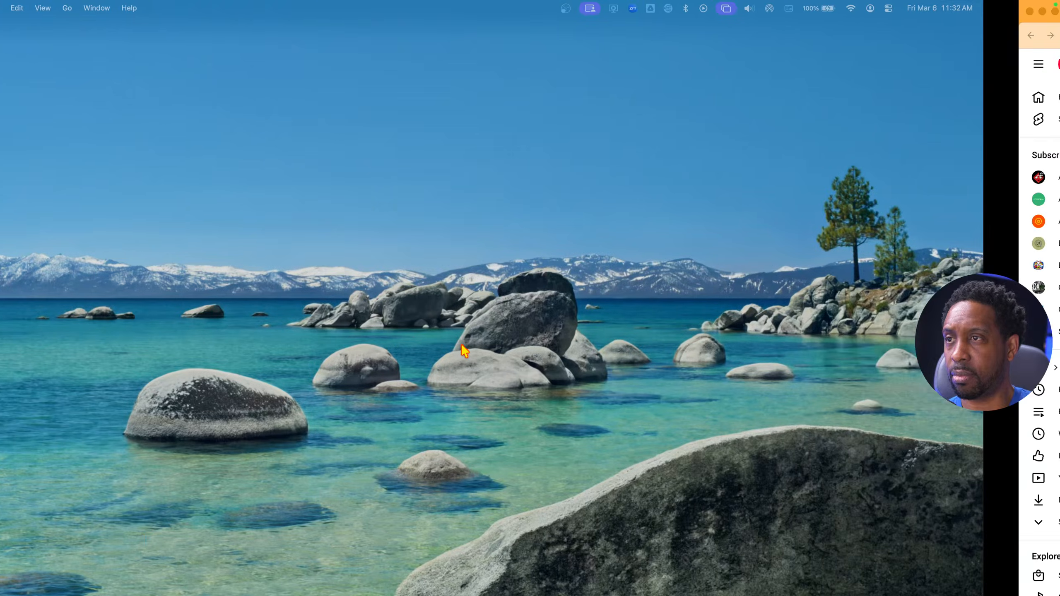
drag(293, 595, 537, 126)
click(214, 125)
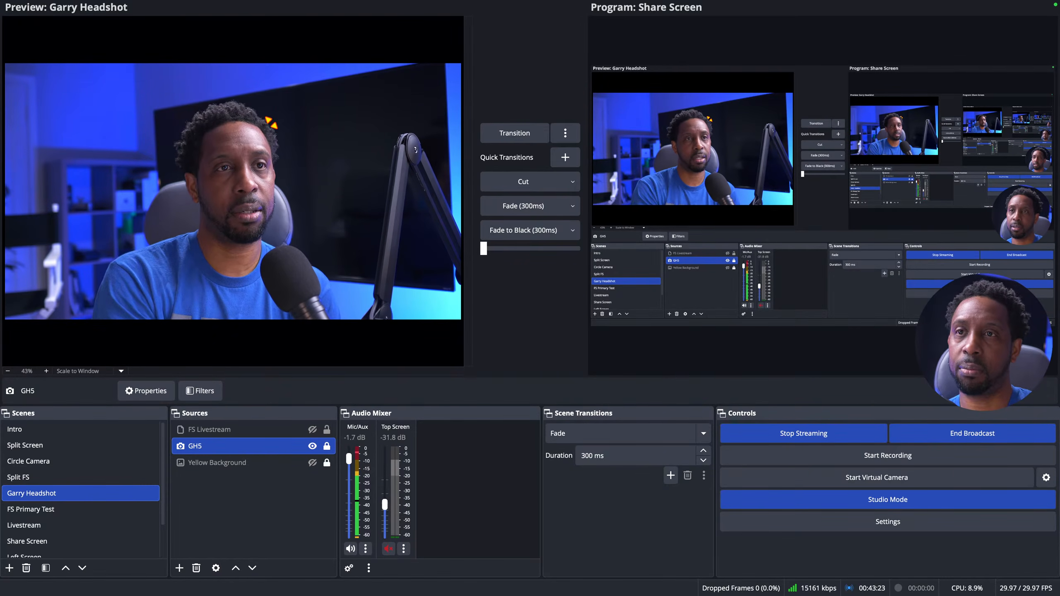
Step: Show the YouTube Live Control Panel dock in OBS
mouse_move(303, 6)
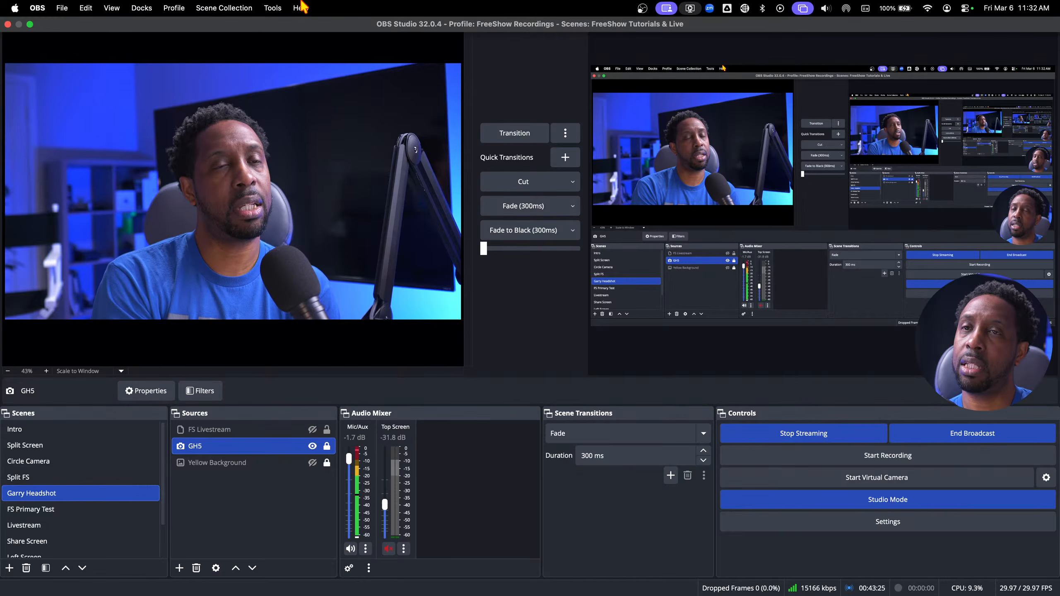
click(144, 9)
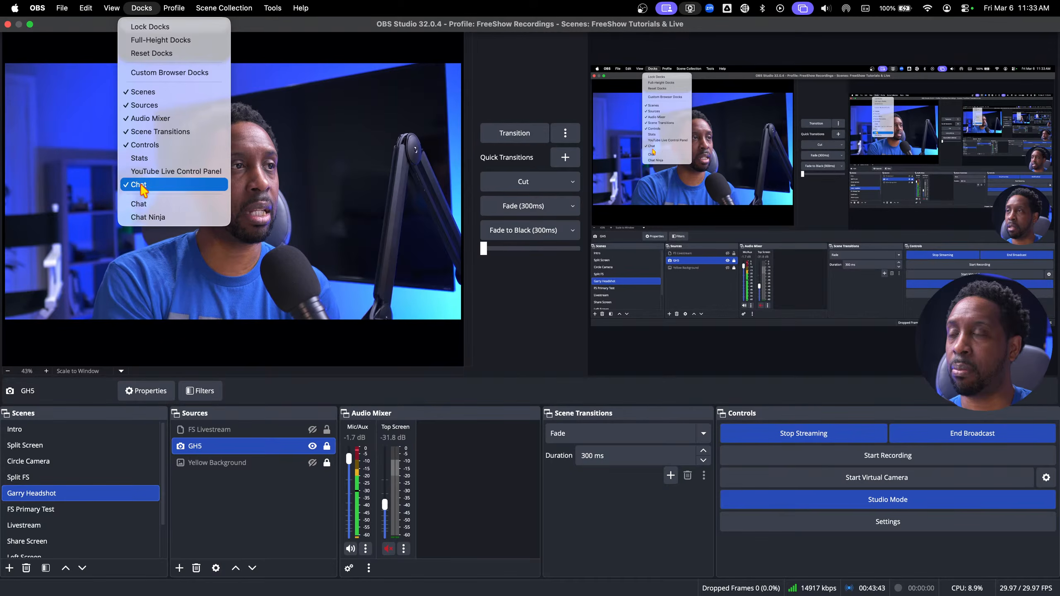
click(142, 171)
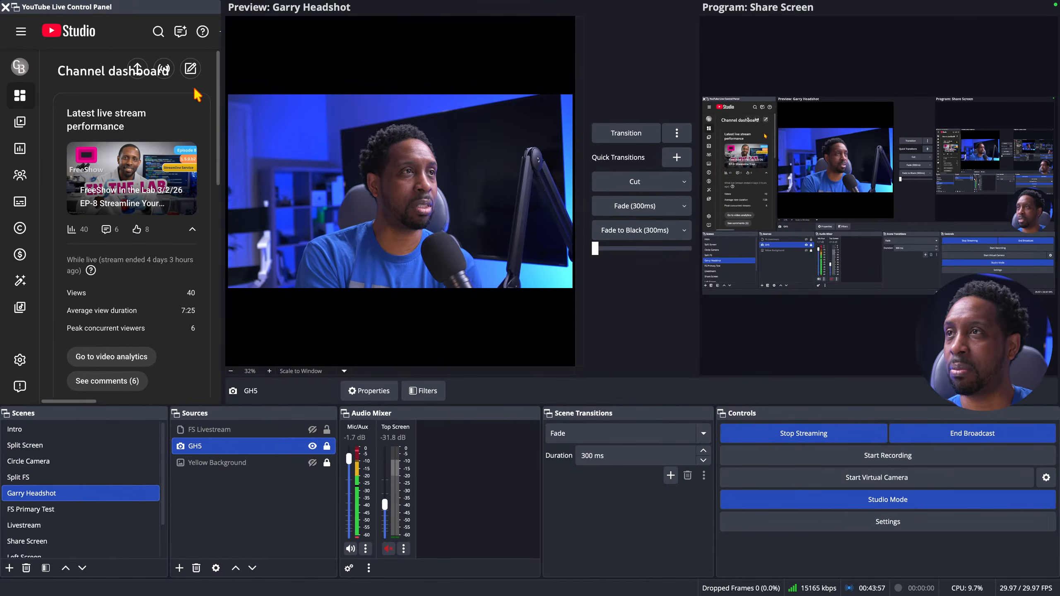
Step: Examine the YouTube Studio channel dashboard and its navigation inside the YouTube Live Control Panel dock
click(22, 32)
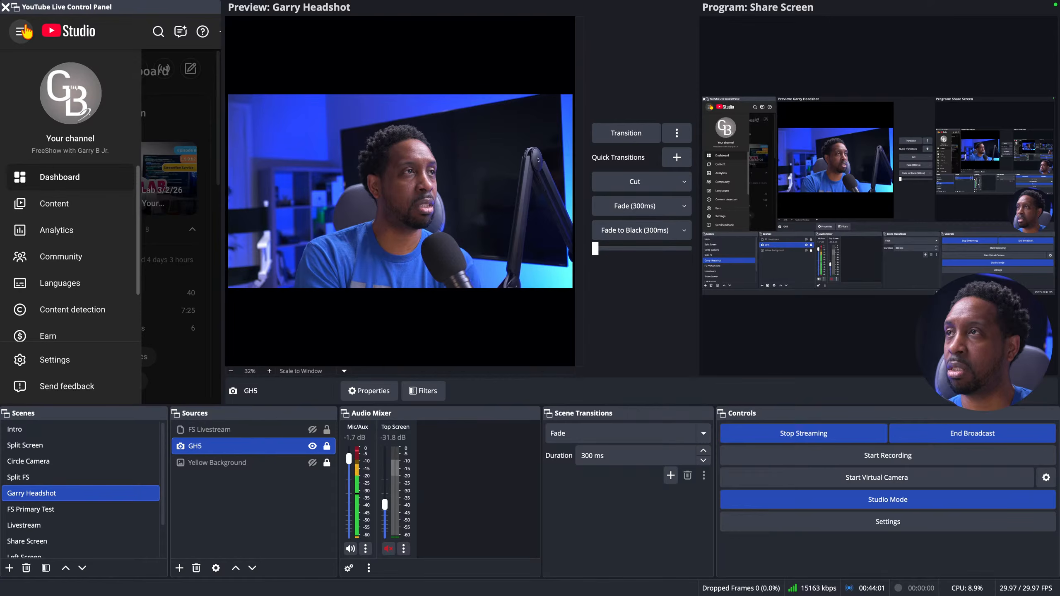
click(23, 32)
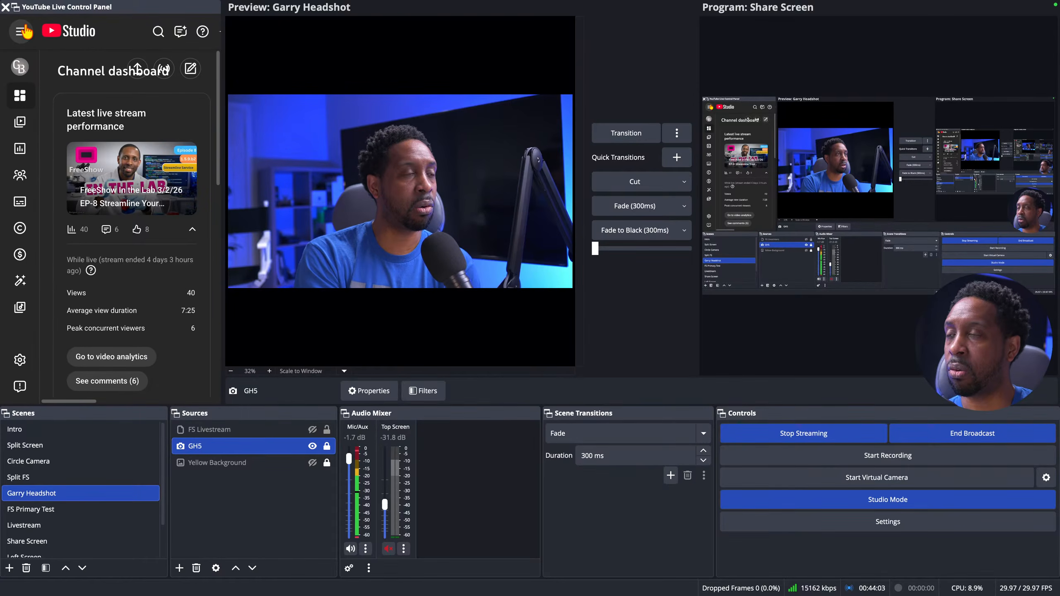
scroll(116, 144, down, 4)
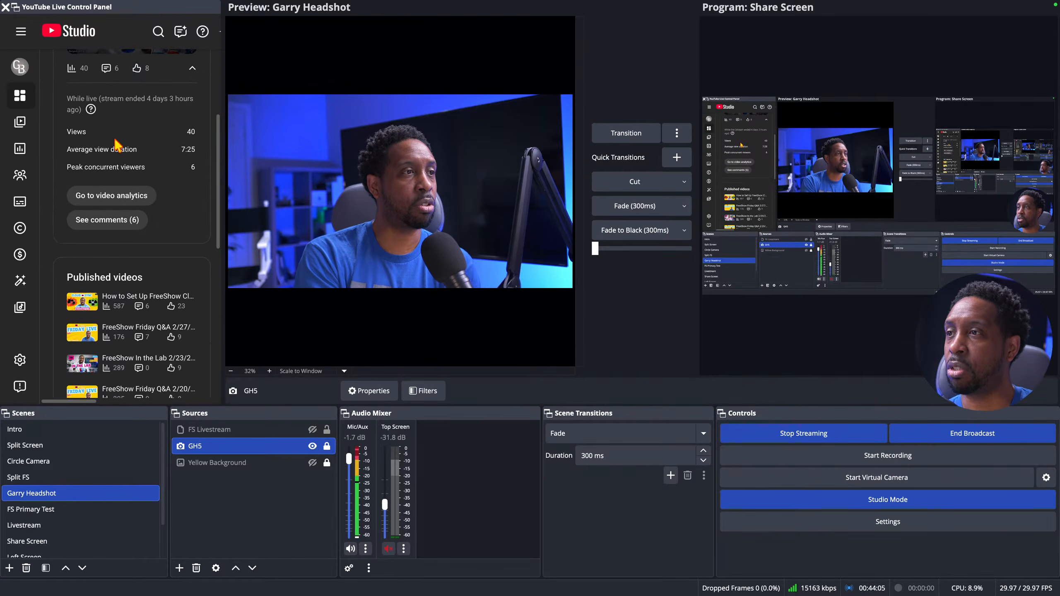
scroll(116, 143, up, 3)
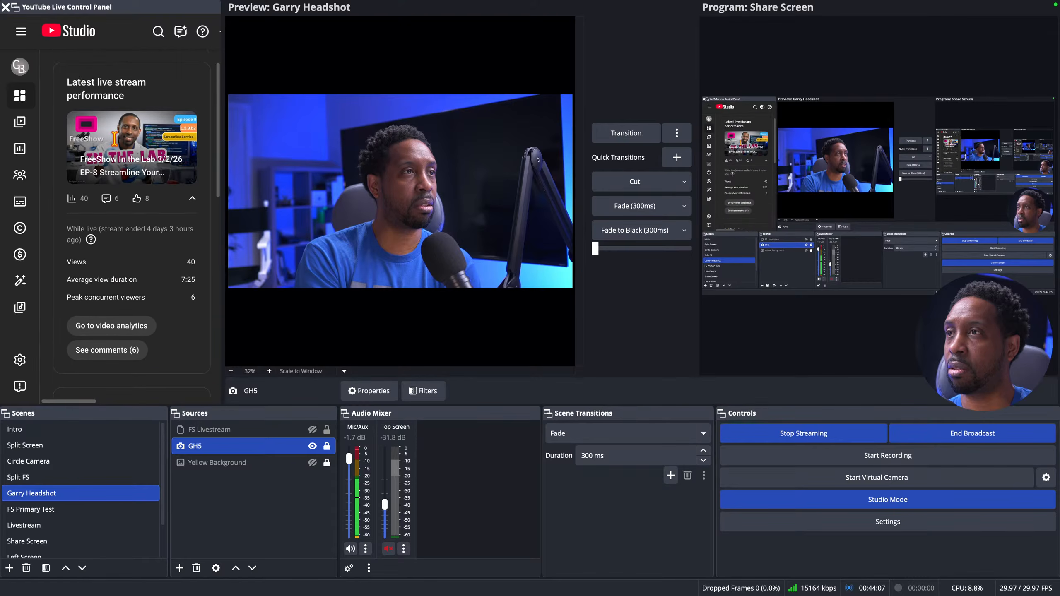
scroll(114, 139, up, 1)
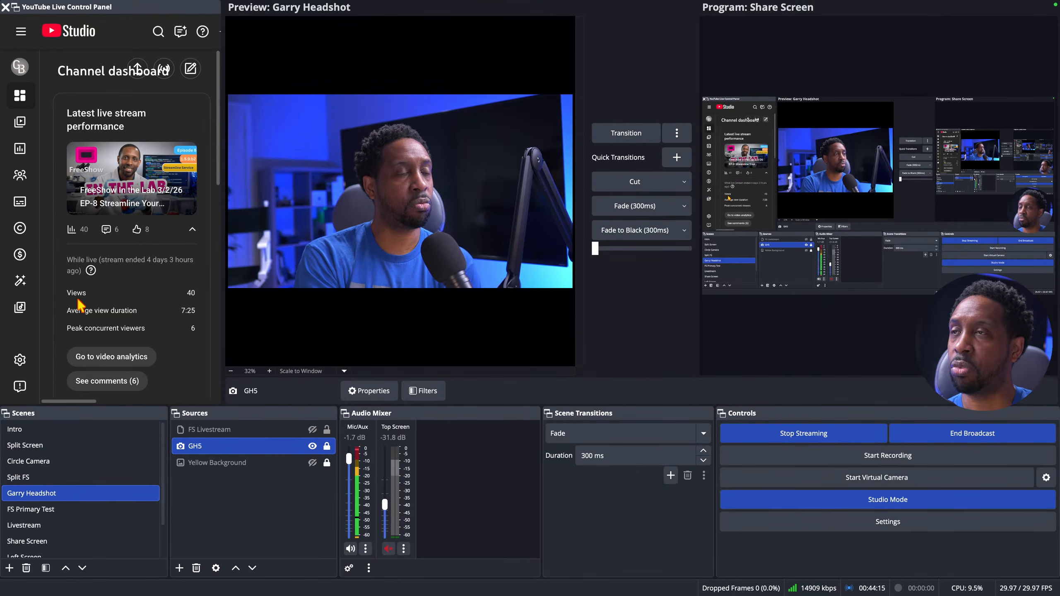
scroll(137, 355, right, 2)
scroll(137, 355, left, 2)
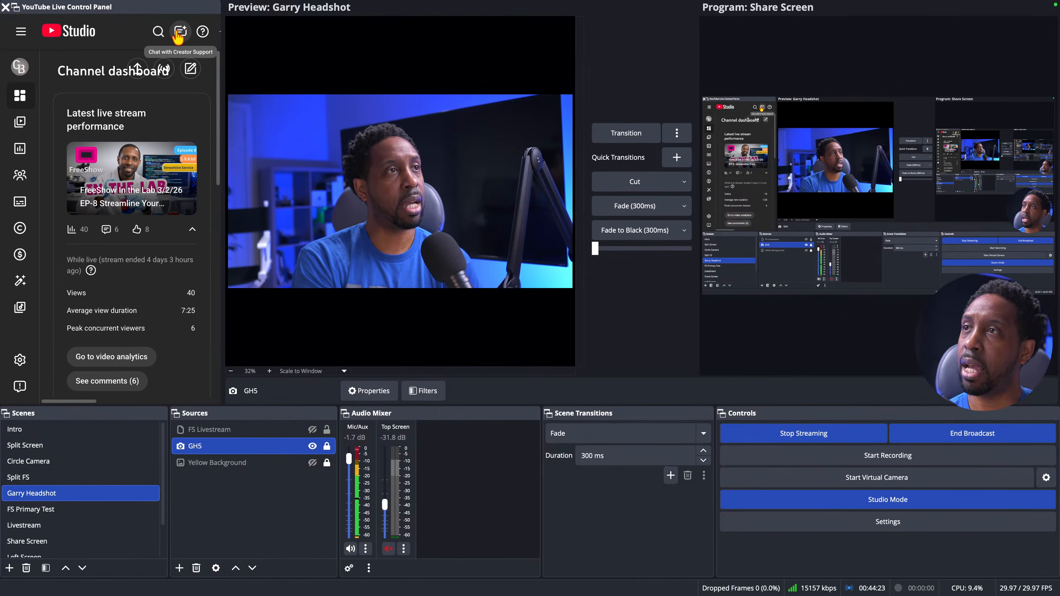
Step: Hide the YouTube Live Control Panel dock in OBS
click(10, 8)
click(246, 25)
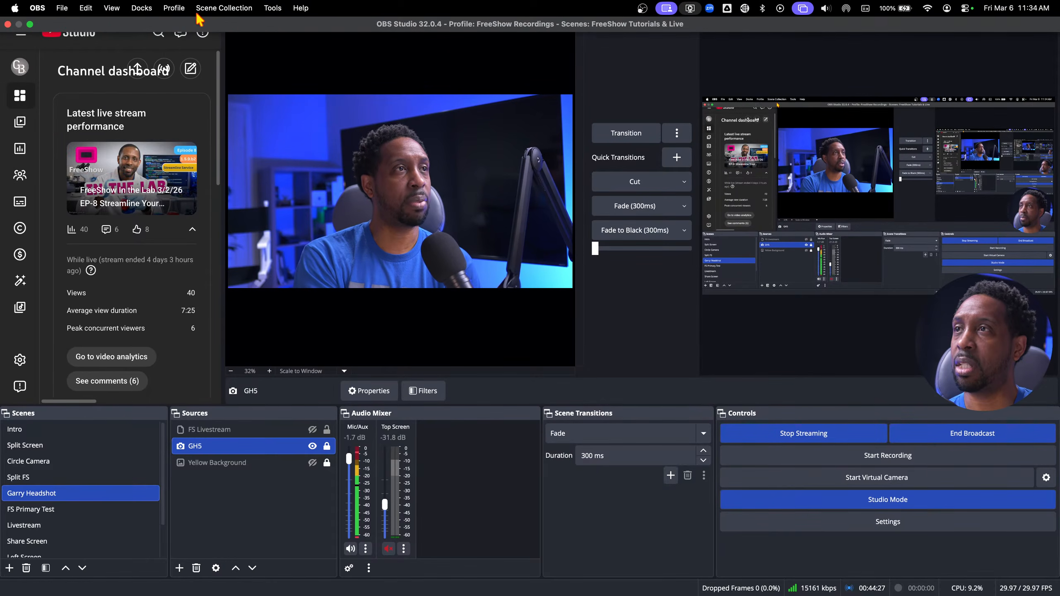
click(152, 9)
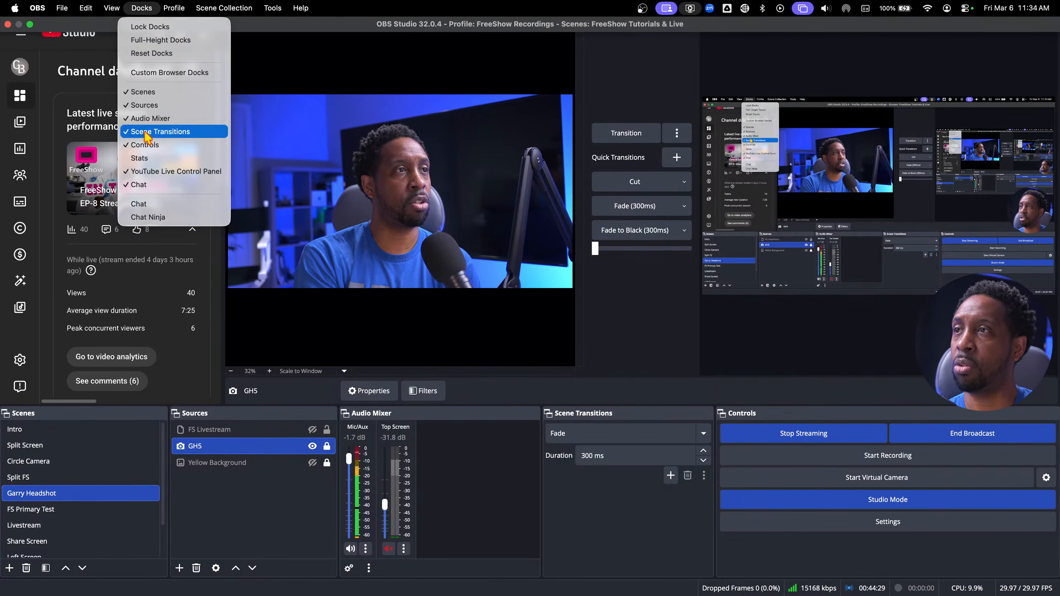
click(167, 171)
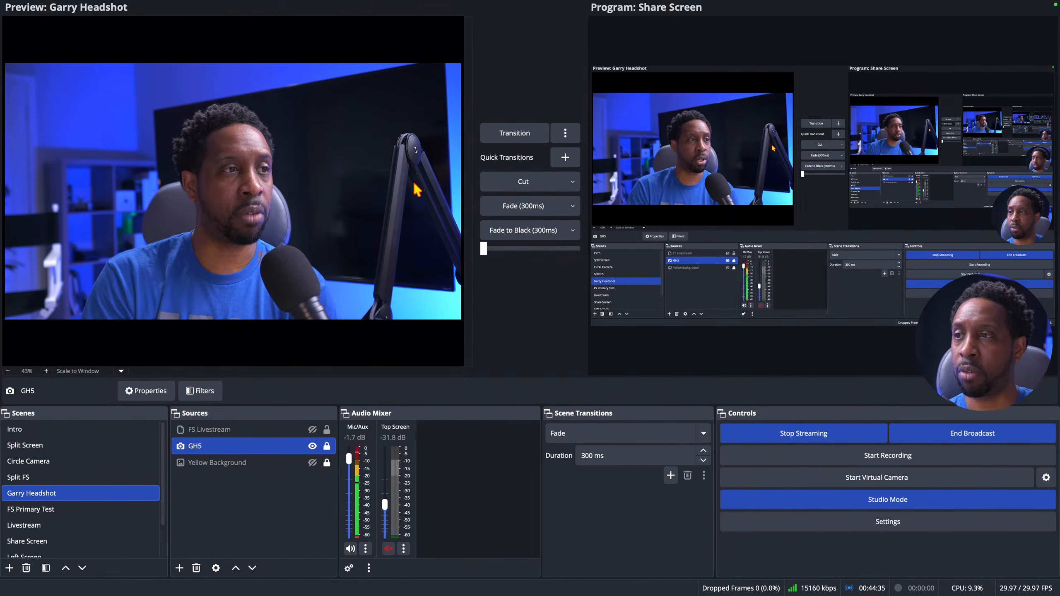
Step: Take OBS out of full screen, move its window off this display and return to the YouTube playlist in the browser
mouse_move(630, 2)
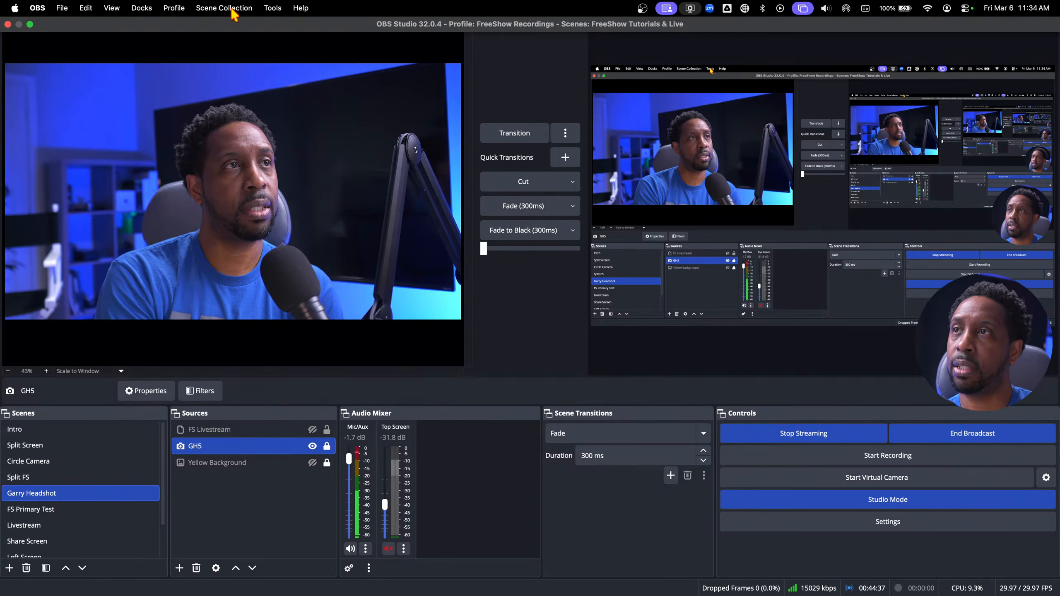
click(30, 24)
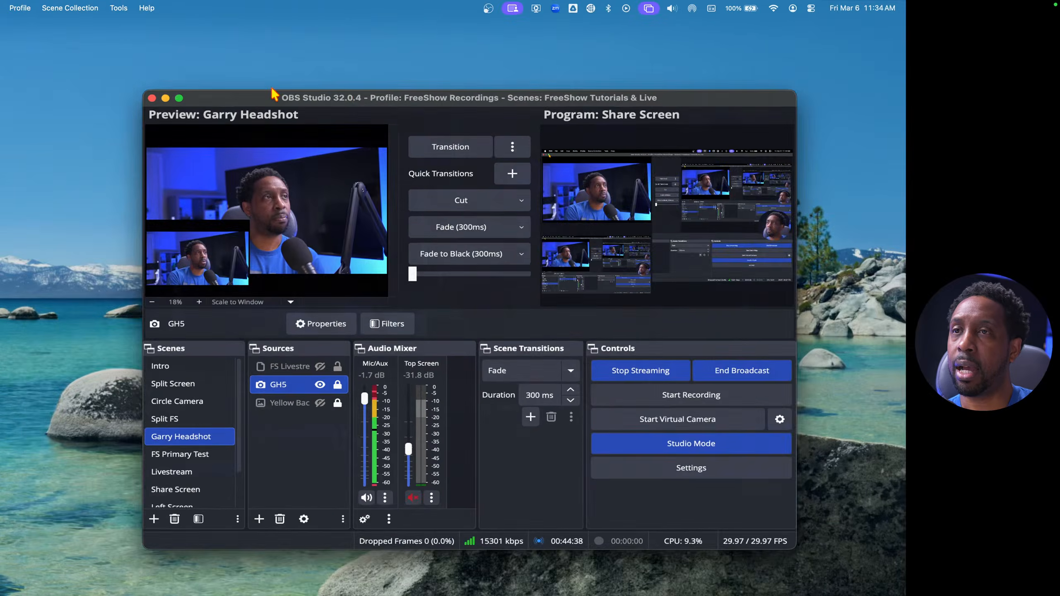
drag(465, 121, 179, 595)
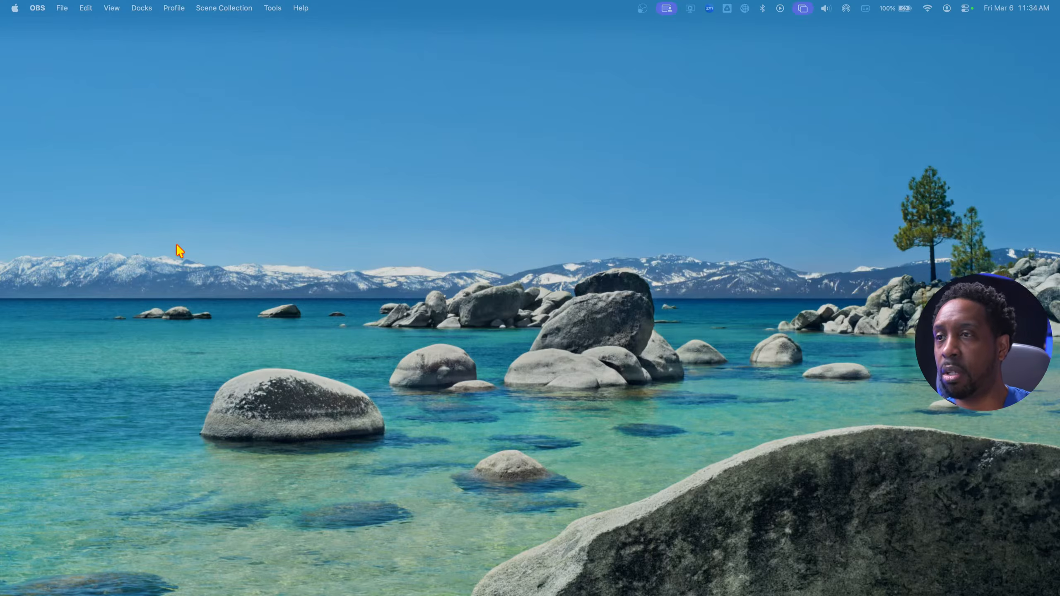
key(ctrl+Right)
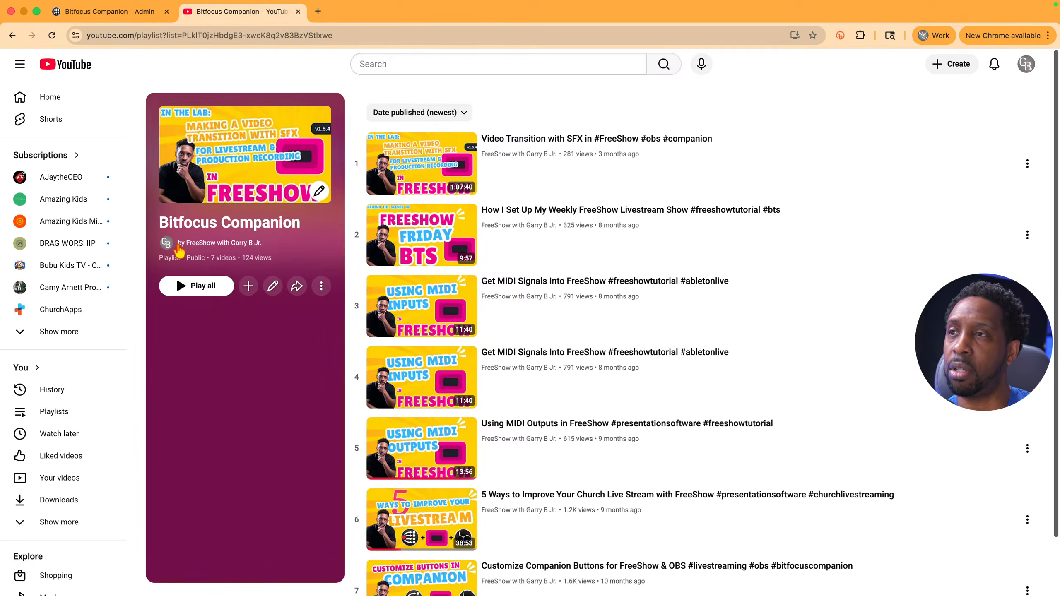
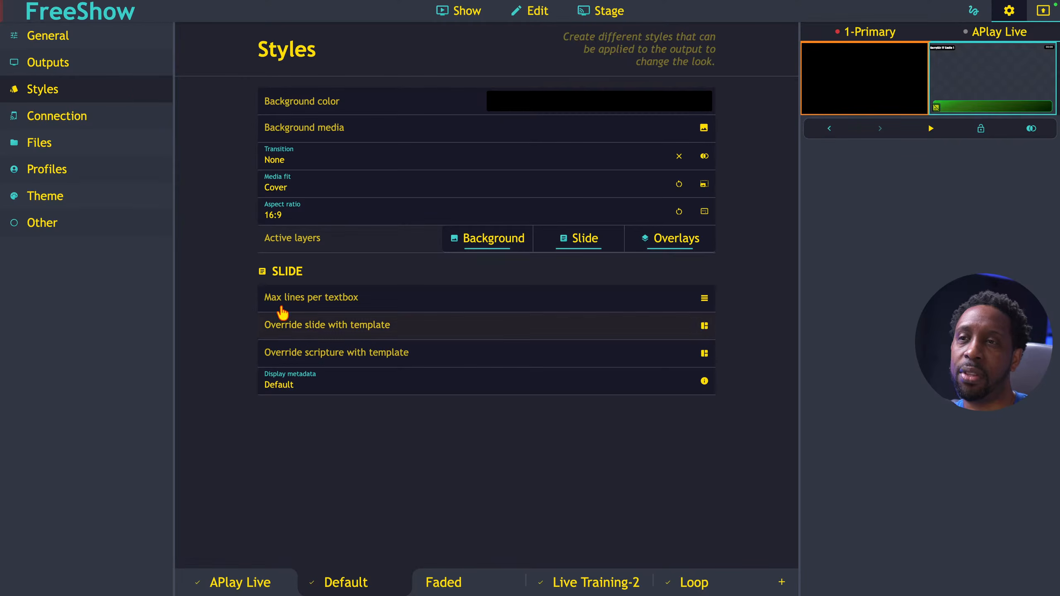
Step: Open the Outputs settings in FreeShow, check the styles available for the 1-Primary output and leave its style selection as is
click(90, 67)
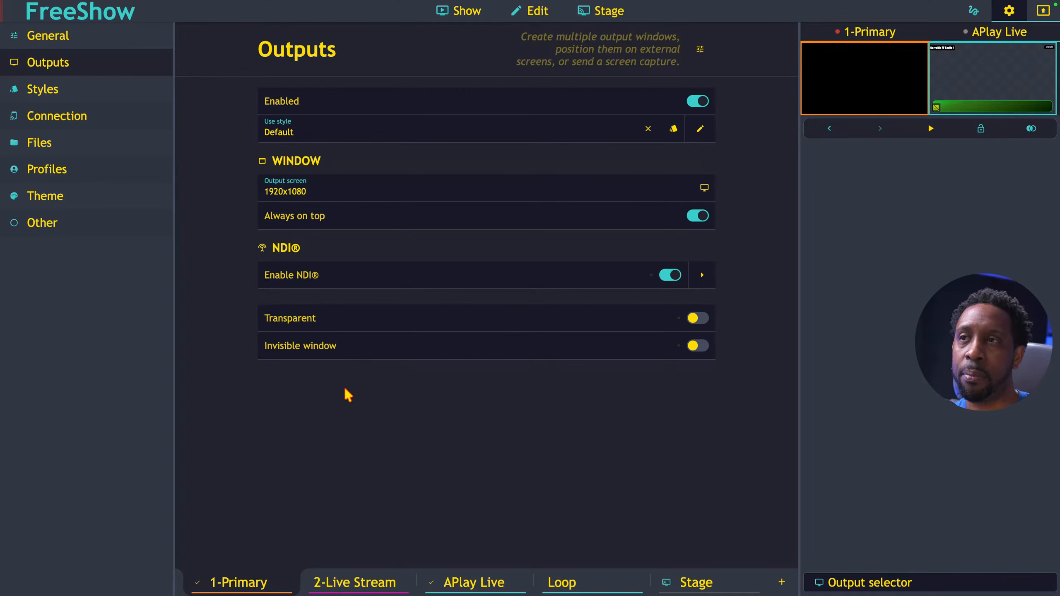
click(406, 131)
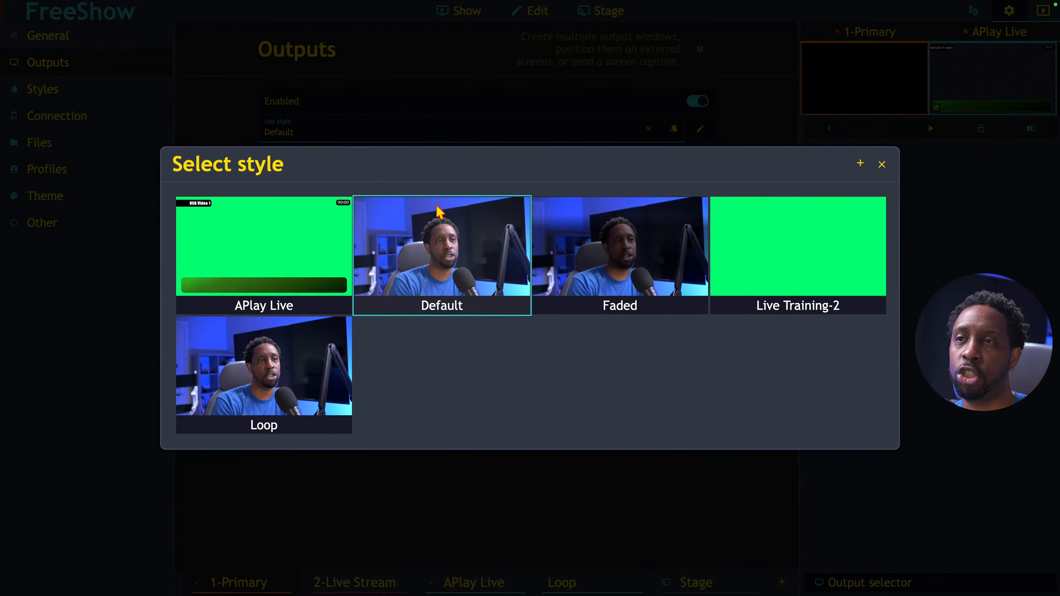
click(883, 165)
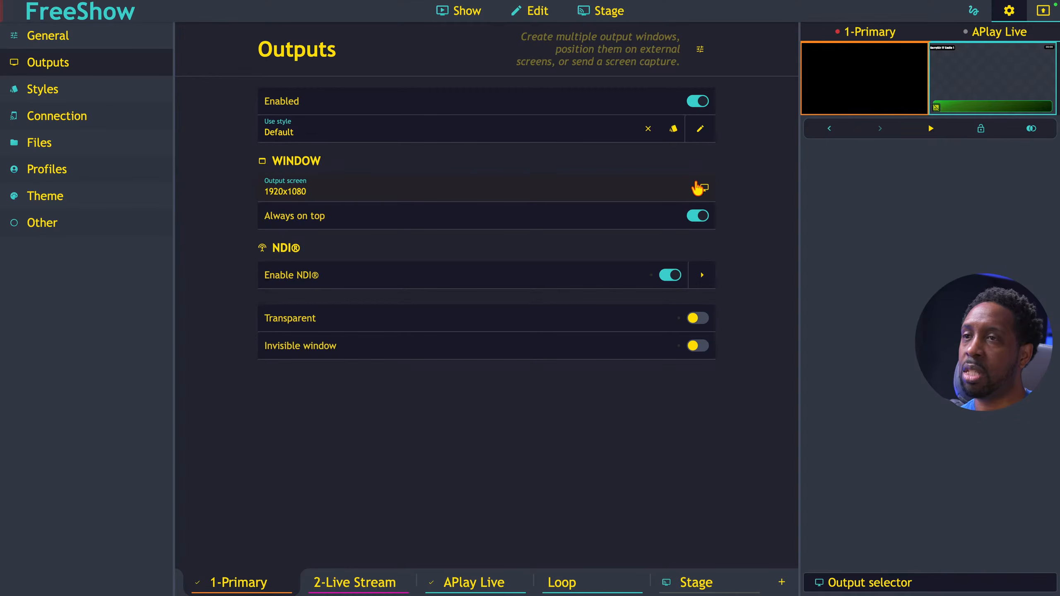
Step: Return to the Show view and open FreeShow's Import dialog
click(459, 12)
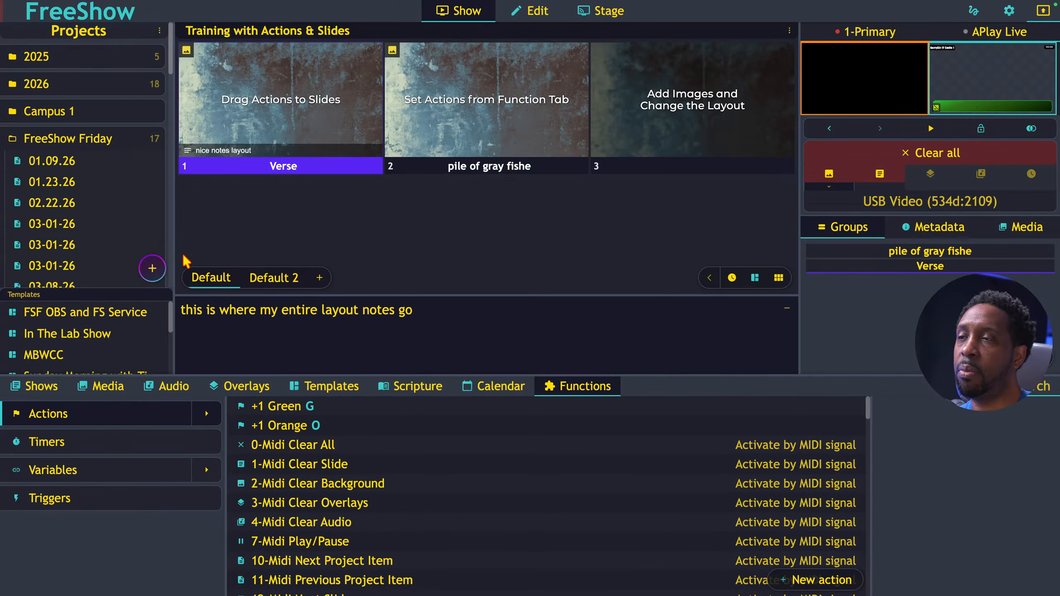
mouse_move(125, 5)
click(84, 7)
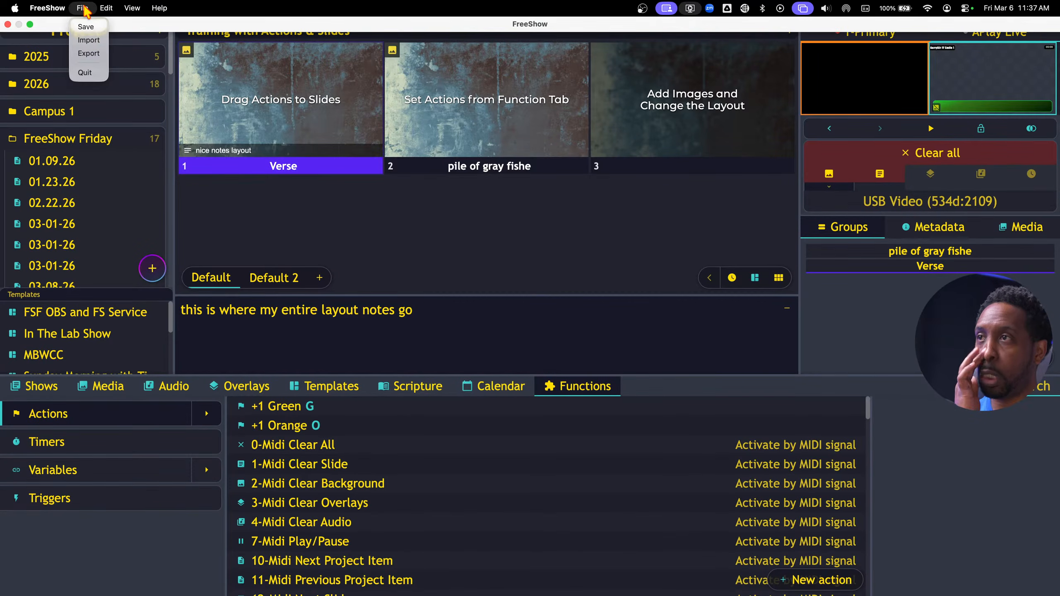
click(88, 40)
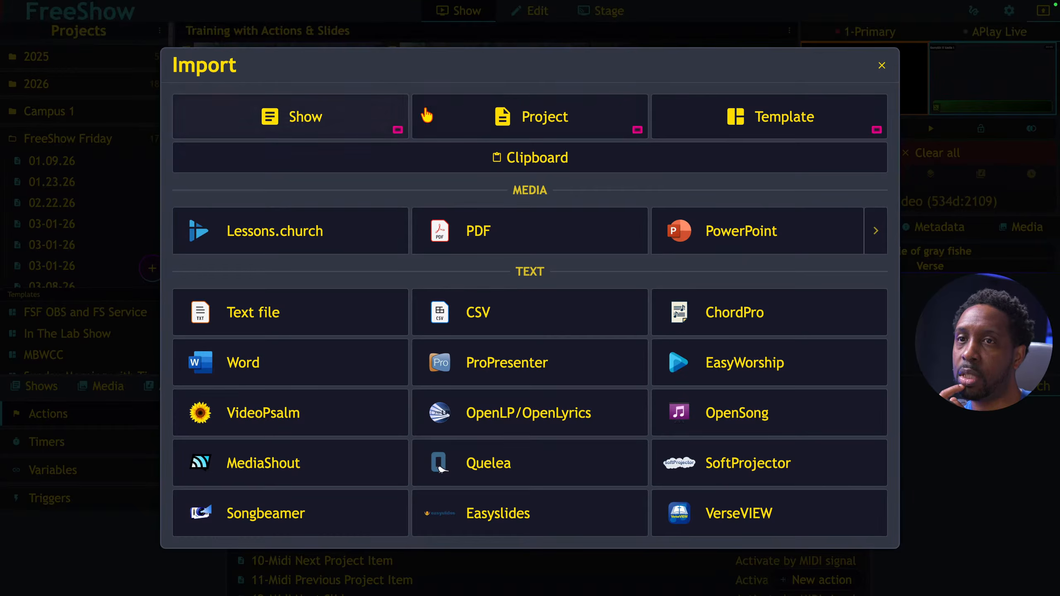
Step: View the import options offered for PowerPoint presentations and close the Import dialog without importing
click(877, 232)
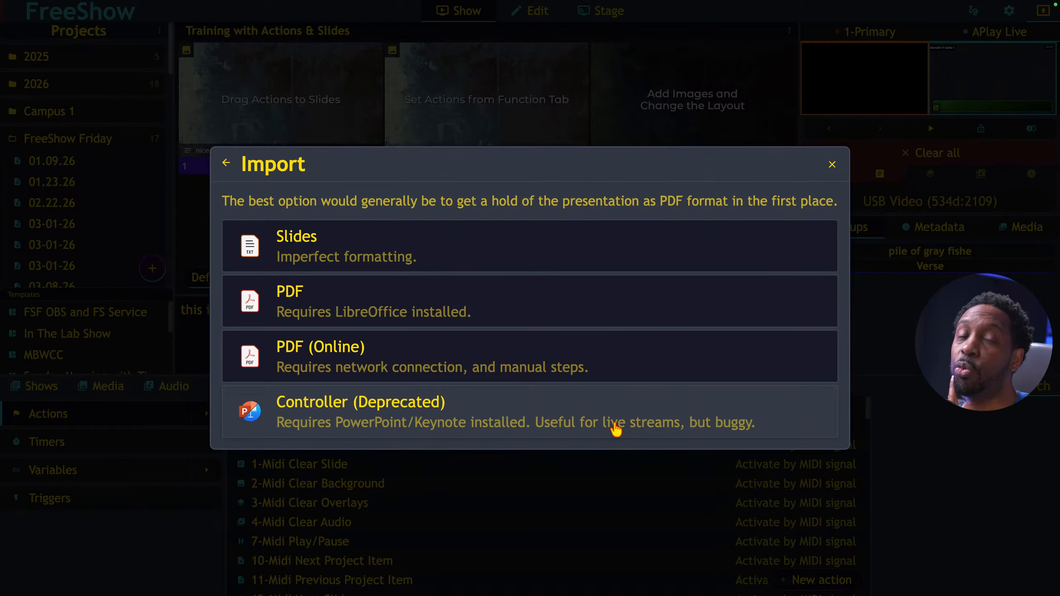
click(832, 166)
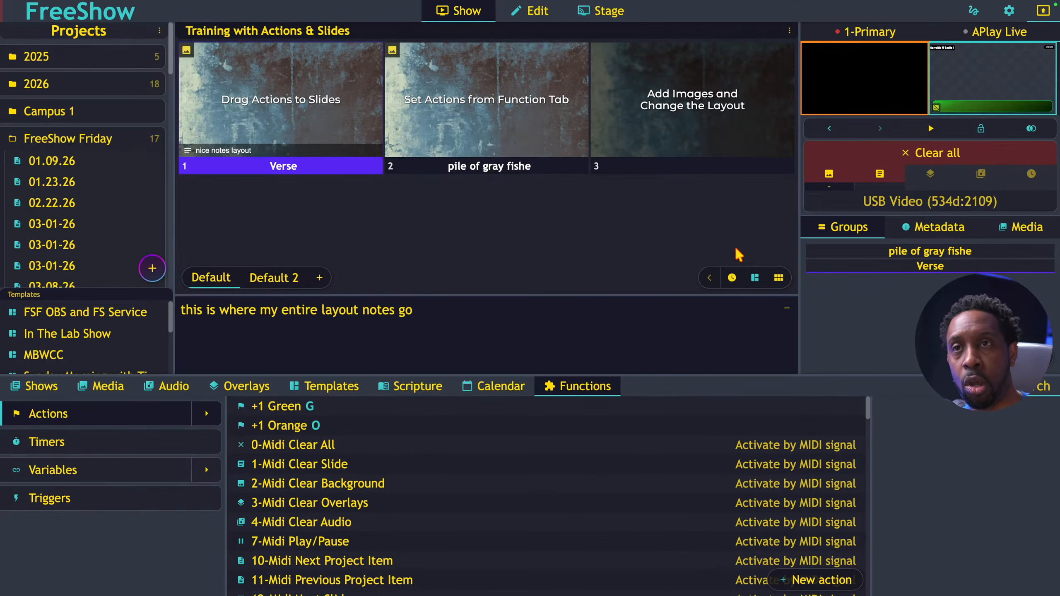
Step: Open the I Thank God show from the Songs category and look through its slides
click(45, 390)
scroll(55, 491, down, 5)
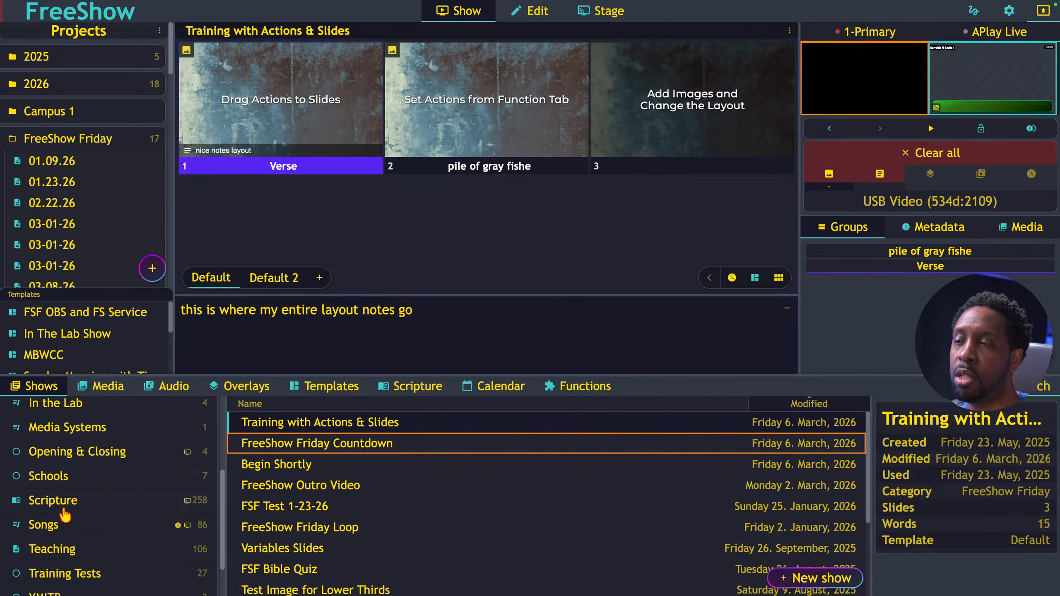
click(52, 476)
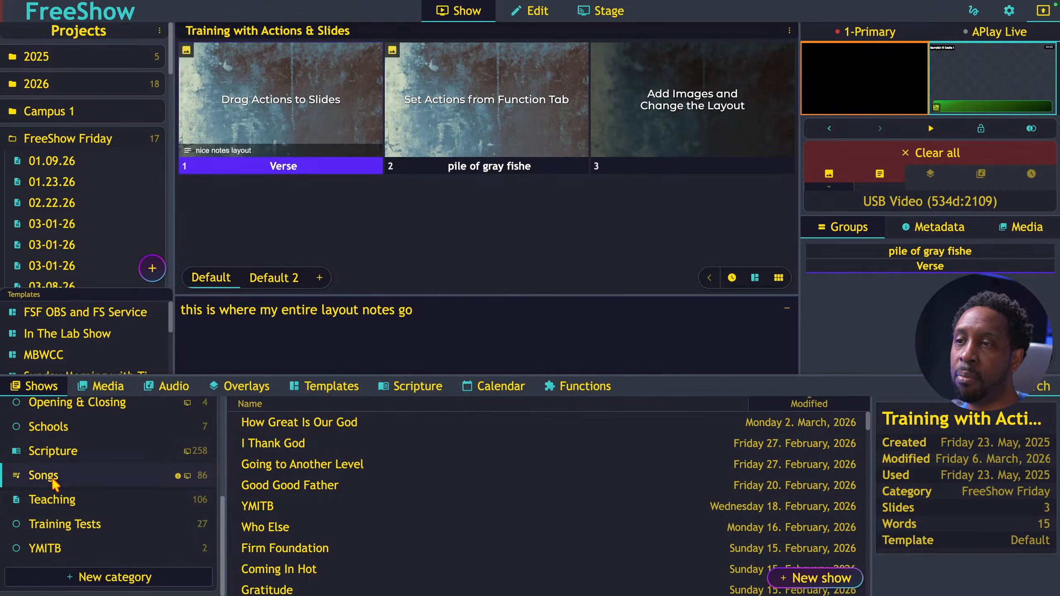
click(278, 448)
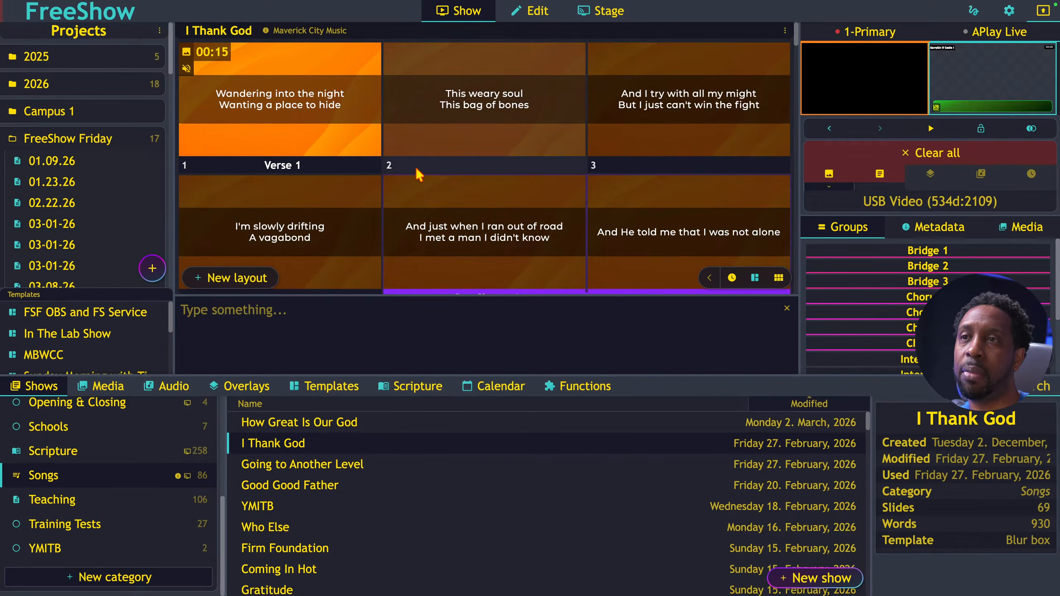
scroll(419, 175, down, 3)
scroll(418, 175, down, 3)
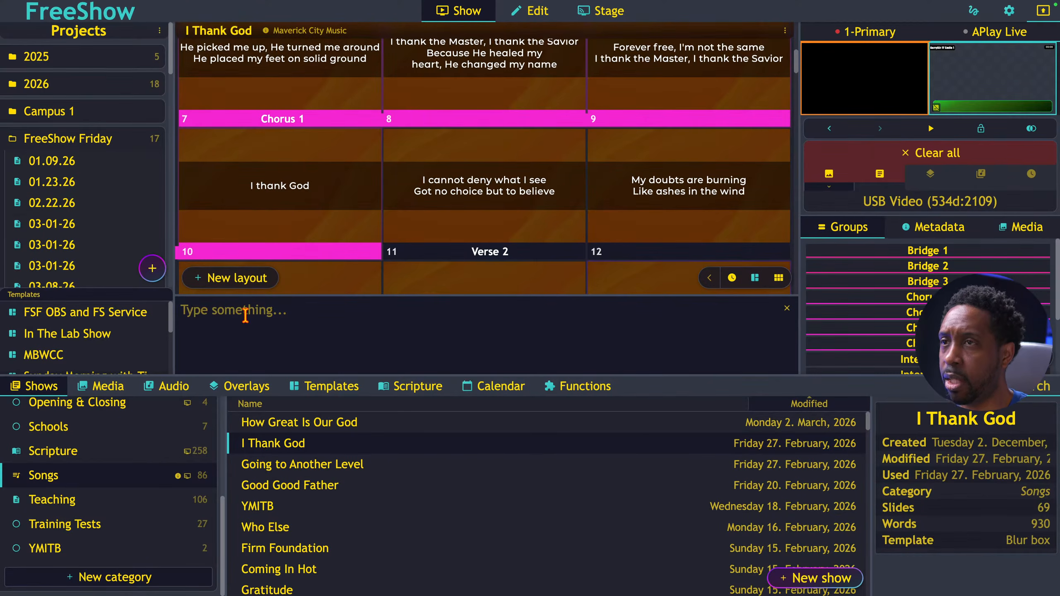
key(ctrl+Left)
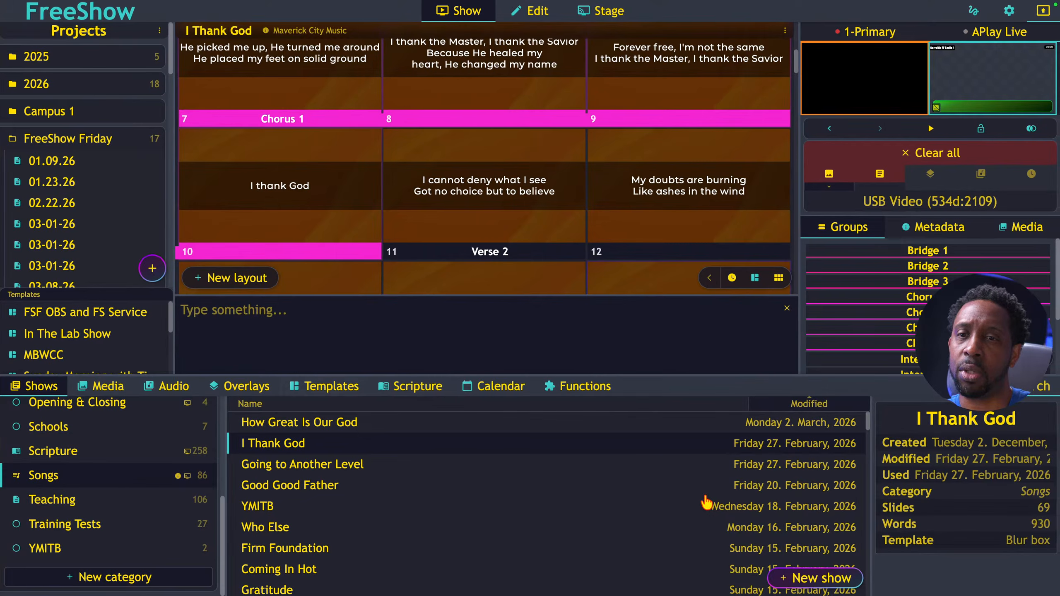
Step: Start a new action under Functions and review the basic list of available start actions
click(574, 391)
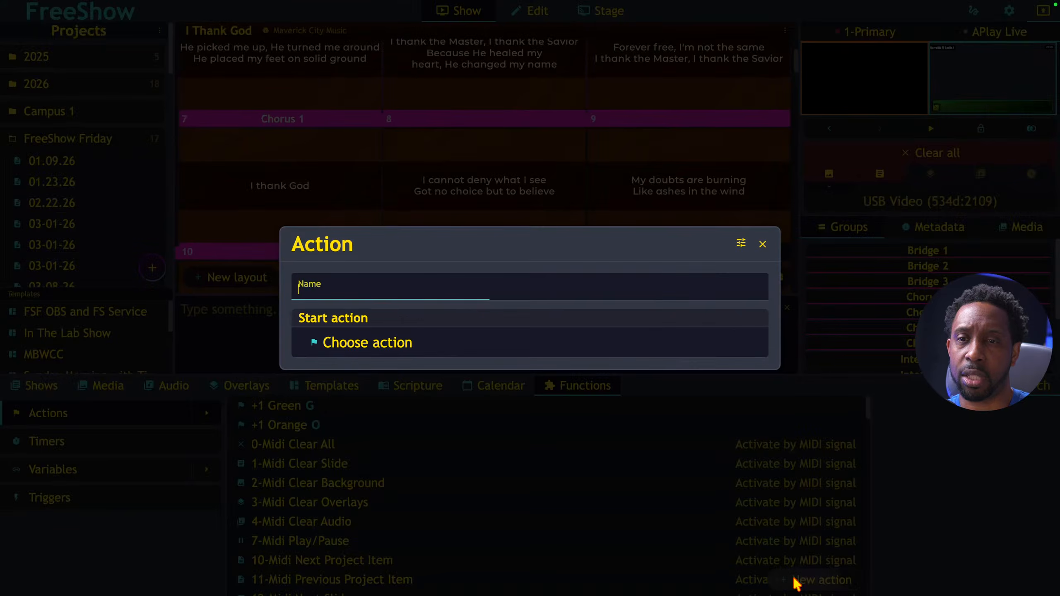
click(795, 581)
click(552, 349)
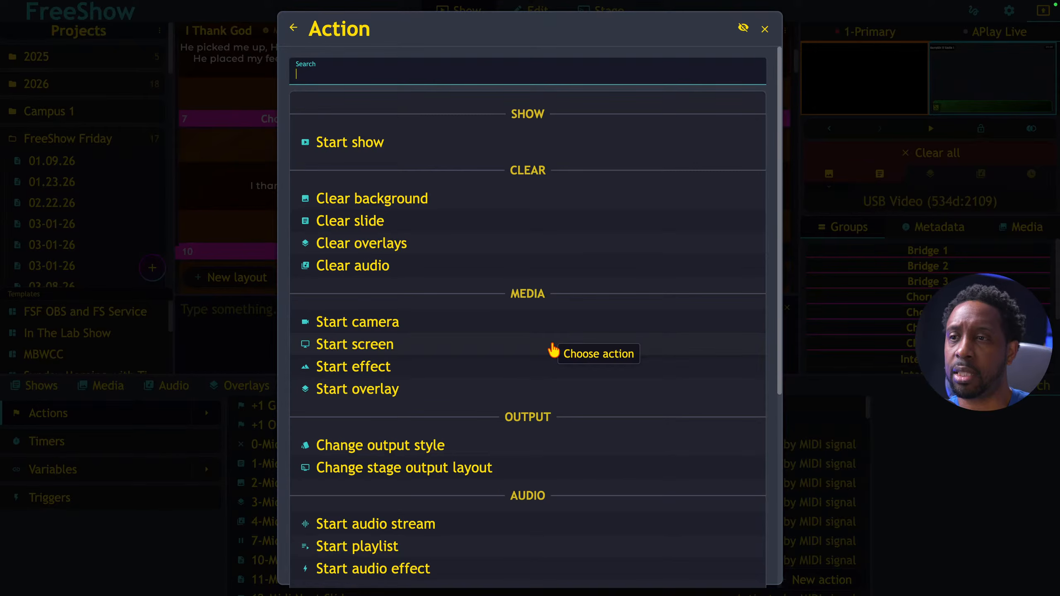
scroll(553, 351, down, 2)
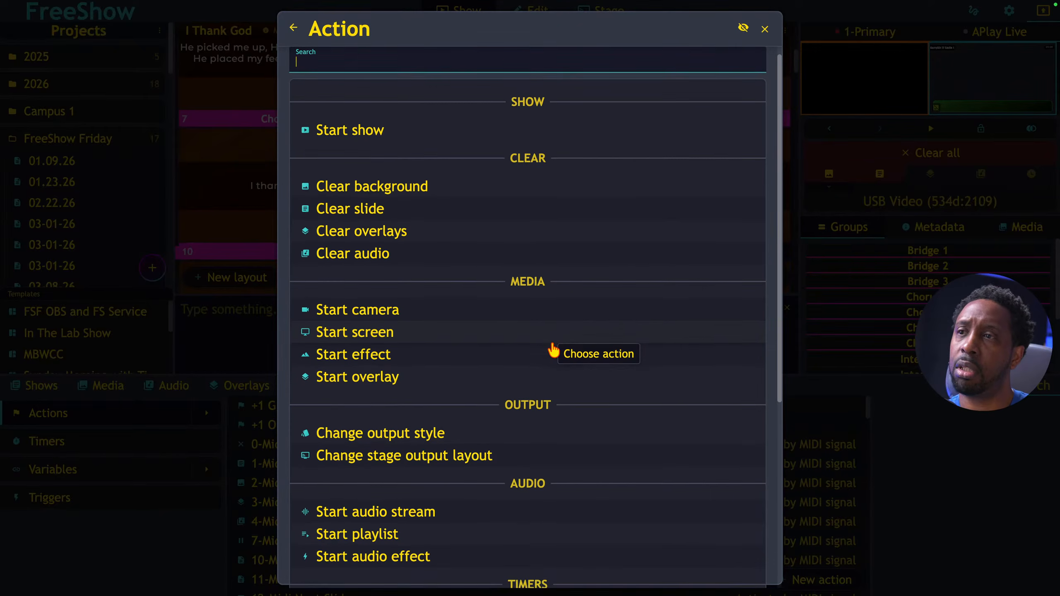
scroll(553, 351, down, 5)
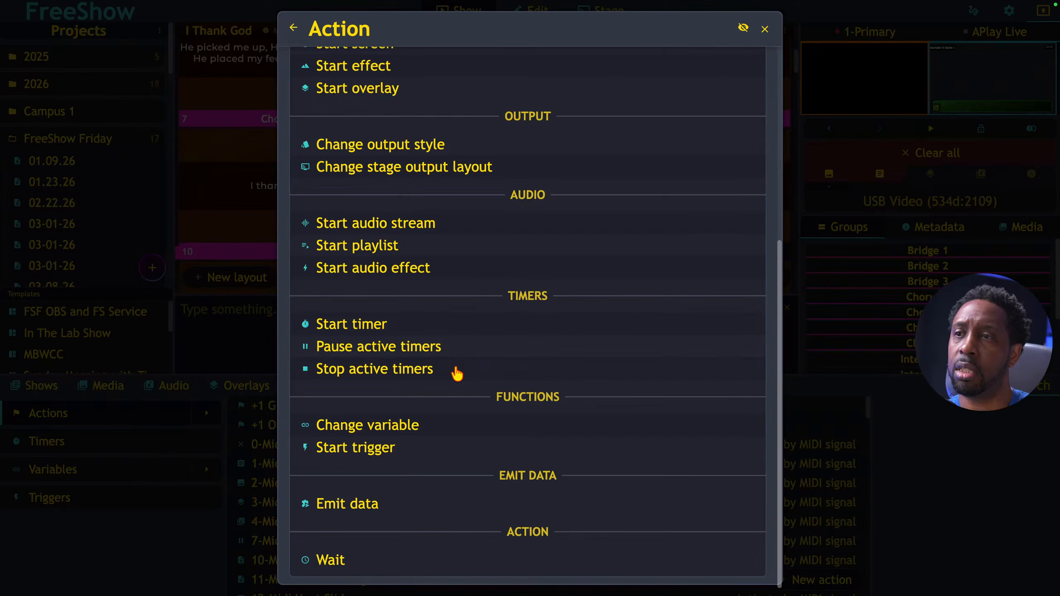
scroll(579, 372, up, 7)
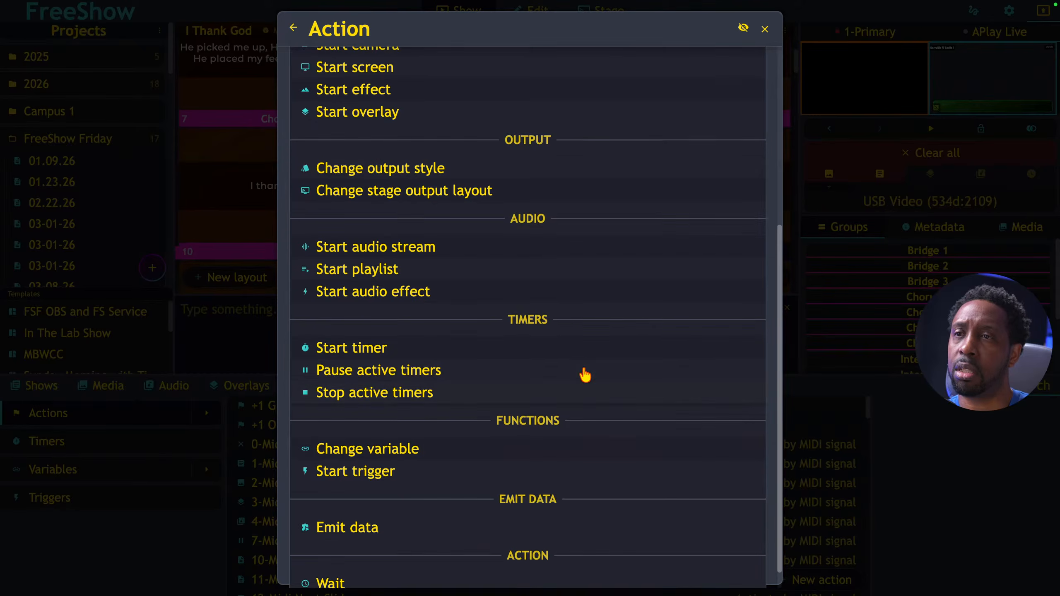
Step: Reveal the full list of start actions and choose Next slide timer for the new action
click(743, 29)
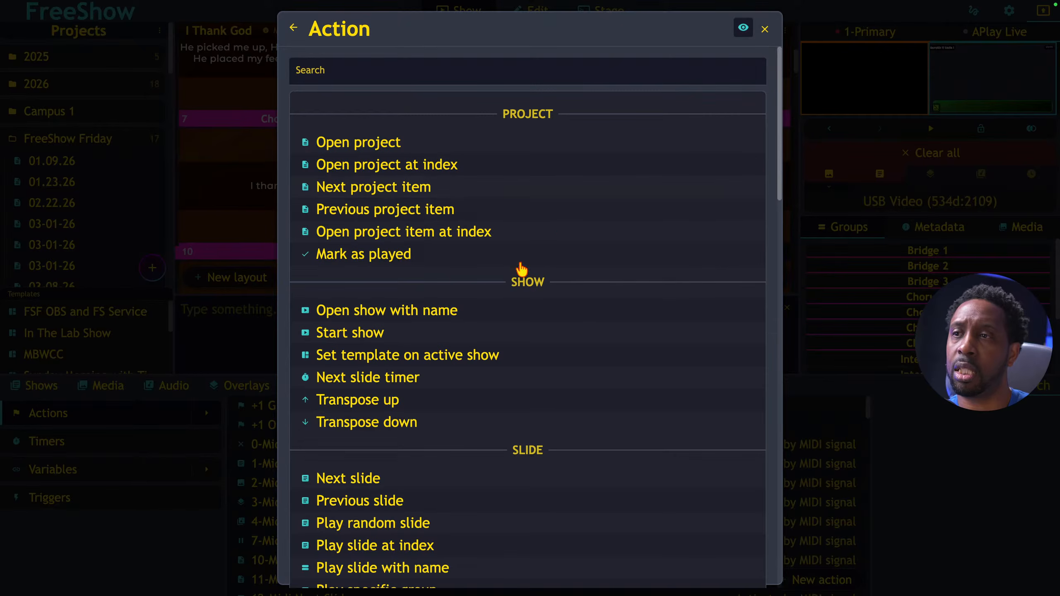
scroll(516, 280, down, 1)
scroll(517, 279, down, 1)
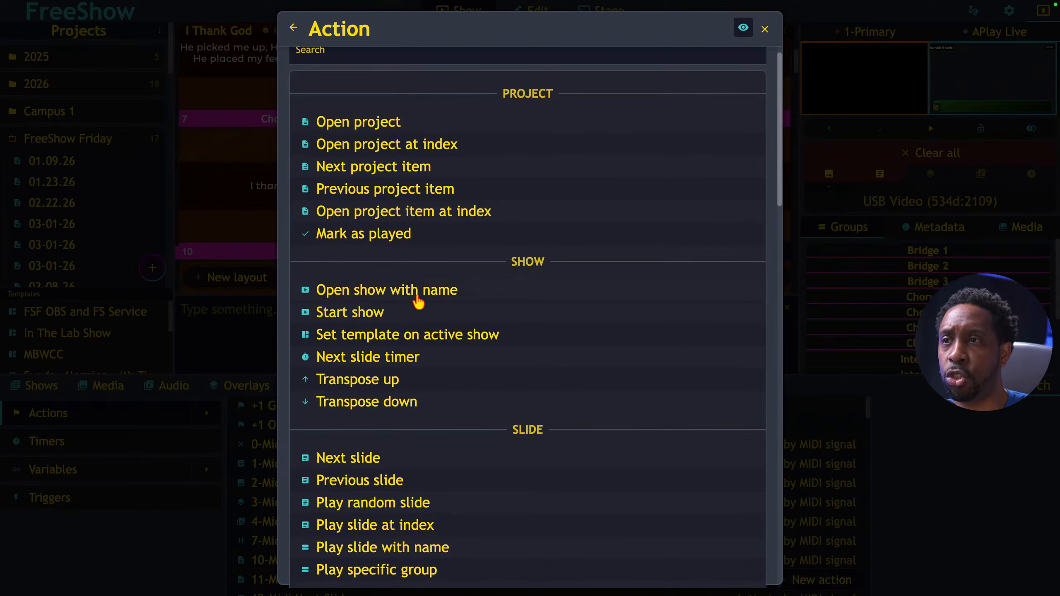
scroll(396, 351, down, 1)
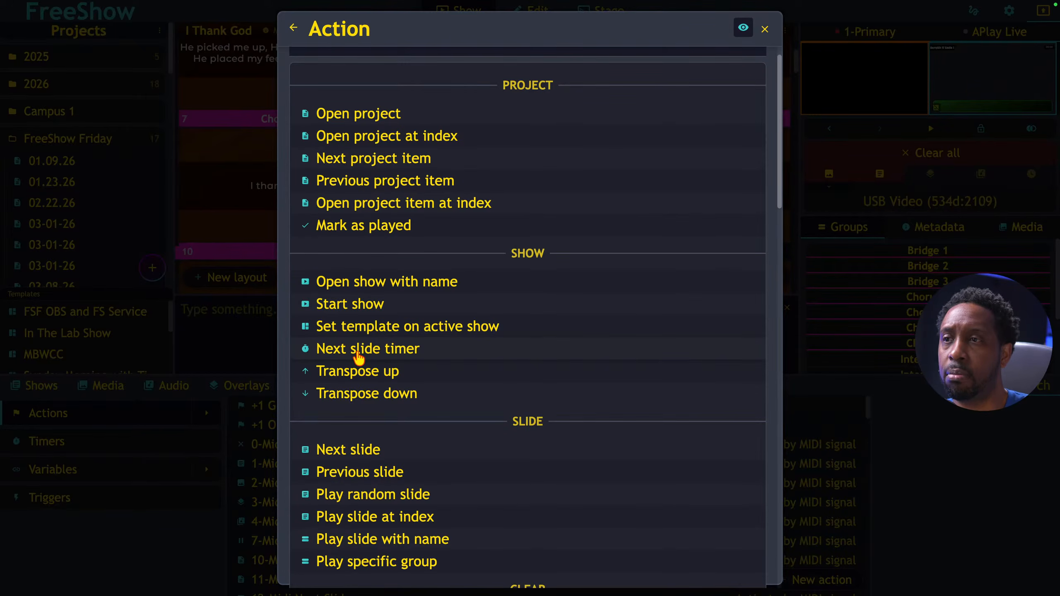
scroll(384, 367, down, 3)
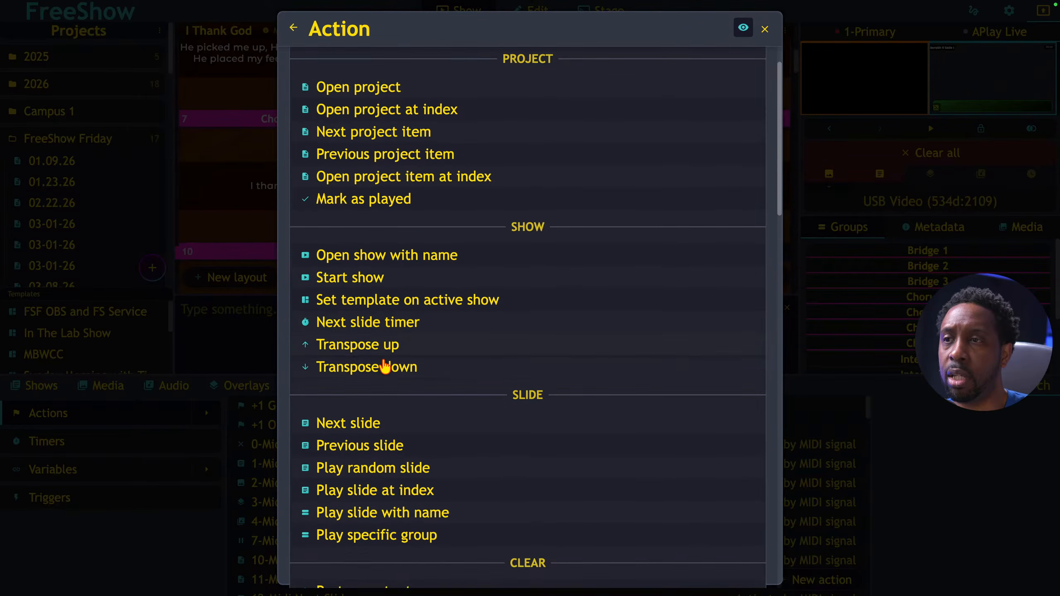
click(390, 303)
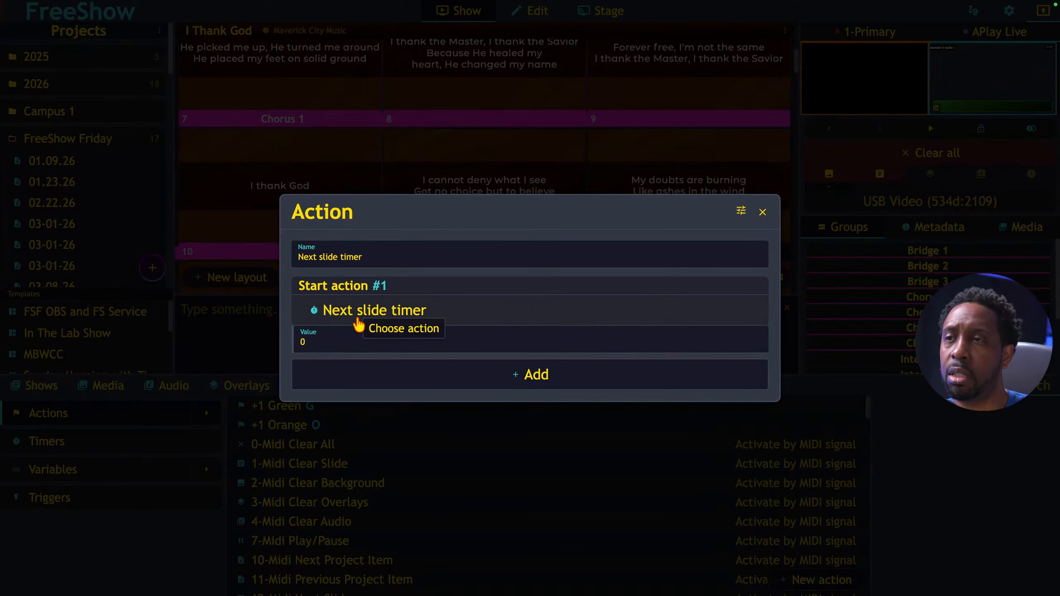
Step: Set the Next slide timer action's value to 6, close the action and locate it in the actions list
click(761, 336)
click(761, 336)
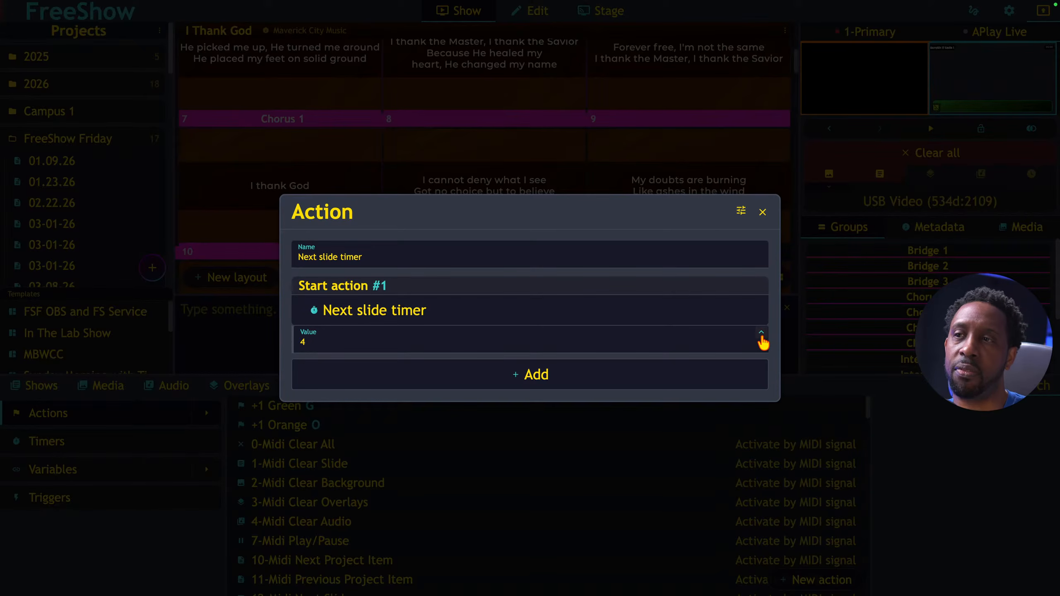
click(761, 336)
click(761, 336)
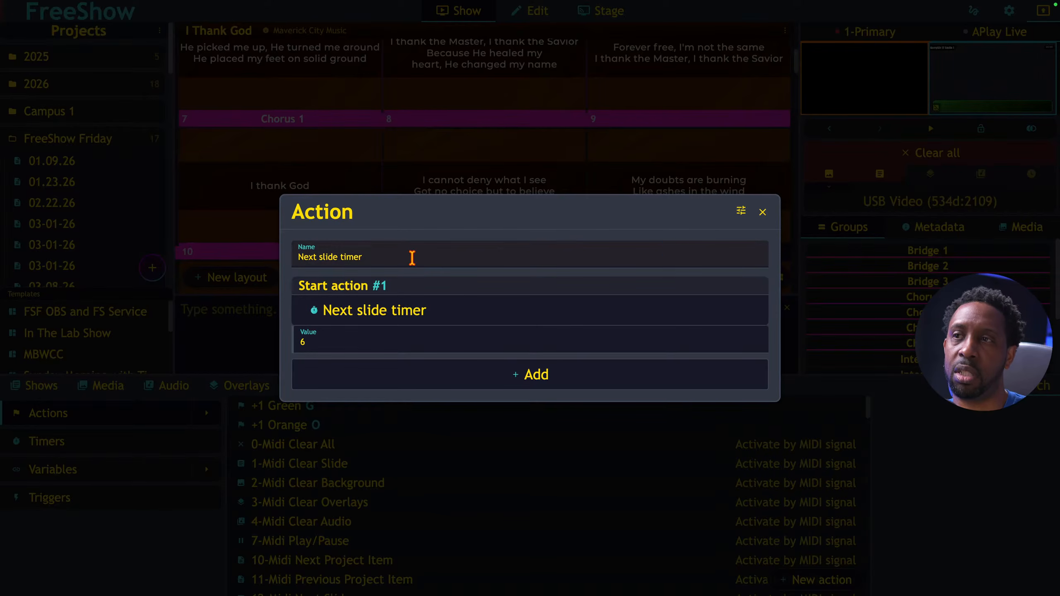
click(762, 213)
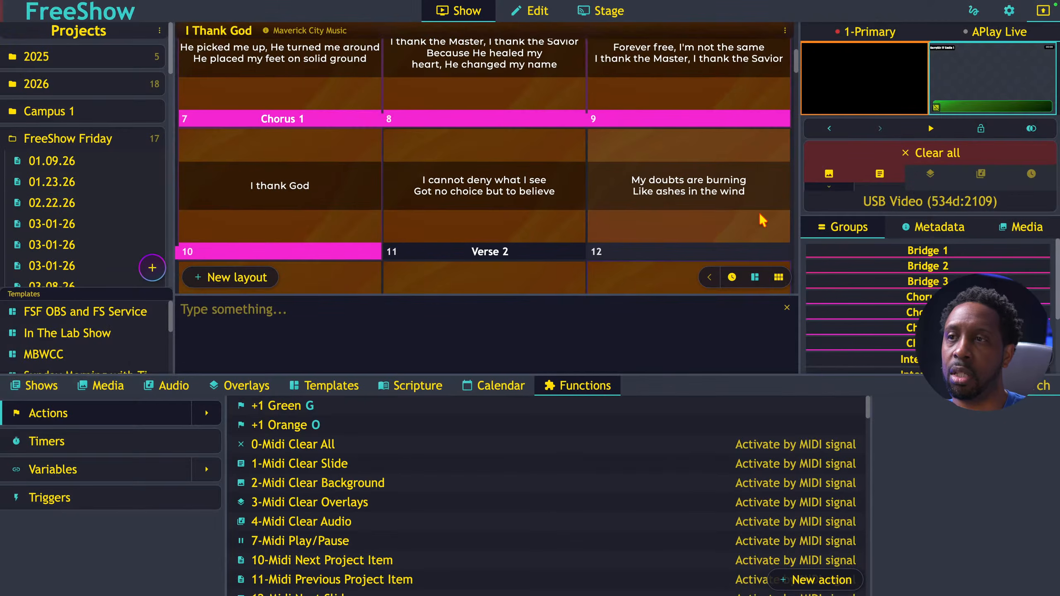
scroll(346, 483, down, 10)
scroll(348, 491, down, 5)
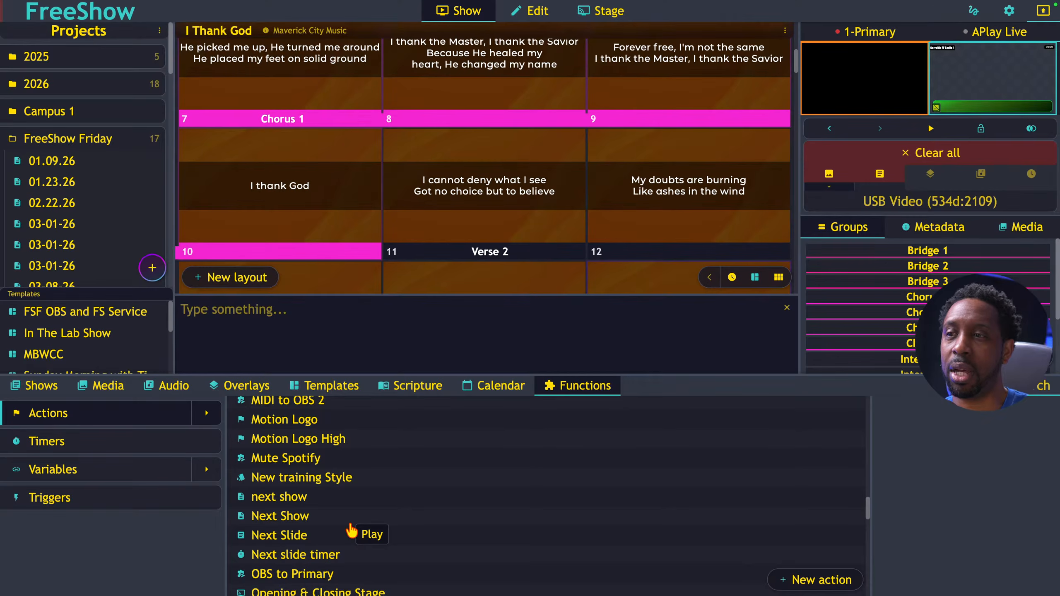
Step: Look through the show categories and list the shows from all of them
click(41, 390)
scroll(93, 507, down, 3)
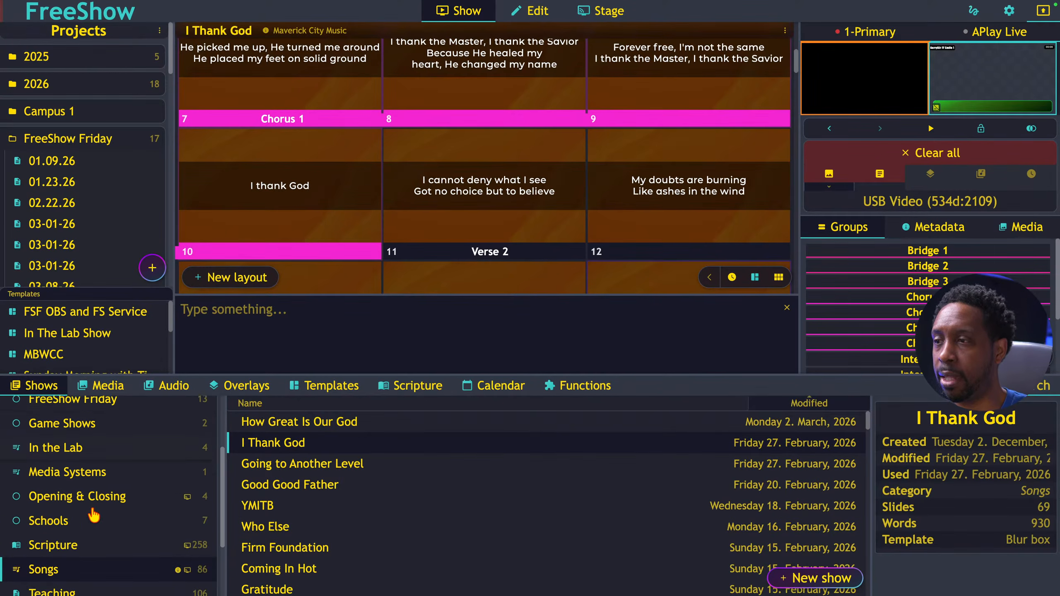
scroll(93, 507, up, 2)
scroll(93, 507, down, 2)
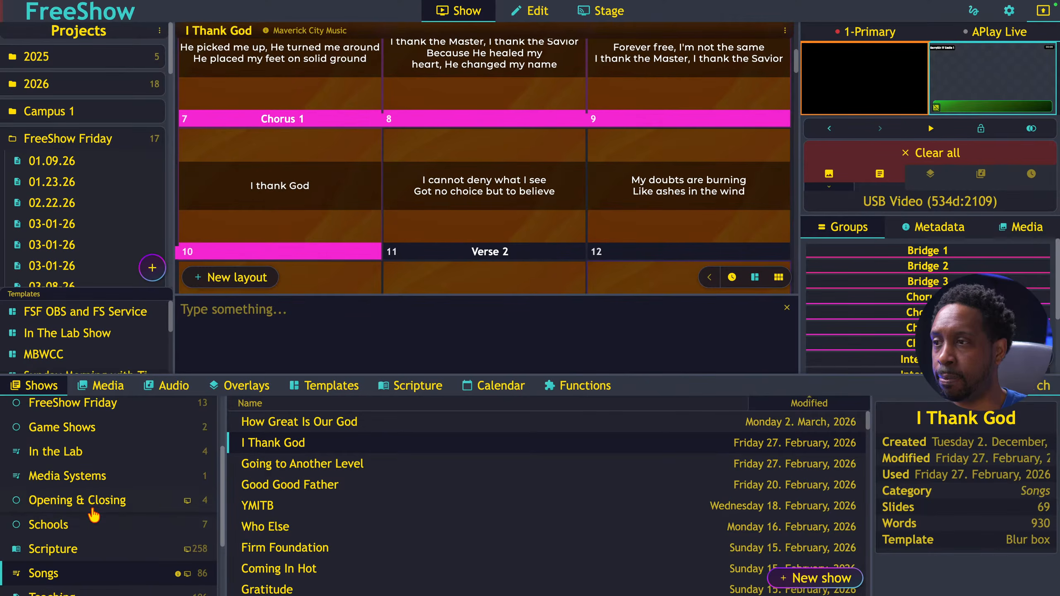
scroll(93, 509, down, 1)
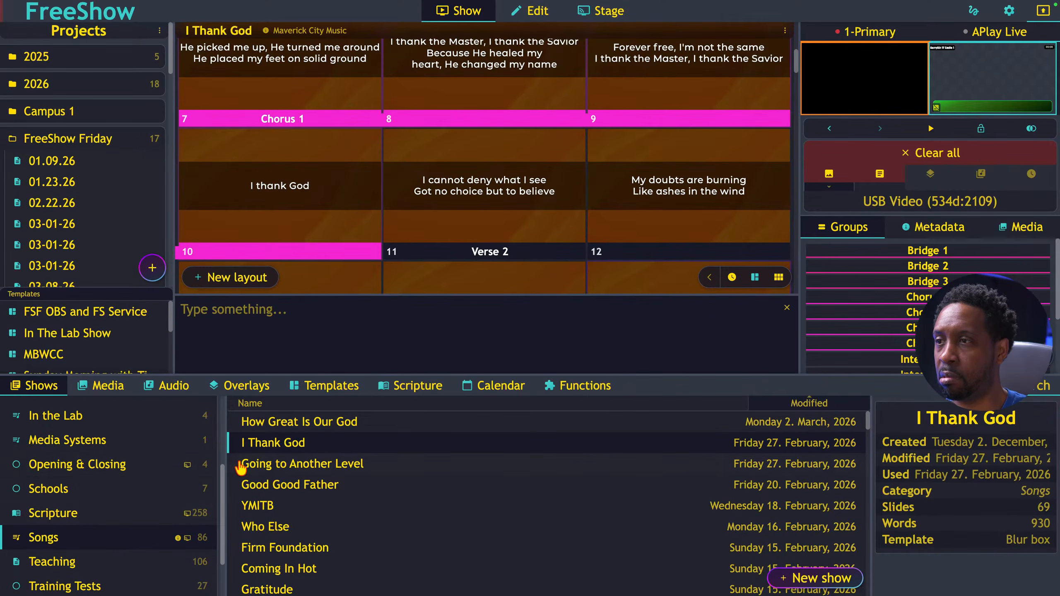
scroll(114, 467, up, 3)
click(89, 419)
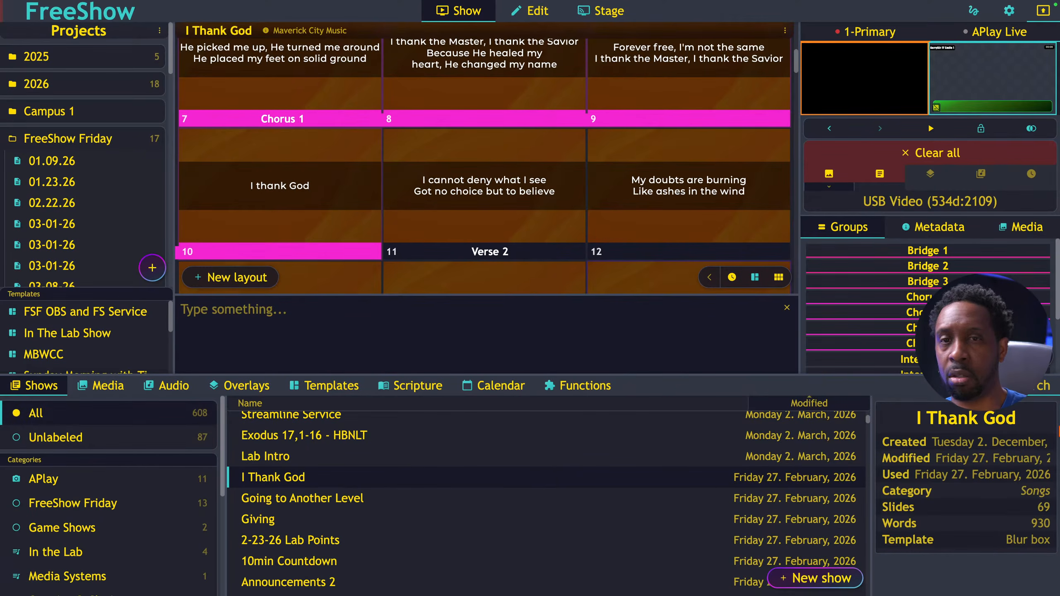
Step: Search the shows for "anno" and open the Announcements 2 show
click(1021, 388)
text(a)
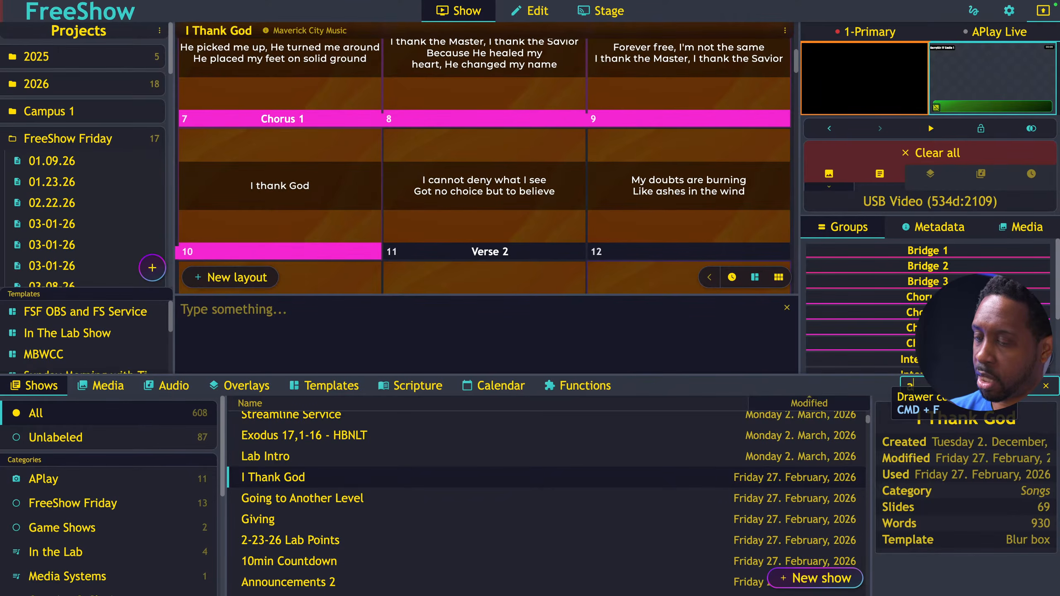
text(nn)
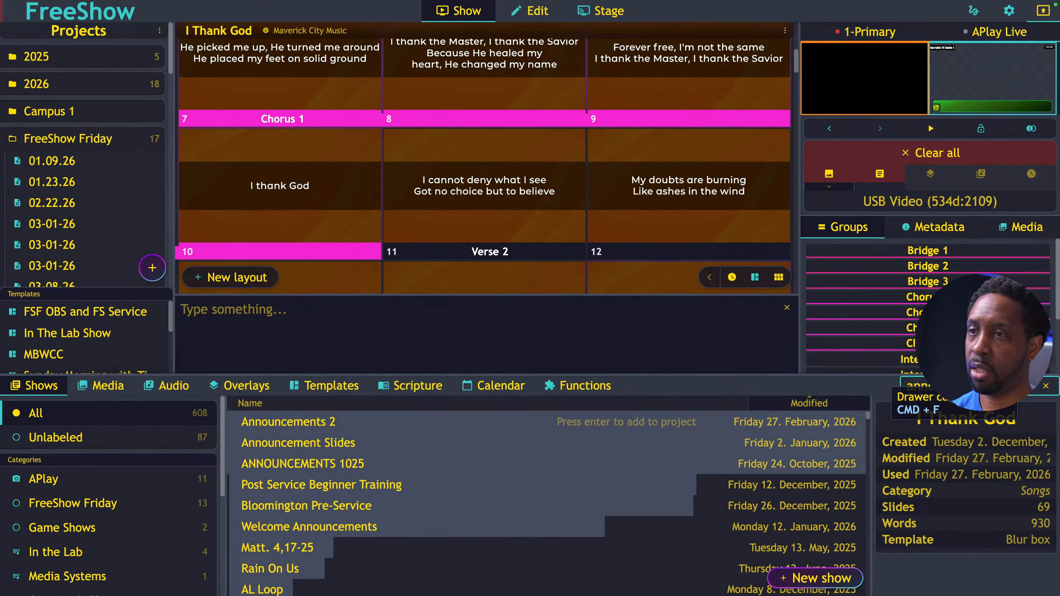
click(315, 426)
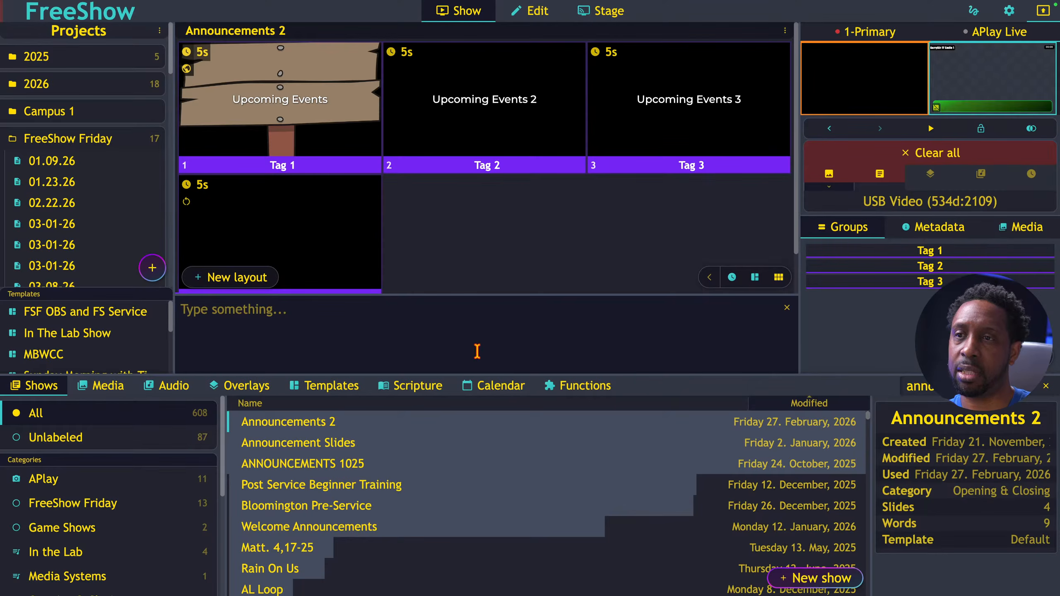
Step: Check the settings of the Next slide timer action and run it to set the Announcements 2 slide timers to 6 s
click(579, 386)
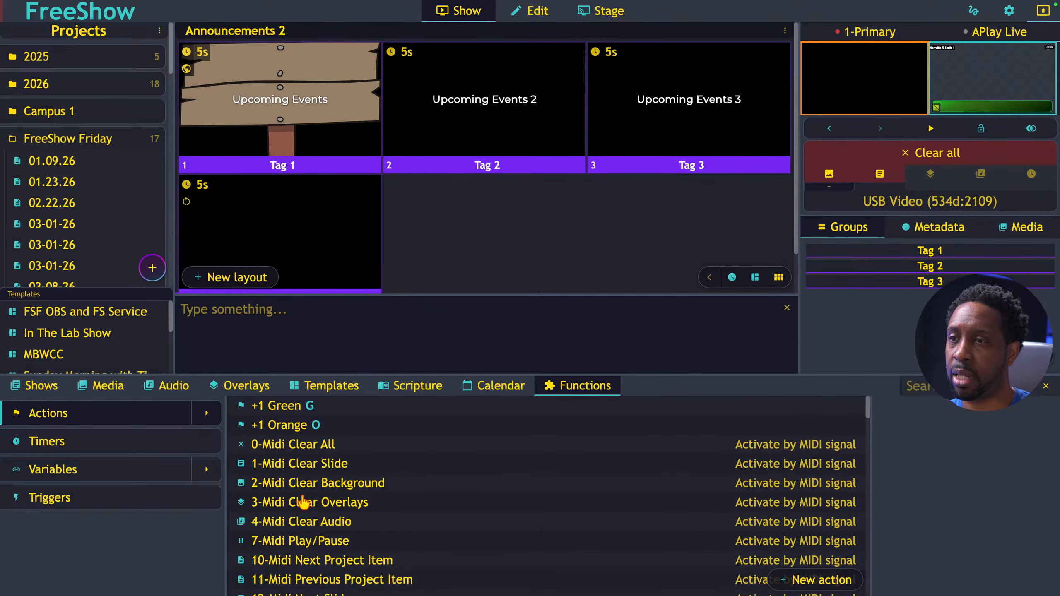
scroll(296, 541, down, 1)
scroll(295, 537, down, 15)
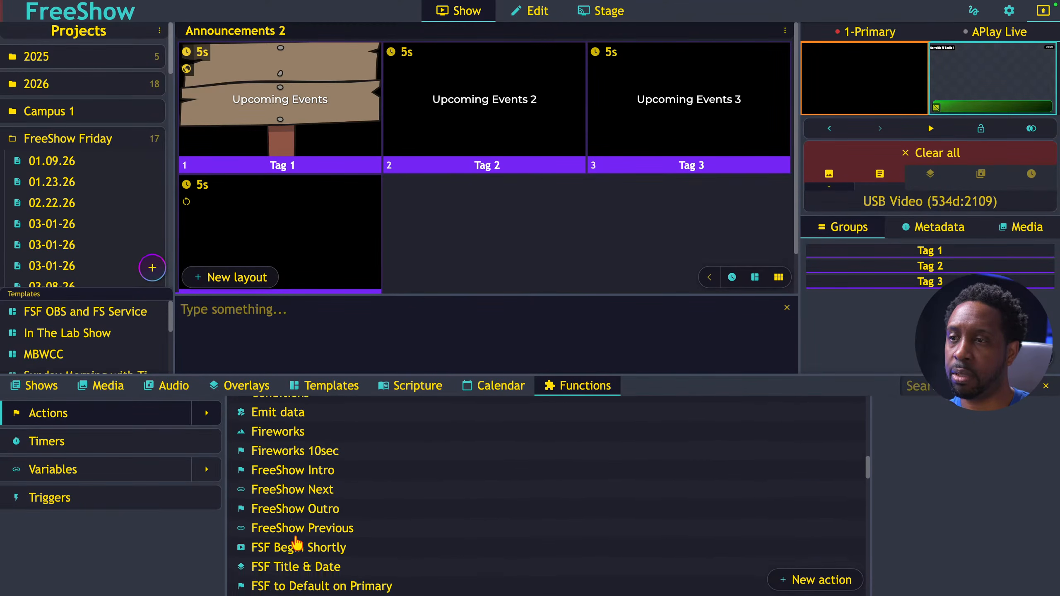
scroll(297, 541, down, 6)
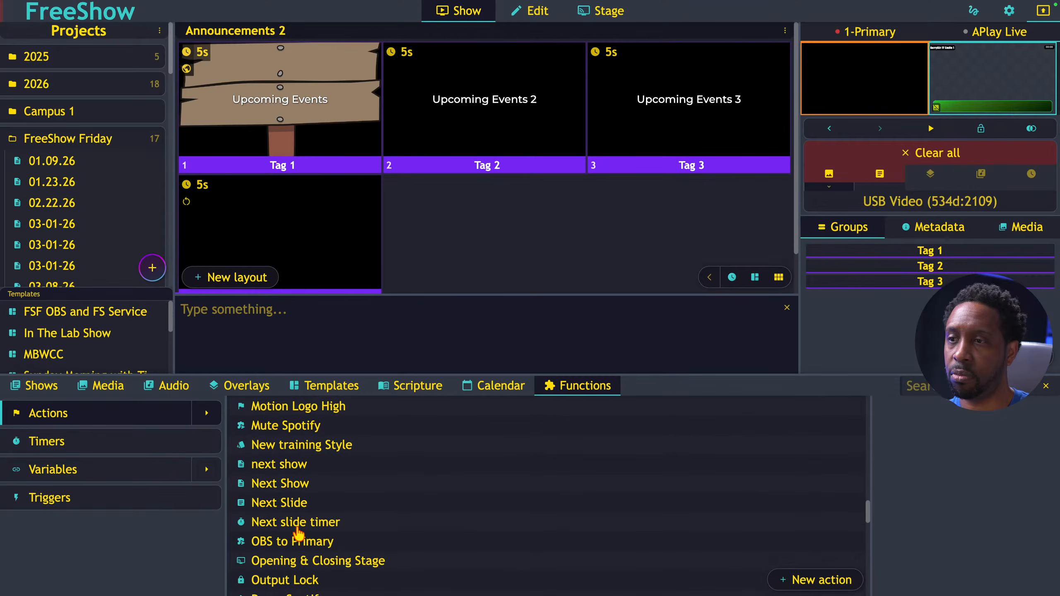
right_click(300, 525)
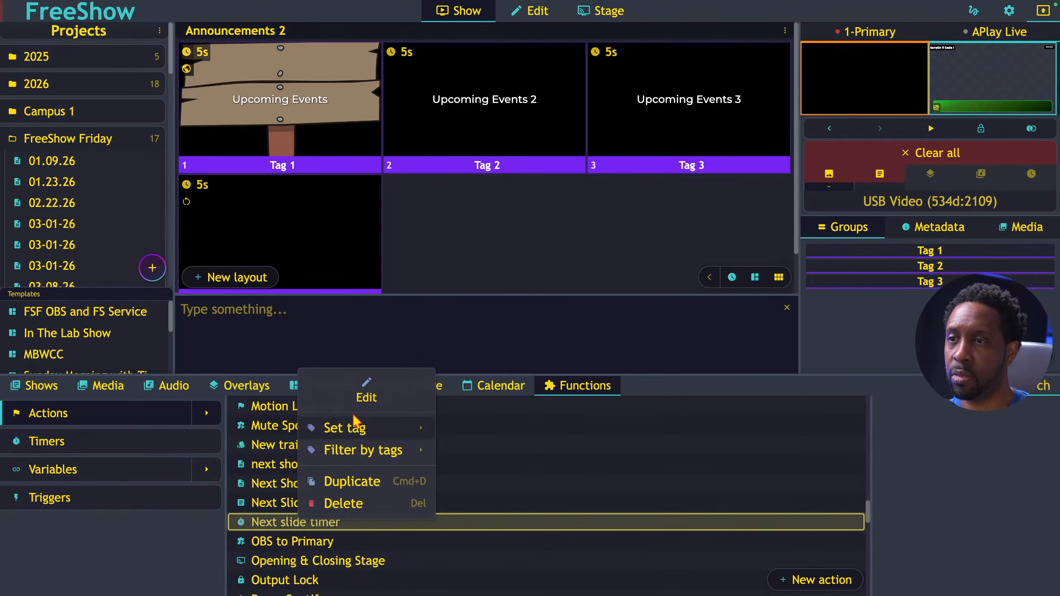
click(357, 401)
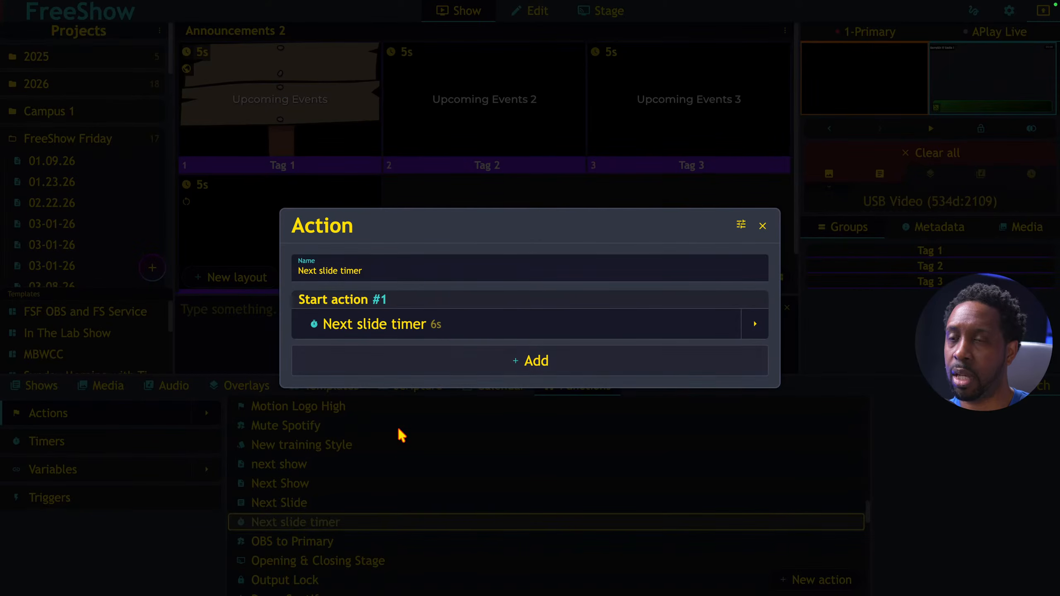
click(763, 227)
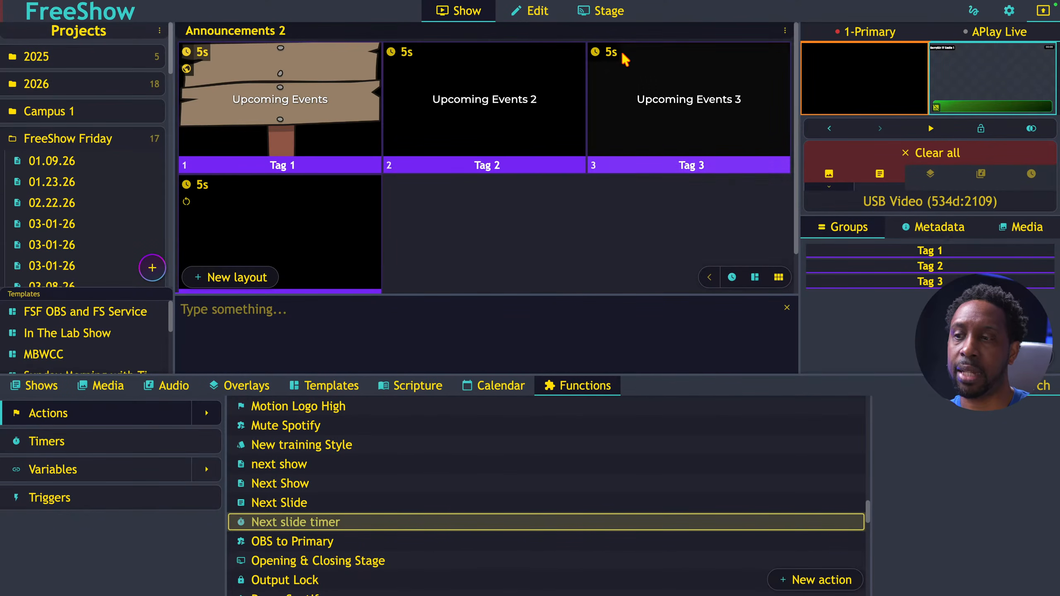
click(268, 528)
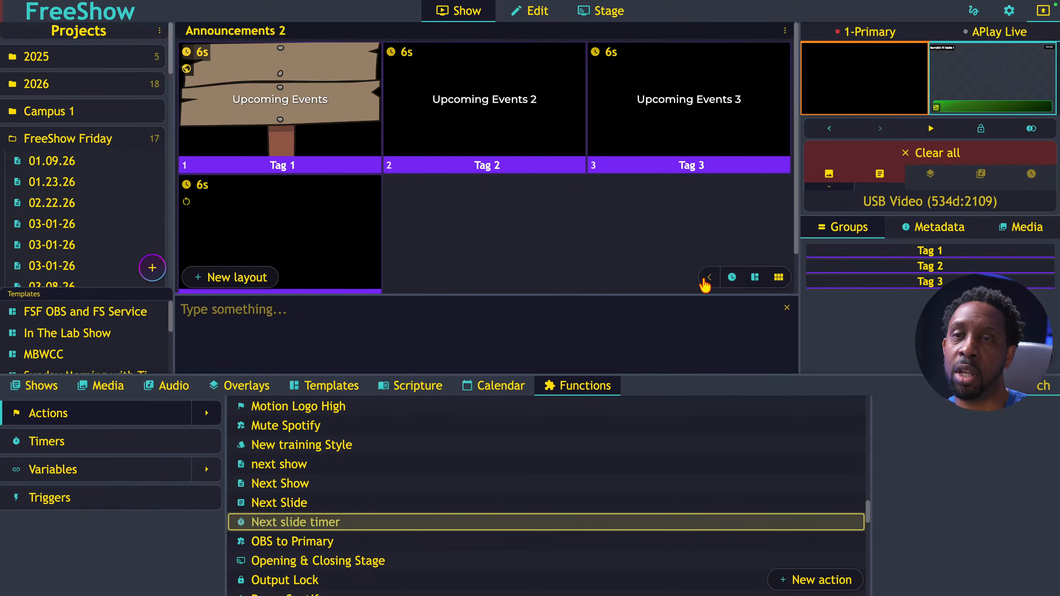
Step: Set the next slide timer to 8 seconds and apply it to all Announcements 2 slides
click(732, 277)
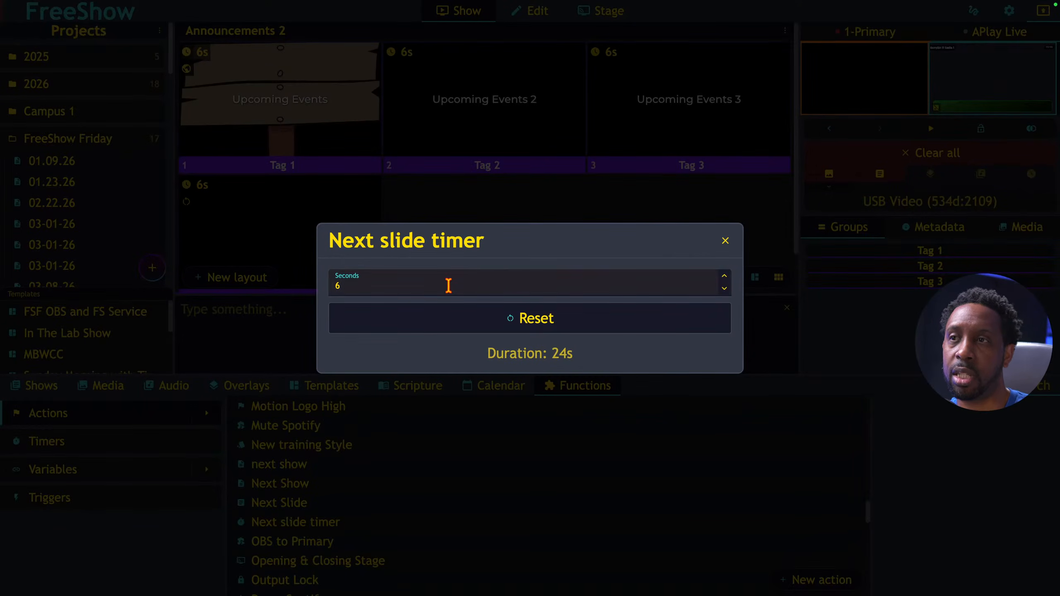
click(725, 277)
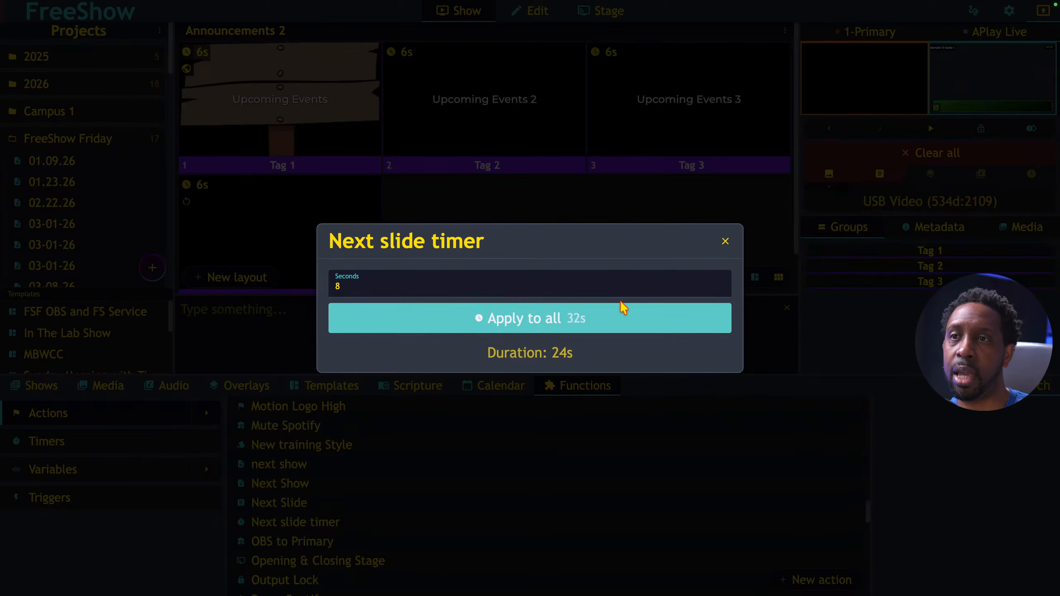
click(578, 318)
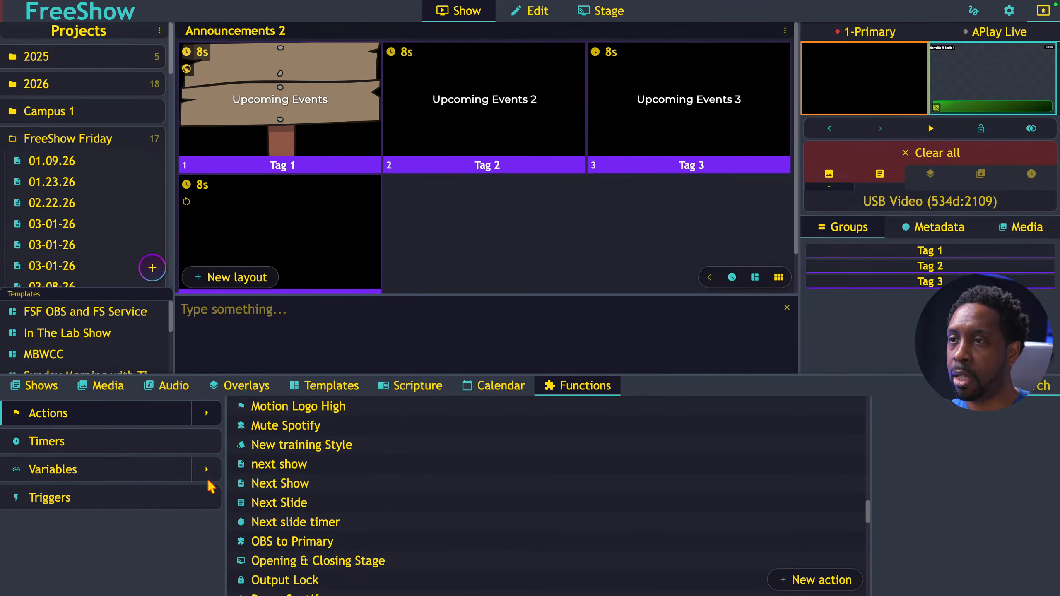
Step: Find the Songs category among the shows and open the Good Good Father show
key(ctrl+Left)
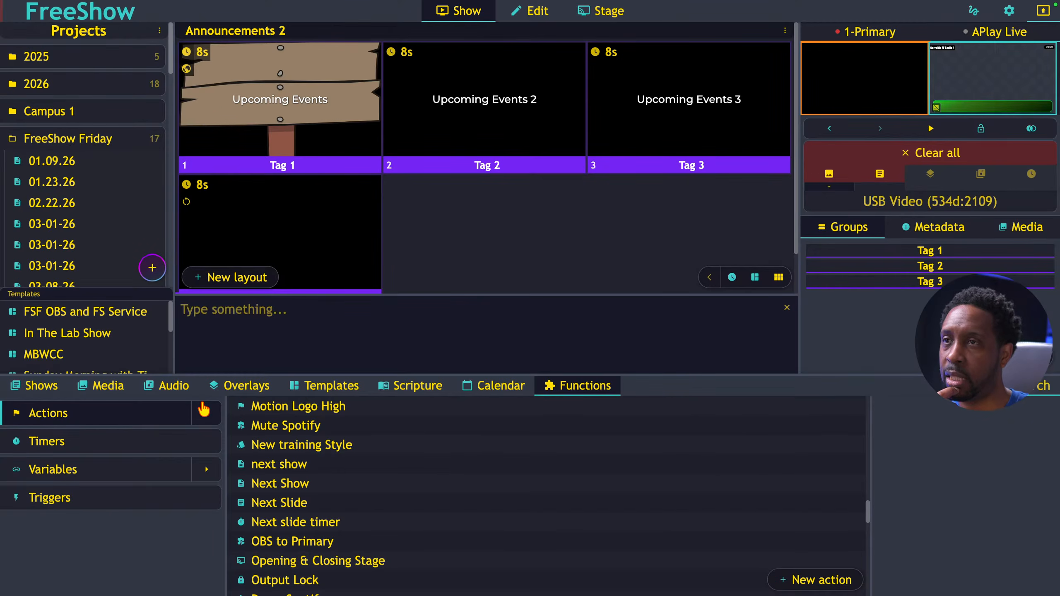
click(40, 386)
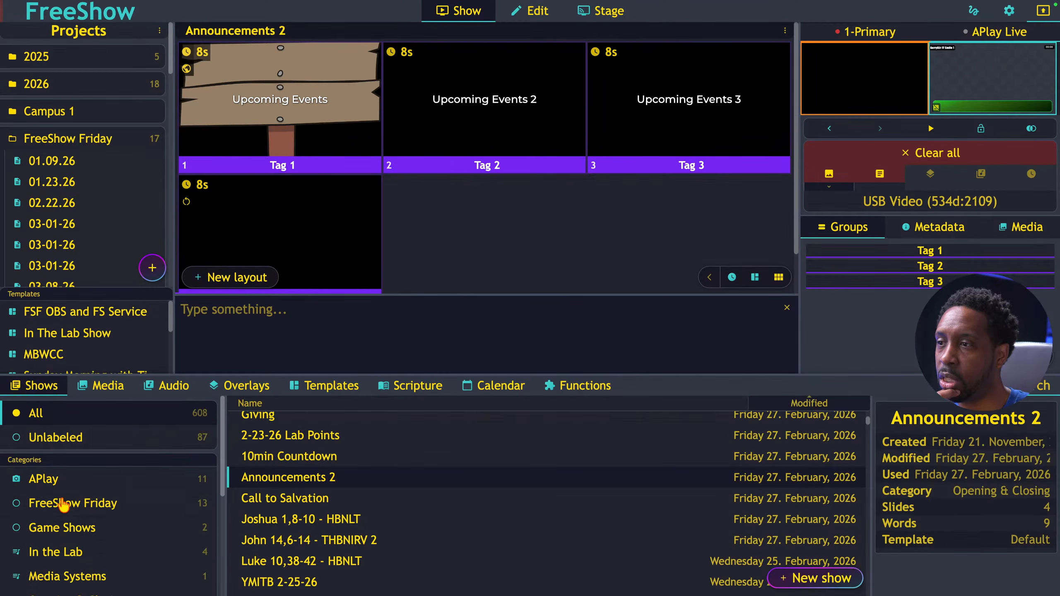
scroll(65, 502, down, 2)
scroll(64, 505, down, 3)
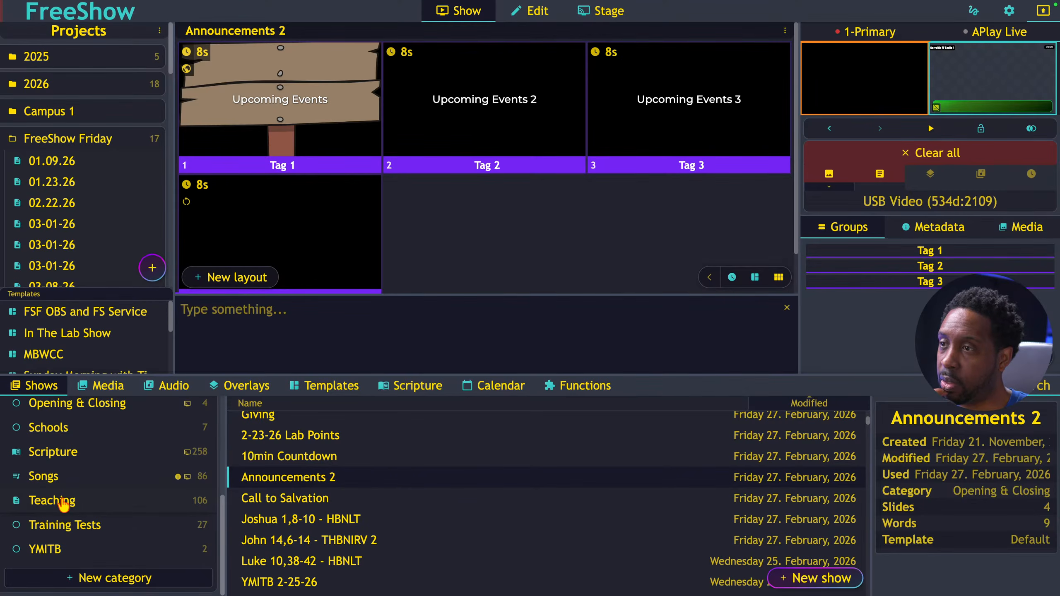
click(61, 481)
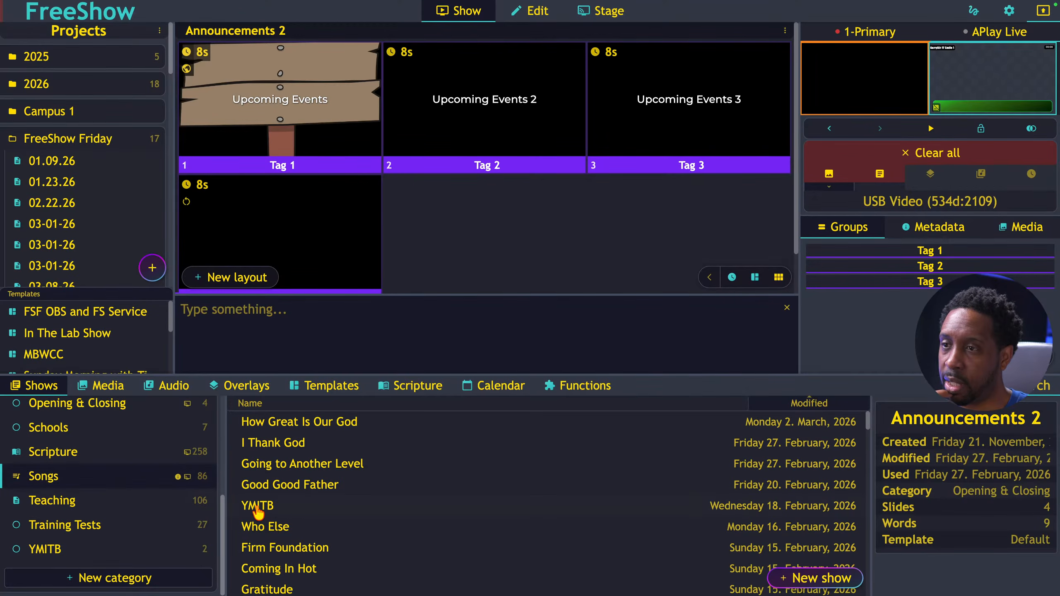
click(297, 493)
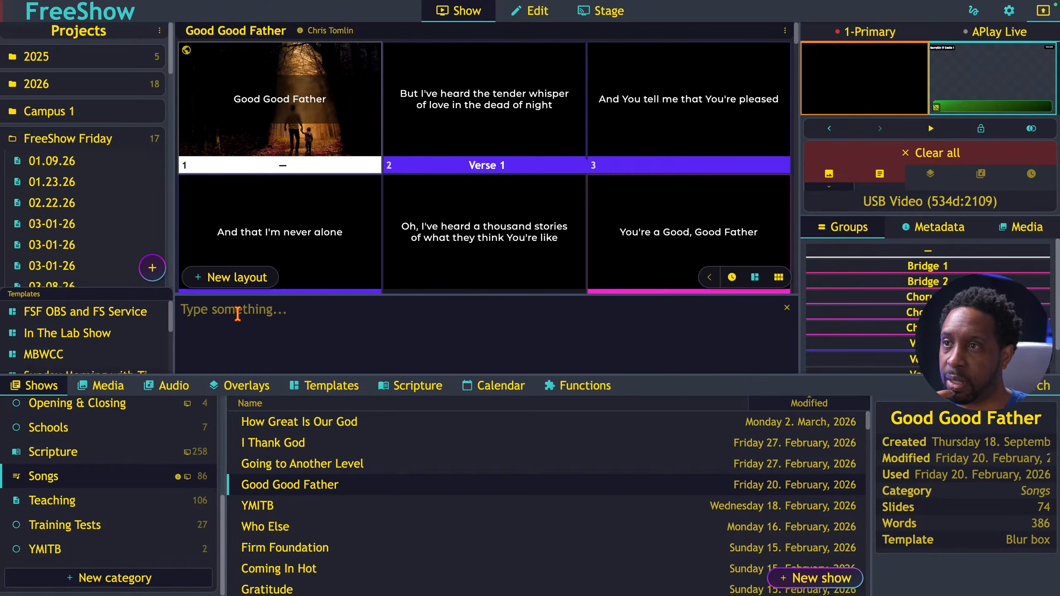
Step: Close the notes area of Good Good Father and turn on the show's timeline
click(786, 309)
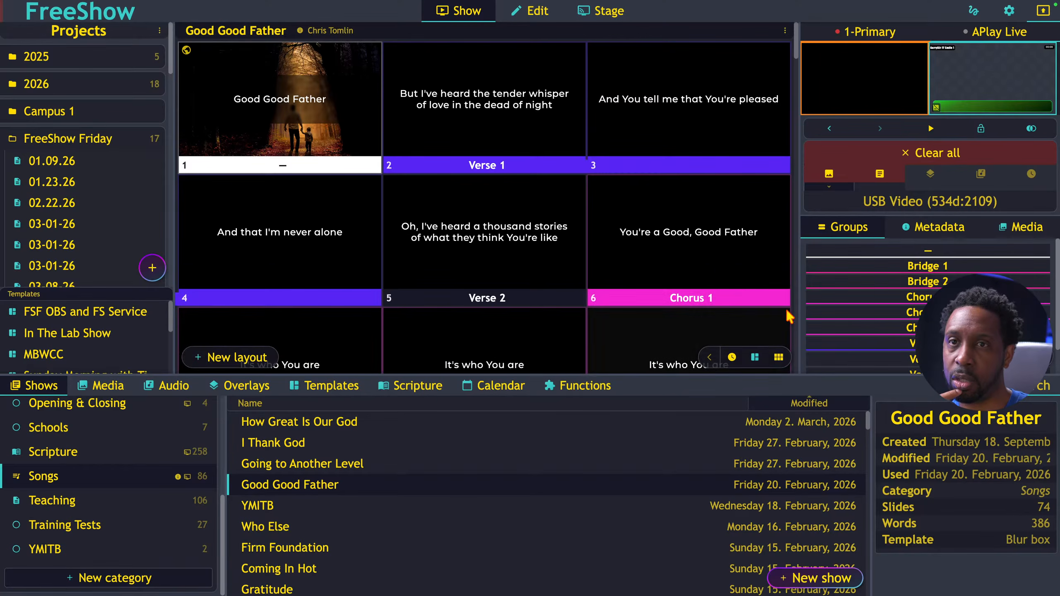
click(785, 31)
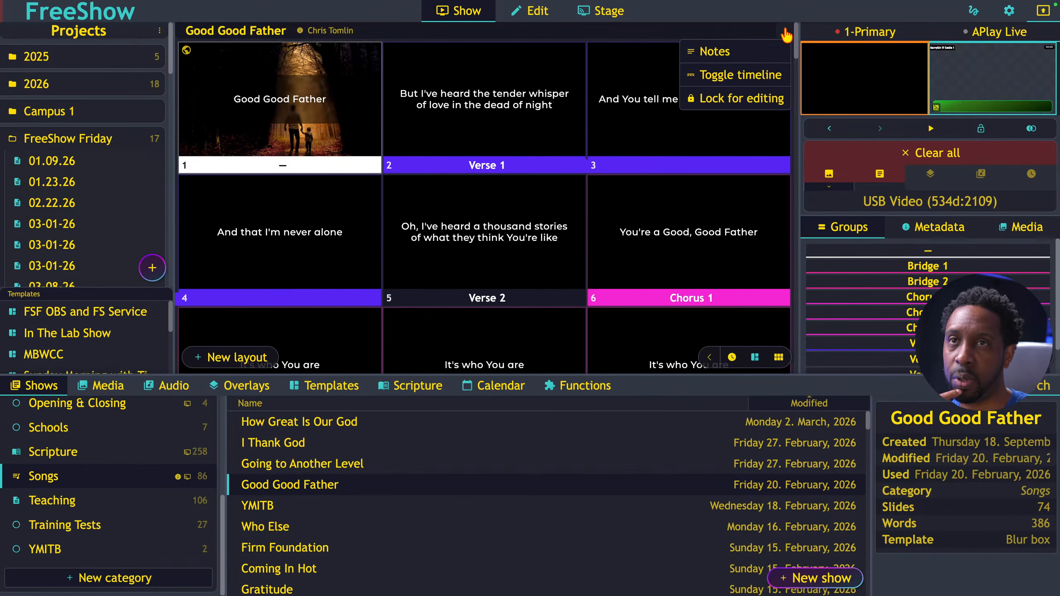
click(731, 76)
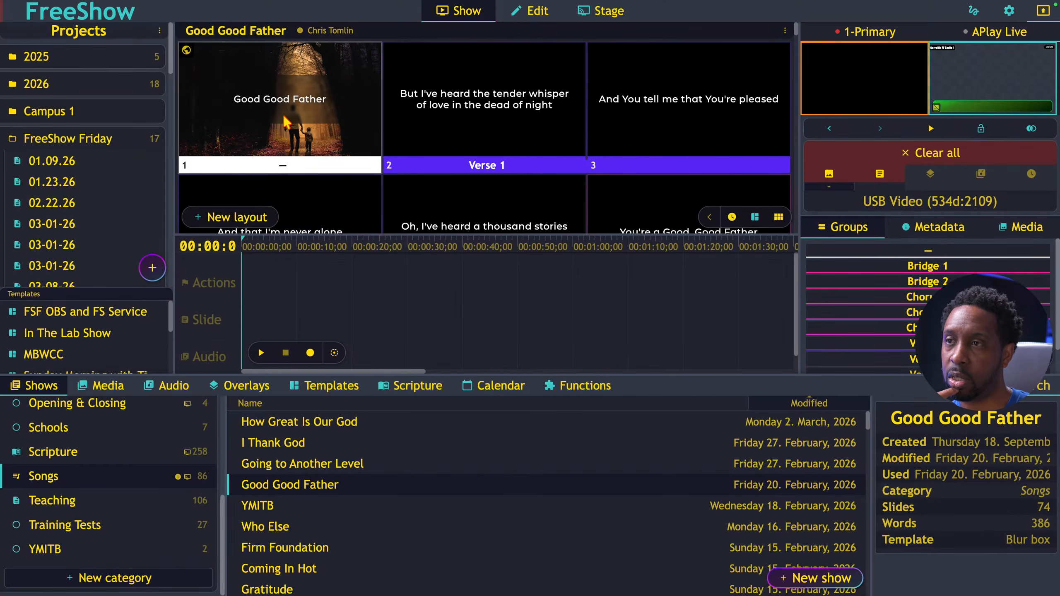
Step: Start a timeline recording and present slides 1, 2, 3, 5 and 4 of Good Good Father in that order
click(310, 353)
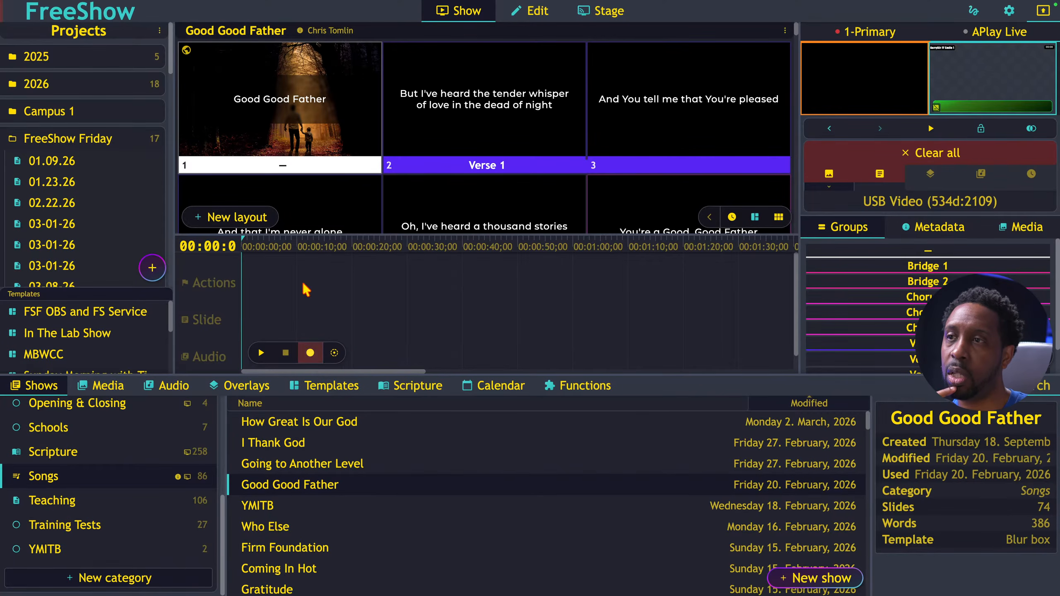
click(302, 101)
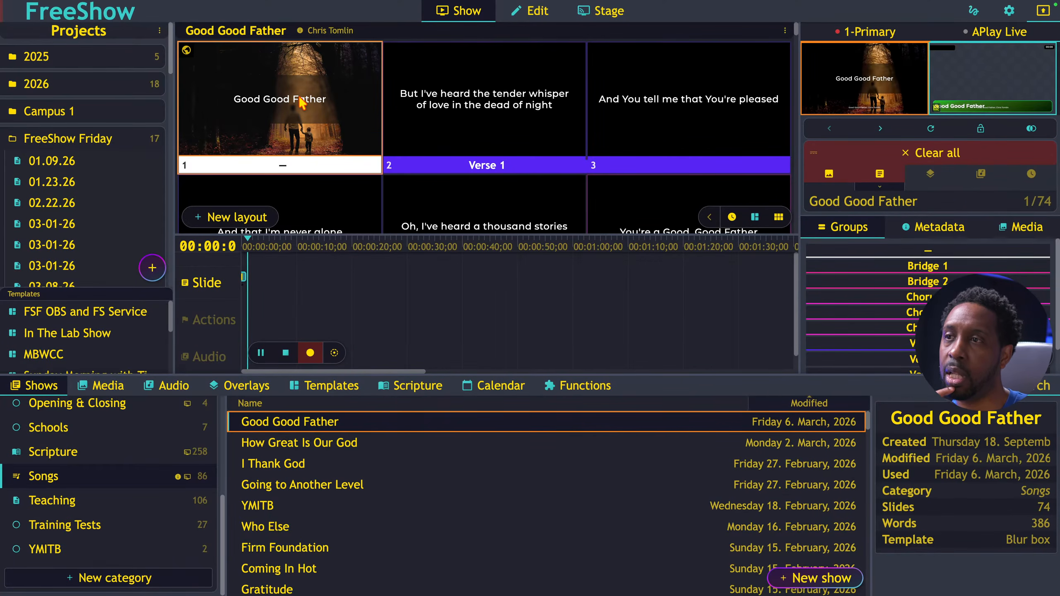
click(472, 130)
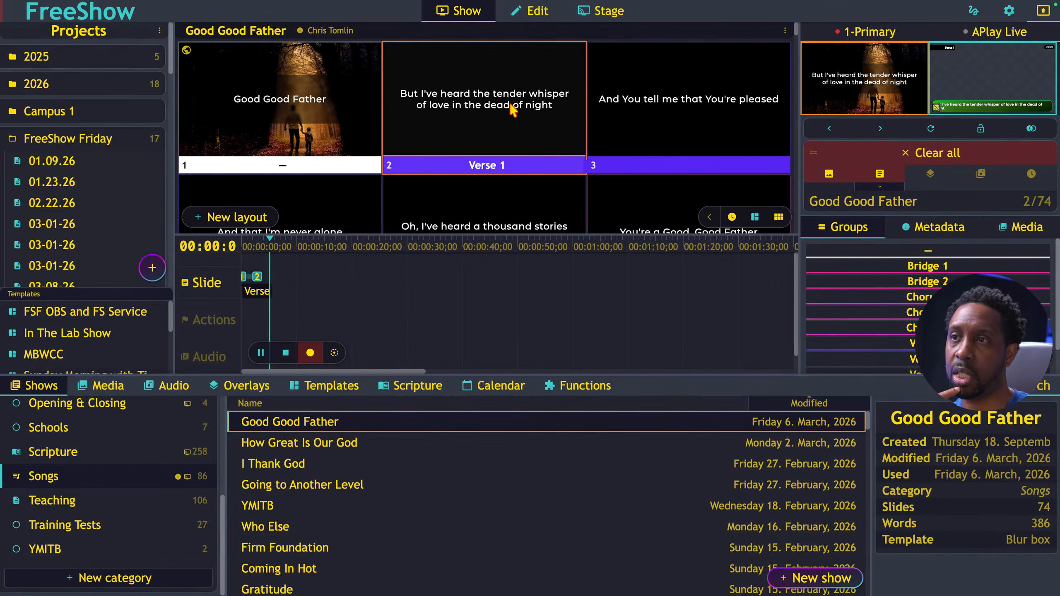
click(676, 108)
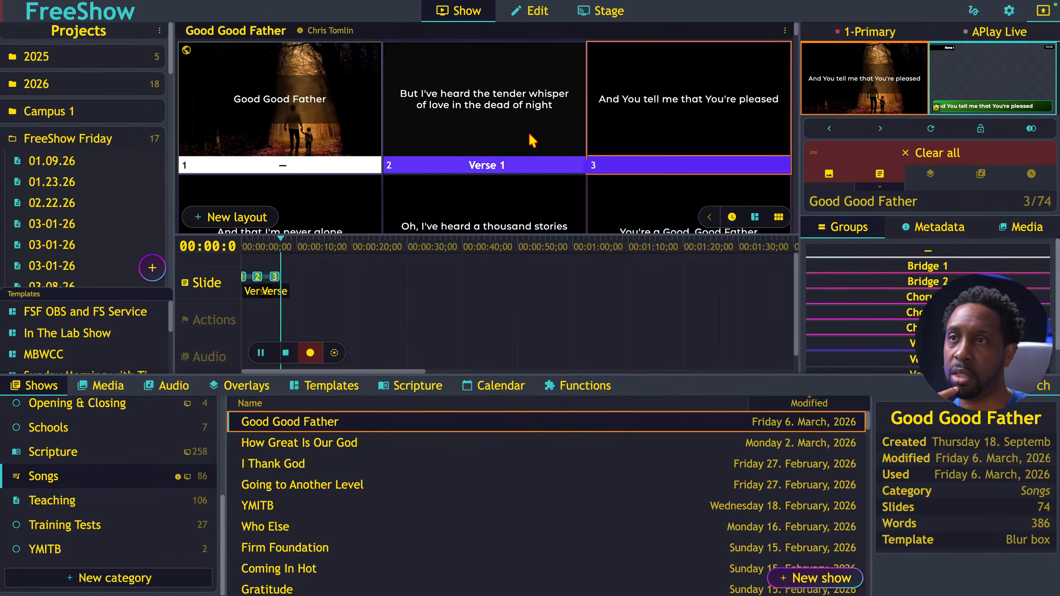
scroll(526, 153, down, 2)
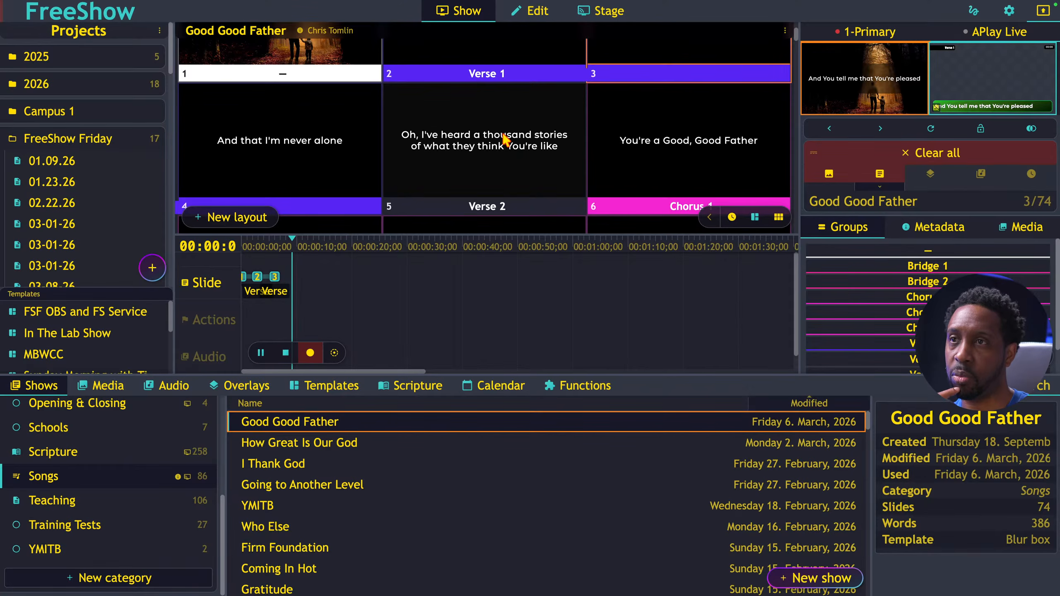
click(506, 142)
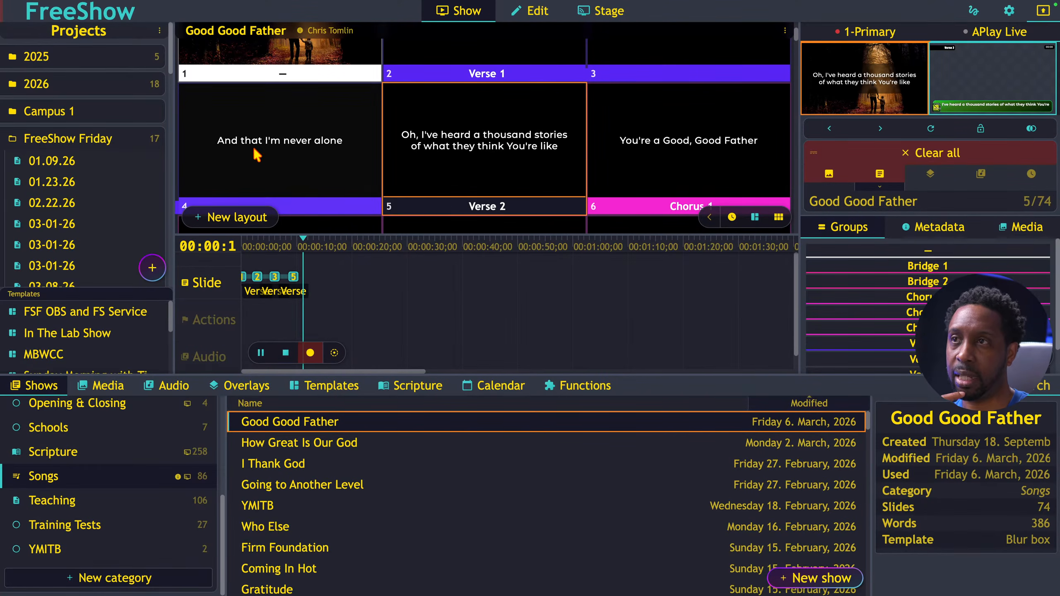
click(265, 182)
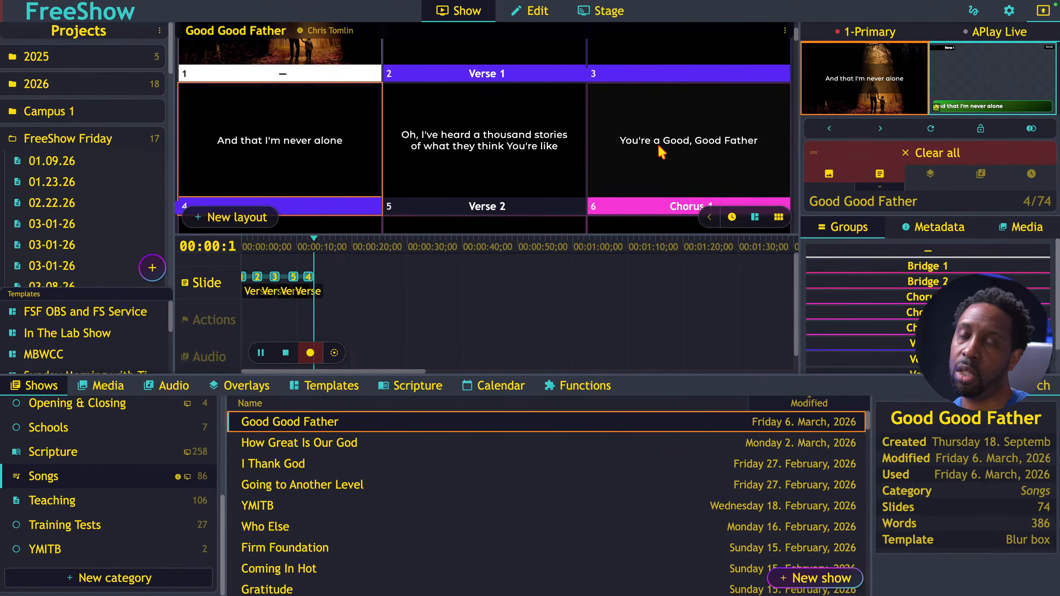
Step: Continue the timeline recording by presenting chorus slides 6 through 12 in order, and stop the recording
scroll(659, 149, down, 2)
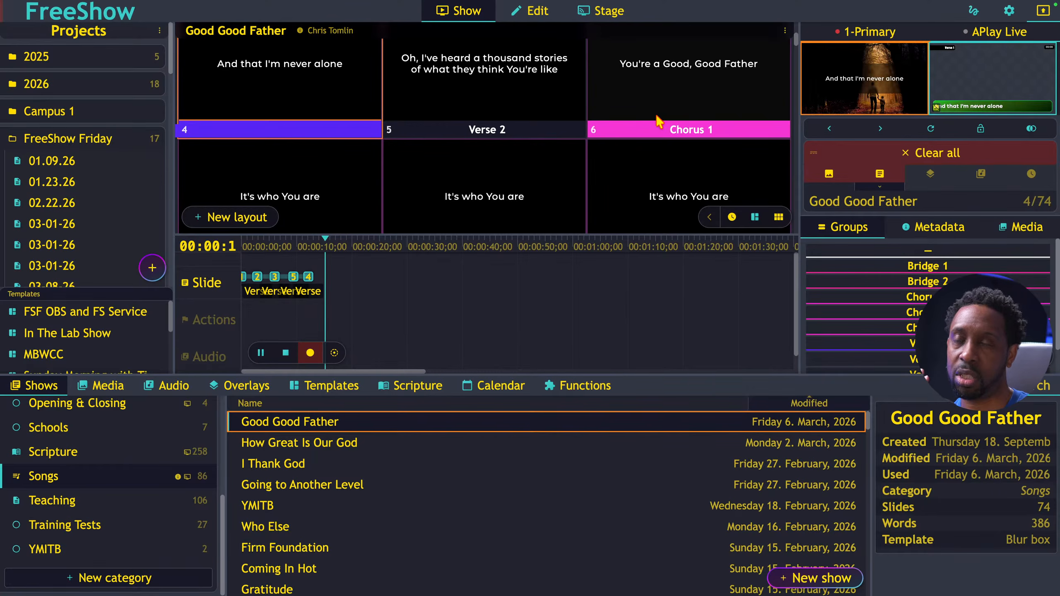
click(673, 105)
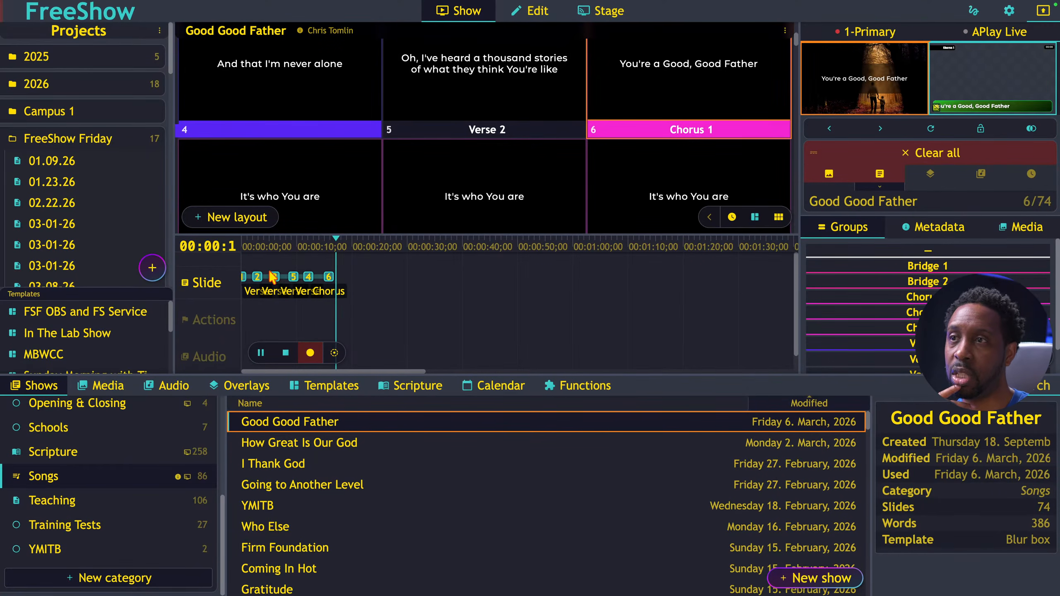
click(308, 182)
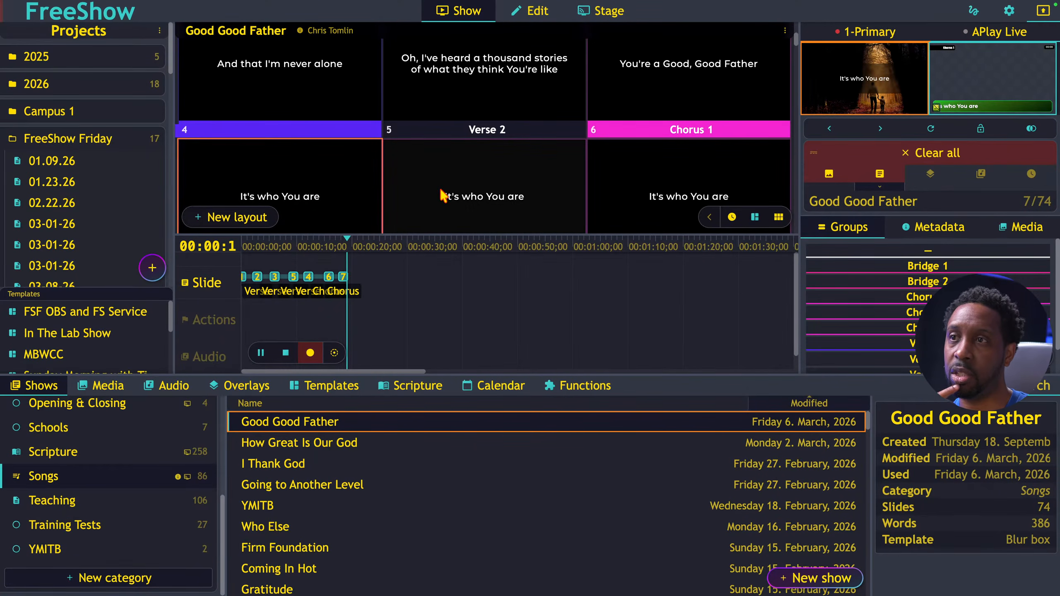
scroll(504, 196, down, 1)
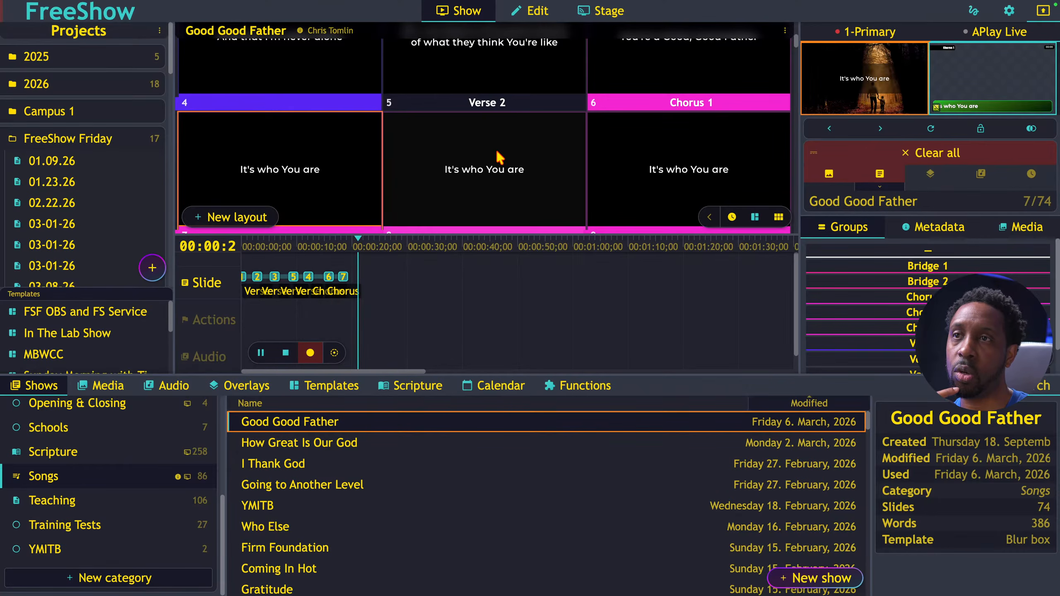
click(495, 165)
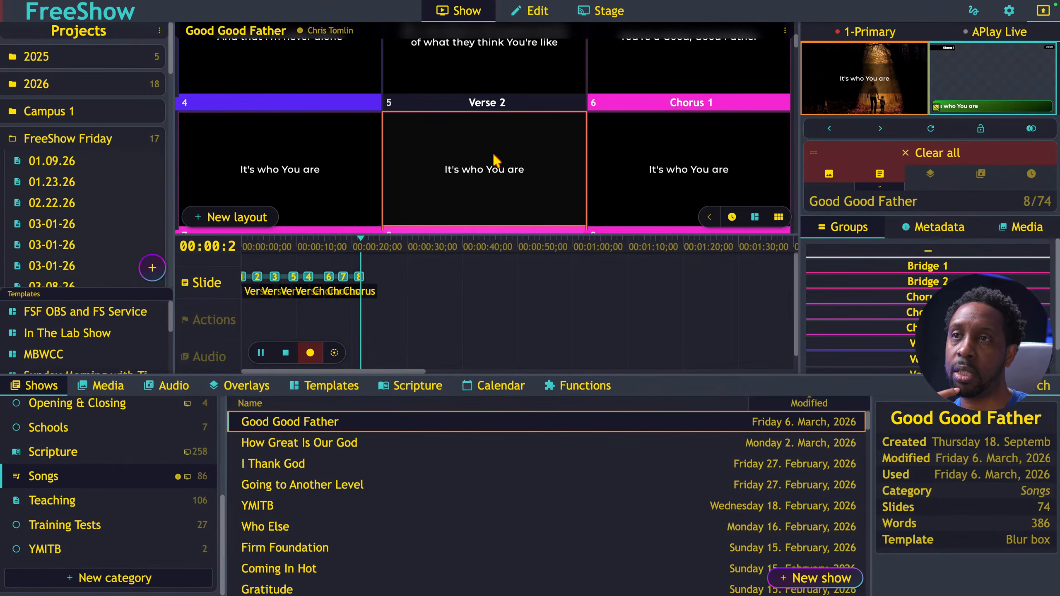
click(649, 175)
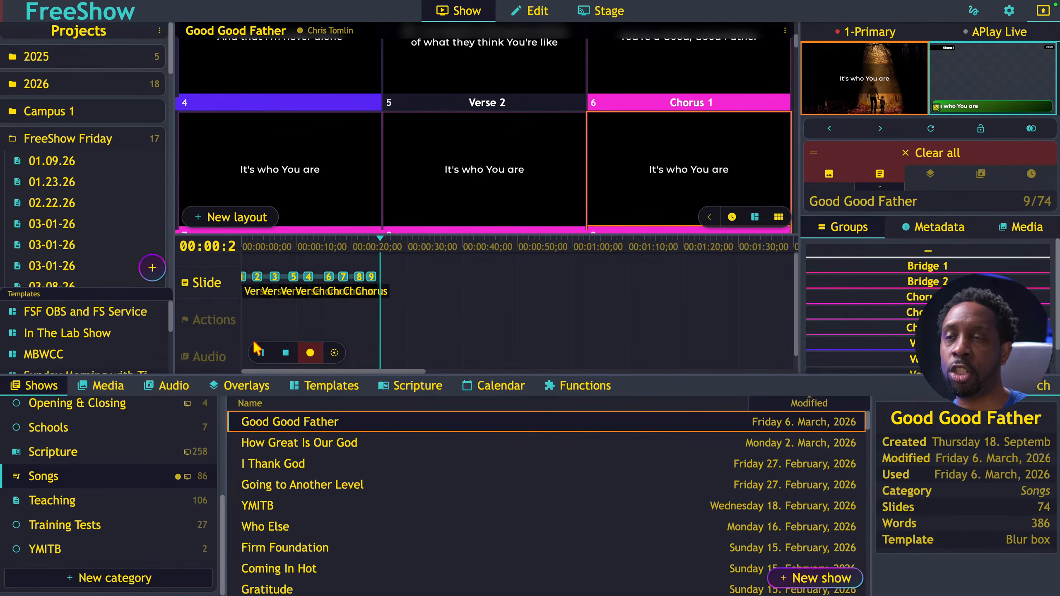
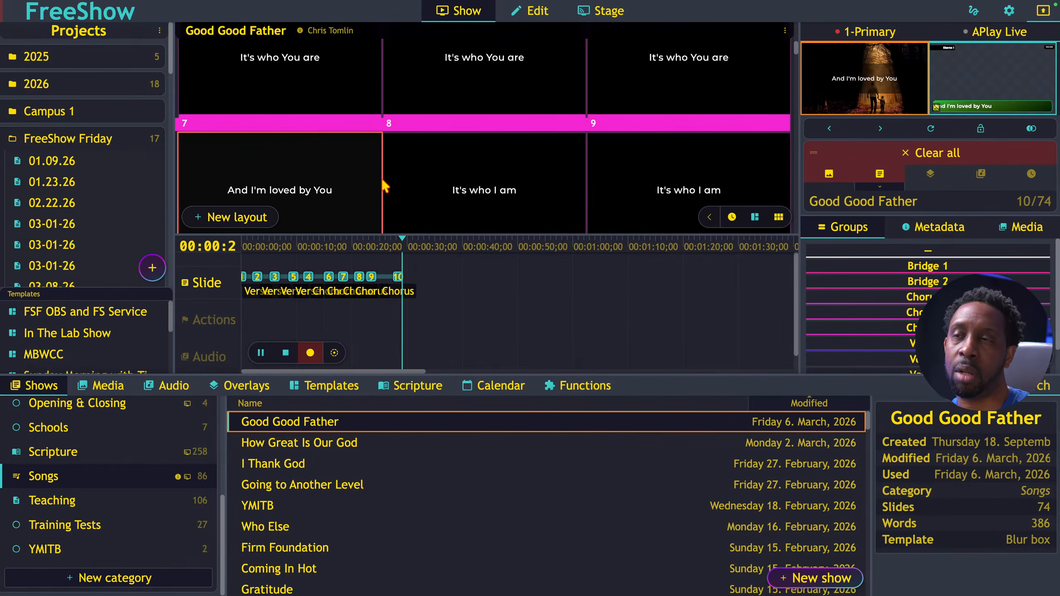
click(484, 188)
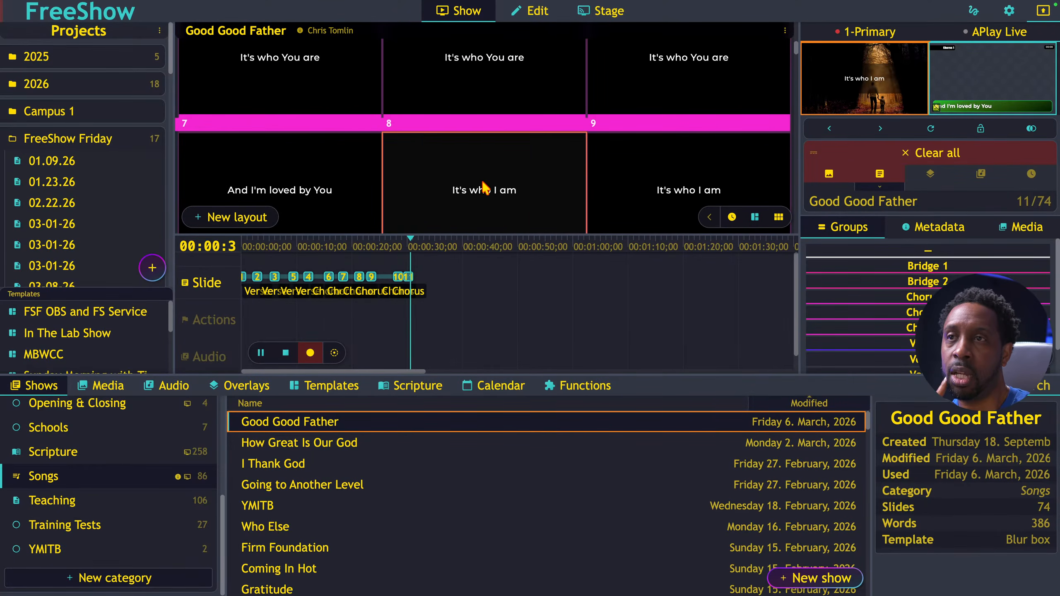
click(631, 186)
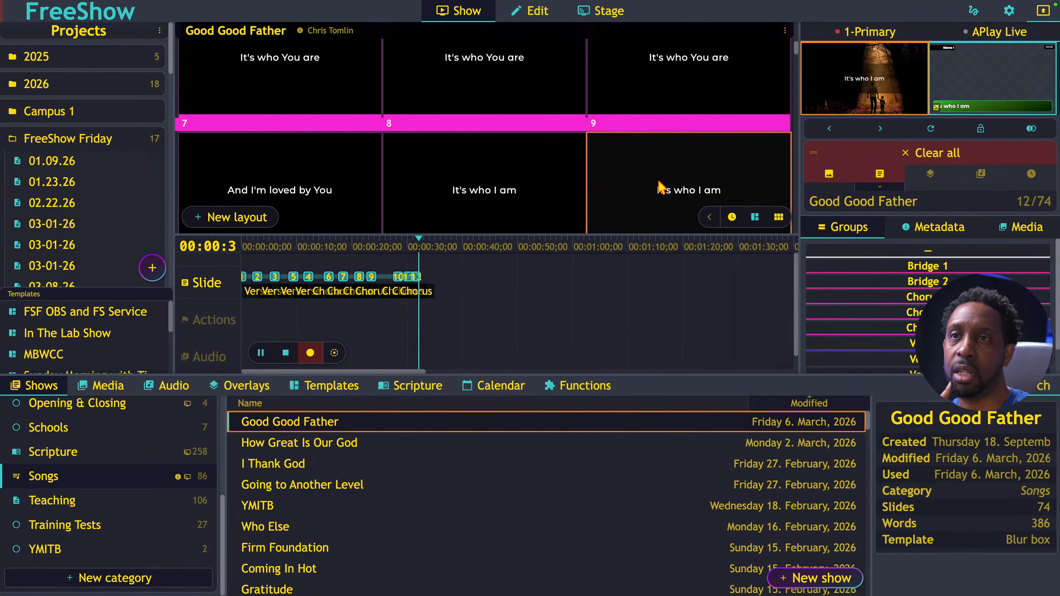
click(286, 353)
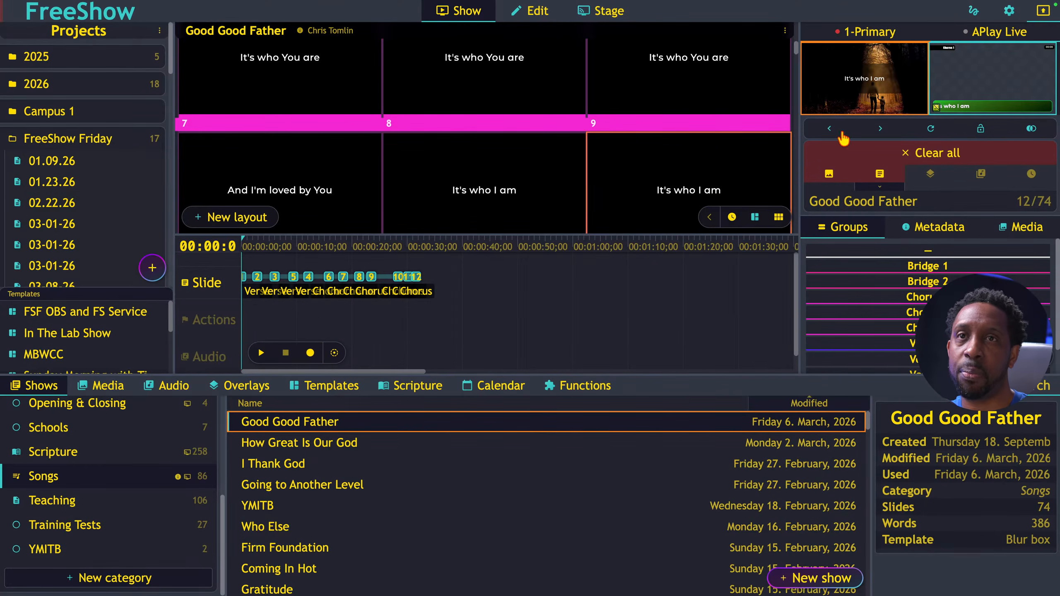
Step: Play back the recorded timeline, watch it in the enlarged primary output preview, return to the show and pause playback
click(262, 354)
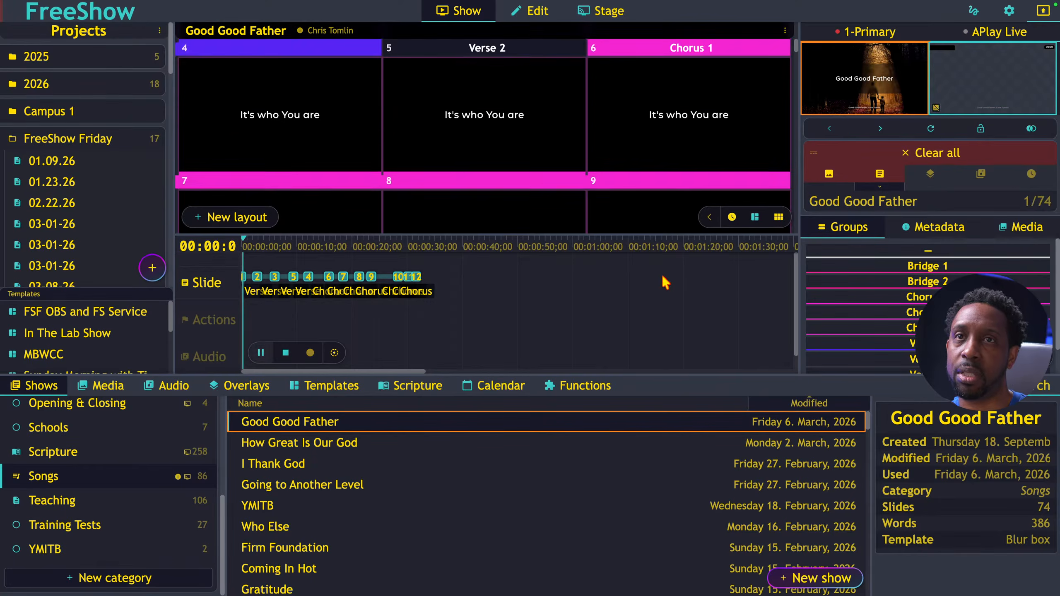
double_click(863, 99)
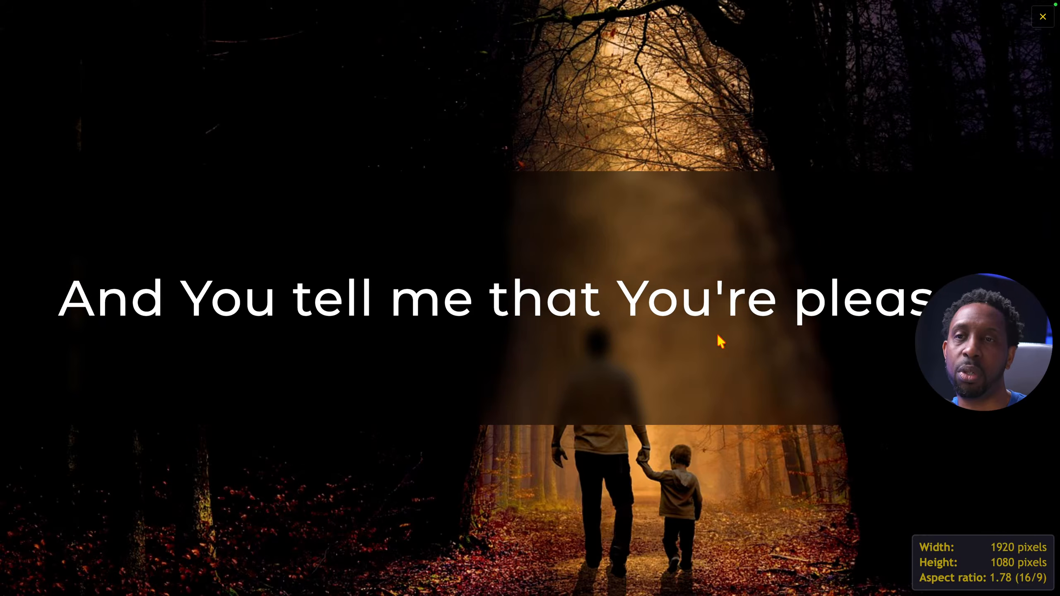
click(651, 285)
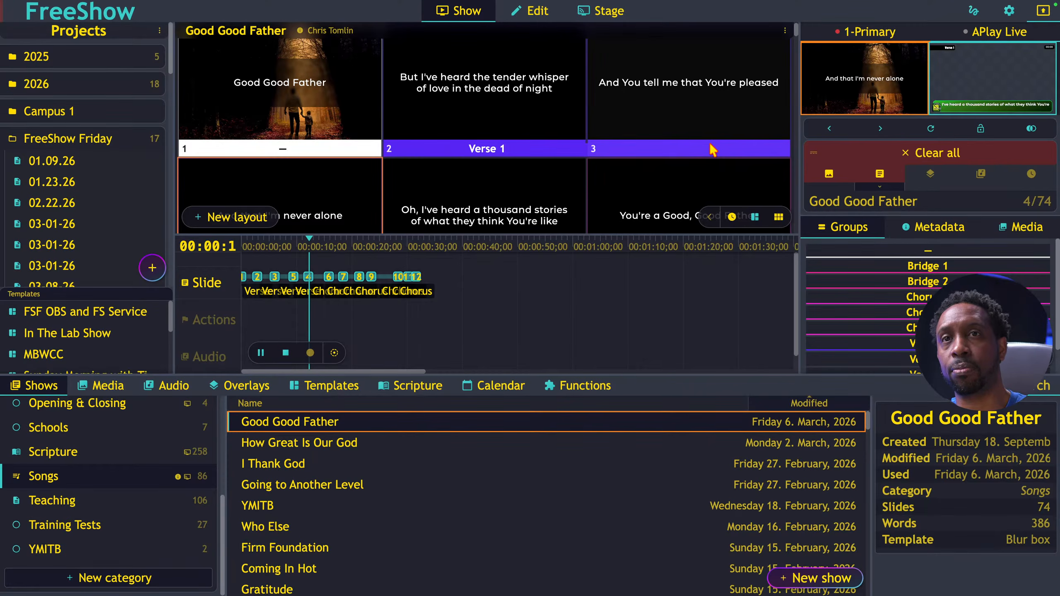
click(261, 353)
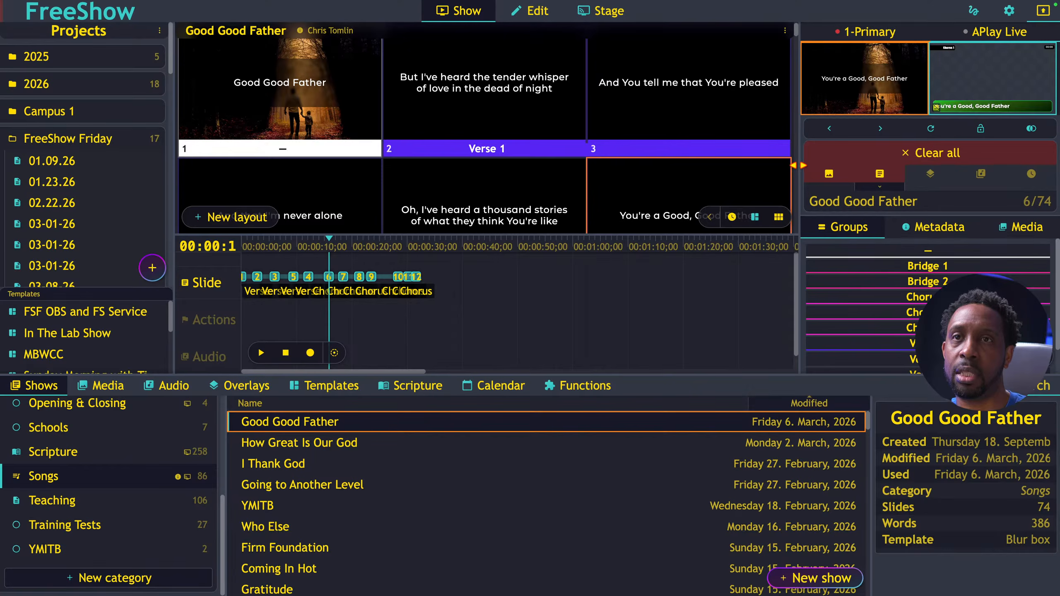
Step: Widen the output preview area slightly and move the timeline playhead to about 27 s, just before slide 10's marker
mouse_move(798, 165)
mouse_down()
mouse_move(764, 162)
mouse_move(784, 162)
mouse_up()
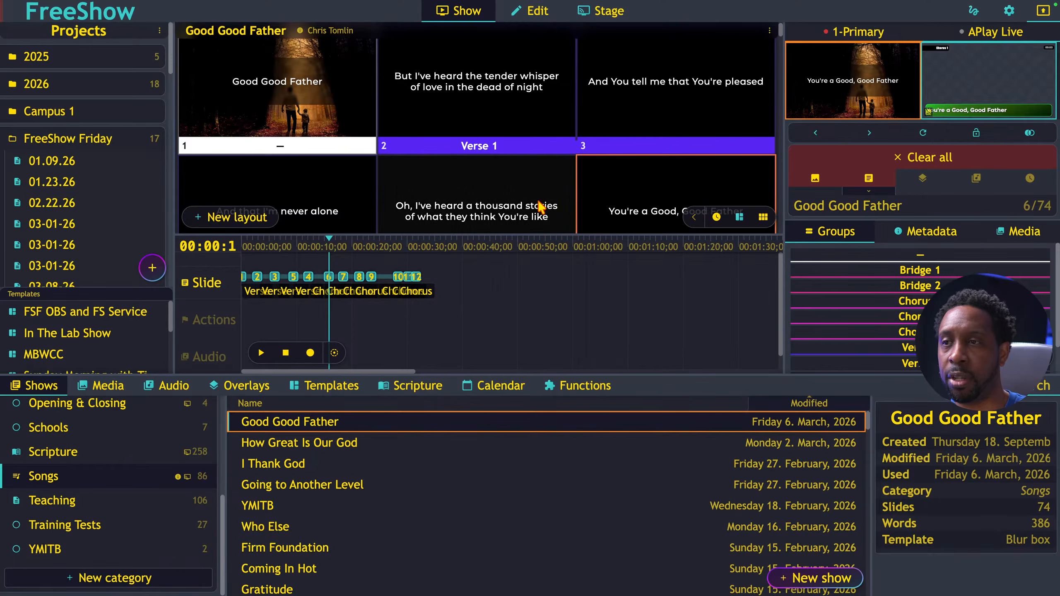
click(384, 246)
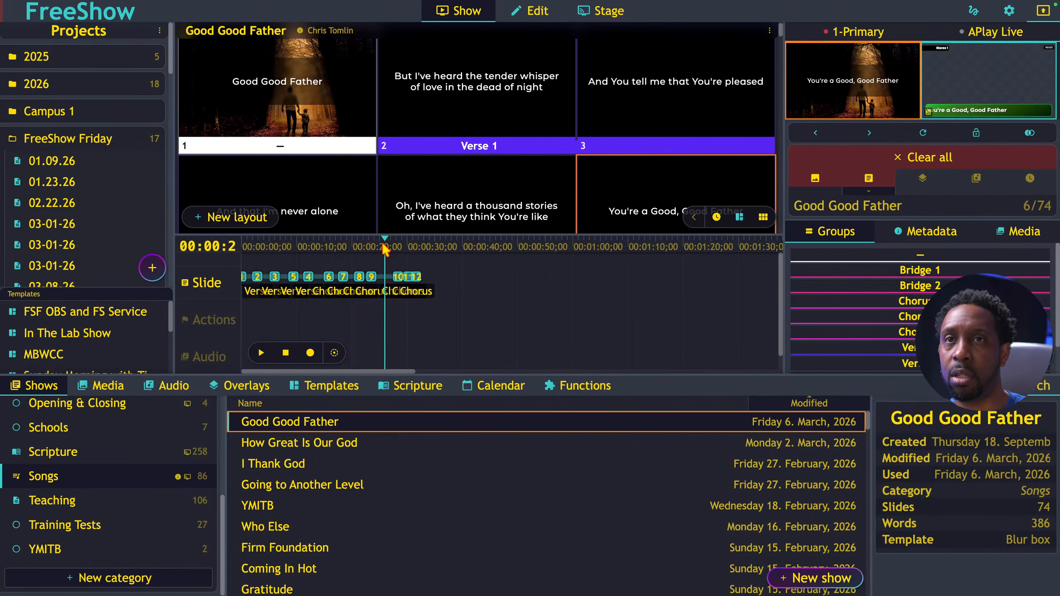
drag(385, 243, 390, 243)
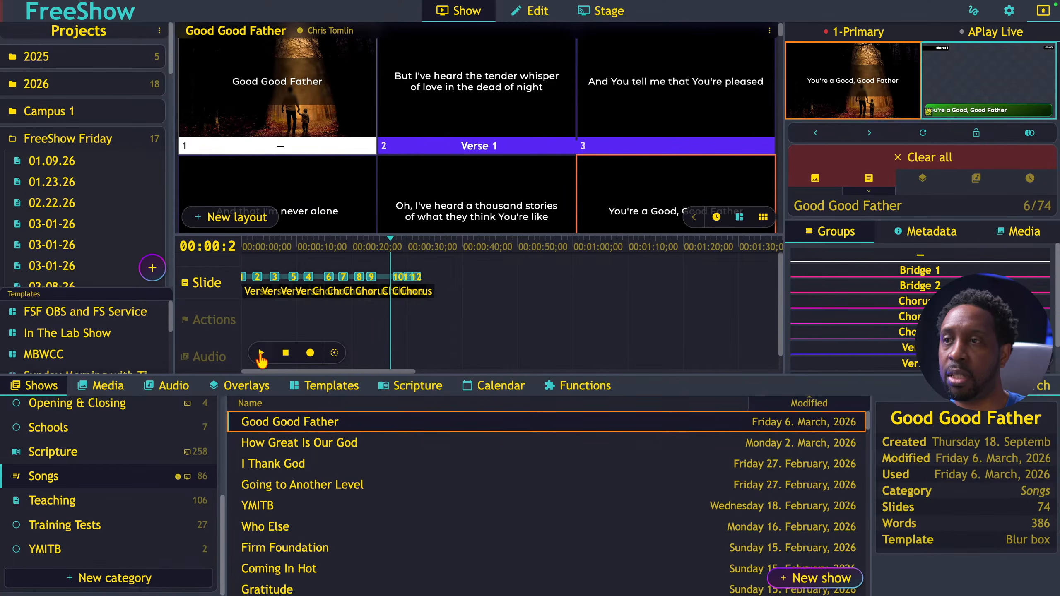
Step: Play the recorded timeline, jump the playhead back to progressively earlier positions, and pause playback at slide 4
click(261, 353)
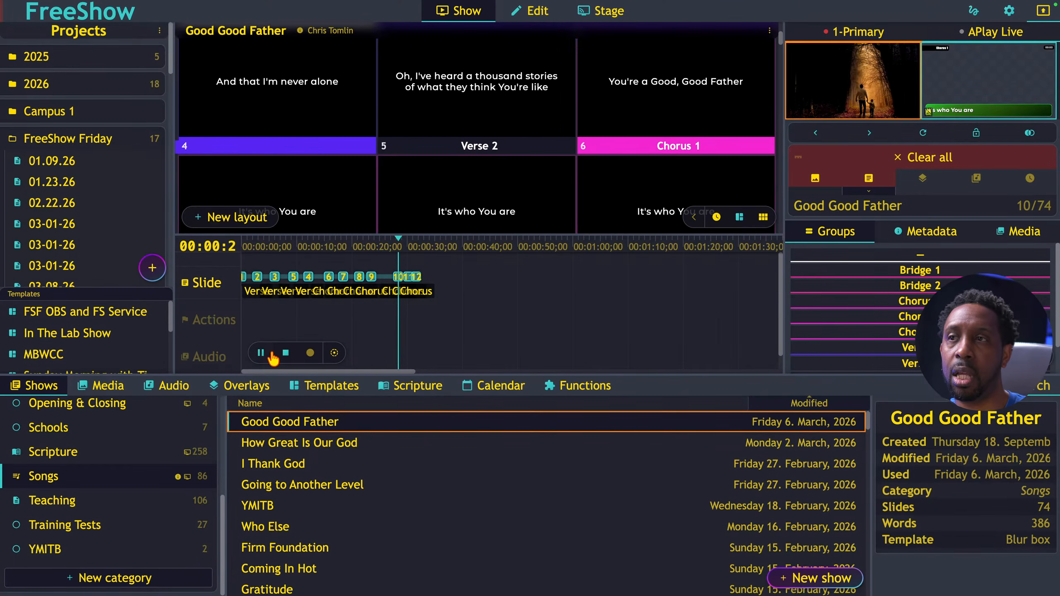
click(388, 249)
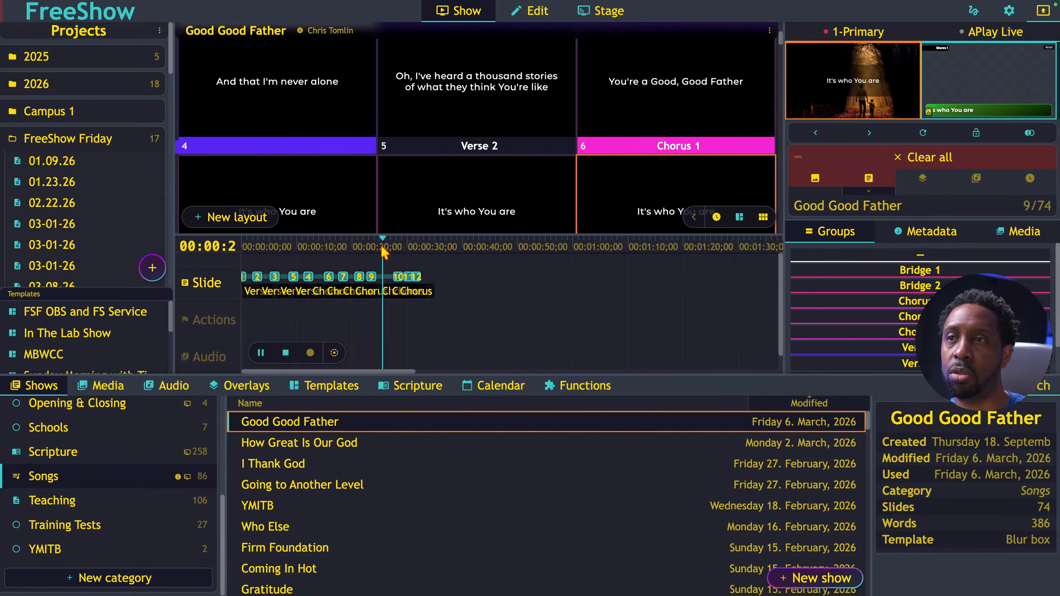
click(353, 250)
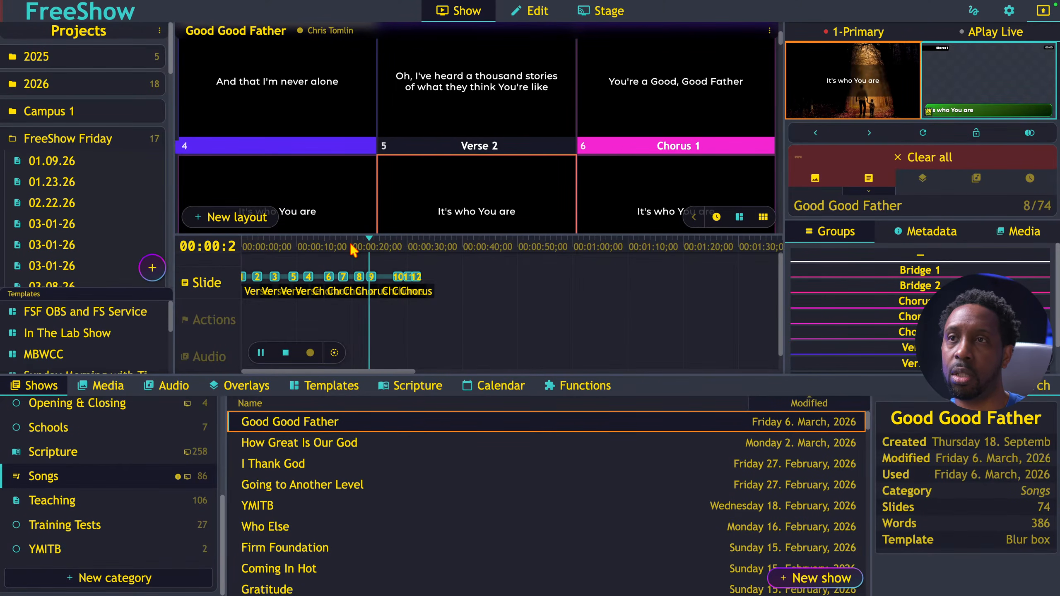
click(308, 249)
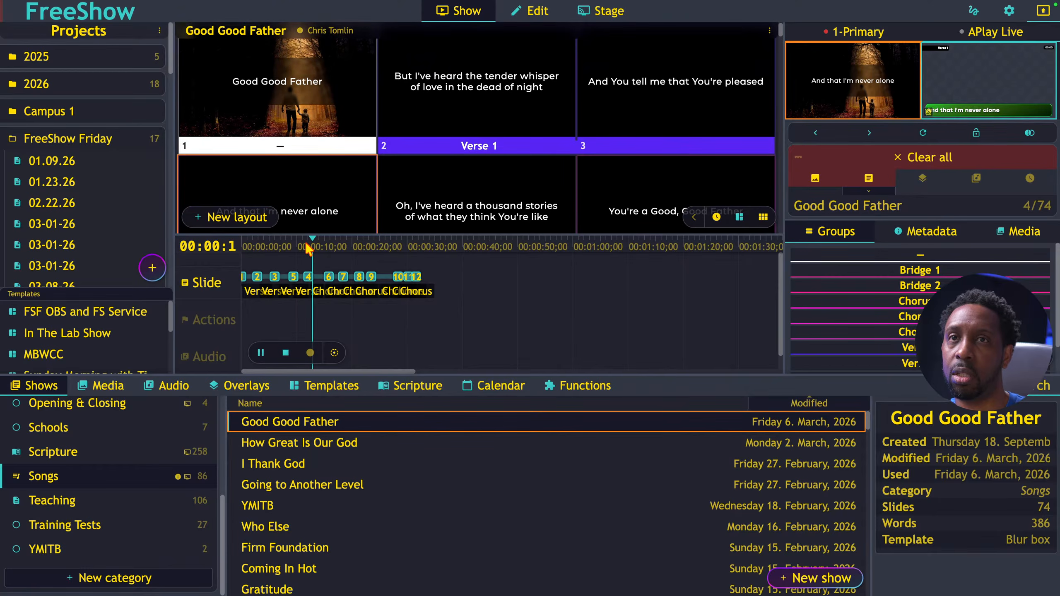
click(288, 249)
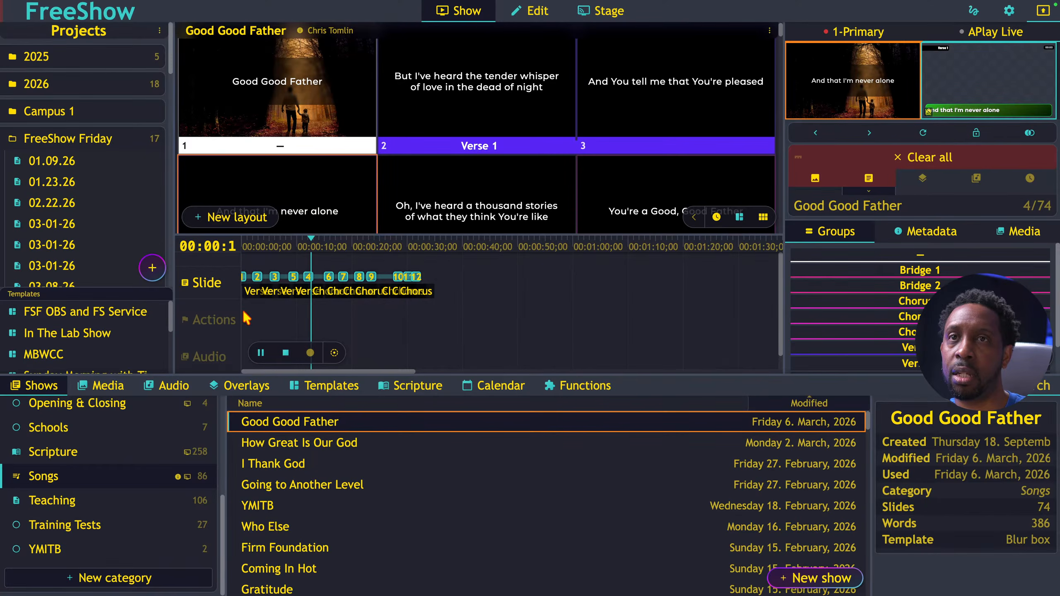
click(260, 353)
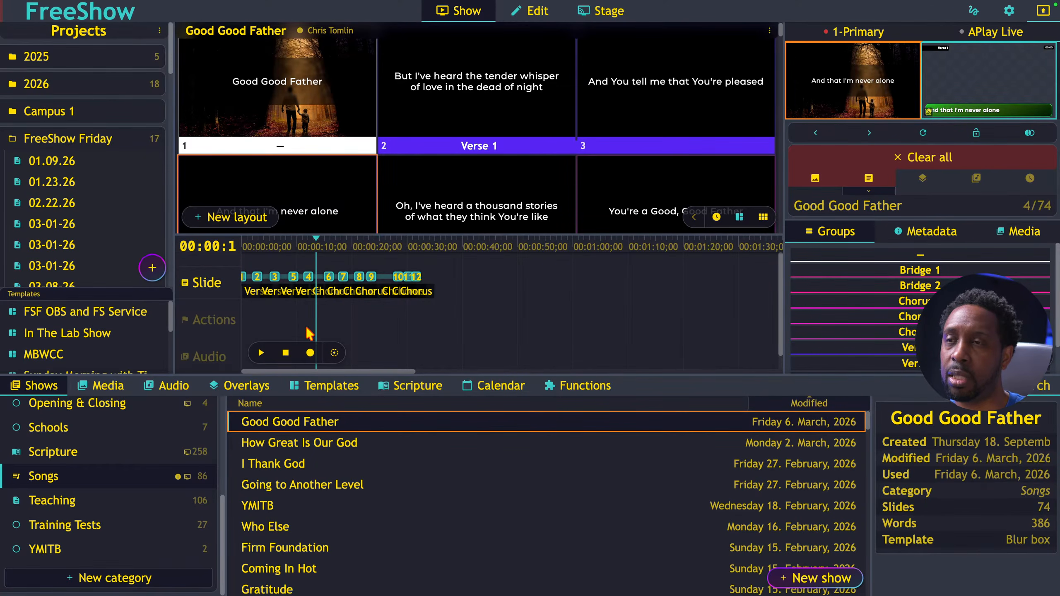
Step: Glance at the 1.5.9 release notes in the browser, return to FreeShow and view the TM + HBNLT and TM + EMTV scripture collections
key(ctrl+Left)
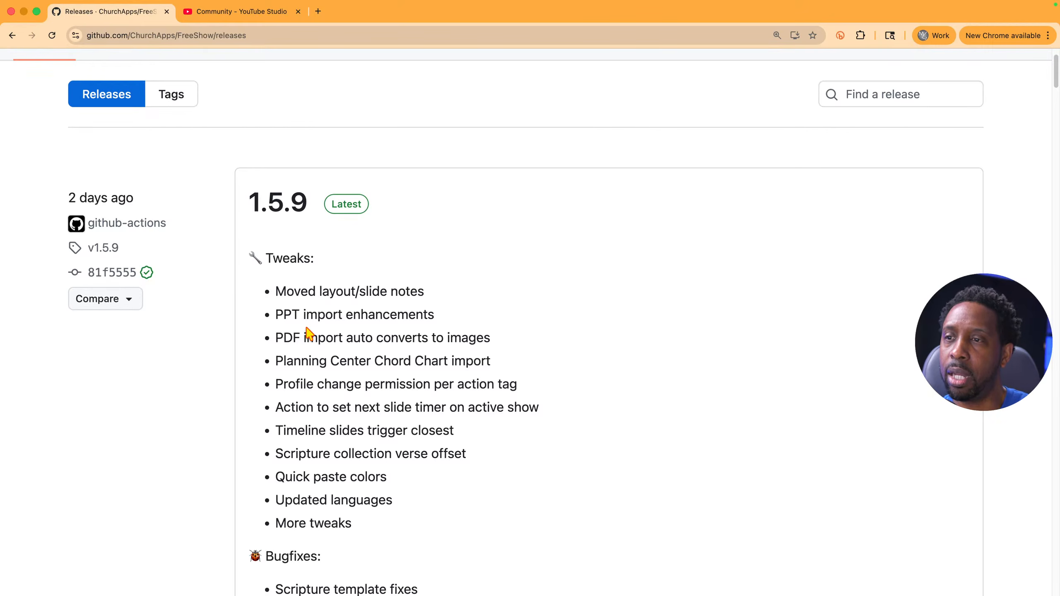
key(ctrl+Right)
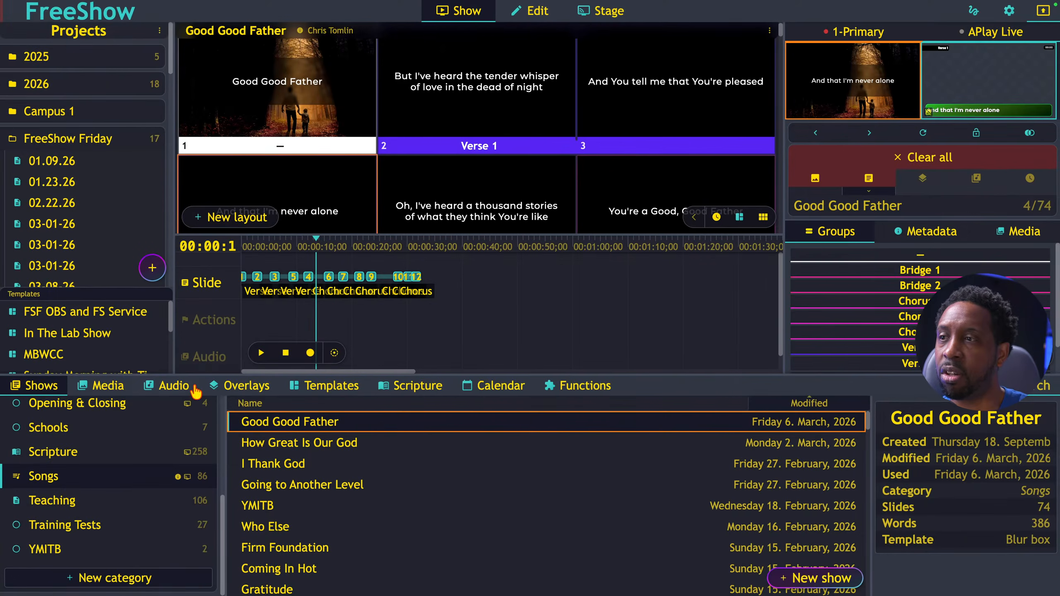
click(408, 390)
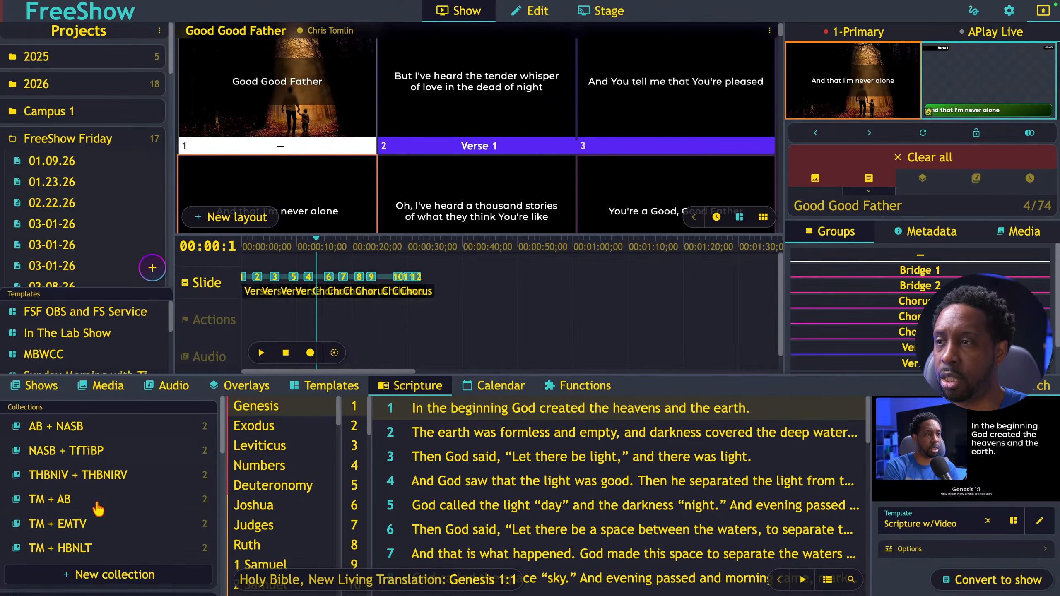
scroll(112, 475, down, 1)
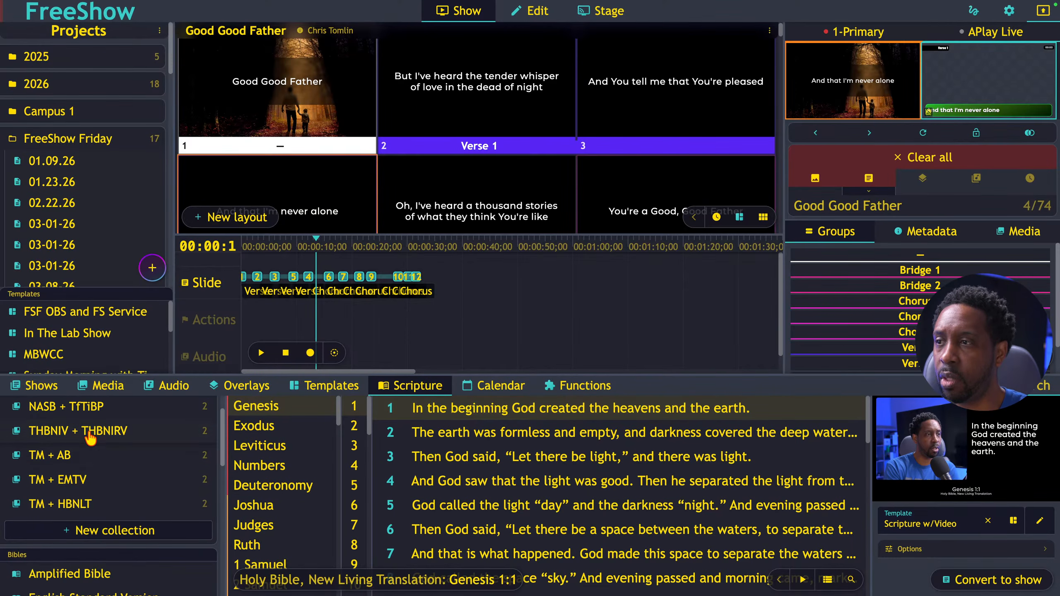
right_click(90, 437)
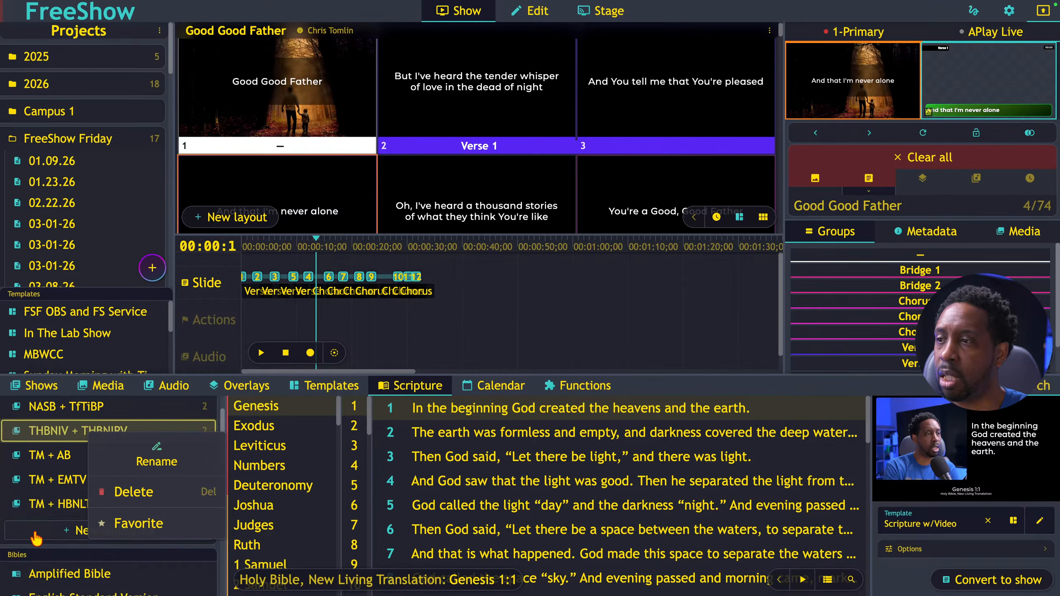
click(90, 556)
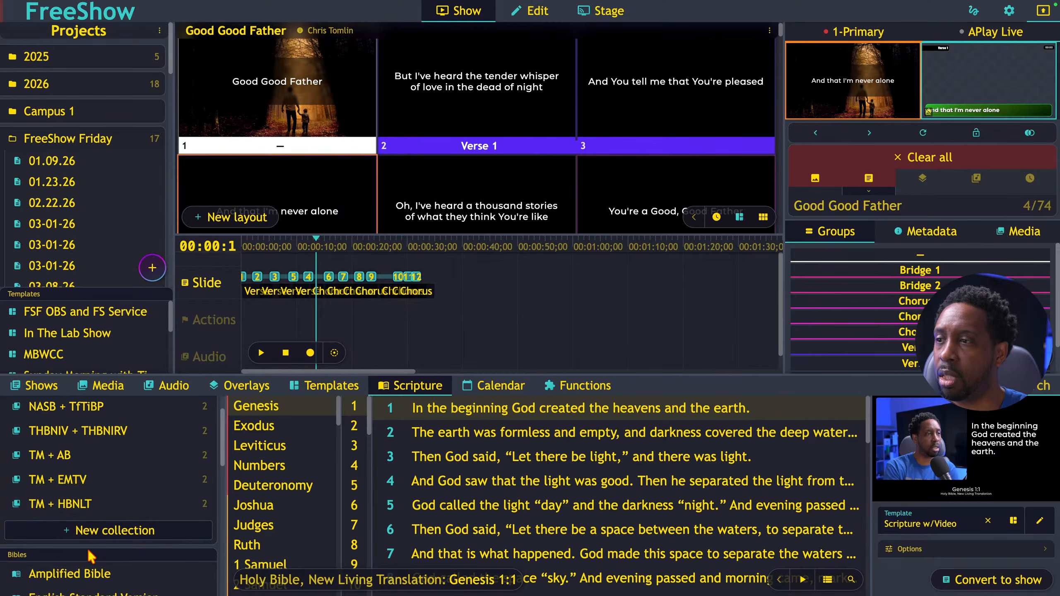
click(44, 505)
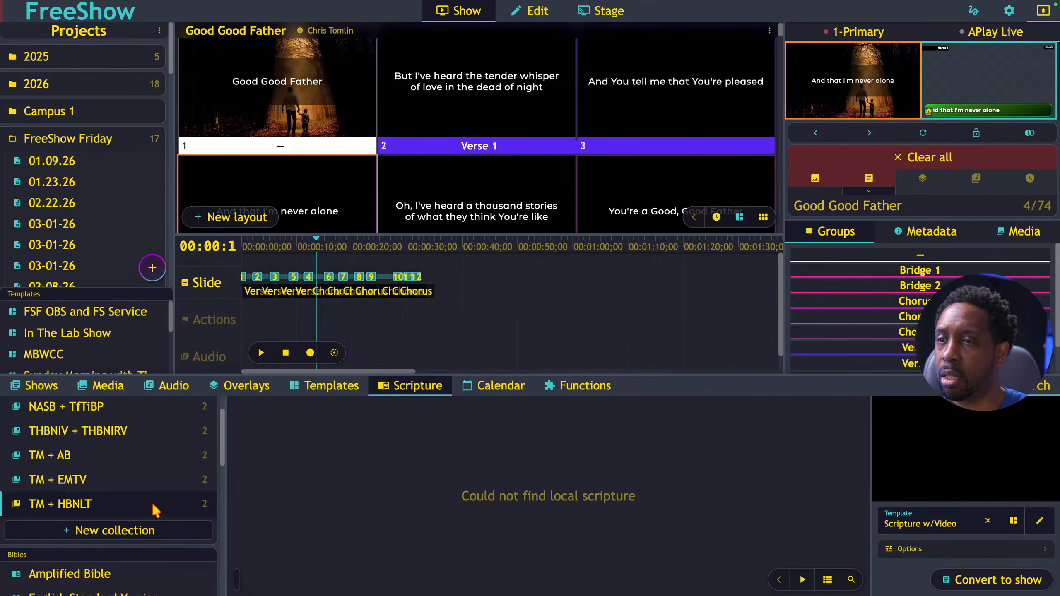
click(104, 486)
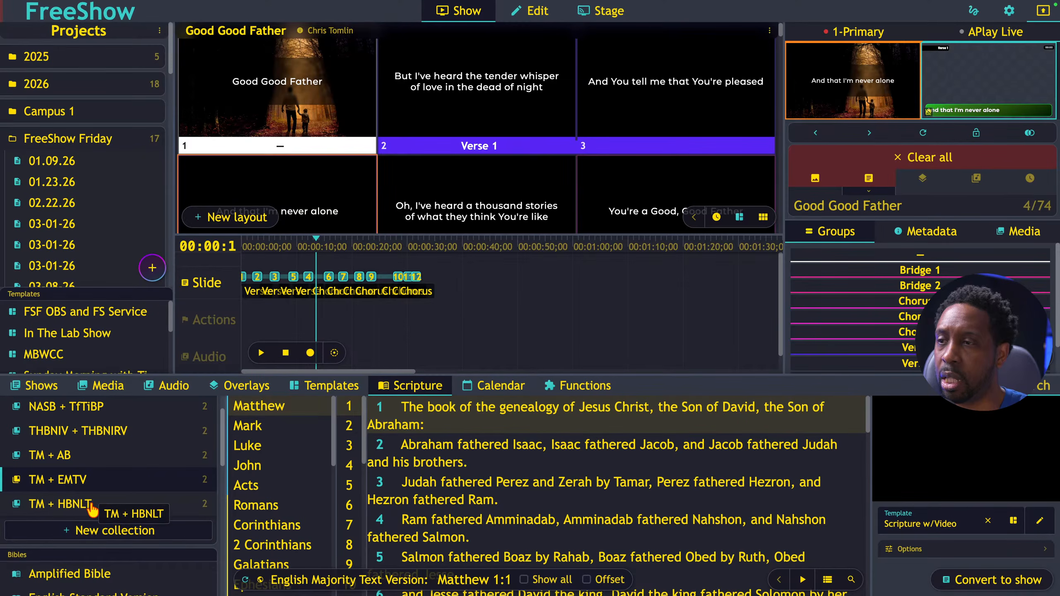
Step: Look through the installed Bibles and delete the TM + HBNLT collection
scroll(71, 563, down, 4)
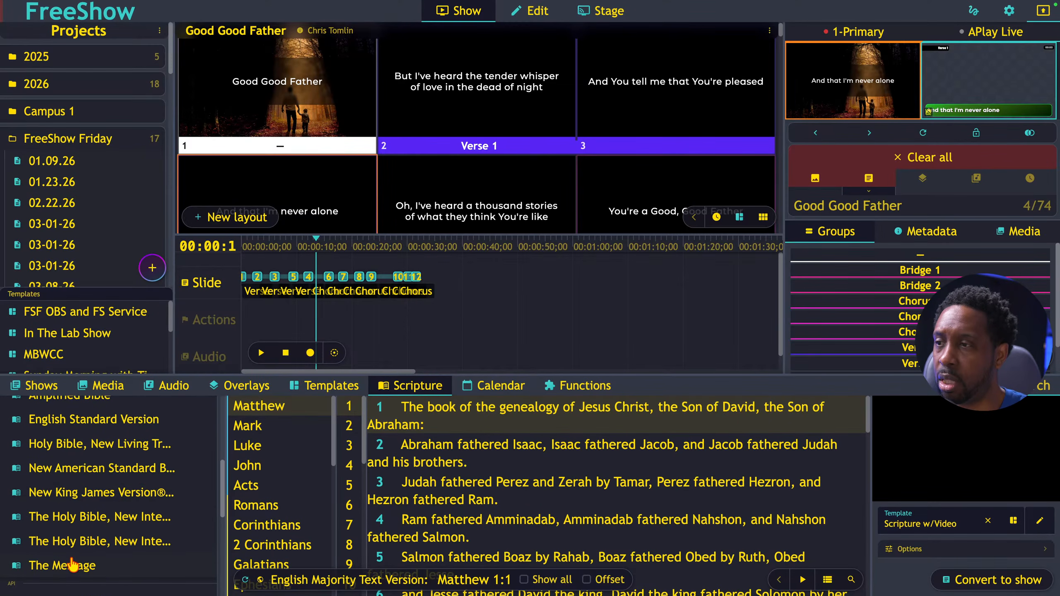
scroll(71, 563, down, 2)
scroll(71, 564, up, 8)
scroll(71, 563, down, 1)
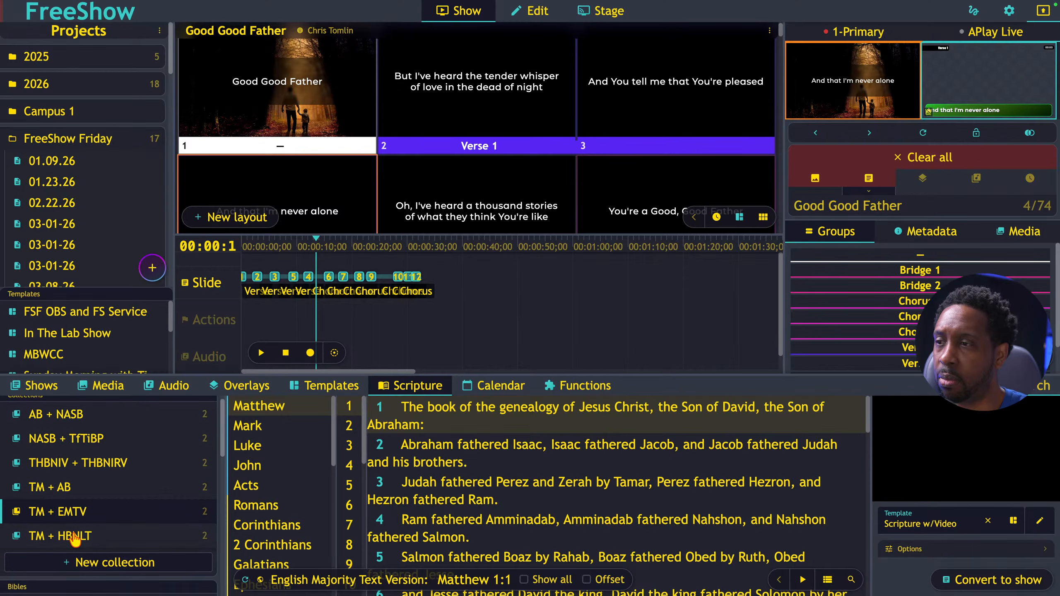
right_click(74, 538)
click(100, 489)
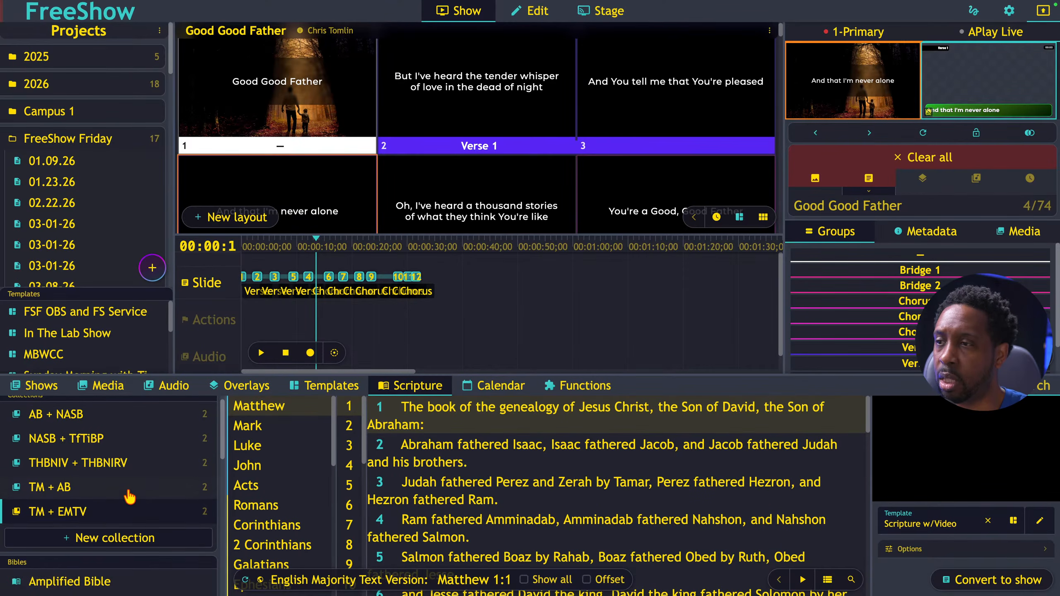
Step: Create a scripture collection combining the local The Message with the API version of the Amplified Bible
click(93, 540)
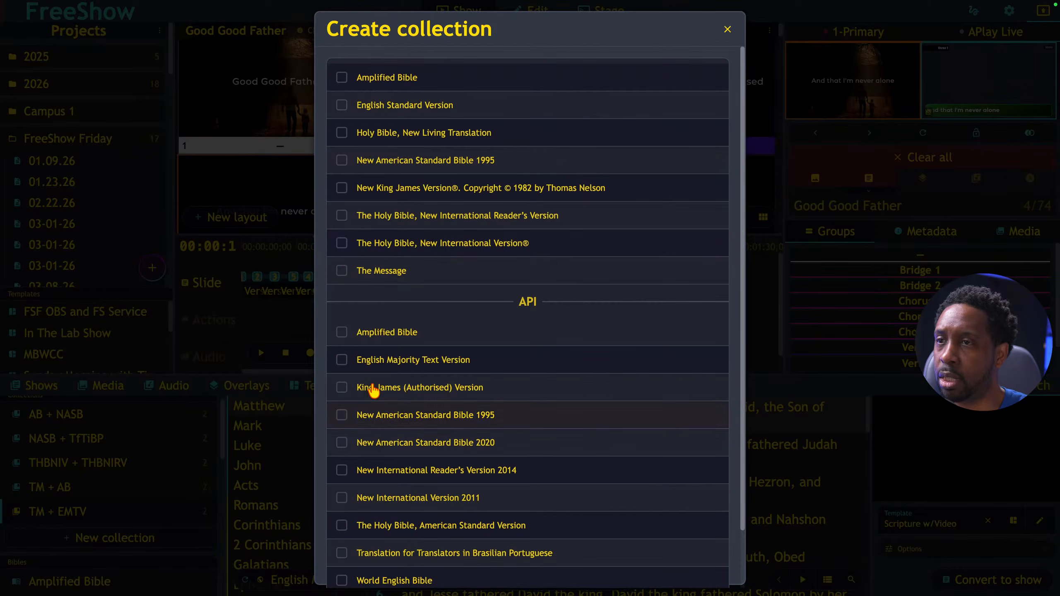
click(341, 270)
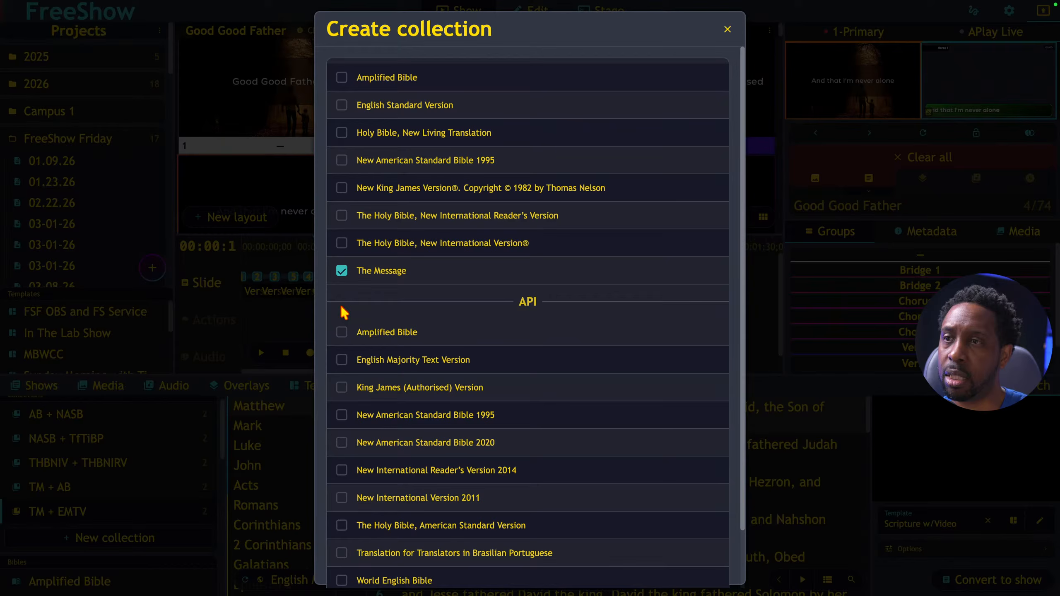
click(342, 333)
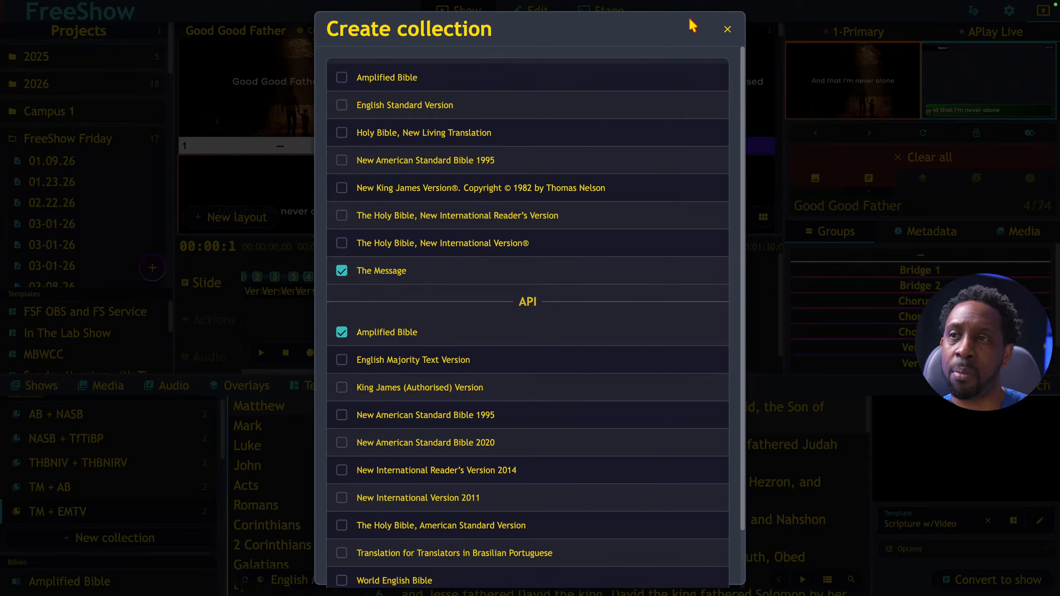
scroll(550, 244, down, 2)
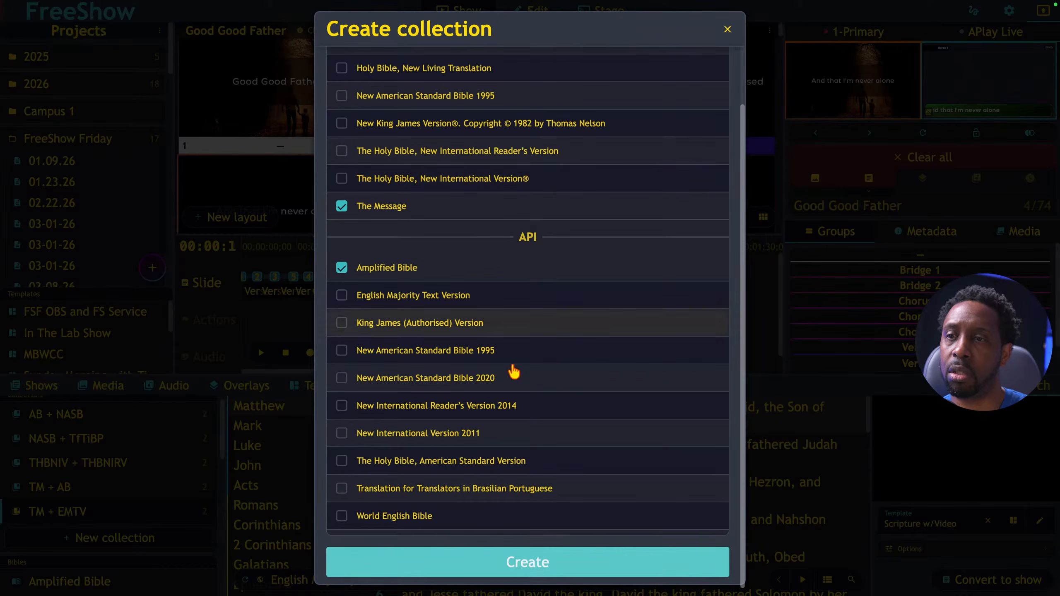
click(515, 563)
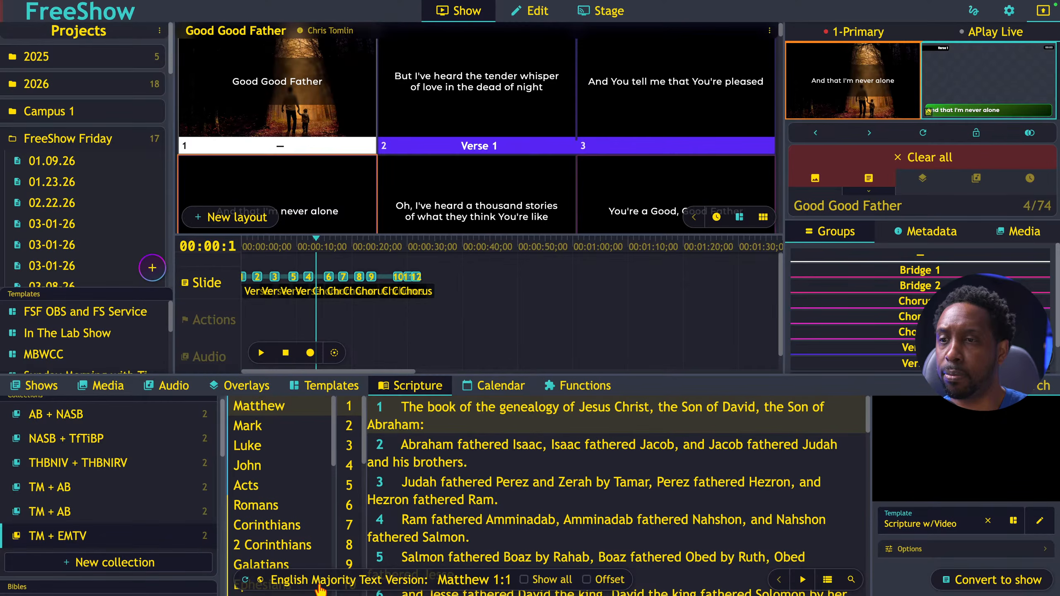
Step: Compare the two TM + AB collections and delete the second one in the list
click(67, 519)
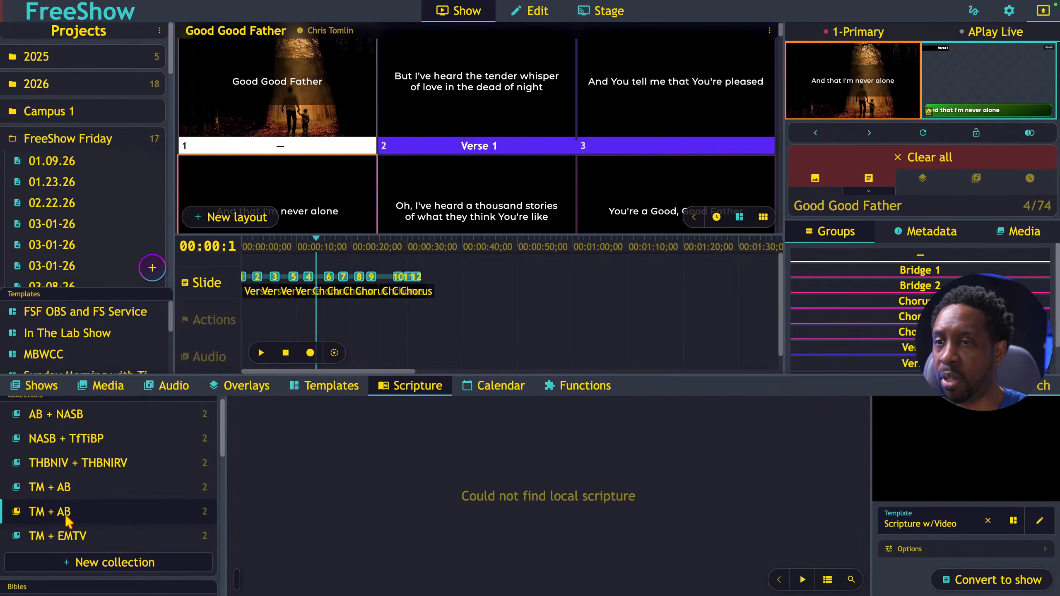
click(87, 486)
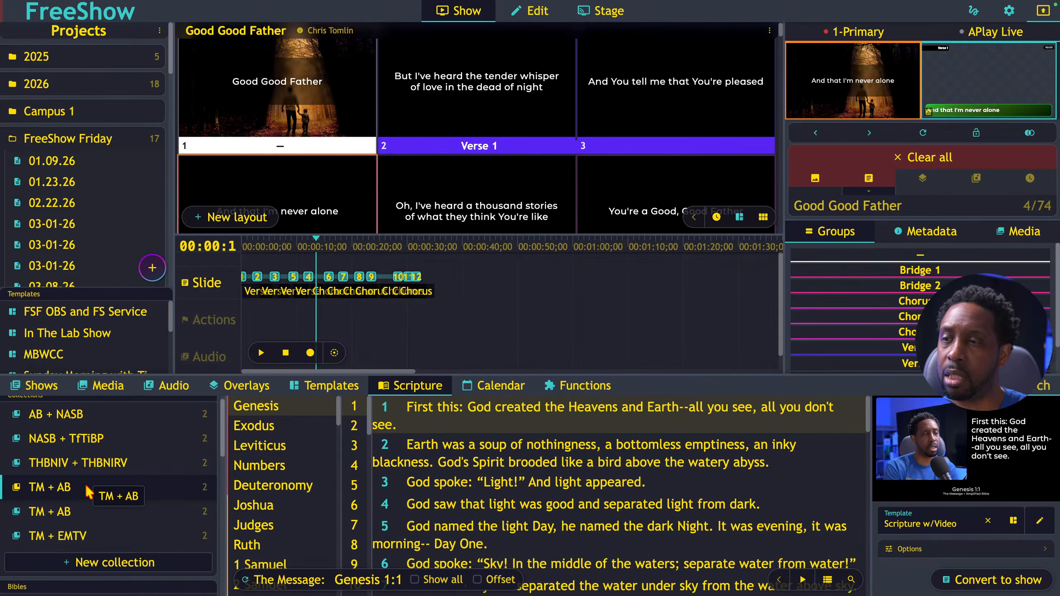
right_click(59, 513)
click(100, 462)
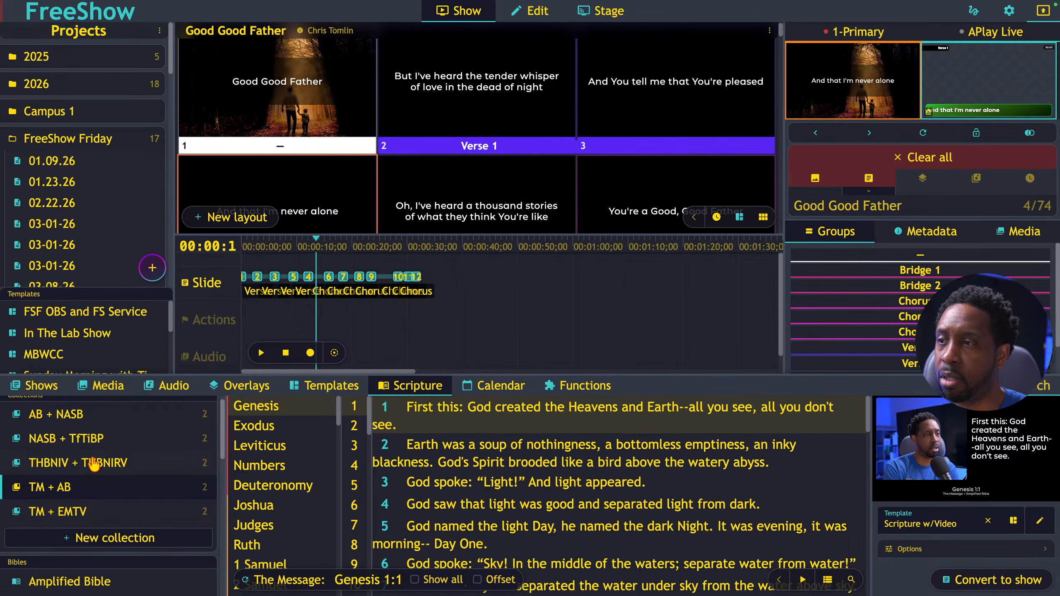
Step: Delete the THBNIV + THBNIRV and AB + NASB collections, and open the remaining TM + AB collection
right_click(92, 464)
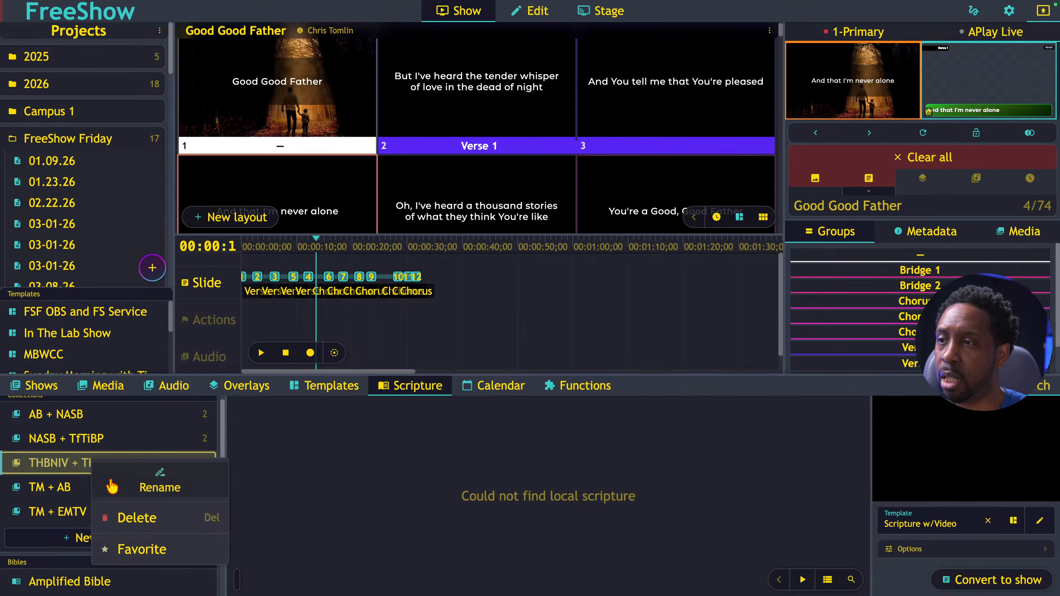
click(119, 517)
click(82, 440)
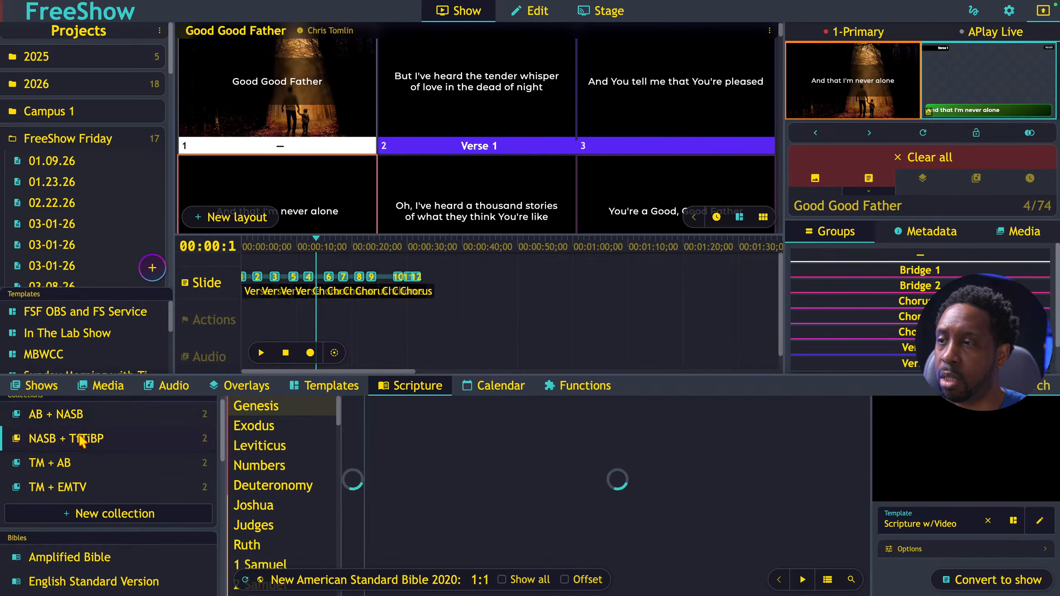
click(76, 423)
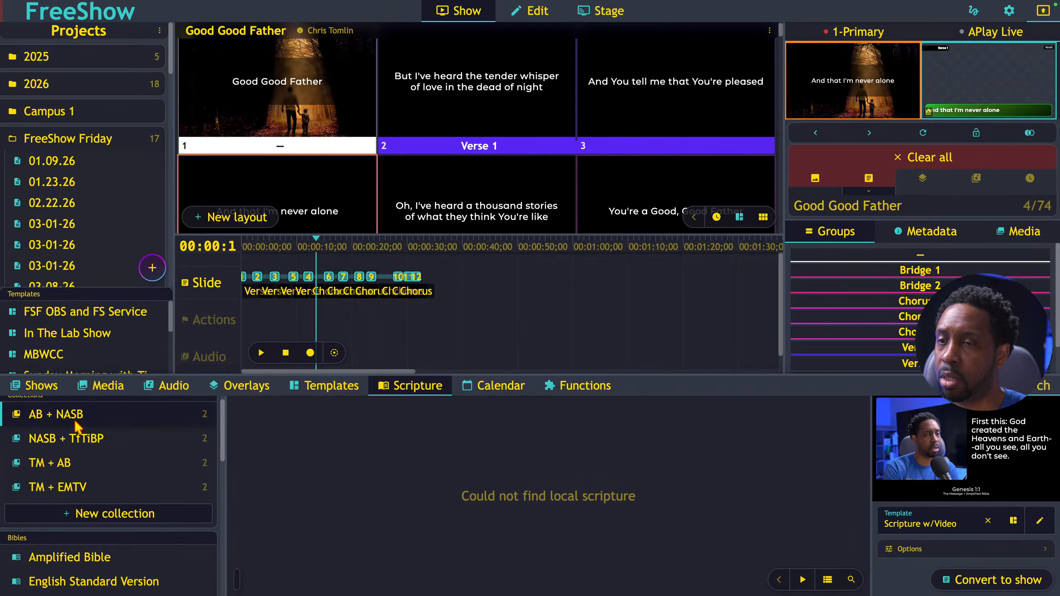
right_click(76, 426)
click(112, 483)
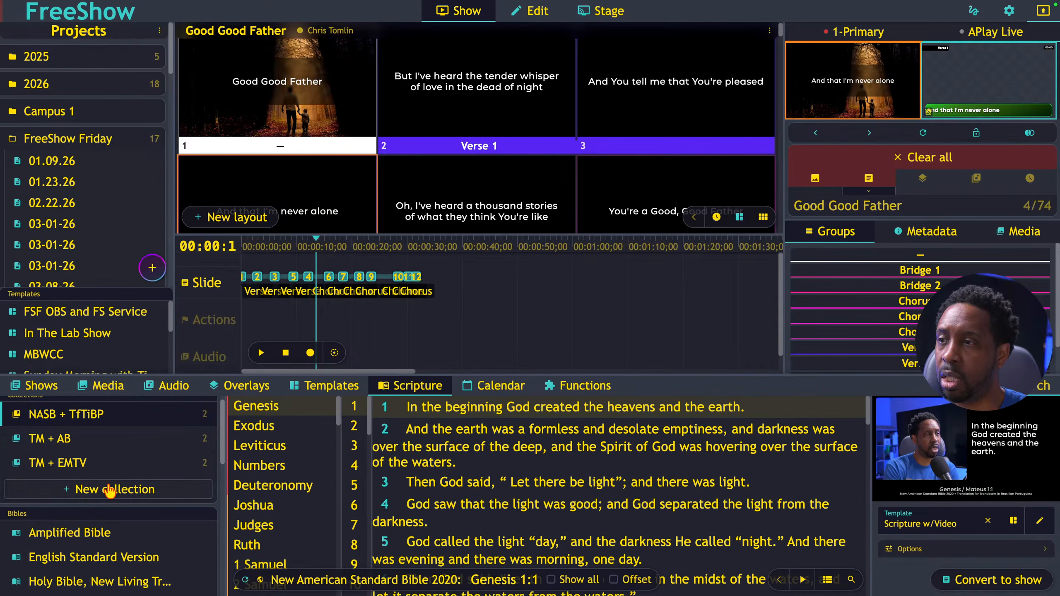
click(74, 439)
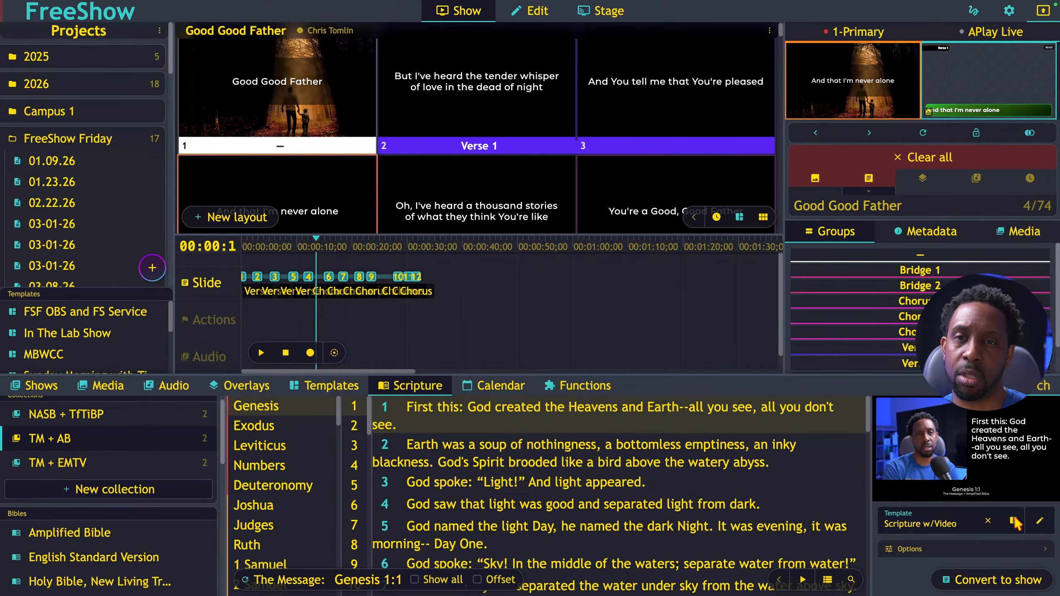
Step: Open the Default output style's settings and browse the templates for overriding slides without choosing one
click(1010, 13)
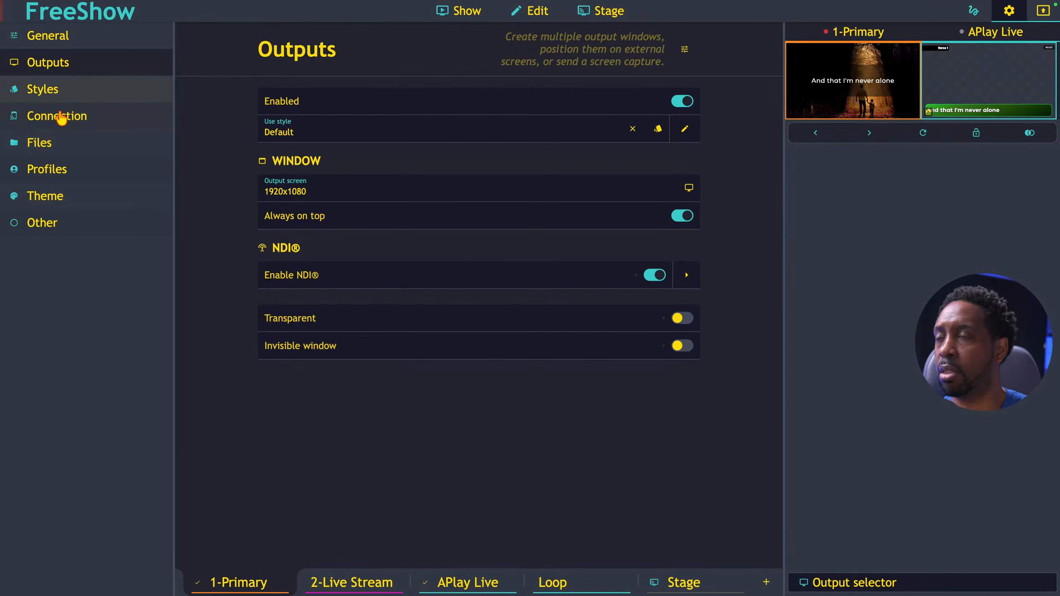
click(46, 89)
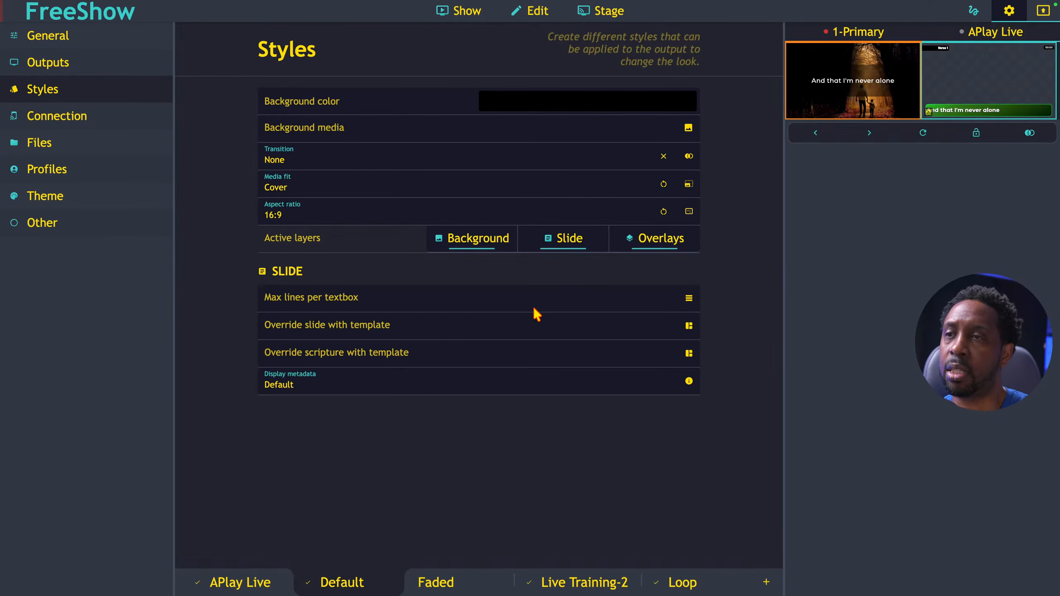
click(688, 327)
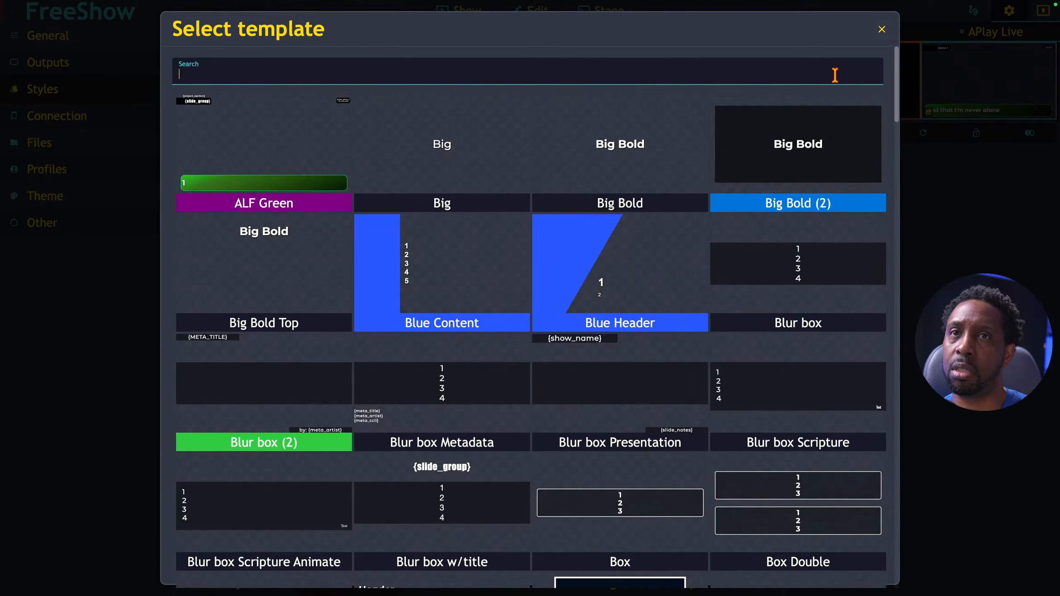
scroll(836, 76, down, 3)
scroll(831, 86, up, 3)
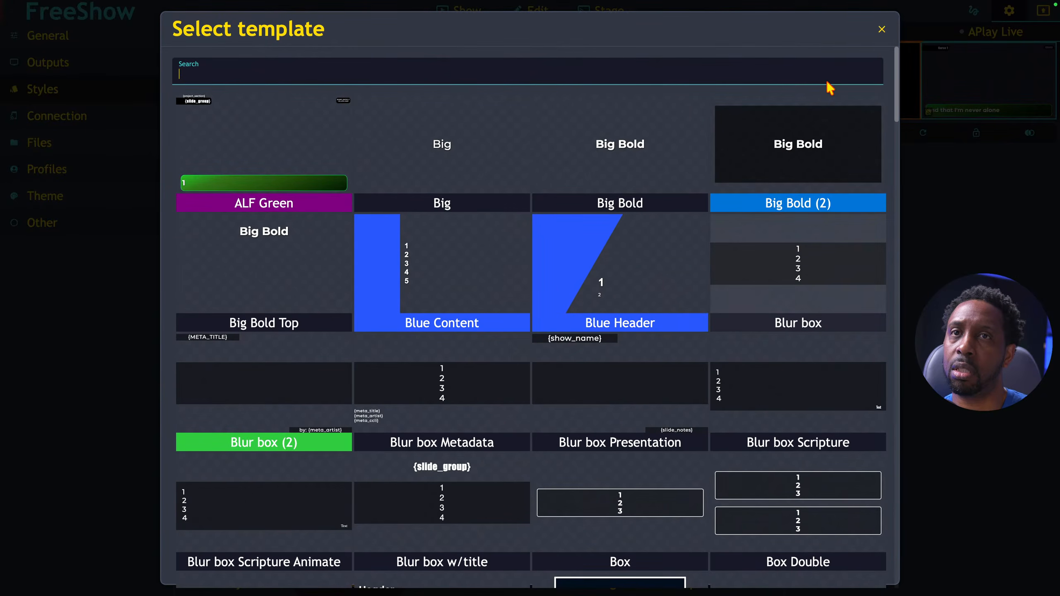
click(884, 34)
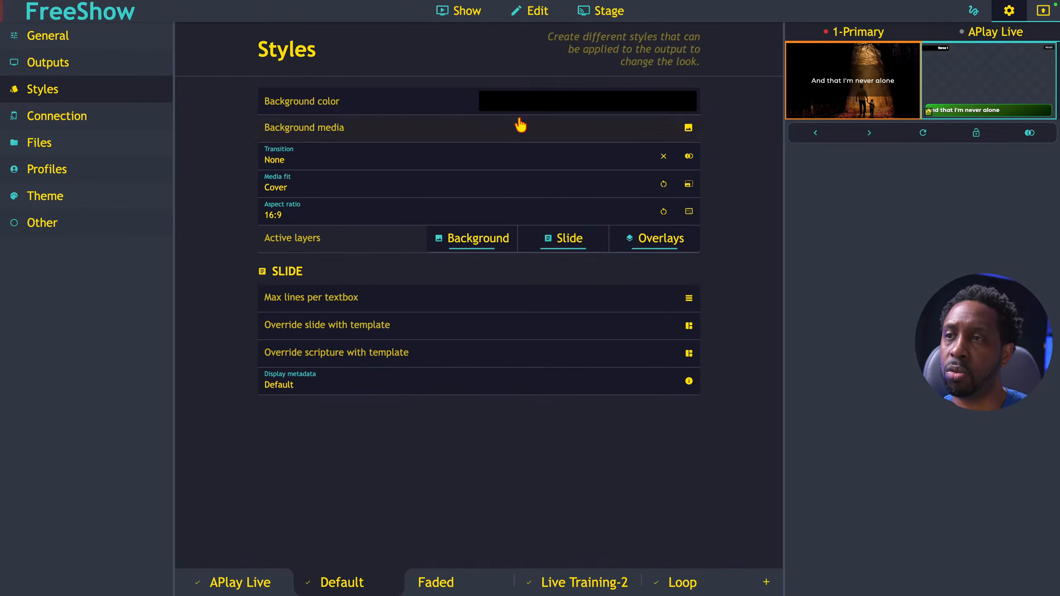
Step: Preview Genesis 1:2 from the TM + AB scripture collection and change its template to Scripture 2
click(477, 17)
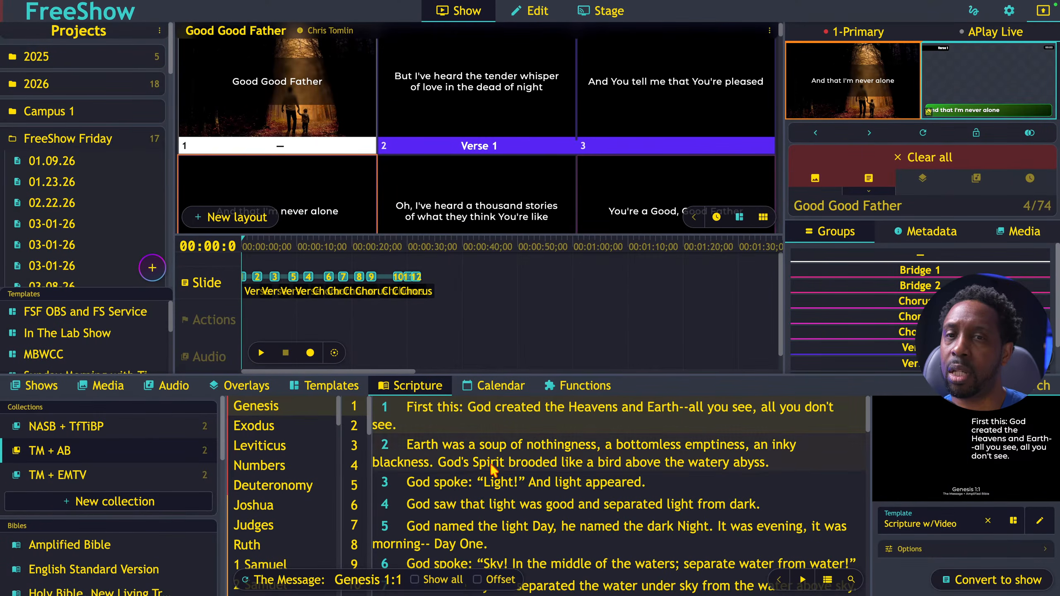
click(491, 463)
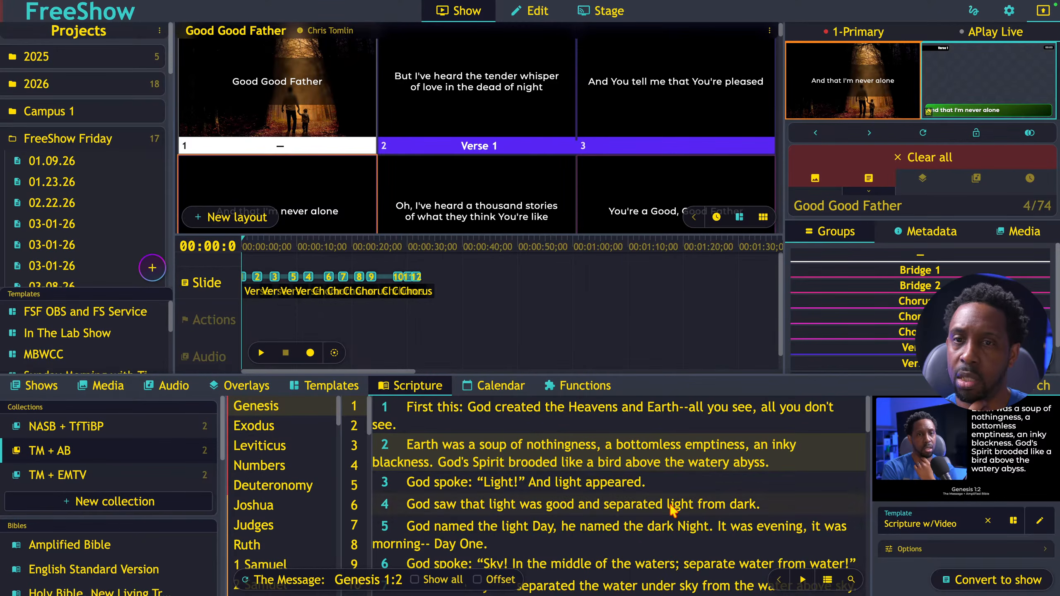
click(942, 533)
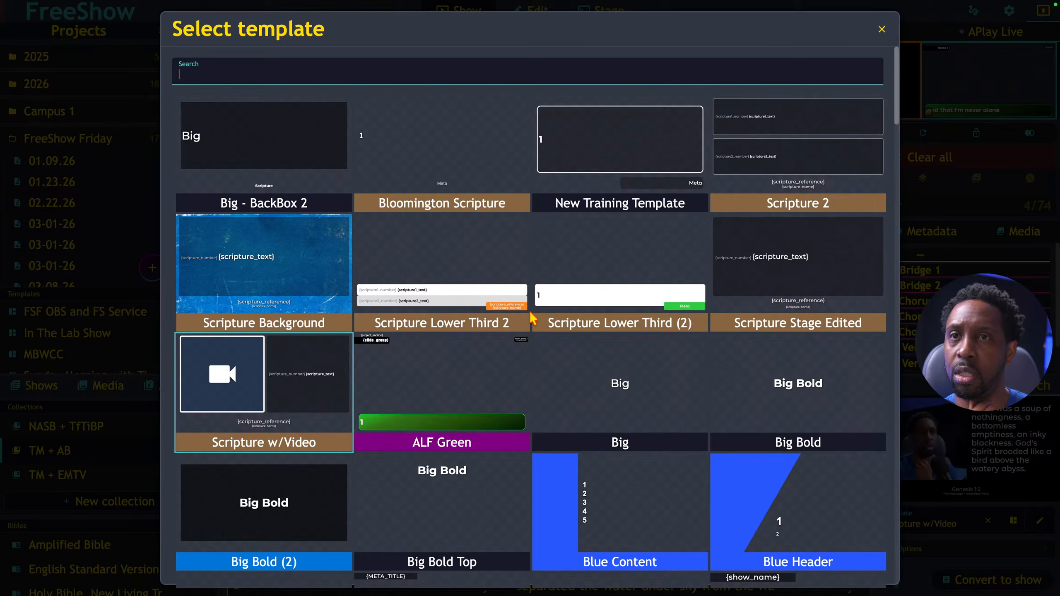
click(774, 126)
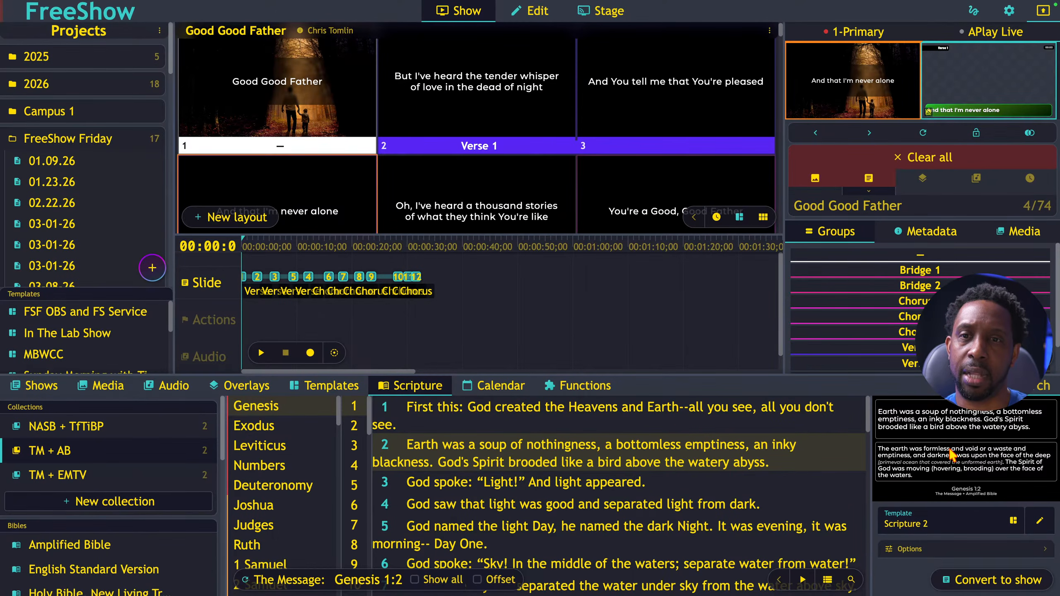
Step: Send Genesis 1:2 to the outputs and inspect the 1-Primary output at full size
double_click(740, 462)
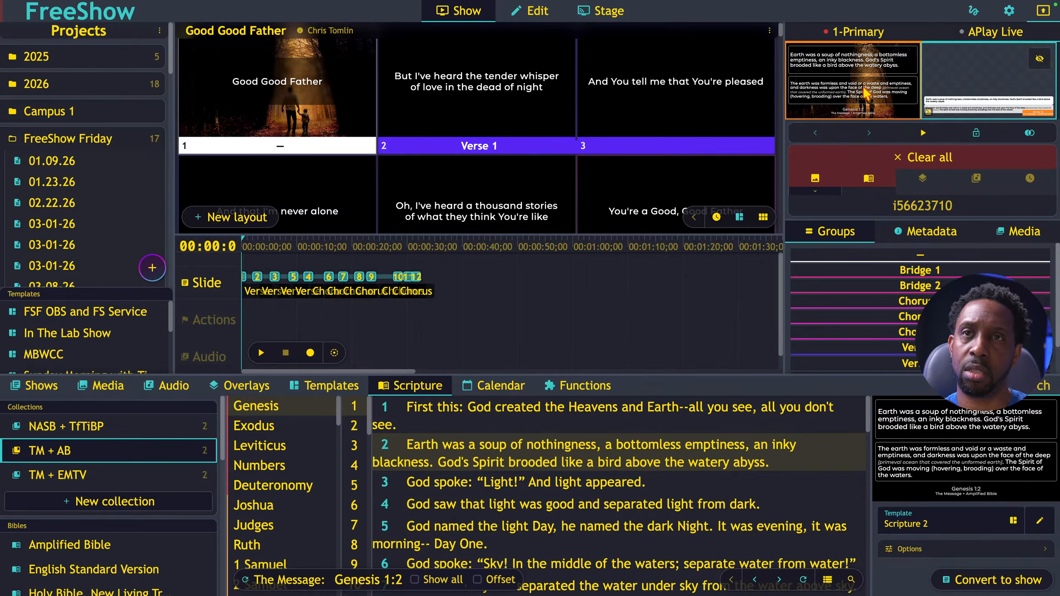
click(866, 94)
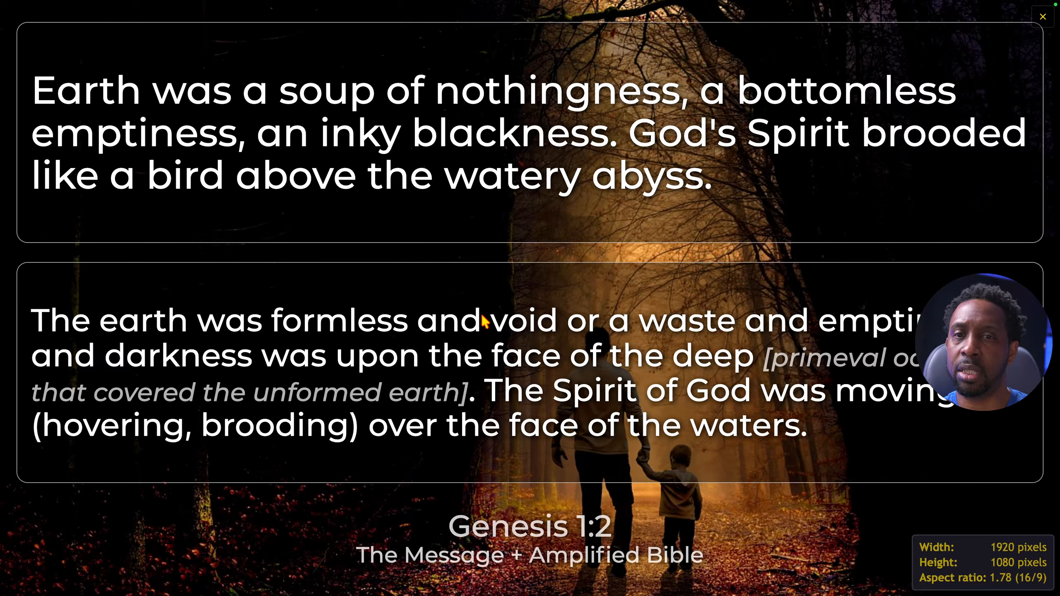
click(468, 310)
Step: Switch to the browser to check the FreeShow 1.5.9 release notes, and return to FreeShow
key(ctrl+Left)
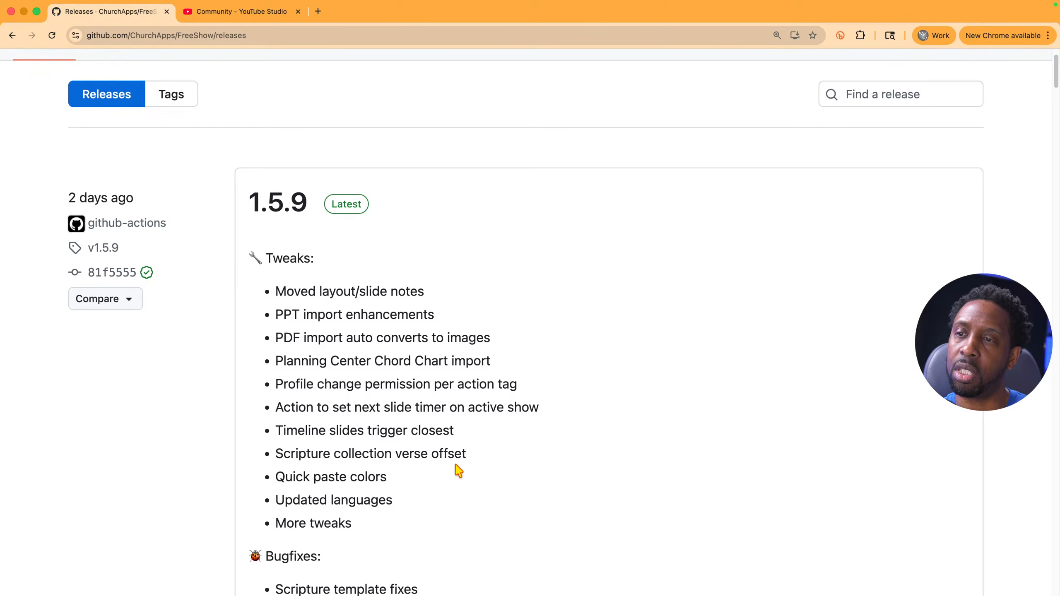
key(ctrl+Right)
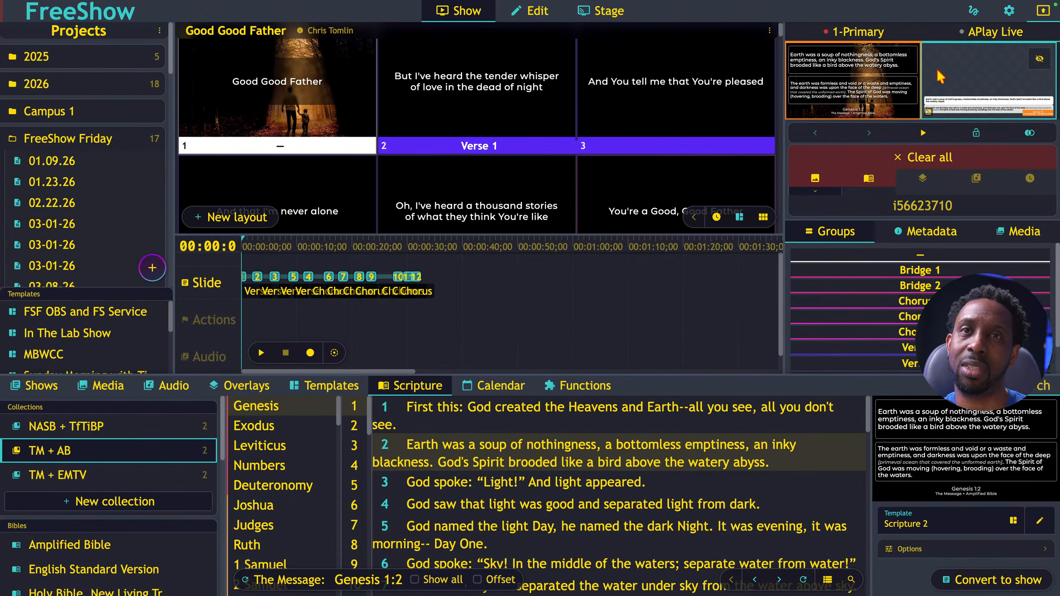
Step: Enable the Stage output, which uses the Worship Stage layout, in the output settings
click(1009, 13)
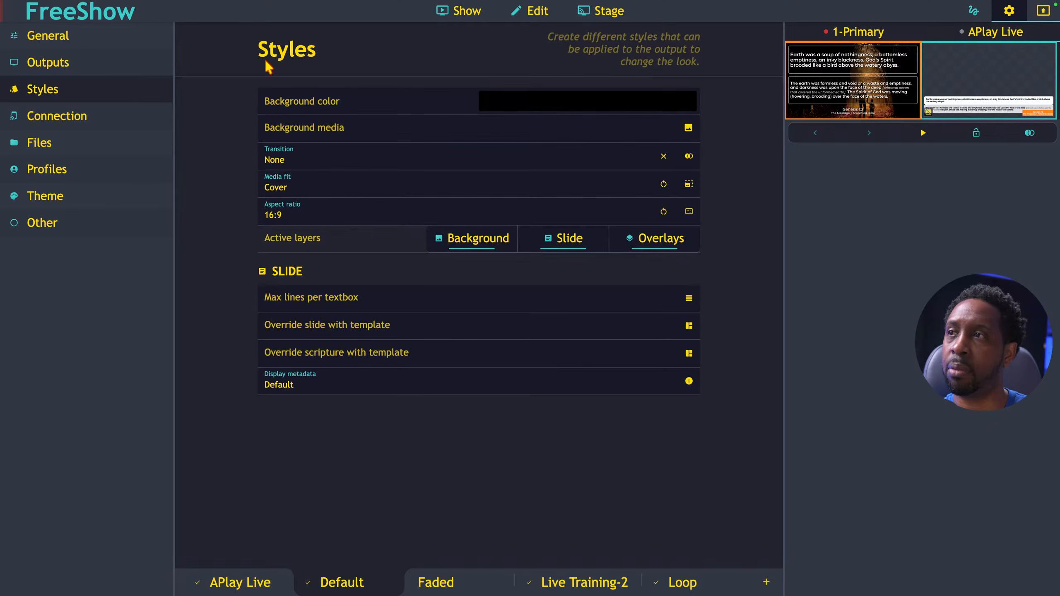
click(66, 69)
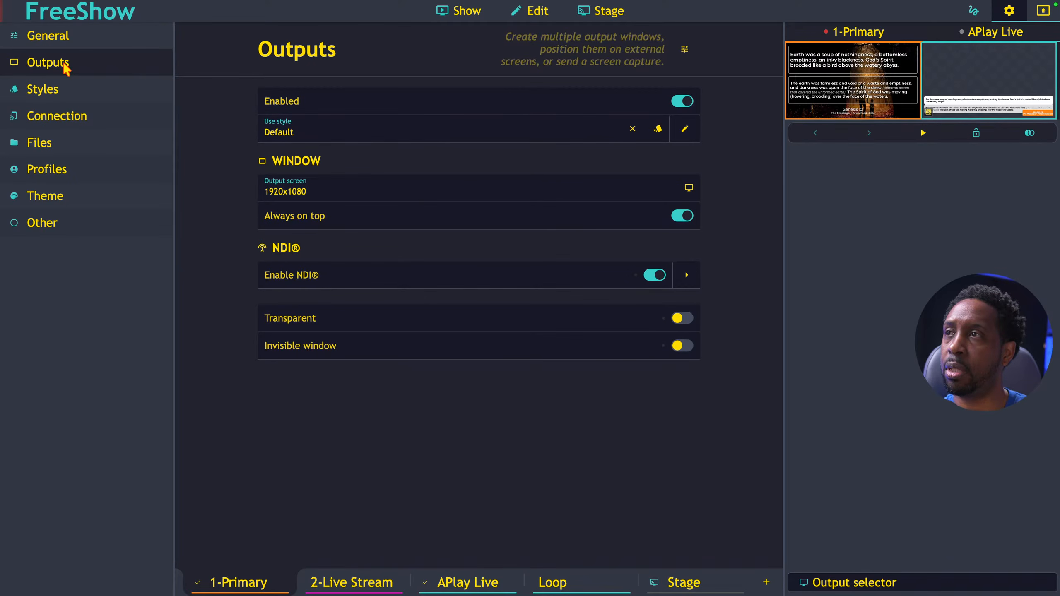
click(683, 582)
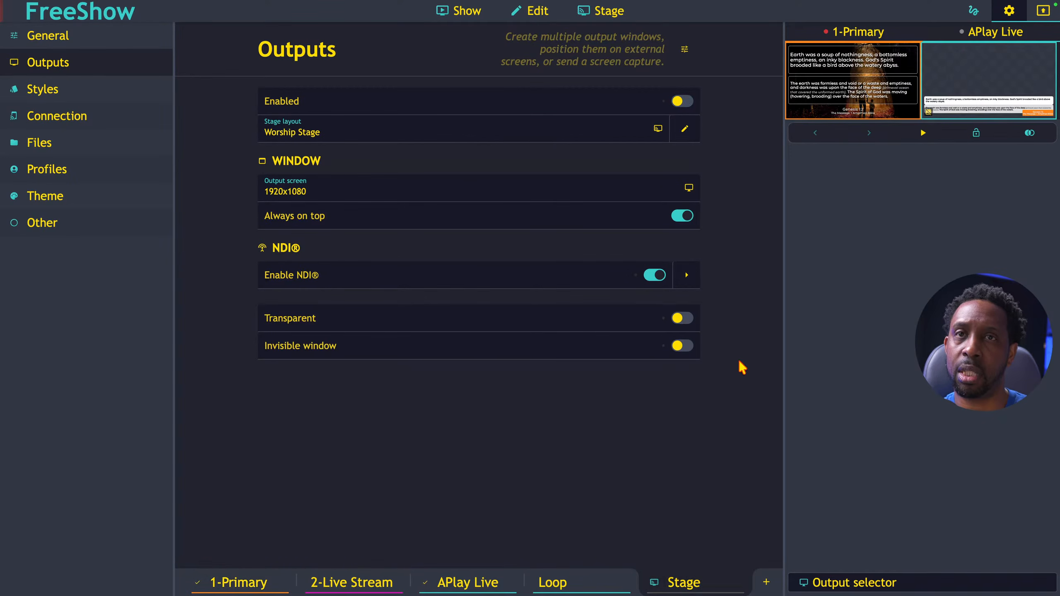
click(681, 102)
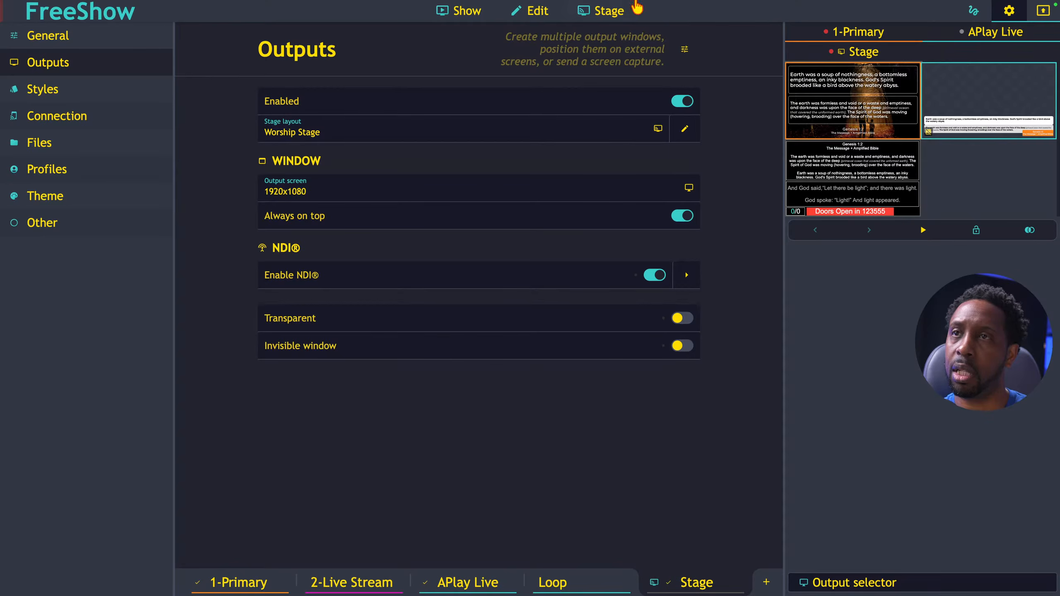
Step: Turn off the Stage Message variable and inspect the Stage output at full size
click(465, 12)
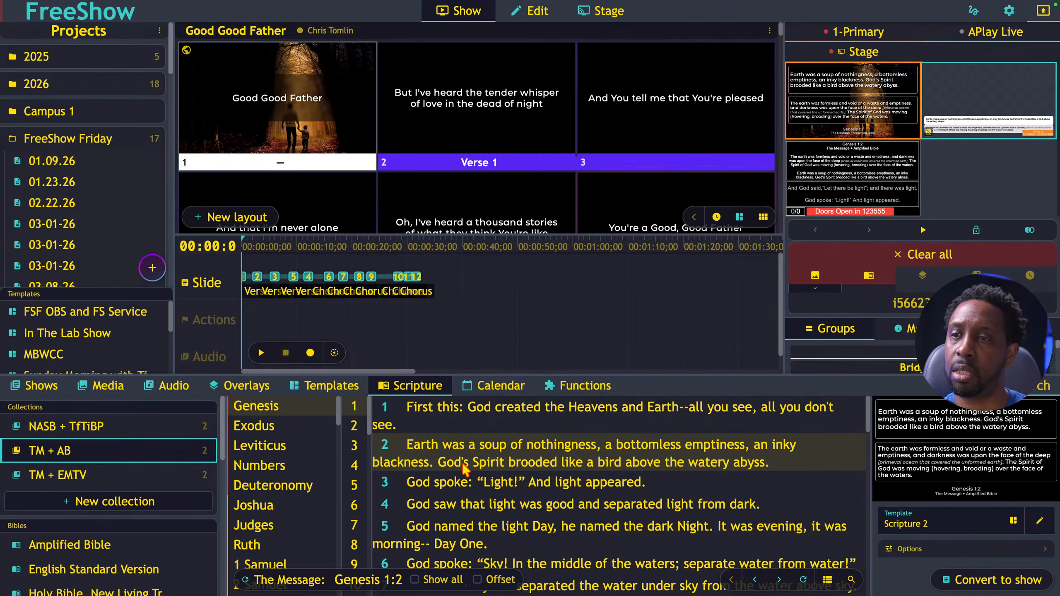
click(564, 387)
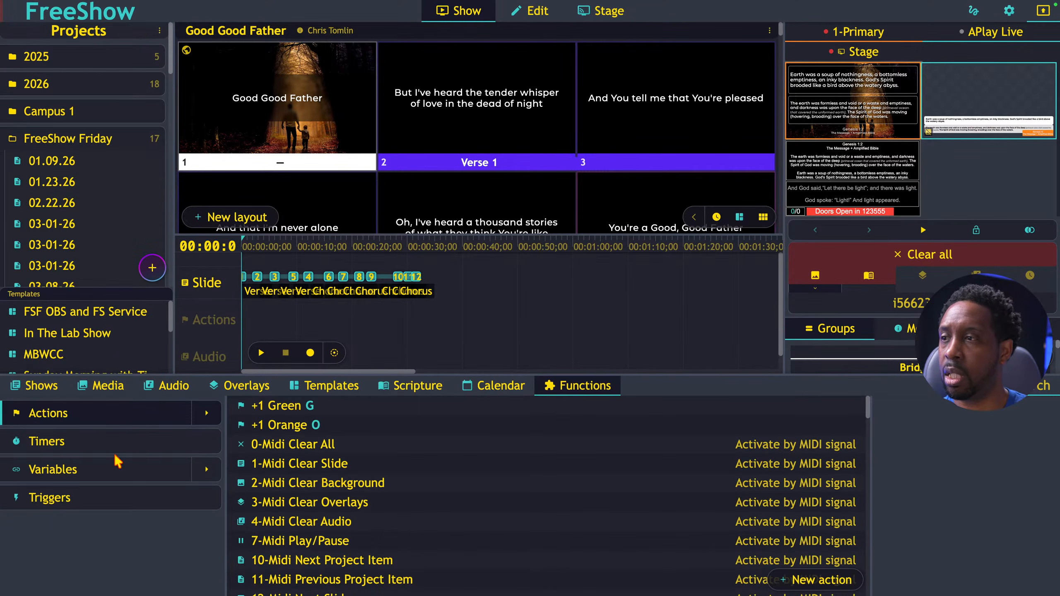
click(107, 471)
scroll(319, 591, down, 15)
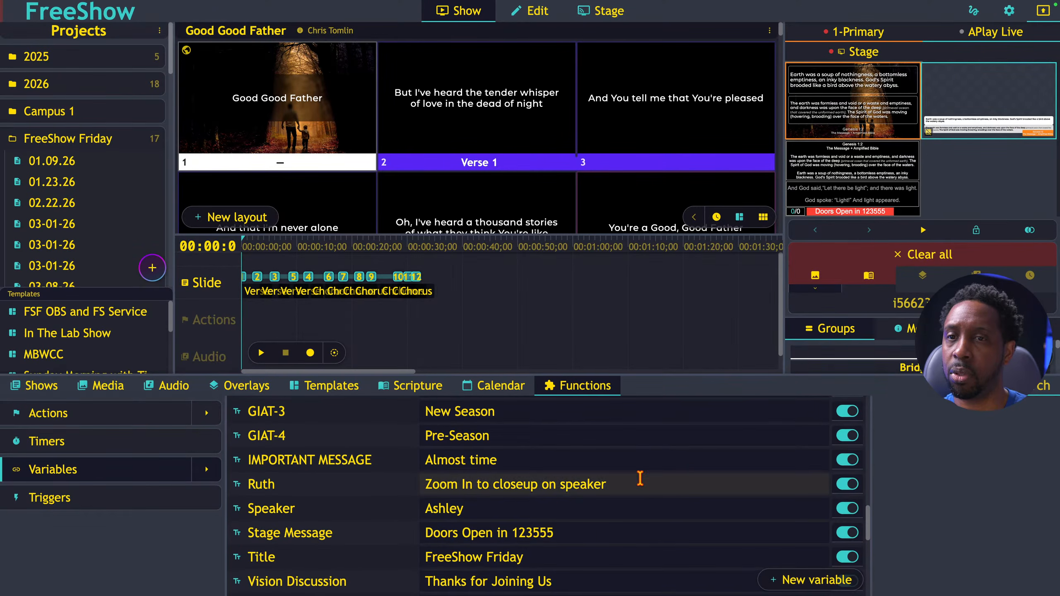
scroll(692, 480, down, 1)
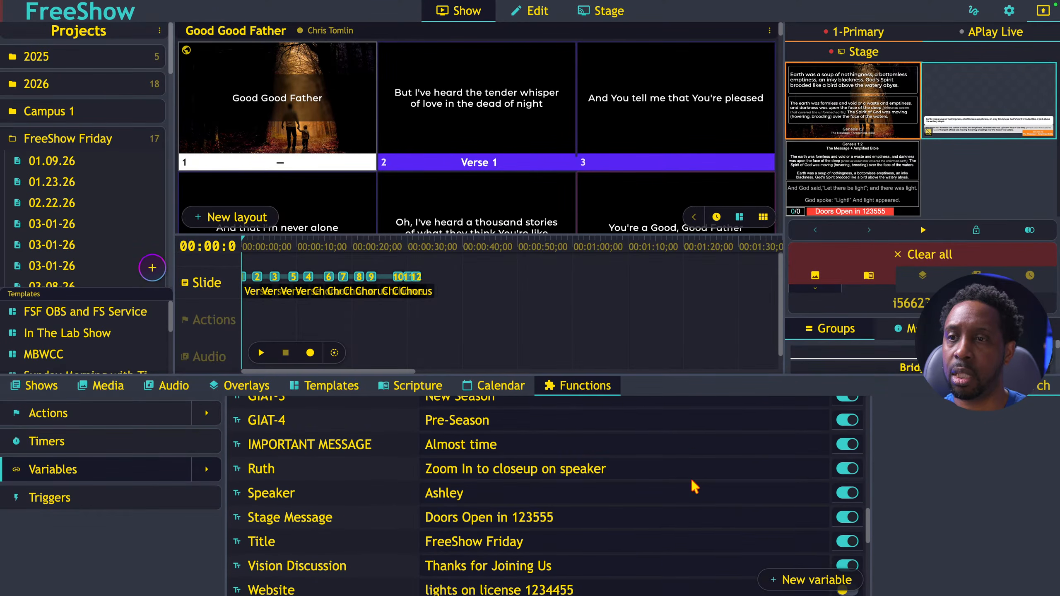
click(847, 518)
double_click(854, 177)
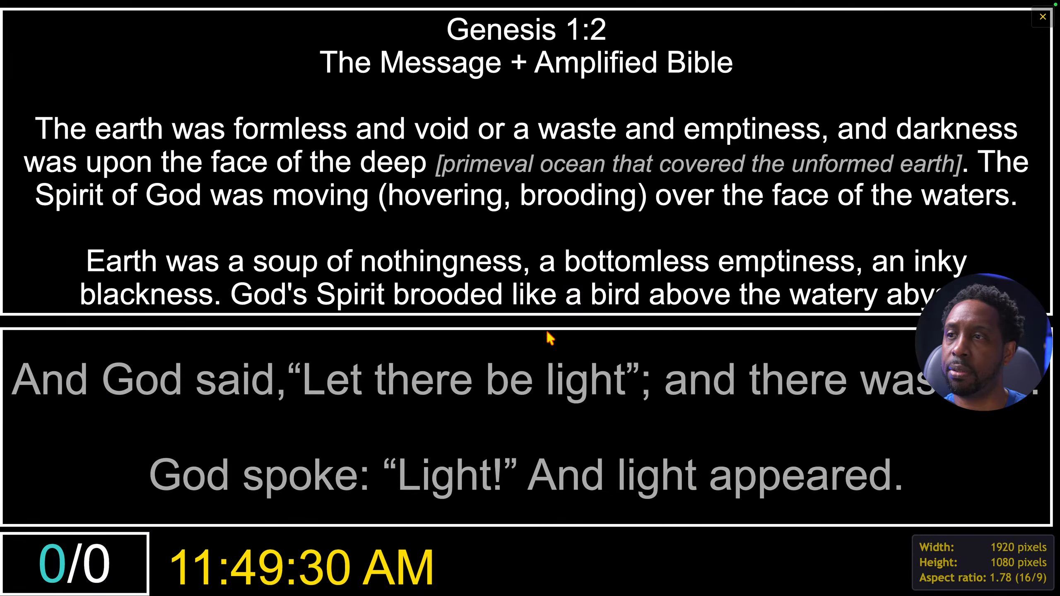
key(Escape)
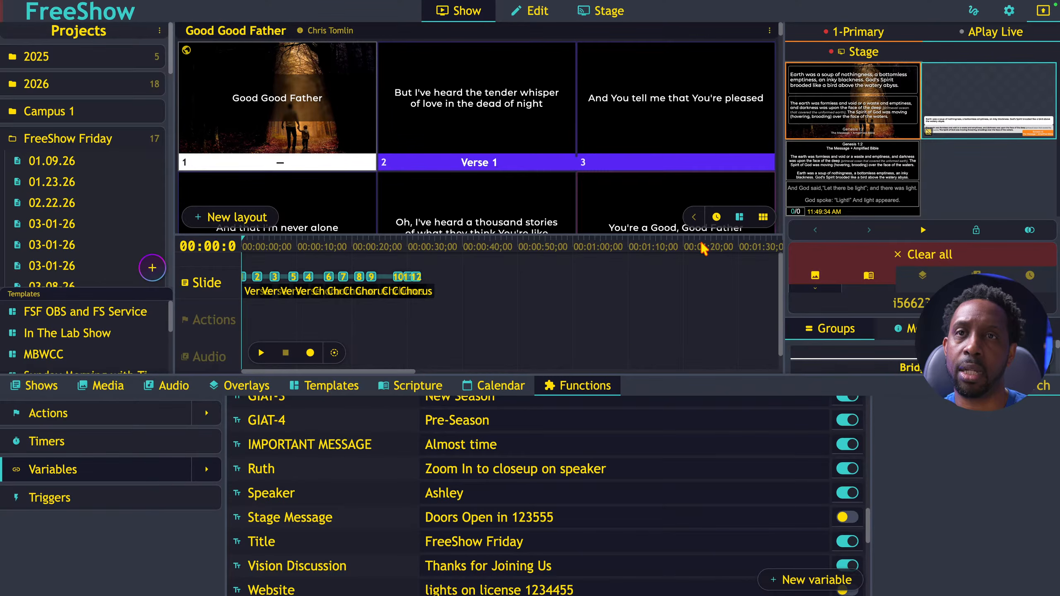
Step: Examine the next-slide textbox settings and the available items in the Worship Stage layout
click(608, 18)
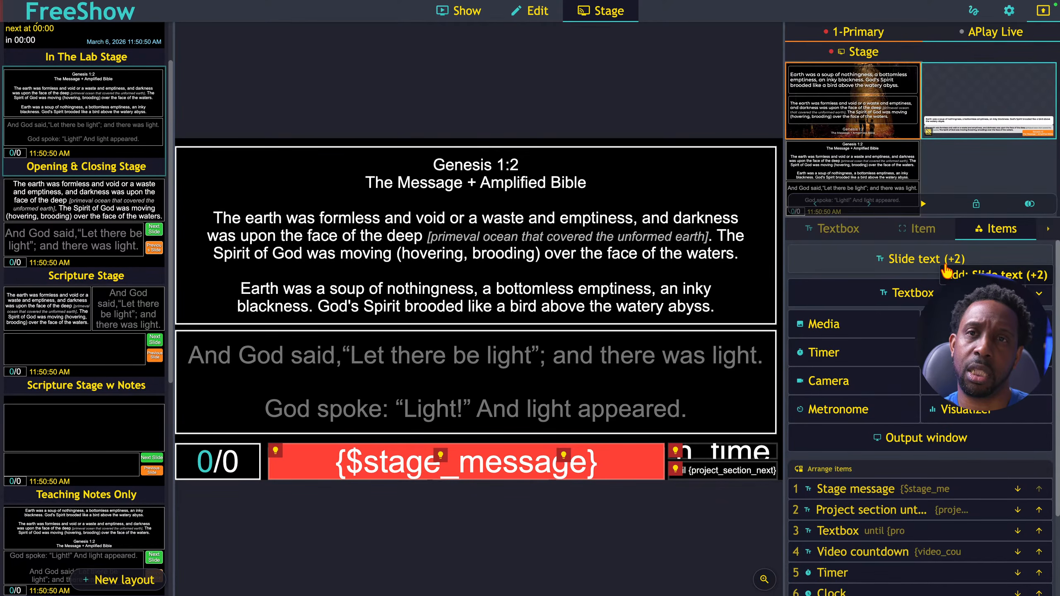
click(675, 364)
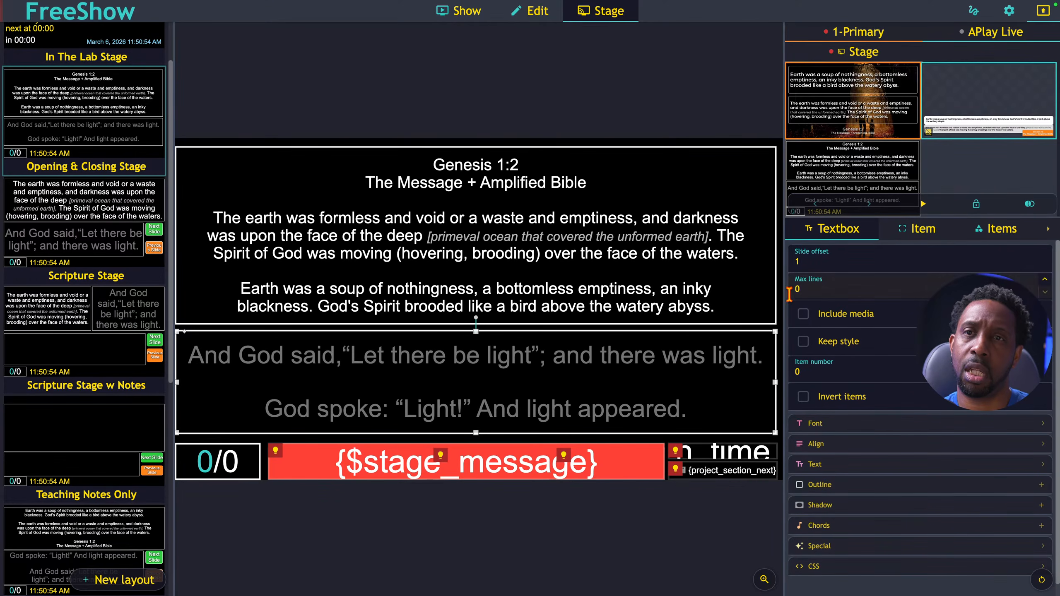
click(997, 229)
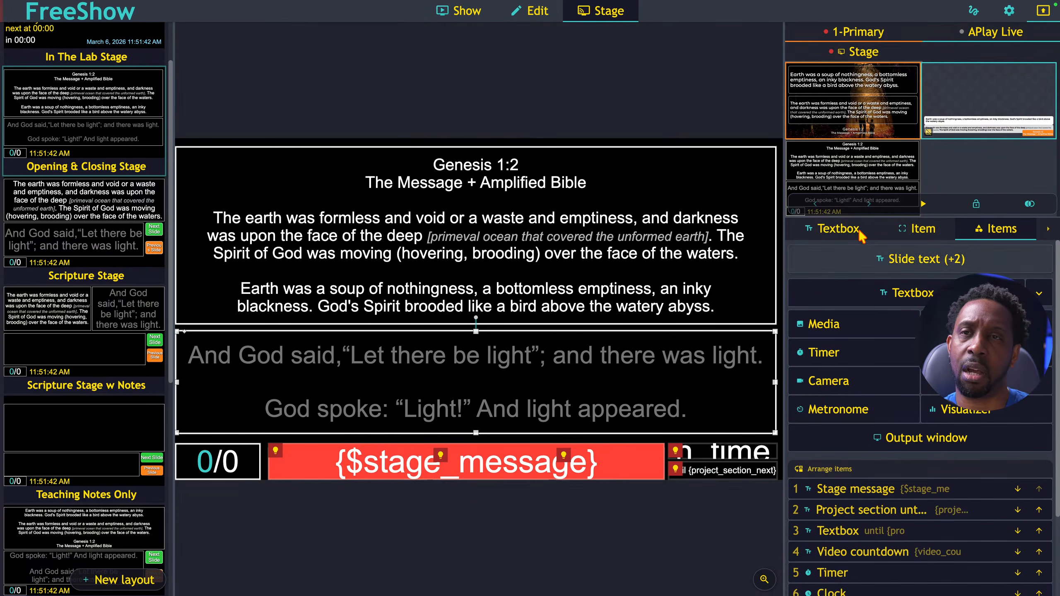
Step: Review the scripture display options of the TM + AB collection and the actions available for Genesis 1:2
click(464, 10)
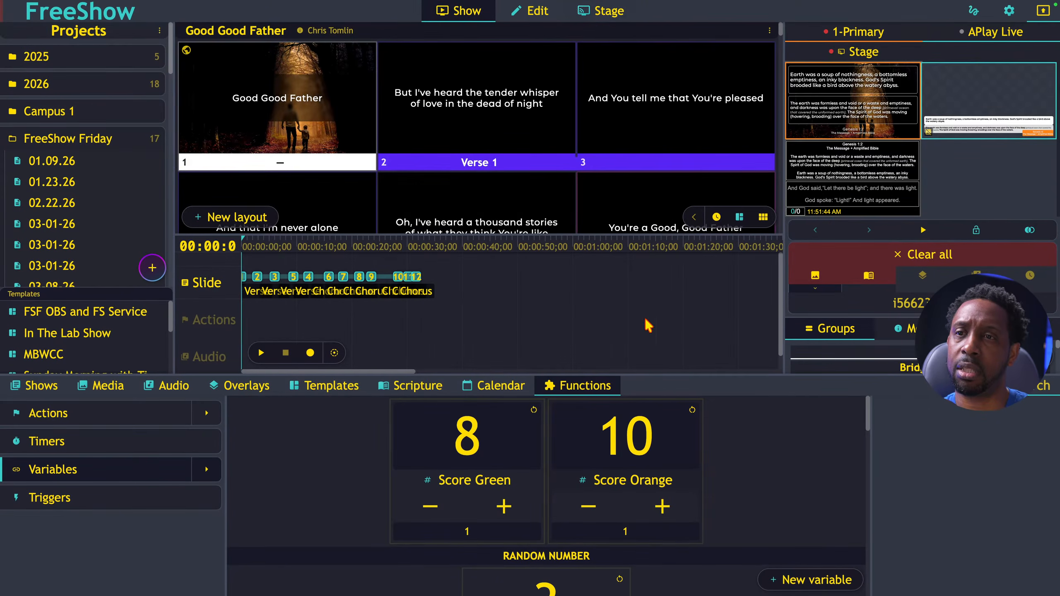
click(411, 387)
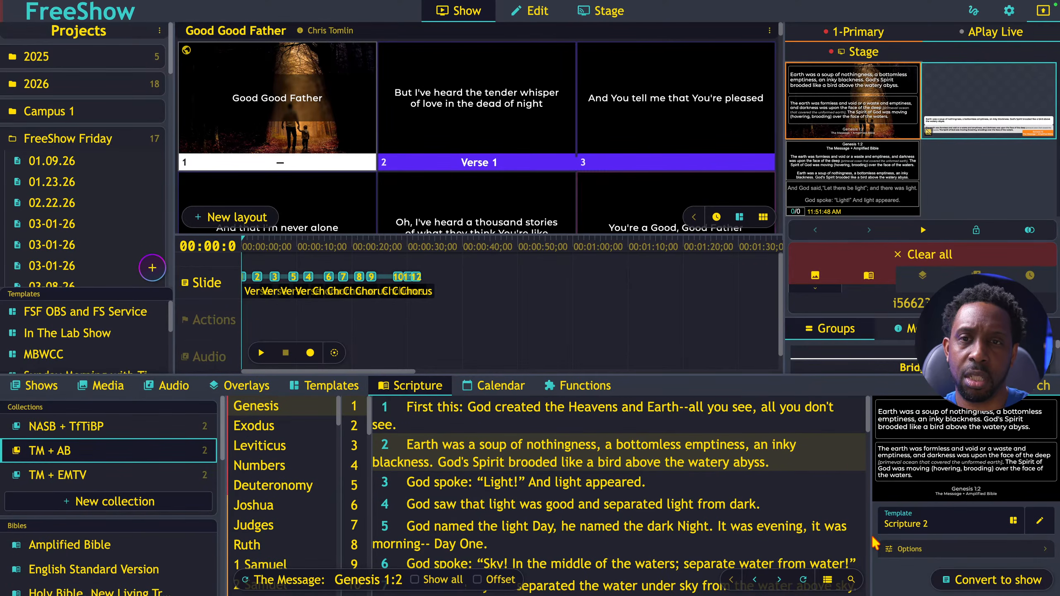
click(1044, 549)
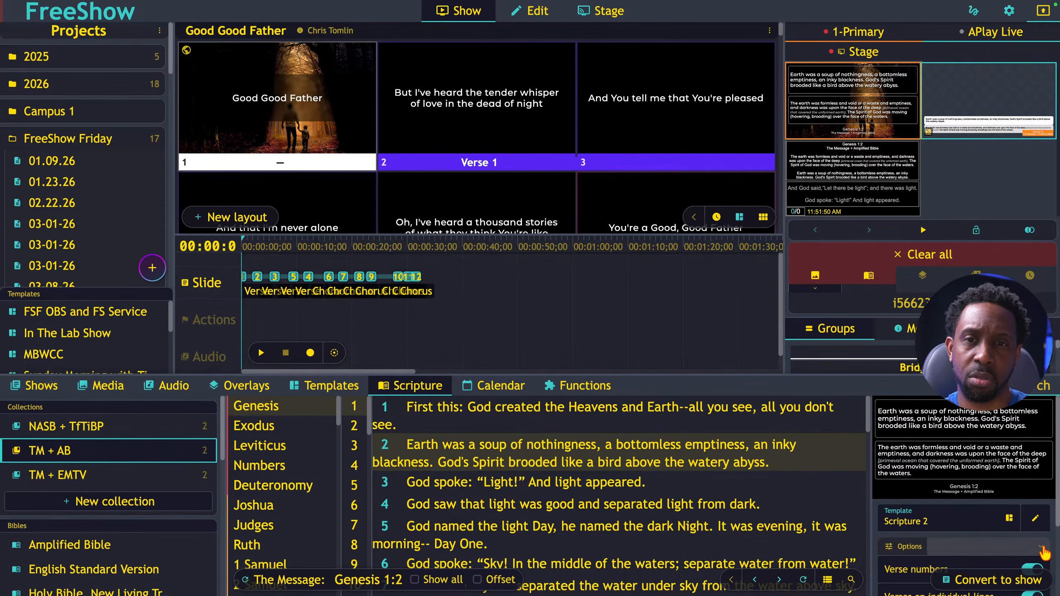
scroll(968, 509, down, 3)
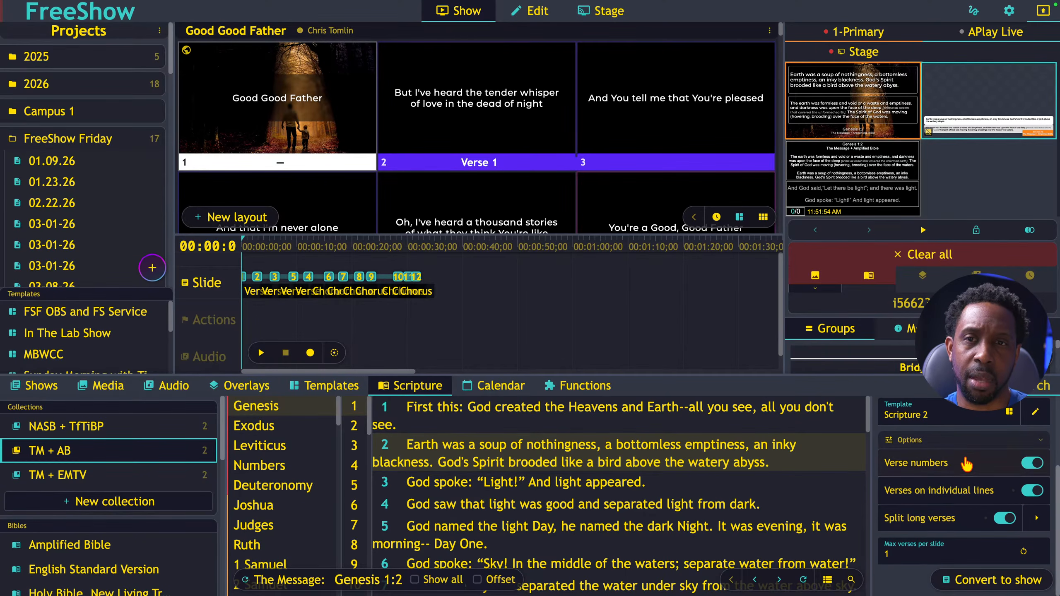
right_click(638, 447)
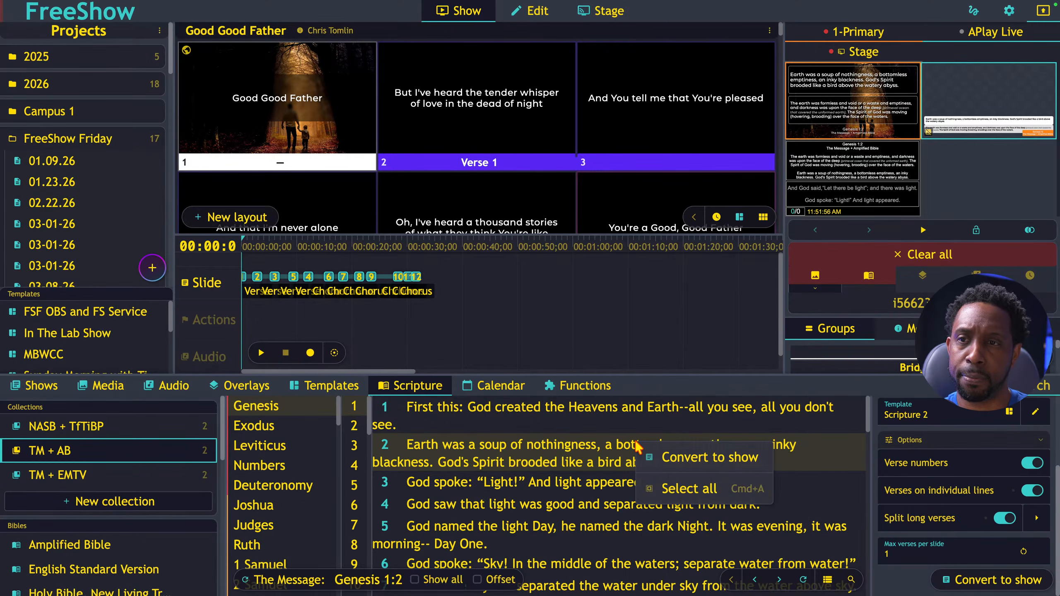
click(899, 589)
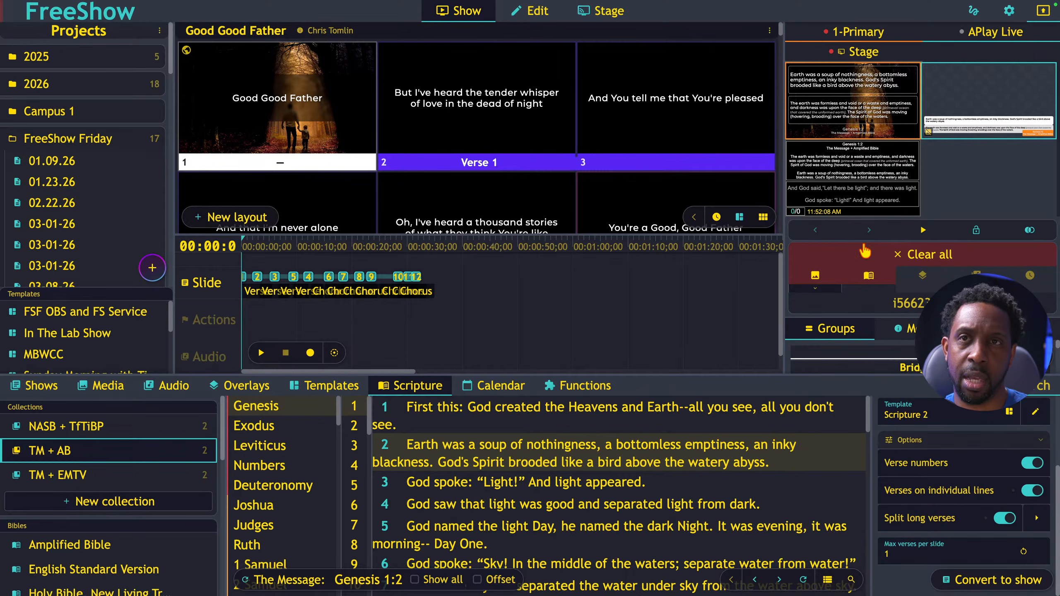
Step: Compare the textbox settings of the current-slide and next-slide text items in the stage layout
click(611, 14)
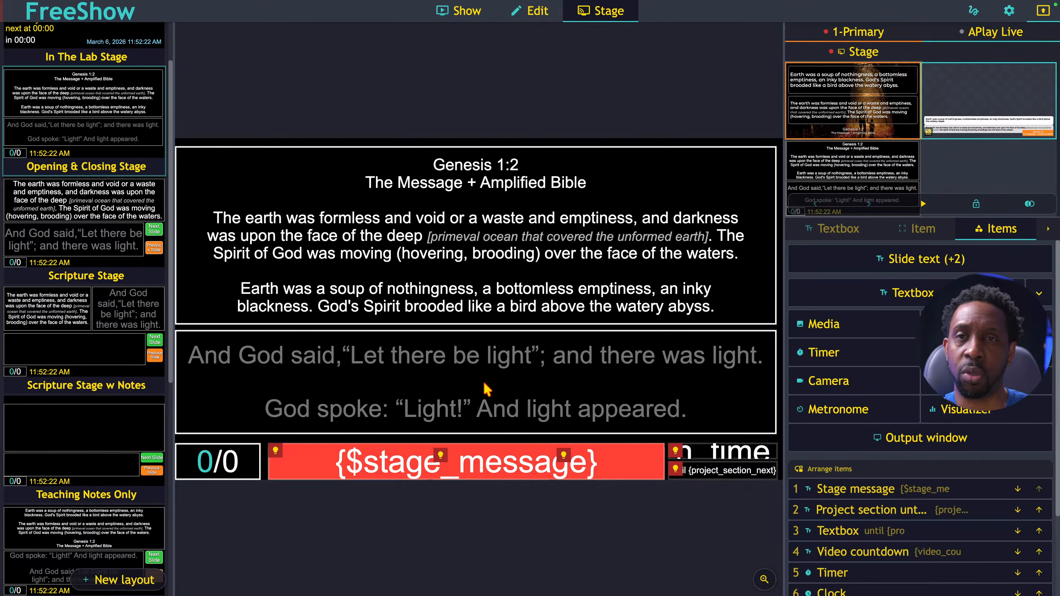
click(479, 259)
click(466, 360)
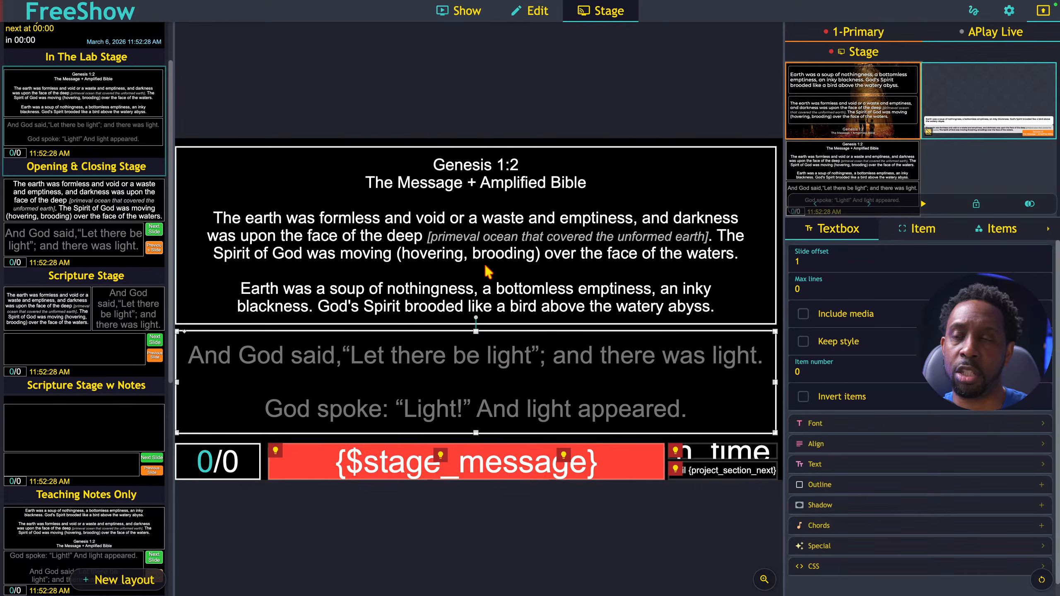
click(869, 204)
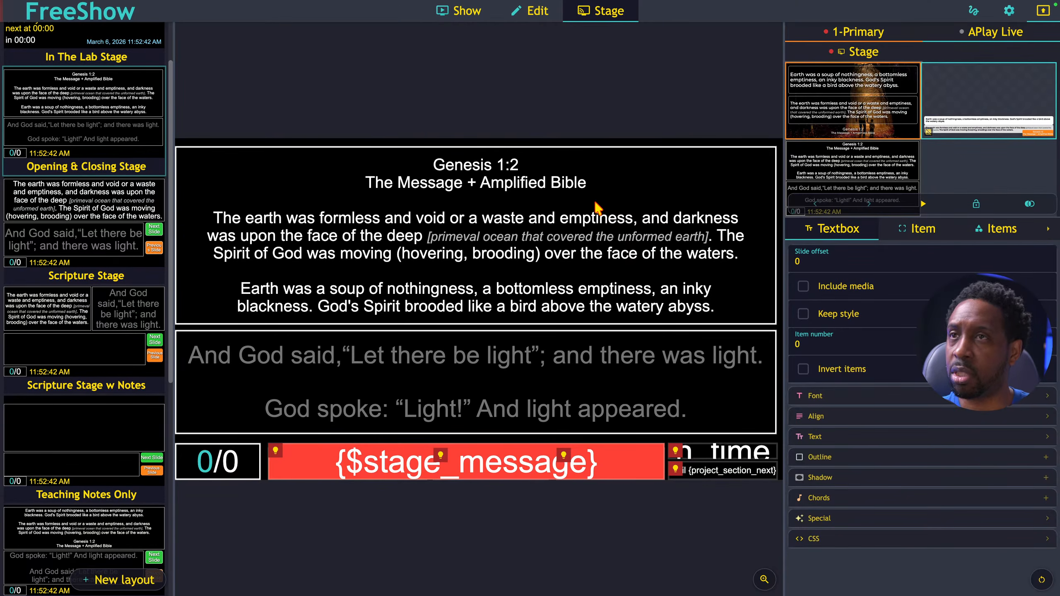
Step: Turn on the TM + AB verse offset with the Amplified Bible offset by 1, and check Genesis 1:3 on the primary output
click(465, 12)
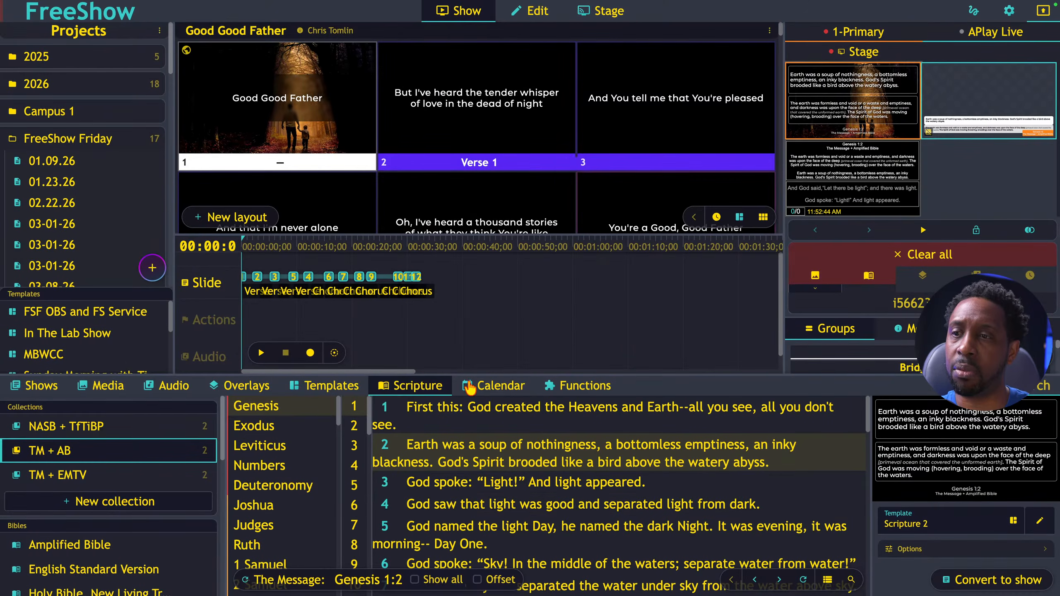
click(478, 580)
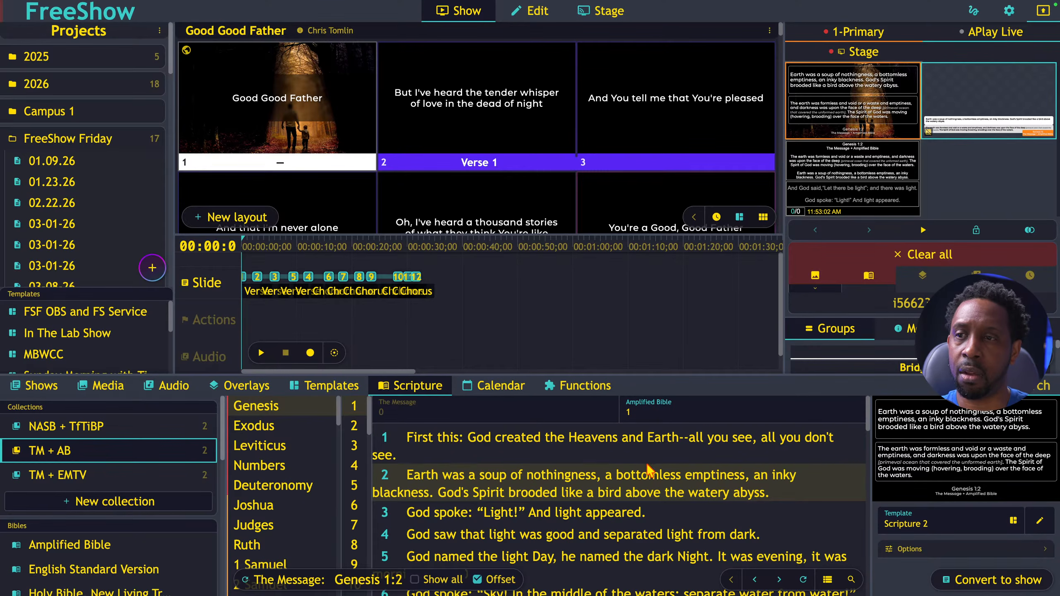
click(494, 517)
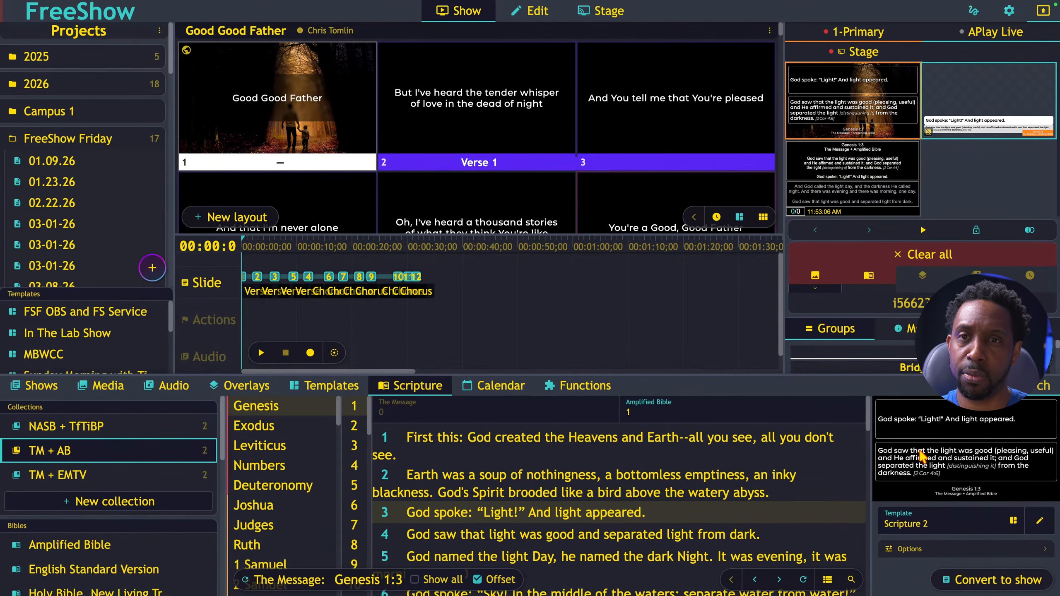
double_click(862, 102)
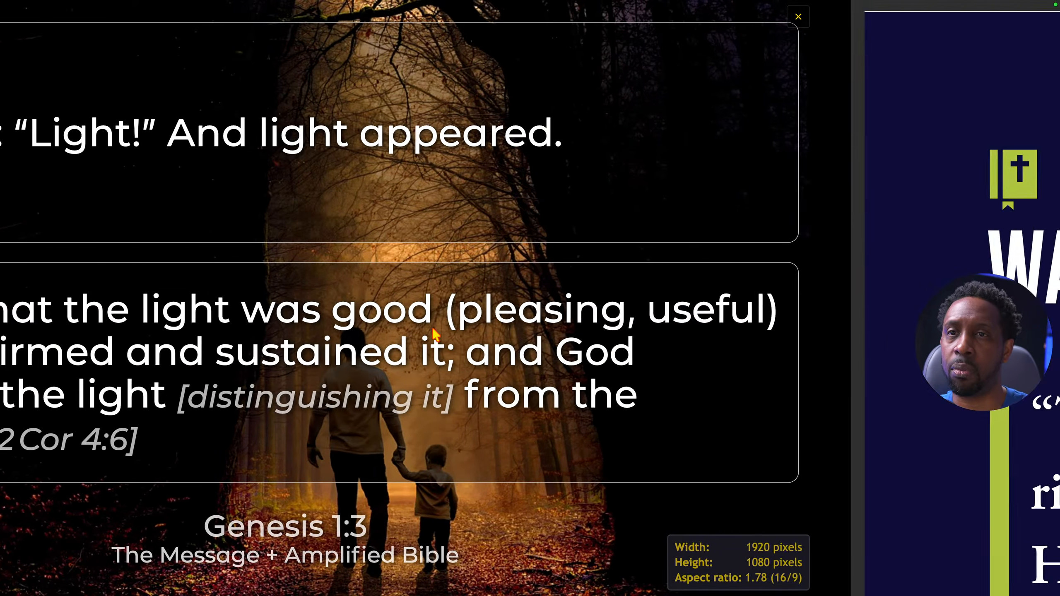
key(Escape)
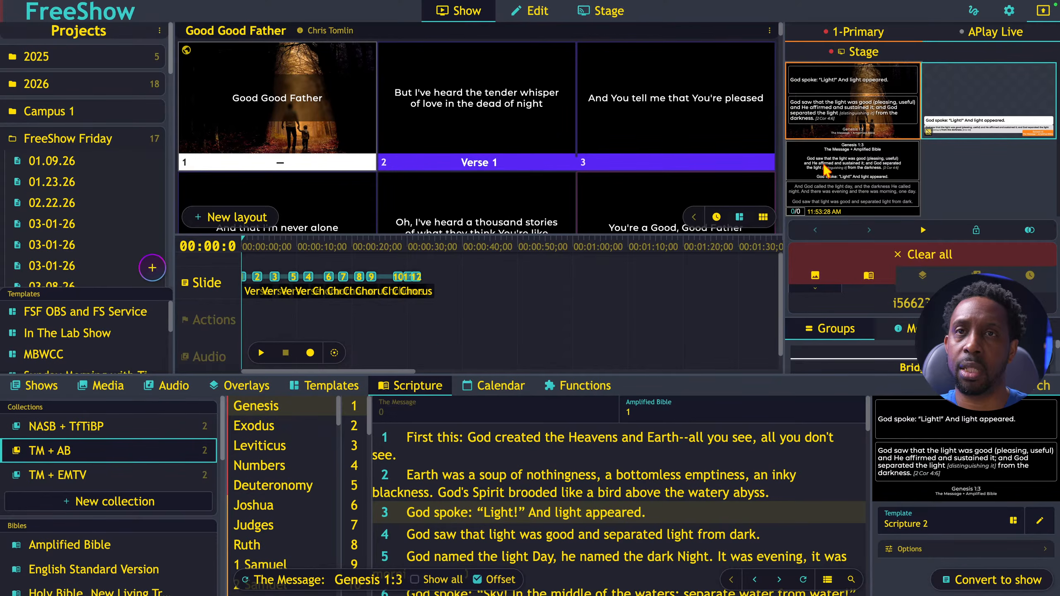
Step: Check how Genesis 1:3 and the following verse appear in the stage layout, and return to the show view
click(601, 12)
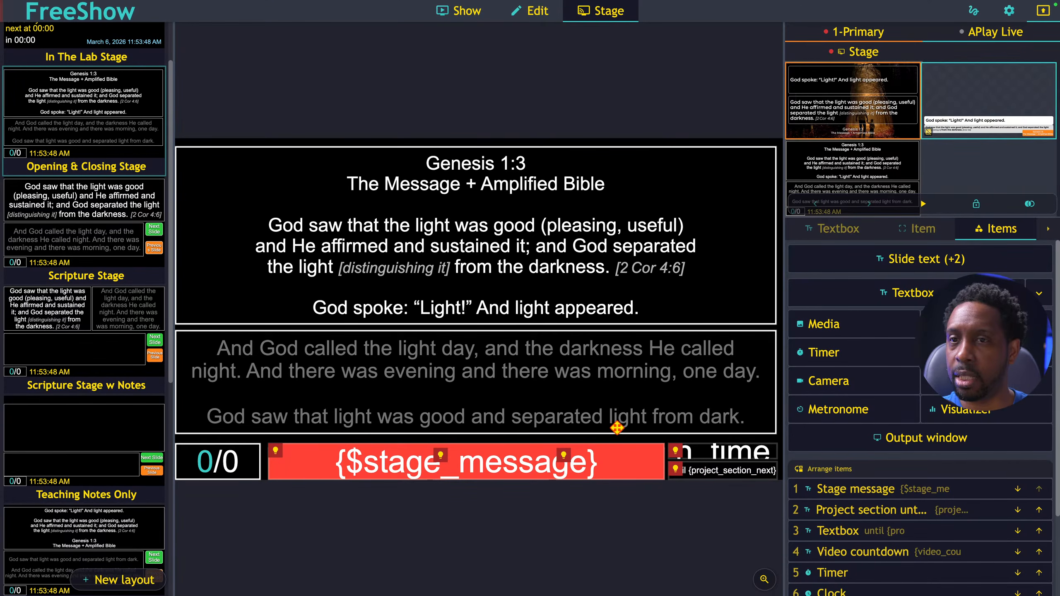
click(463, 15)
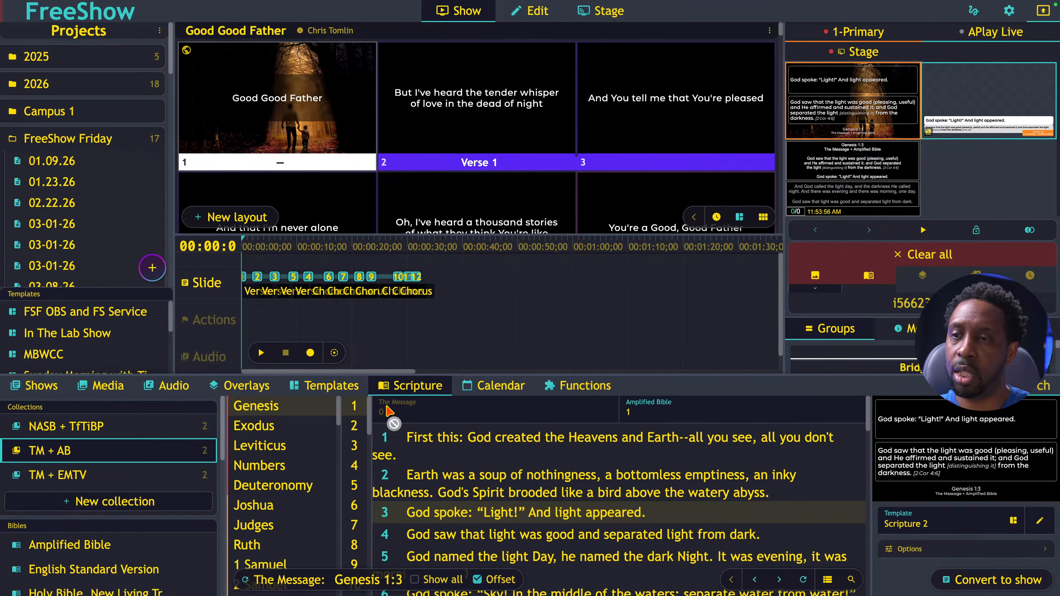
Step: Show all translations of the TM + AB collection, hide the offset settings, and compare the paired verses of Genesis 1
click(416, 581)
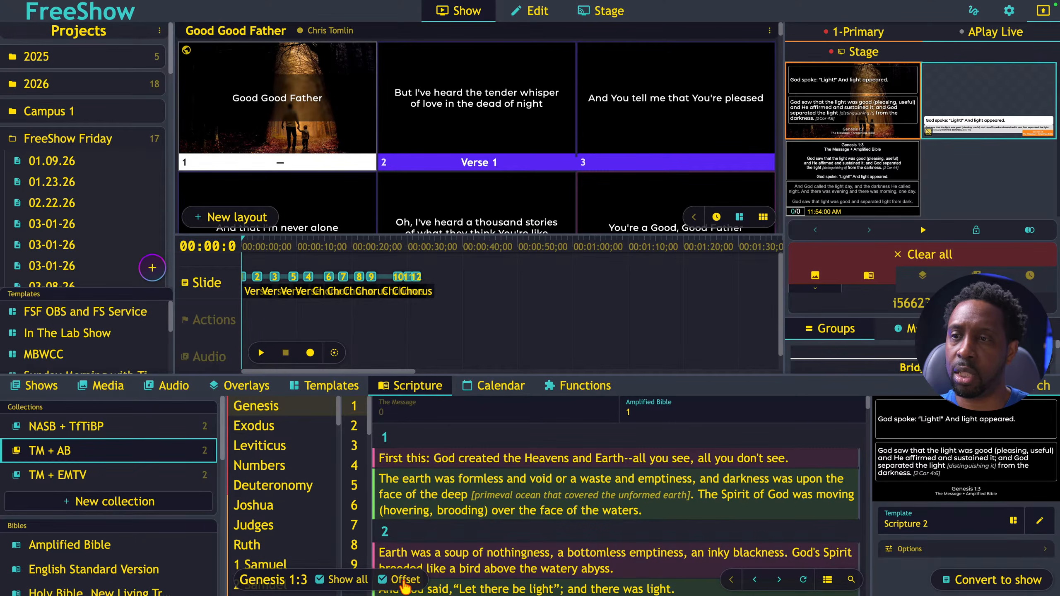
click(389, 583)
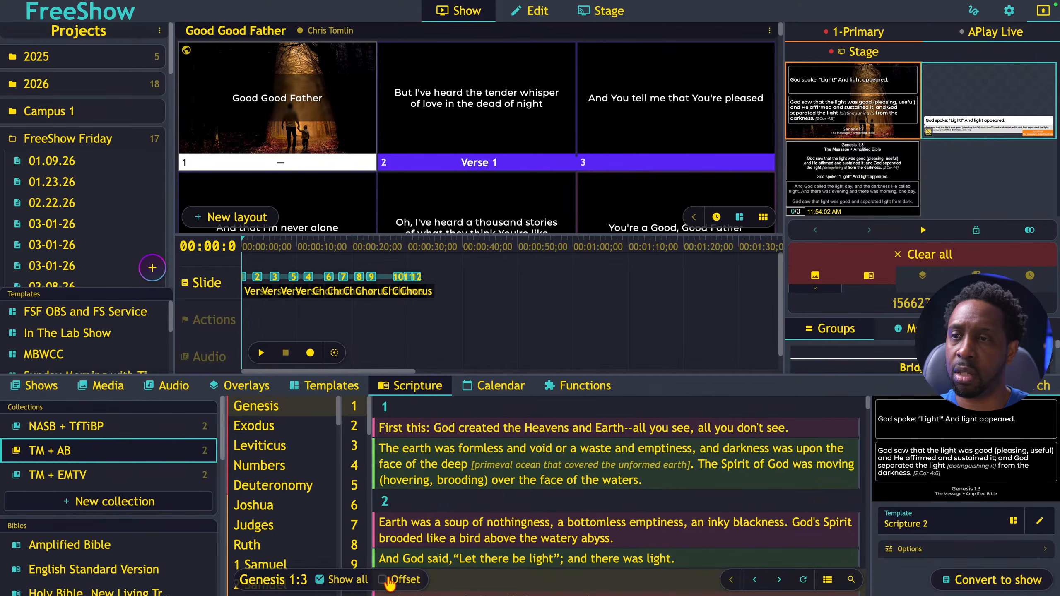
scroll(484, 480, down, 1)
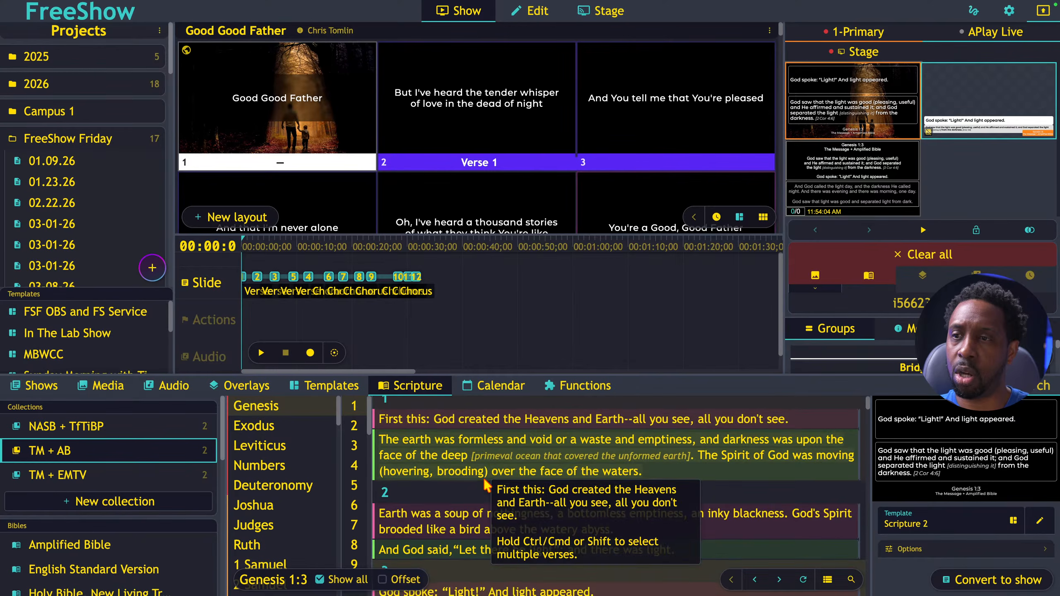
scroll(484, 479, down, 4)
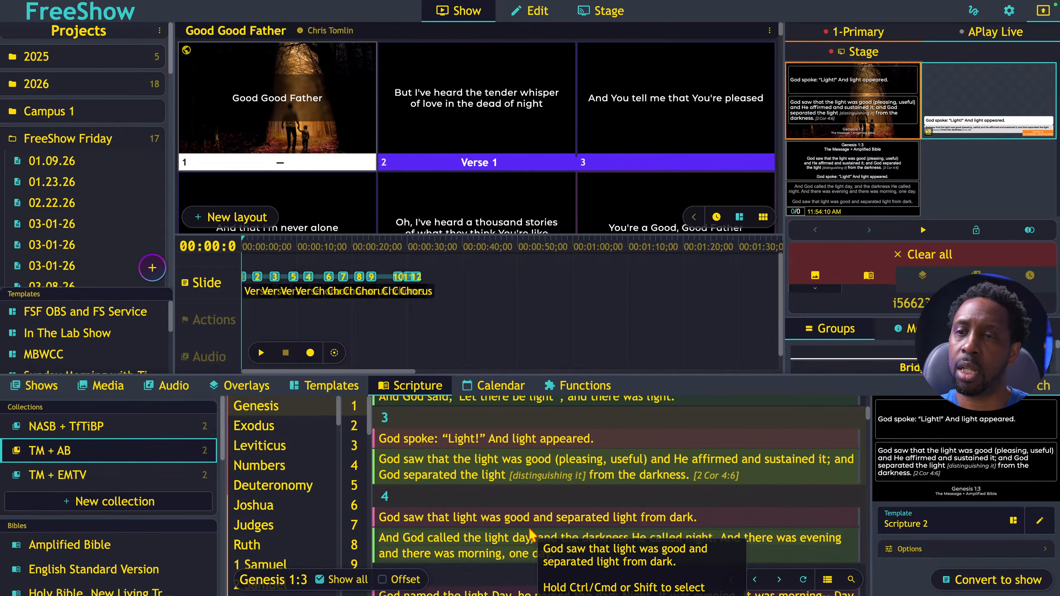
scroll(518, 547, down, 3)
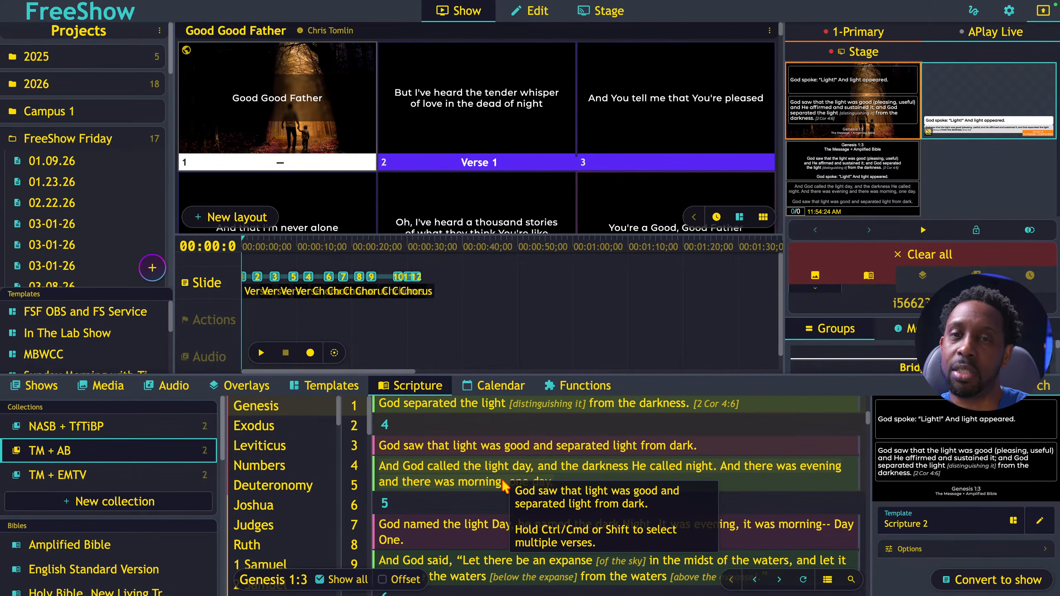
scroll(503, 484, down, 4)
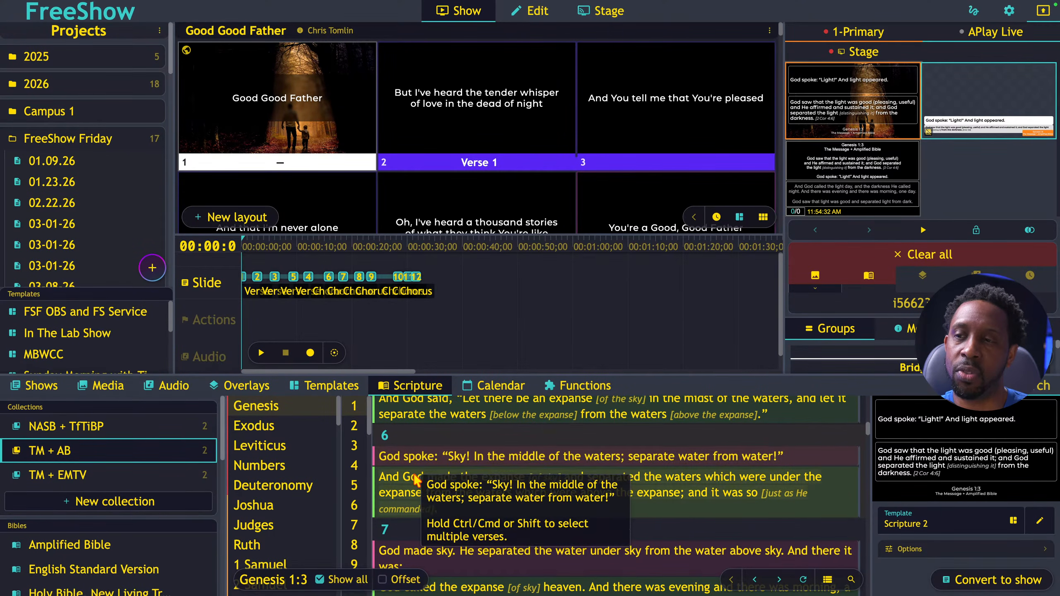
scroll(467, 495, down, 3)
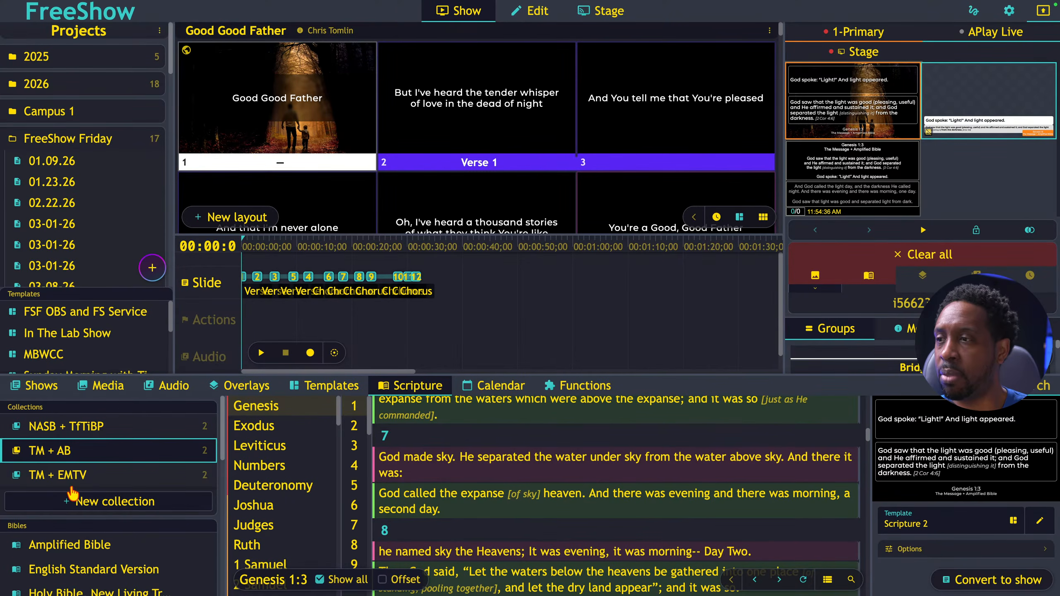
Step: Create a scripture collection from Holy Bible, New Living Translation and The Holy Bible, New International Version
click(100, 501)
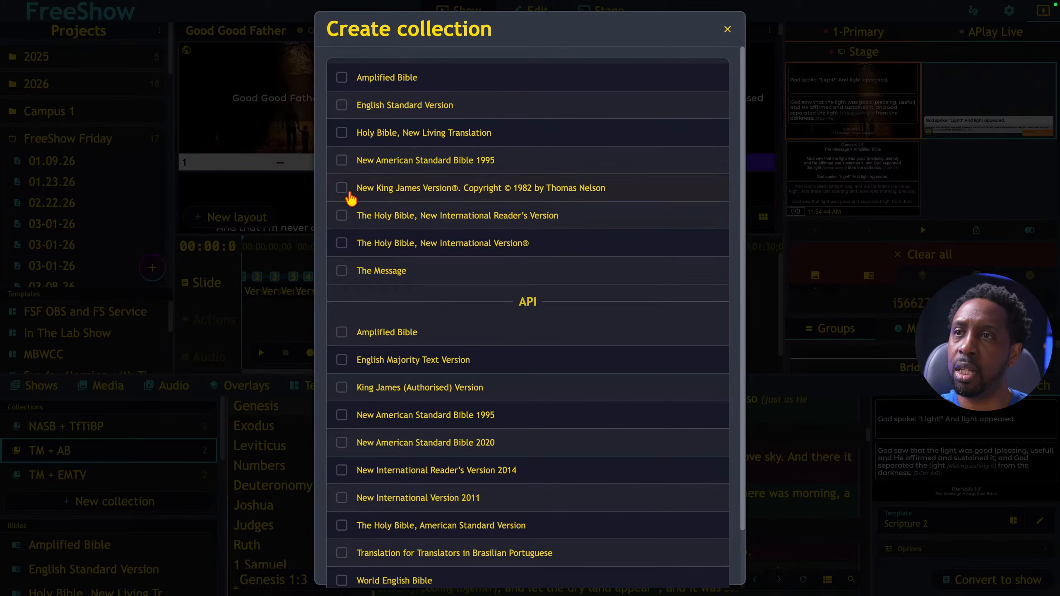
click(343, 133)
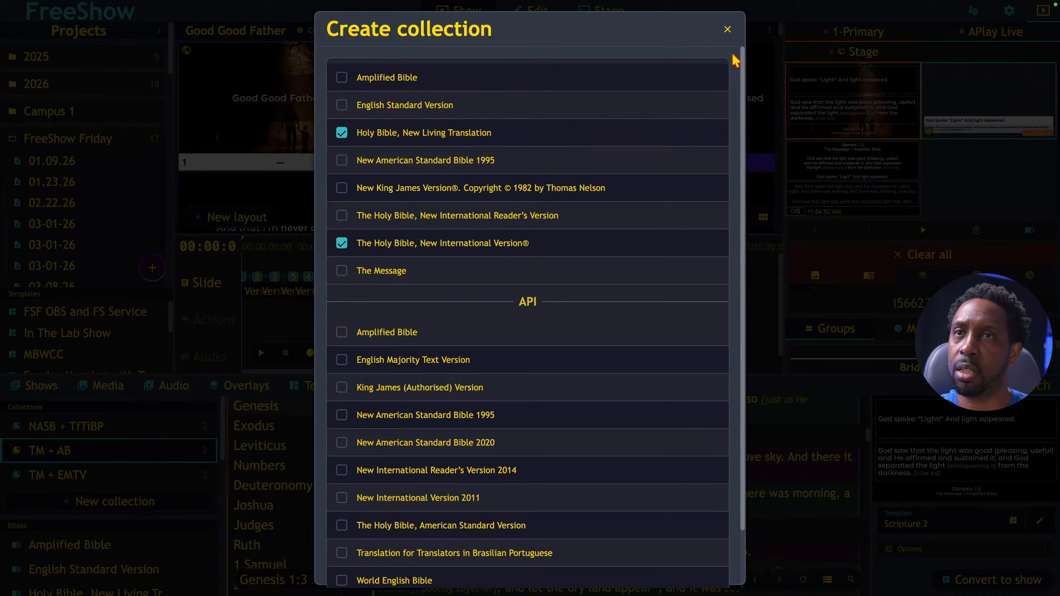
scroll(668, 416, down, 2)
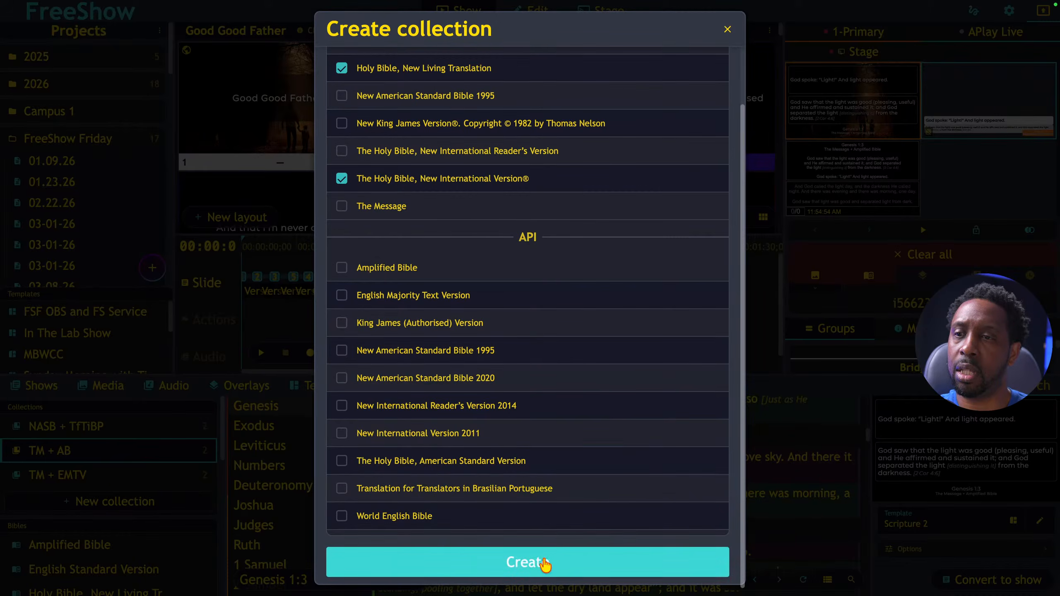
click(541, 560)
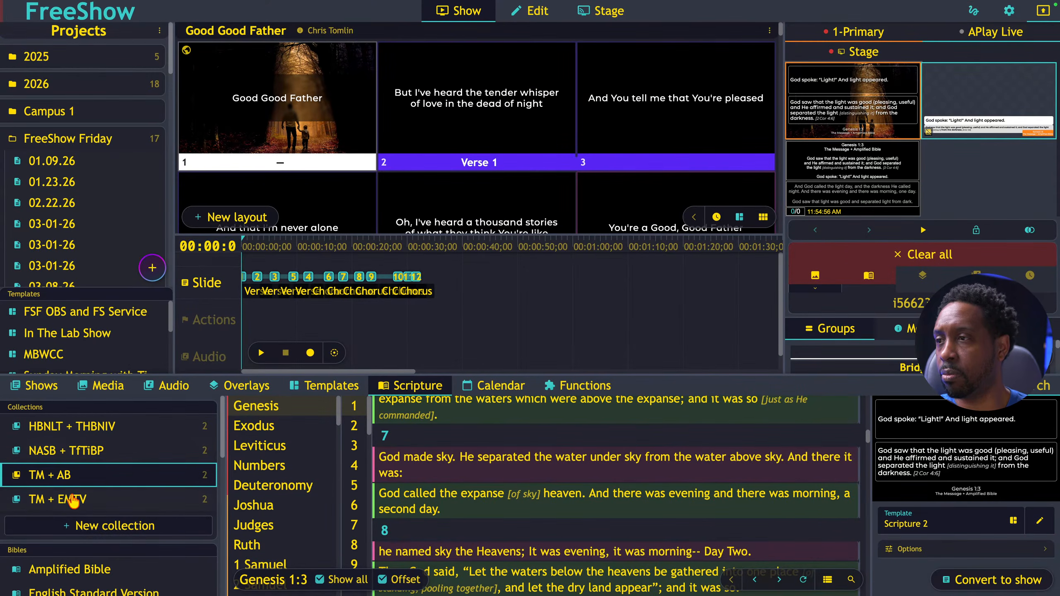
Step: Open the HBNLT + THBNIV collection, browse Genesis, Leviticus and Numbers, and output Numbers 1:1
click(83, 429)
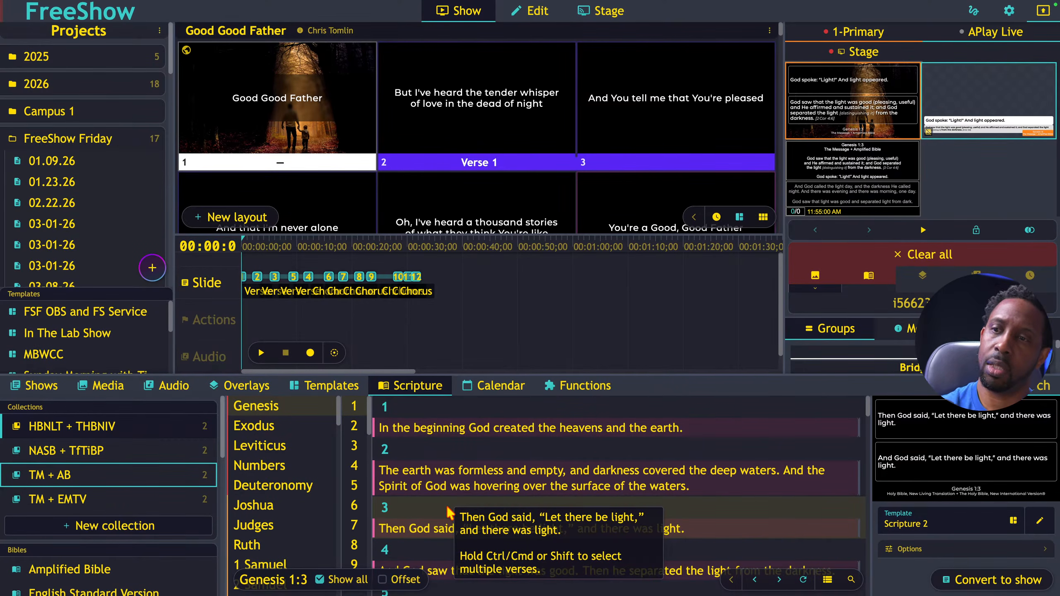
scroll(448, 513, down, 2)
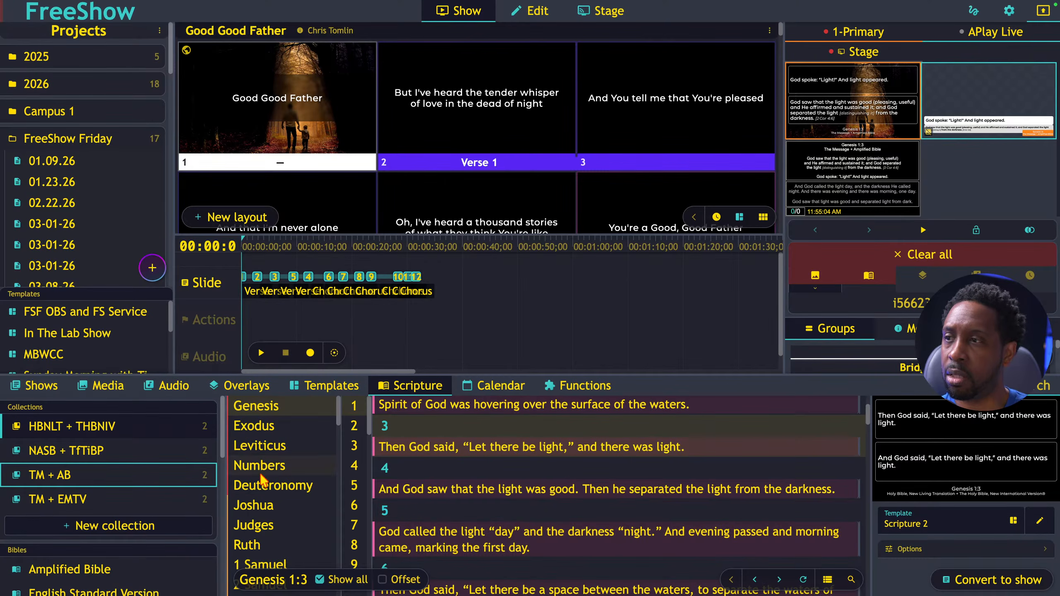
scroll(443, 470, up, 2)
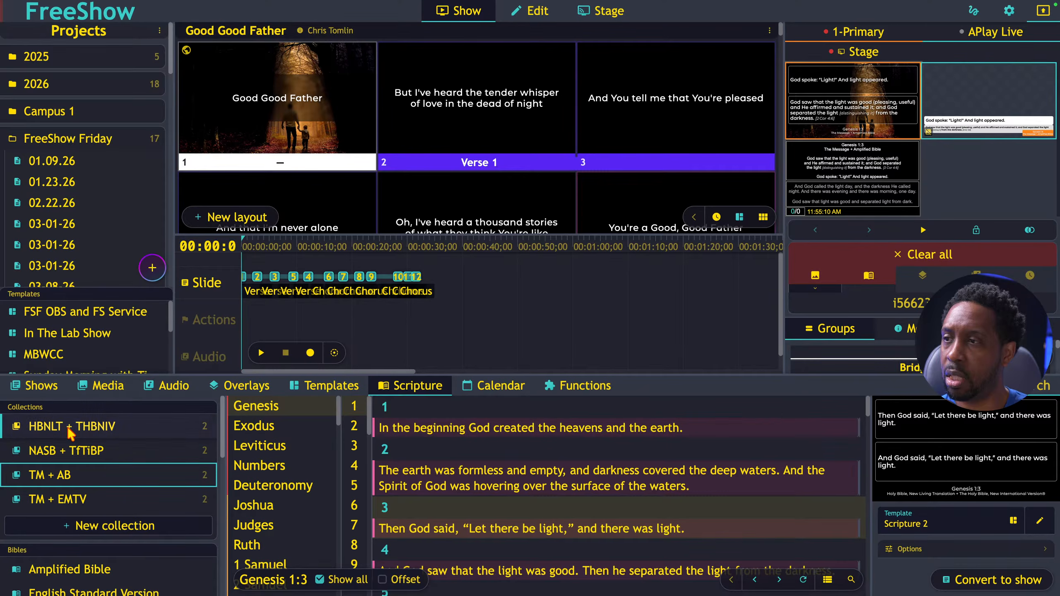
click(260, 446)
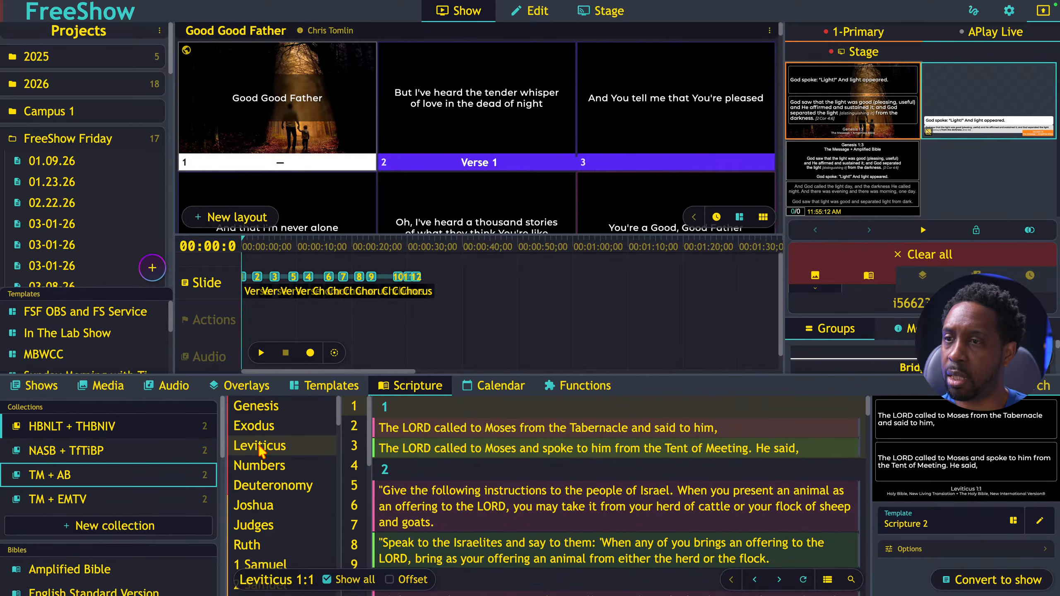
click(261, 470)
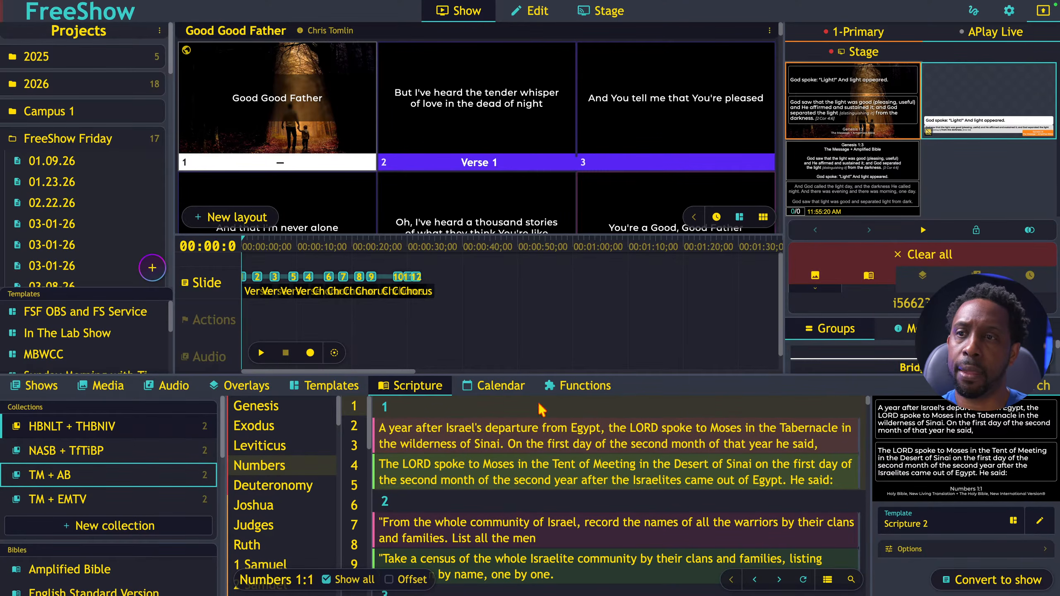
double_click(478, 465)
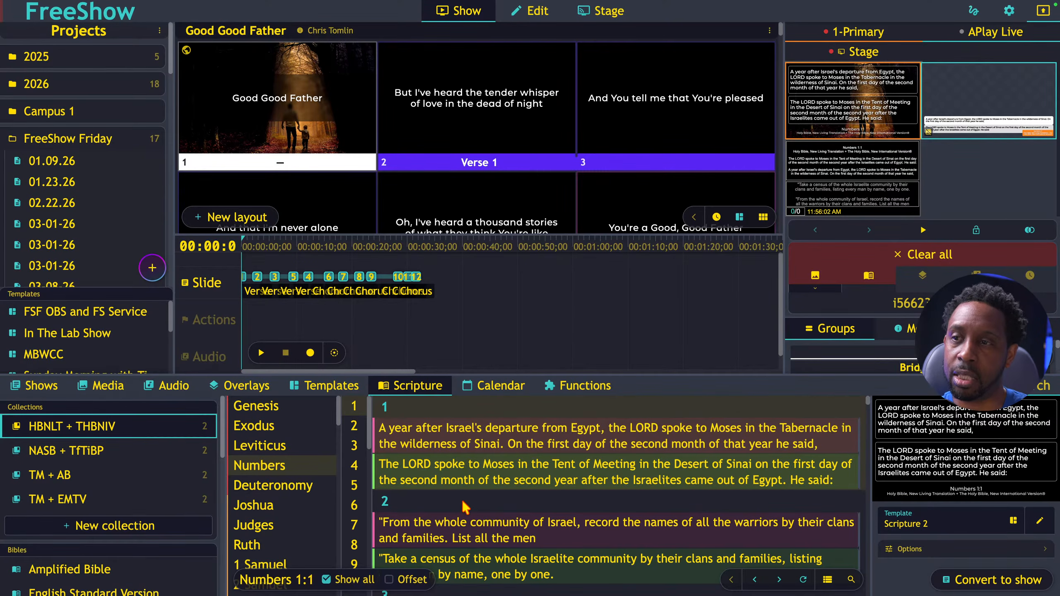
Step: View Numbers 1 in one translation at a time, alternating New Living Translation and New International Version, and show all translations again
click(326, 581)
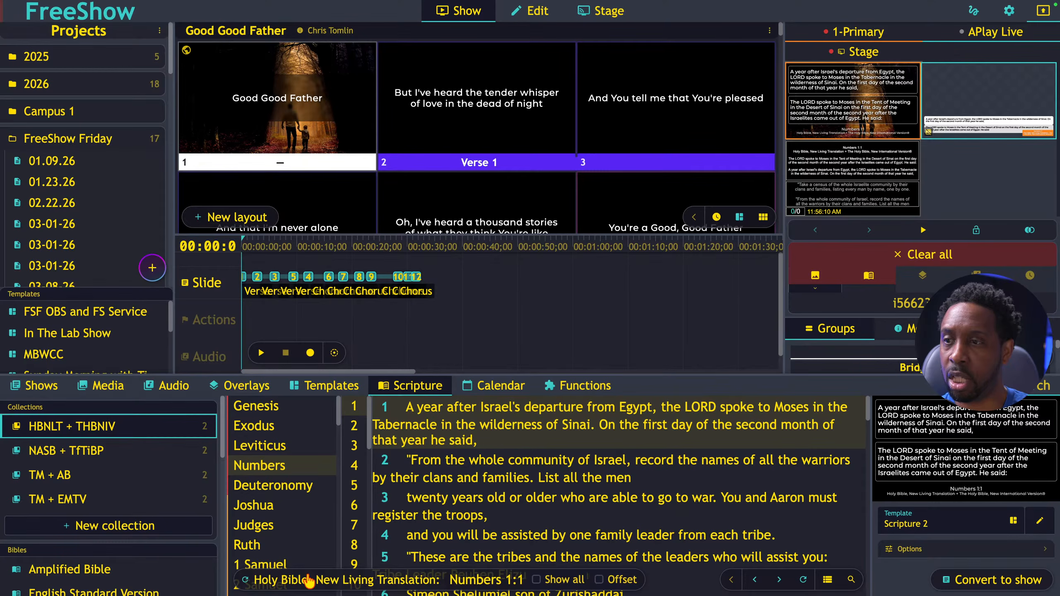
click(324, 583)
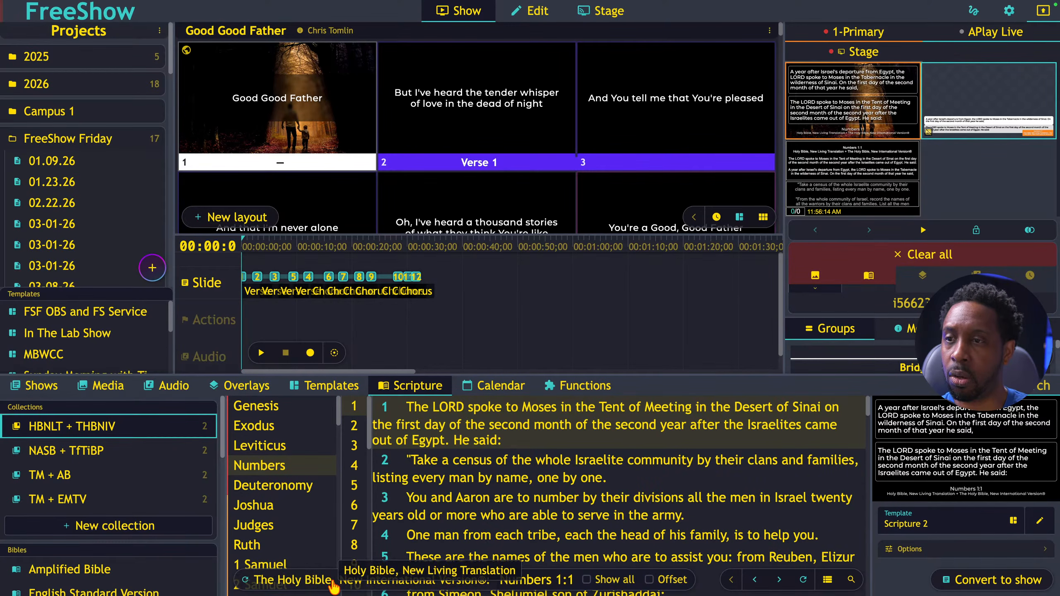
click(333, 587)
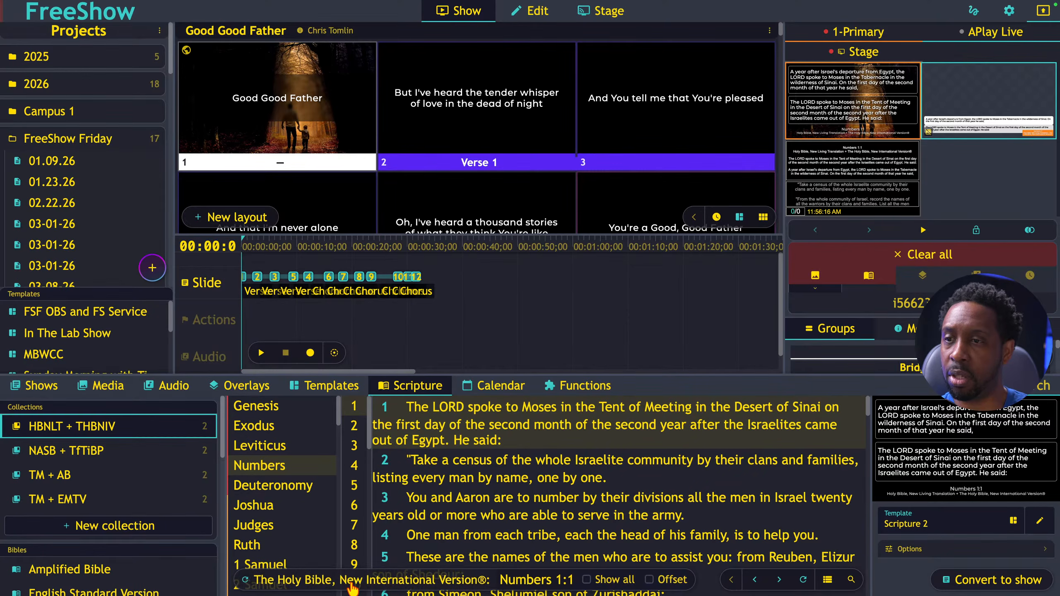
click(352, 581)
click(352, 581)
click(352, 581)
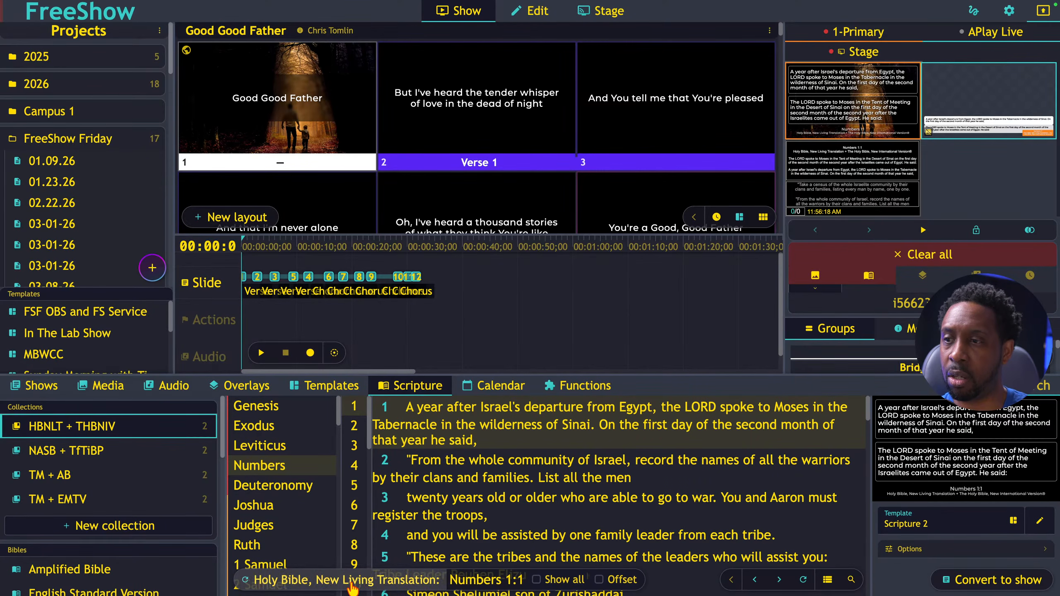
click(246, 581)
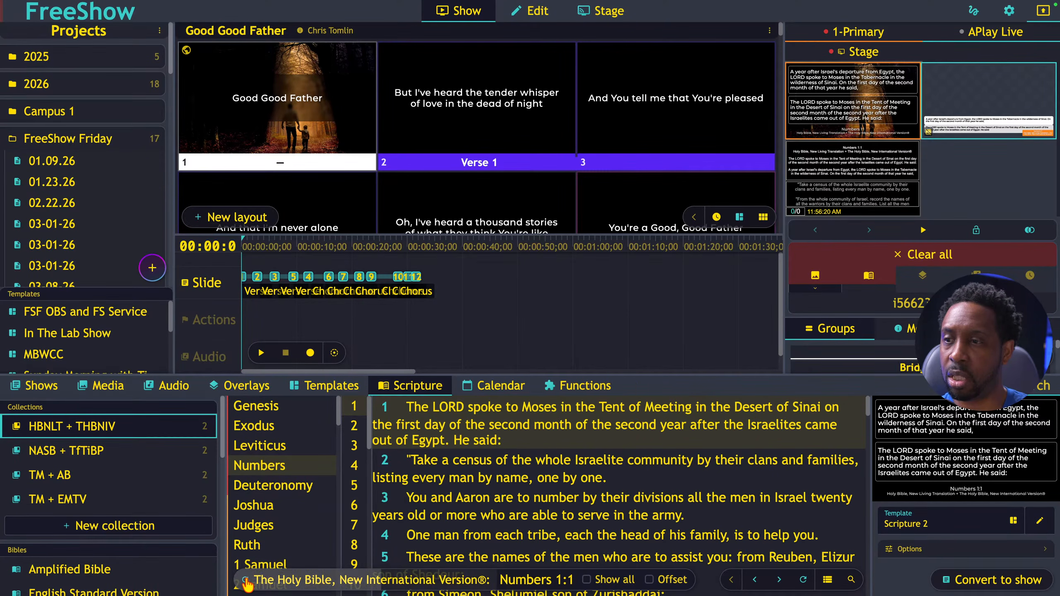
click(246, 582)
click(247, 582)
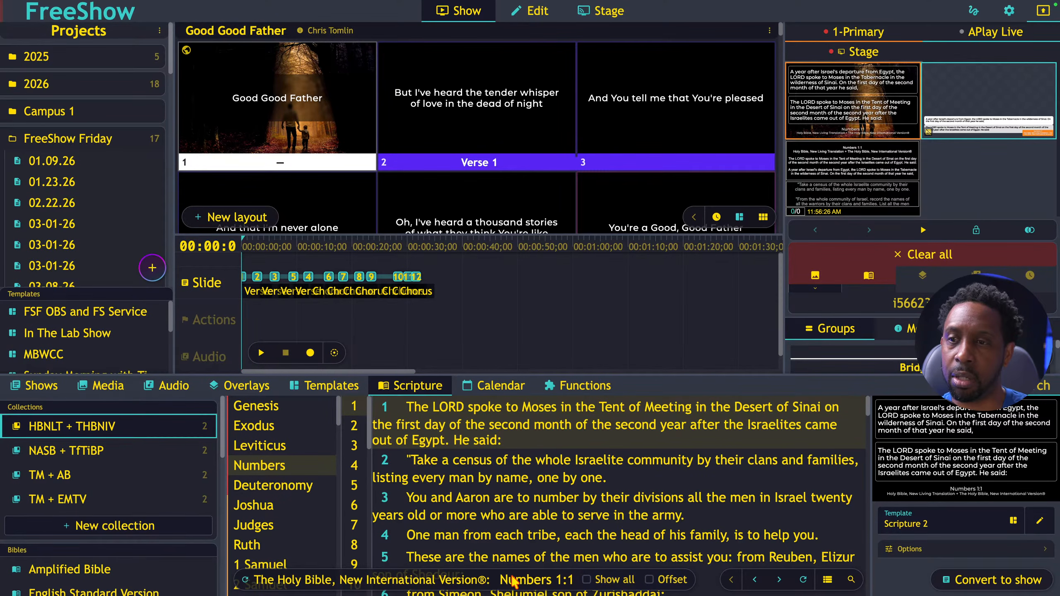
click(586, 582)
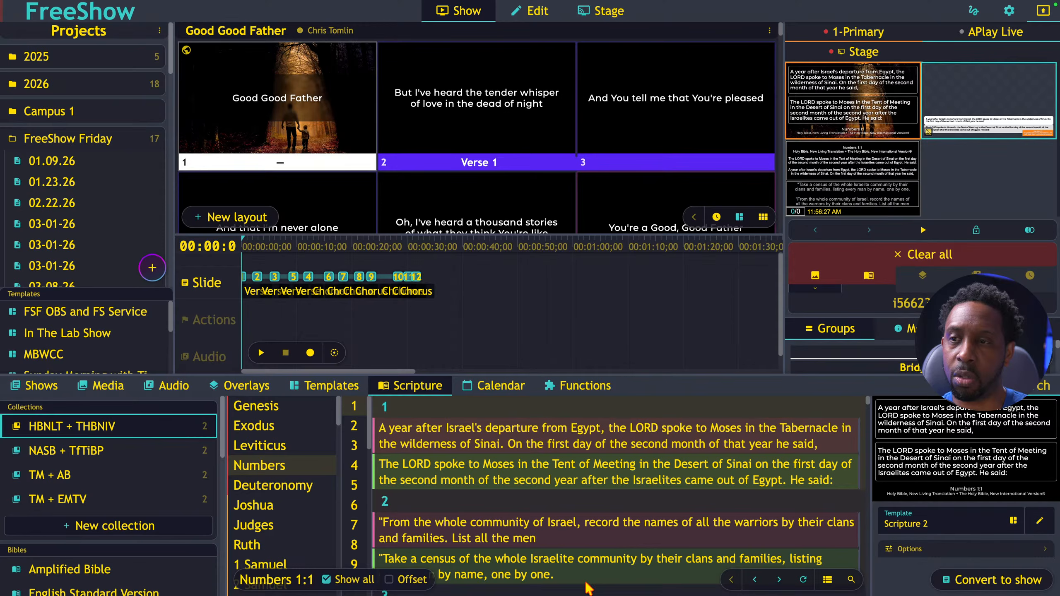
Step: Output Numbers 1:2 with the collection's verse offset settings shown, and enlarge the primary output preview
click(574, 537)
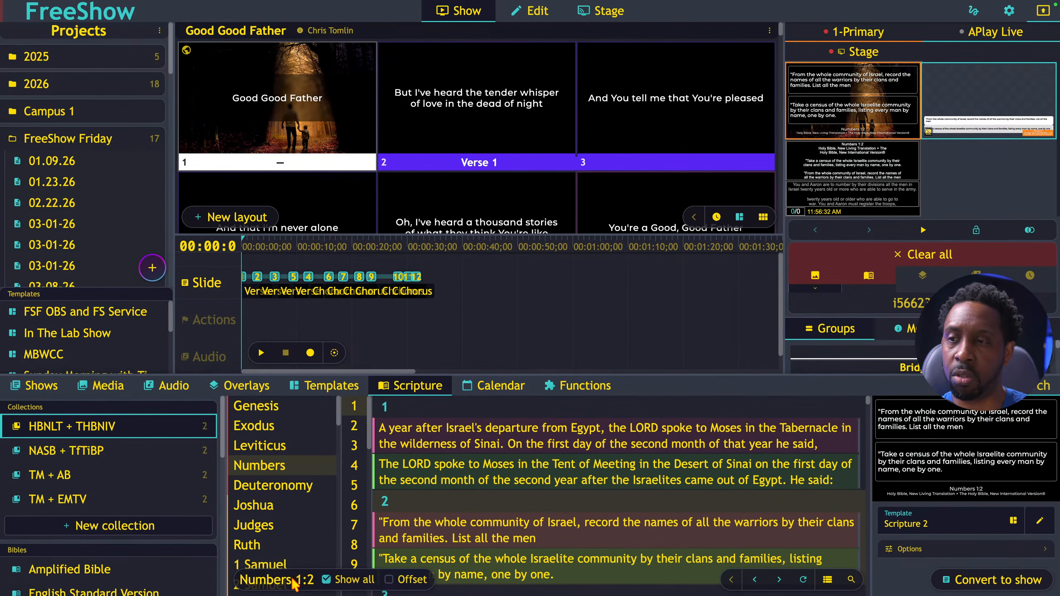
click(389, 579)
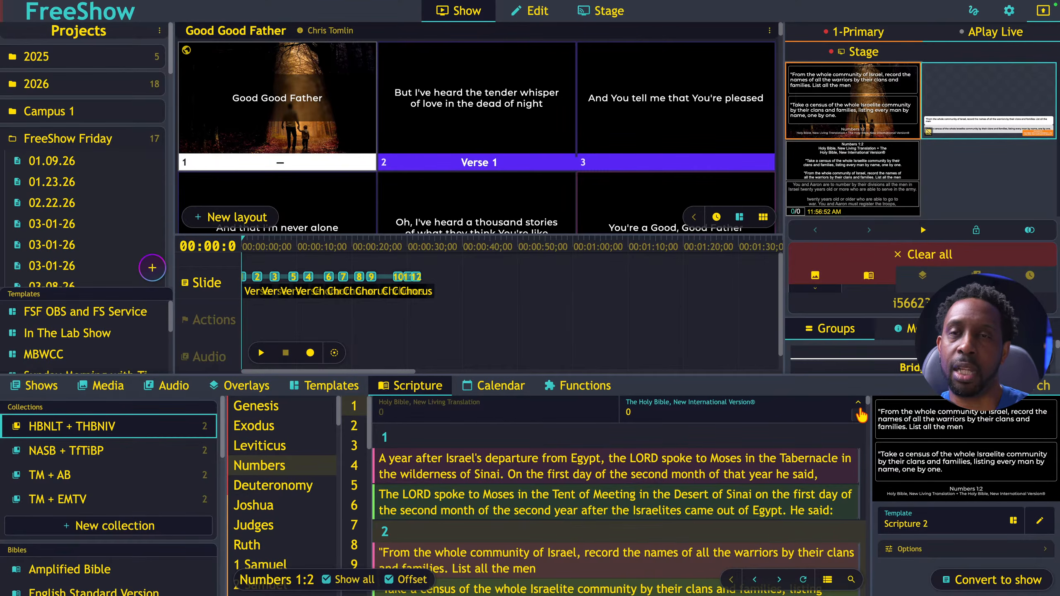
click(856, 117)
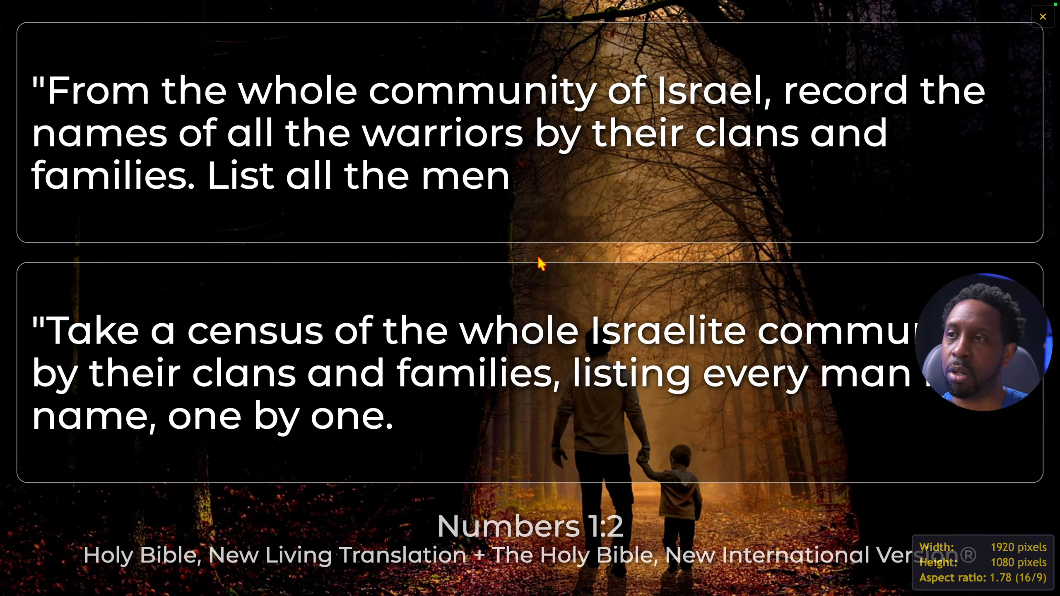
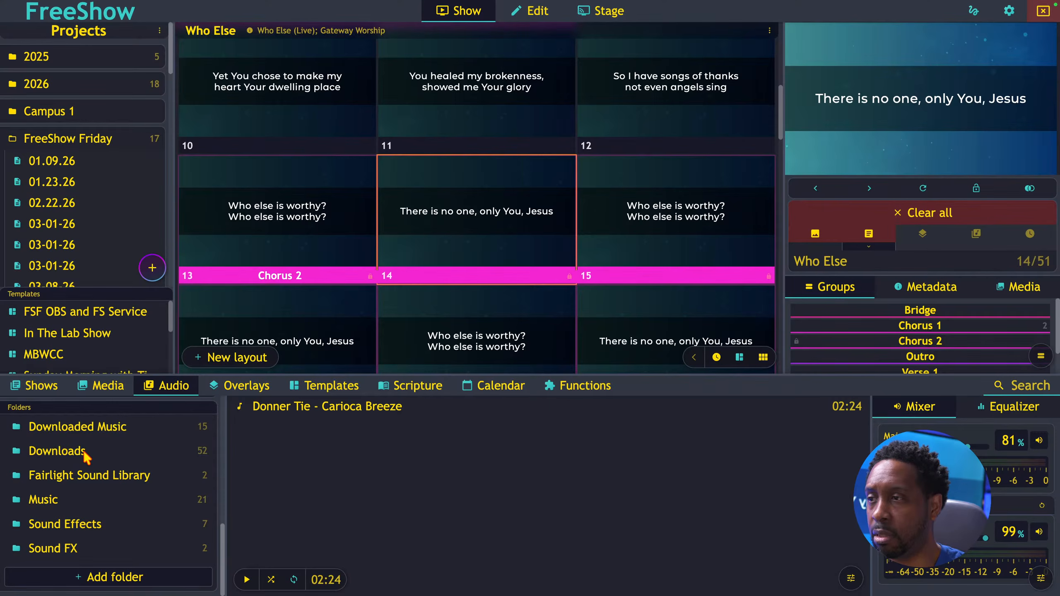
Step: Browse the Christmas Album in the Music audio folder, and review the tracks of the Christmas Playlist
click(69, 492)
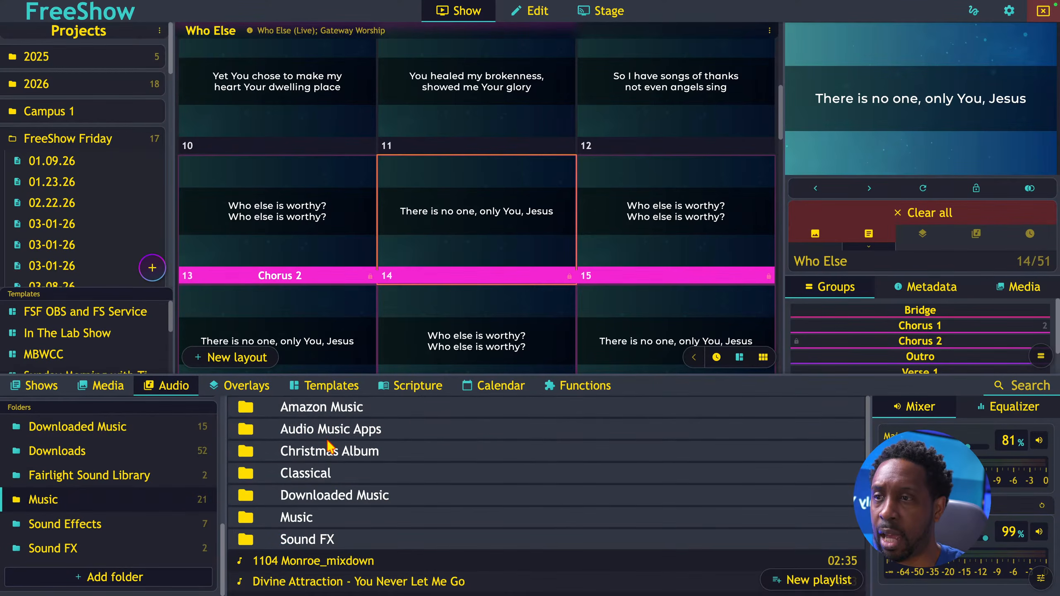
click(324, 459)
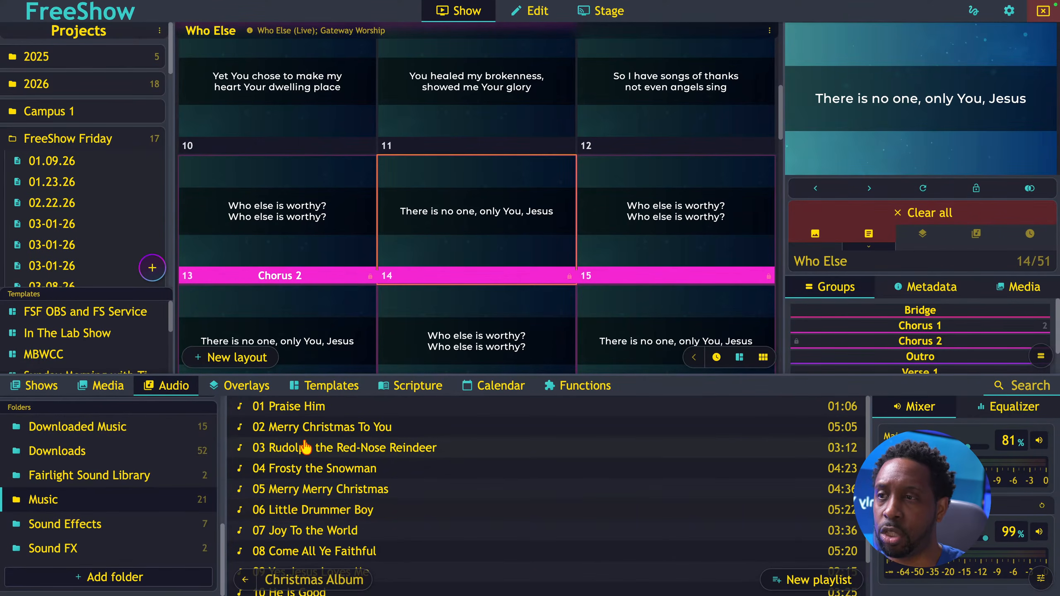
scroll(140, 505, up, 5)
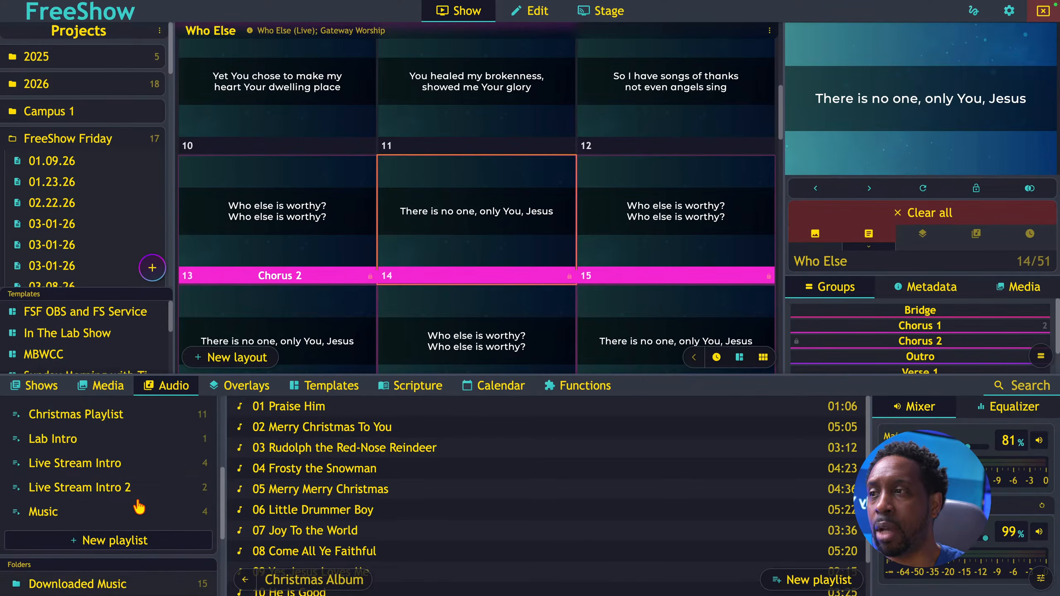
click(89, 456)
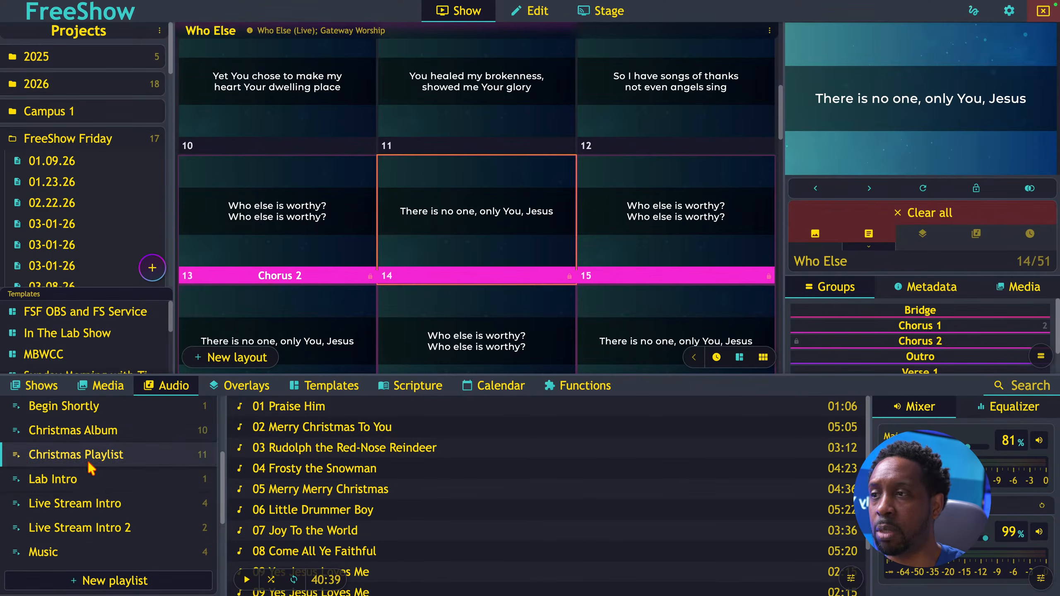
scroll(363, 491, down, 3)
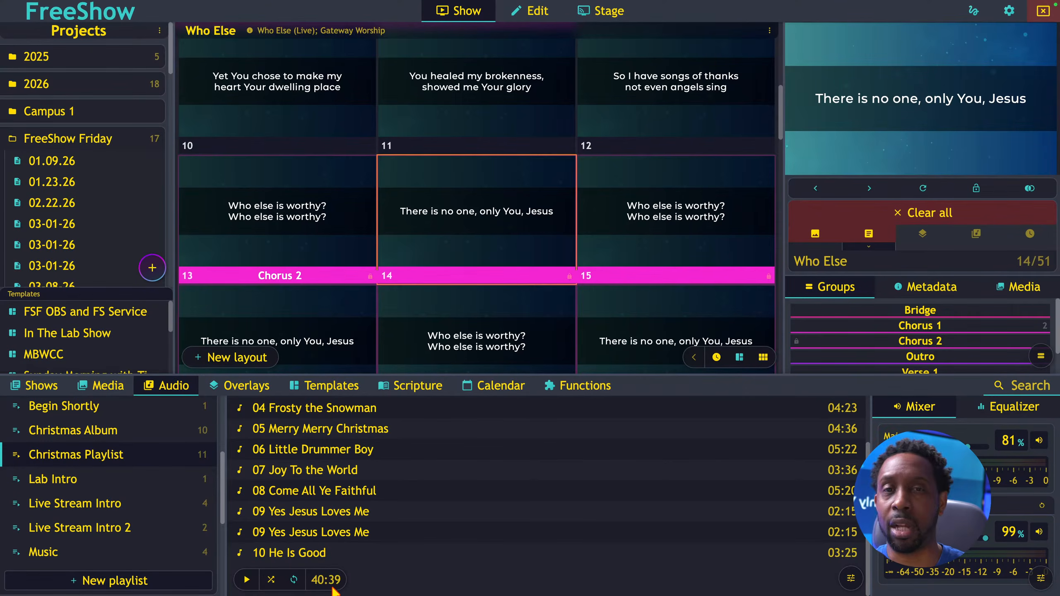
Step: Add 09 Yes Jesus Loves Me to the Christmas Playlist once more, and remove two duplicate entries of that track
drag(321, 534, 134, 466)
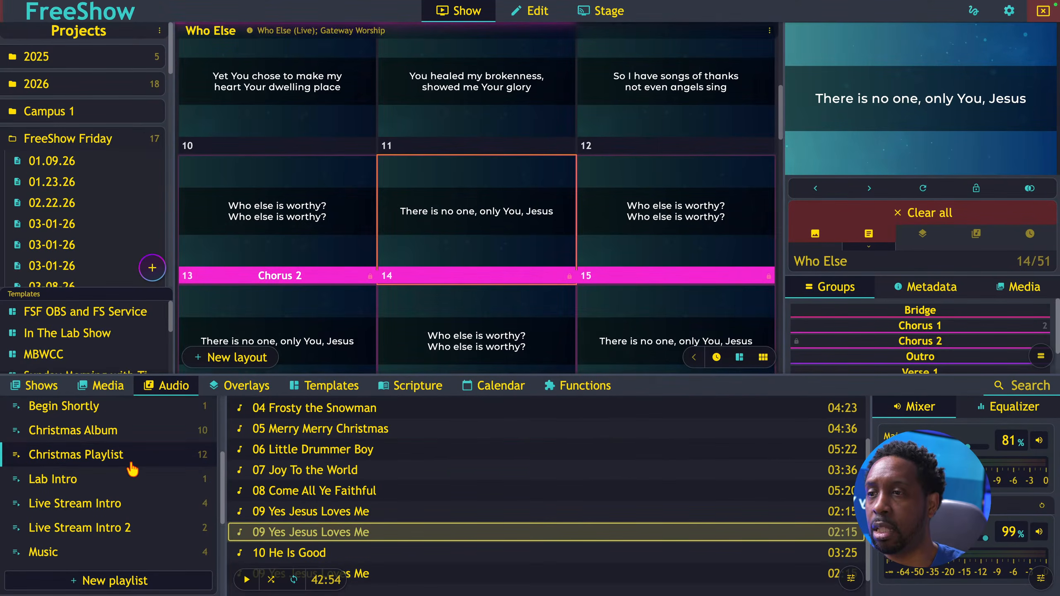
scroll(432, 577, down, 1)
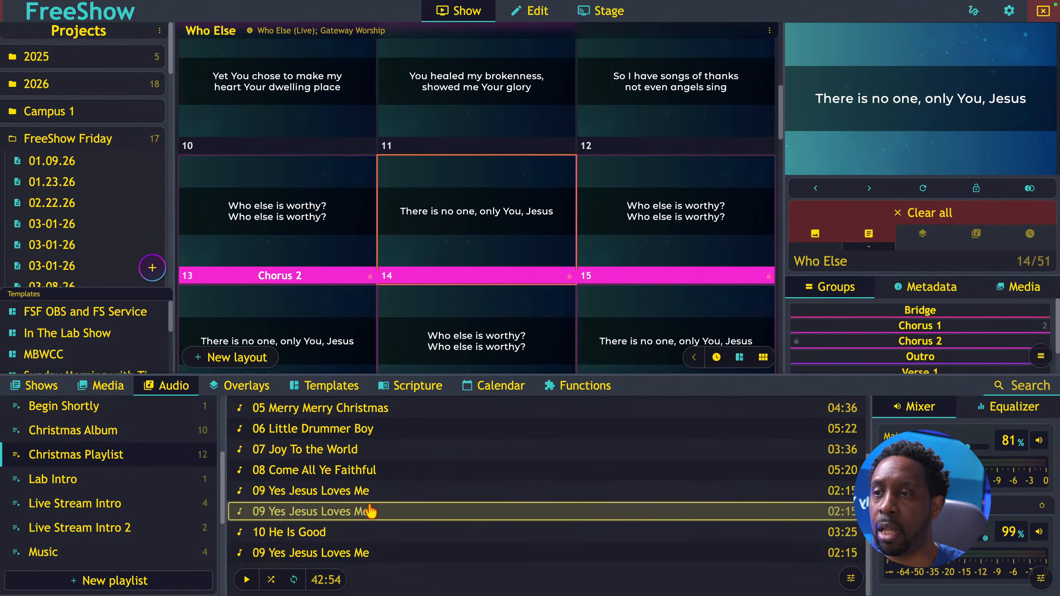
right_click(308, 555)
click(352, 534)
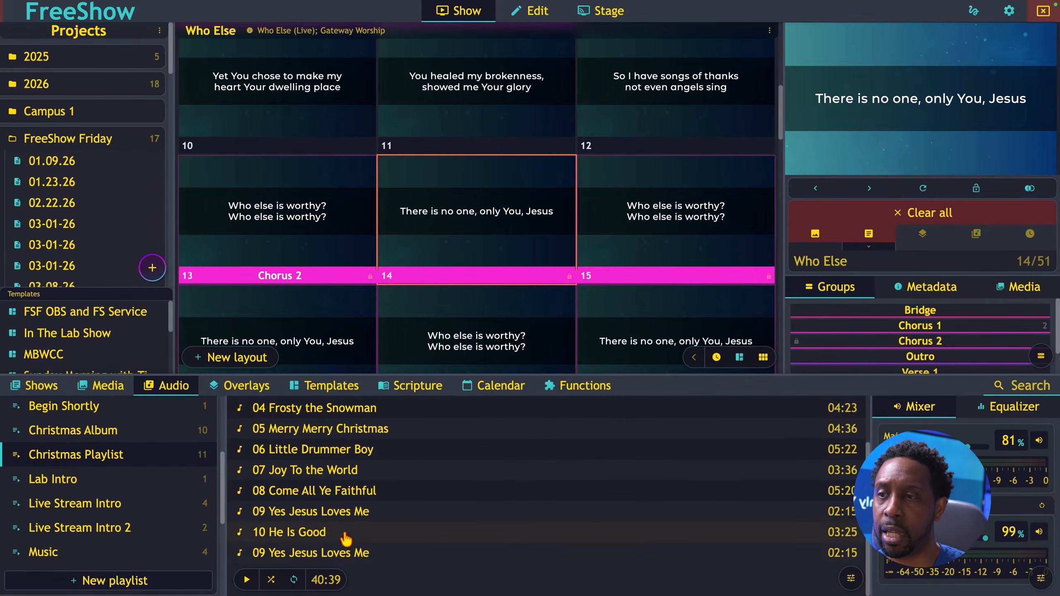
right_click(375, 556)
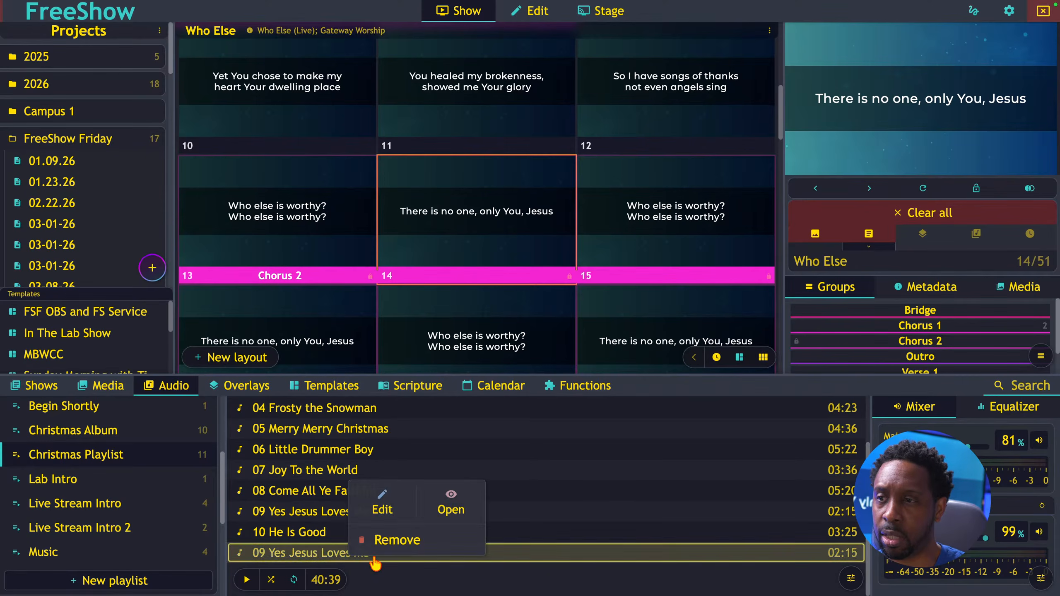
click(395, 542)
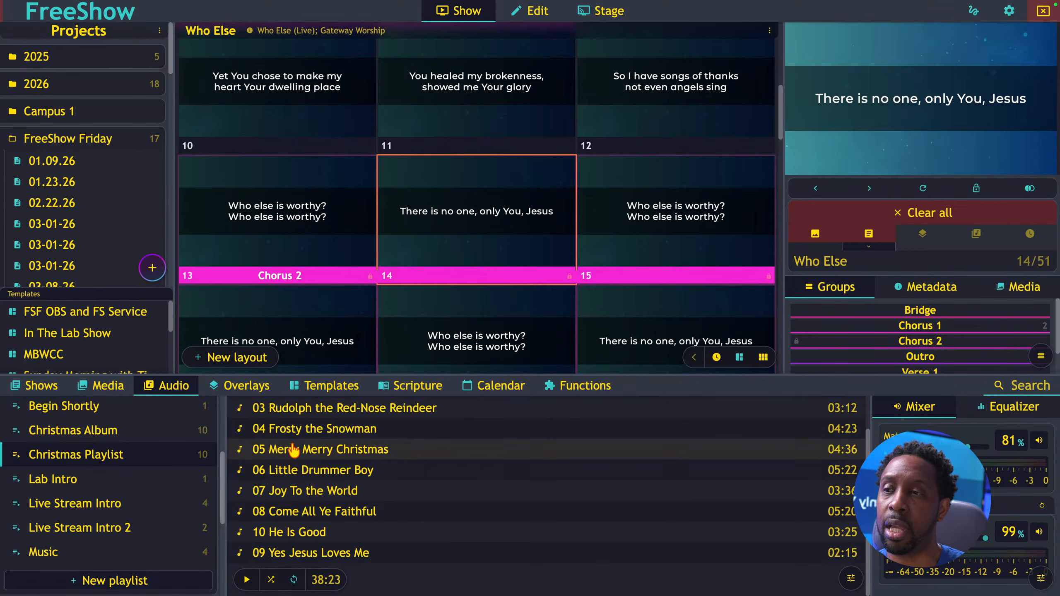
scroll(294, 451, up, 2)
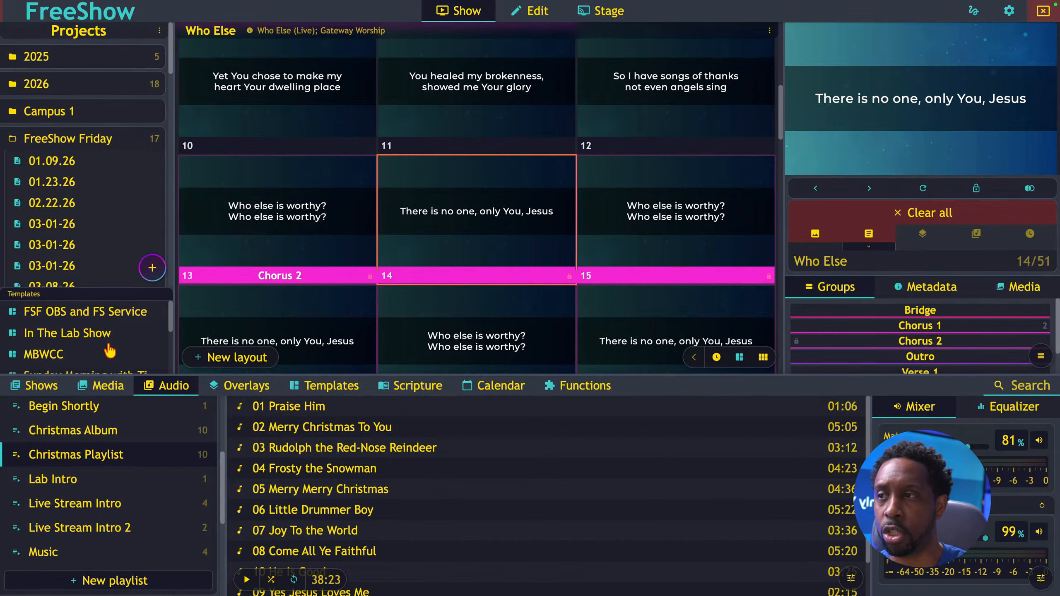
drag(146, 454, 108, 456)
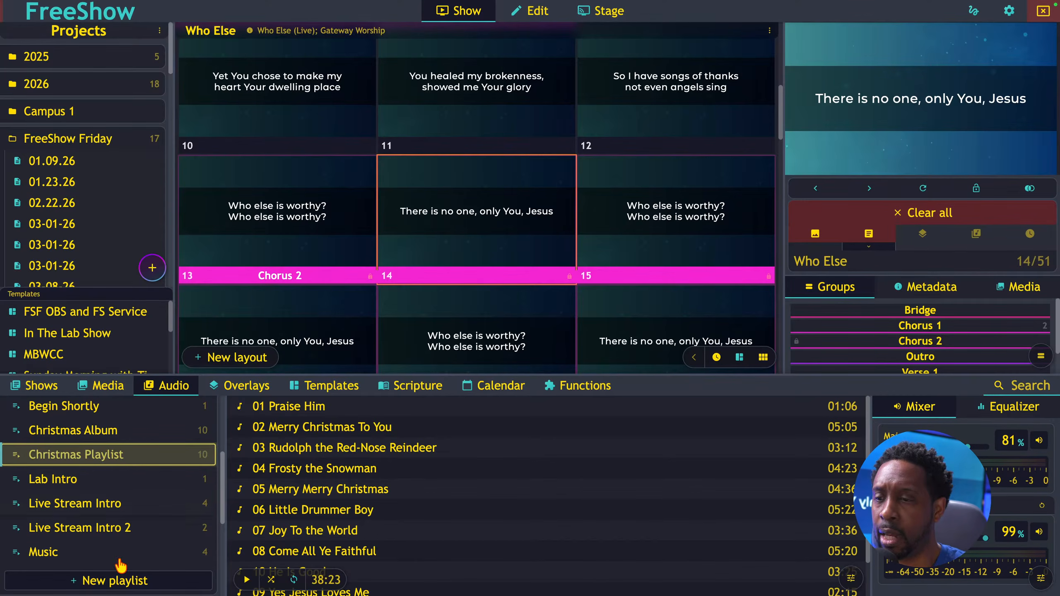
Step: Switch to YouTube Studio in the browser and read the comment thread about switching PTZ cameras with locked overlays
key(ctrl+Left)
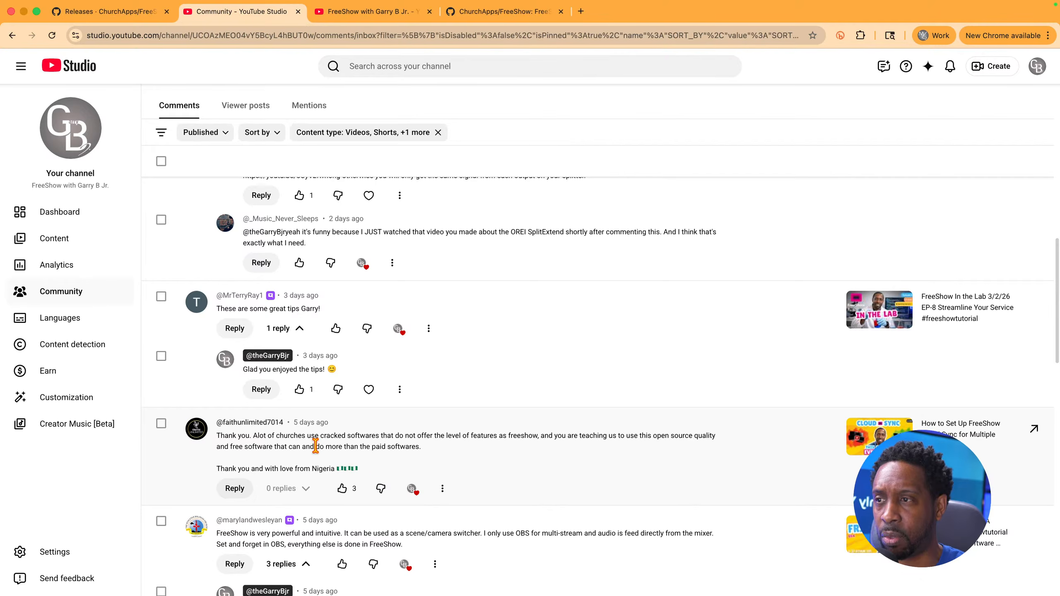
scroll(348, 466, down, 3)
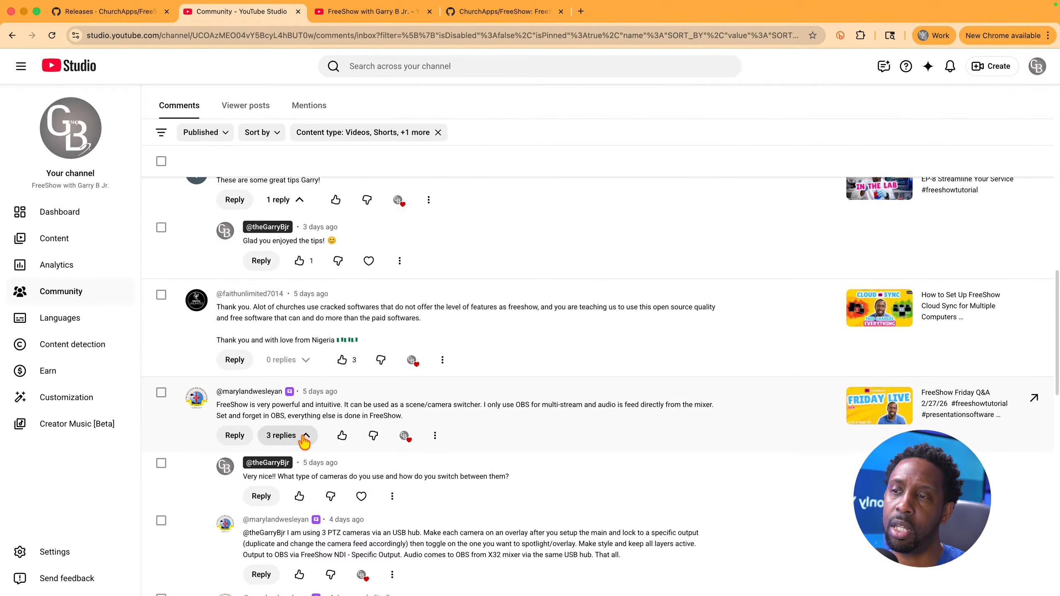
scroll(359, 469, down, 1)
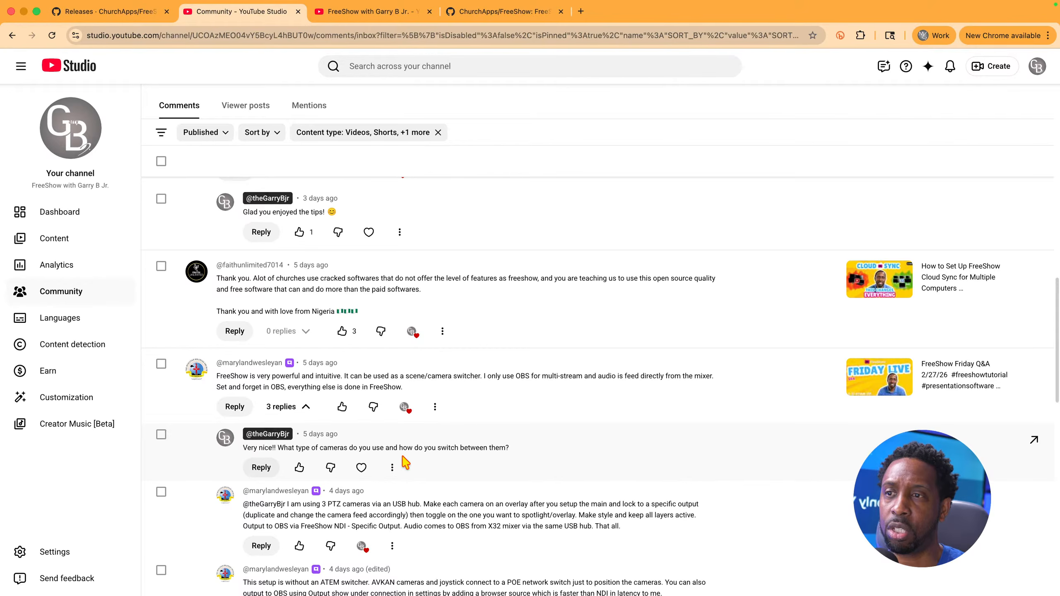
scroll(472, 451, down, 3)
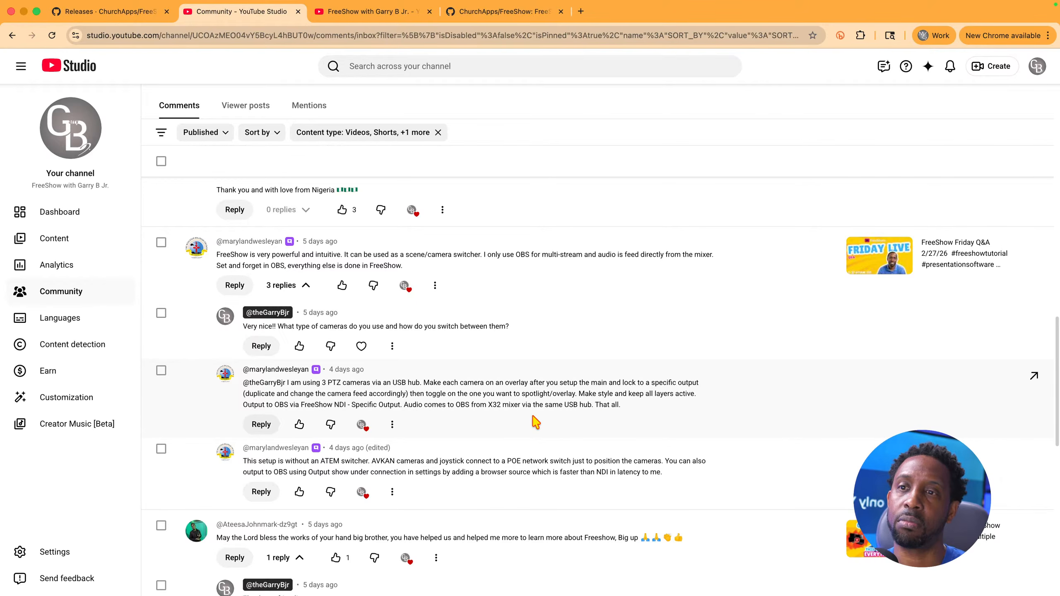
scroll(514, 420, down, 3)
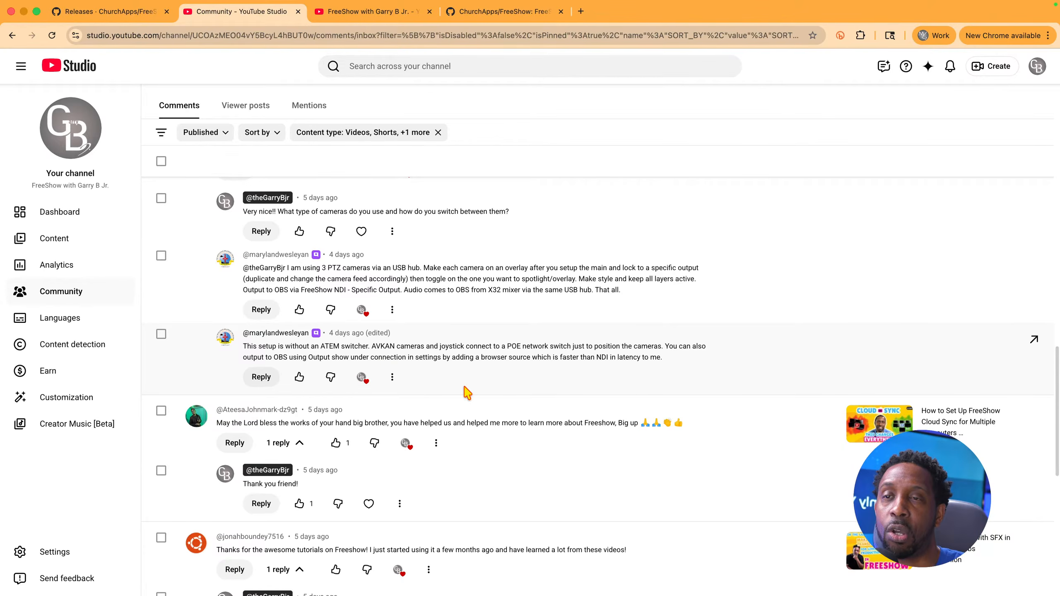
Step: Switch back to FreeShow and create an overlay category named Cameras
key(ctrl+Right)
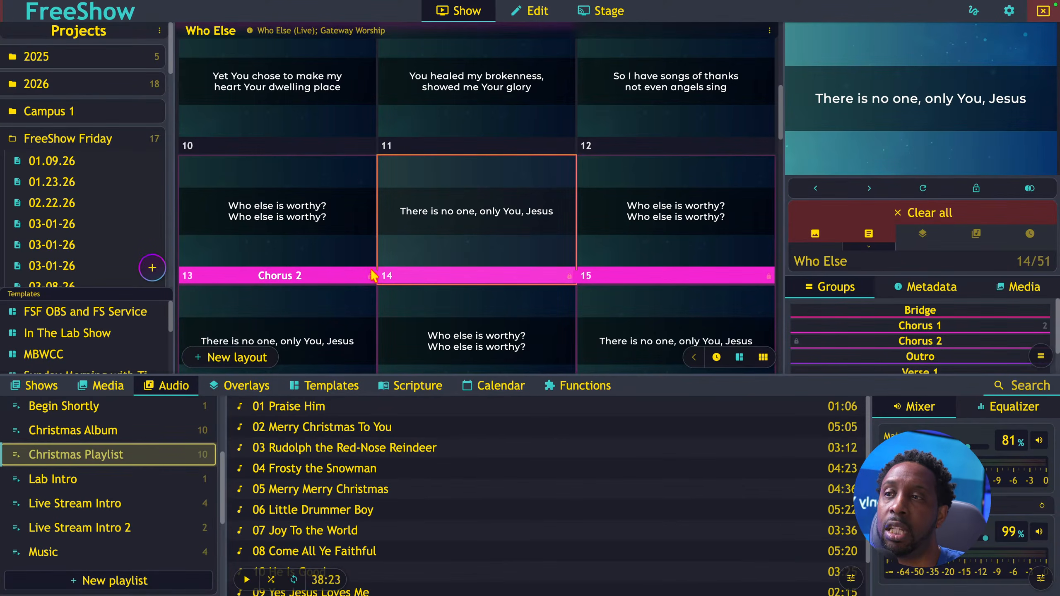
click(239, 391)
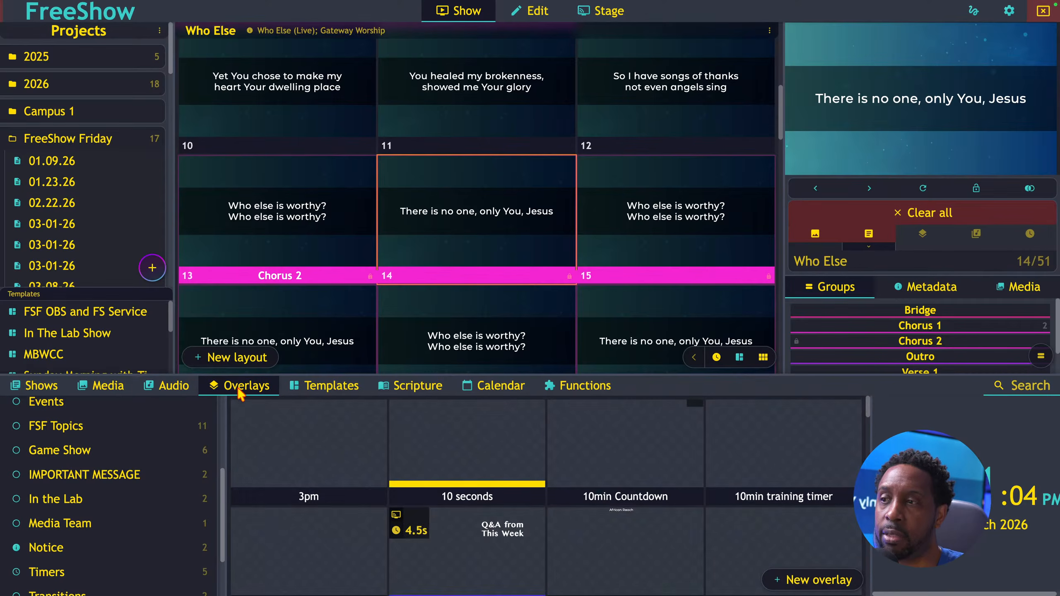
scroll(122, 461, up, 3)
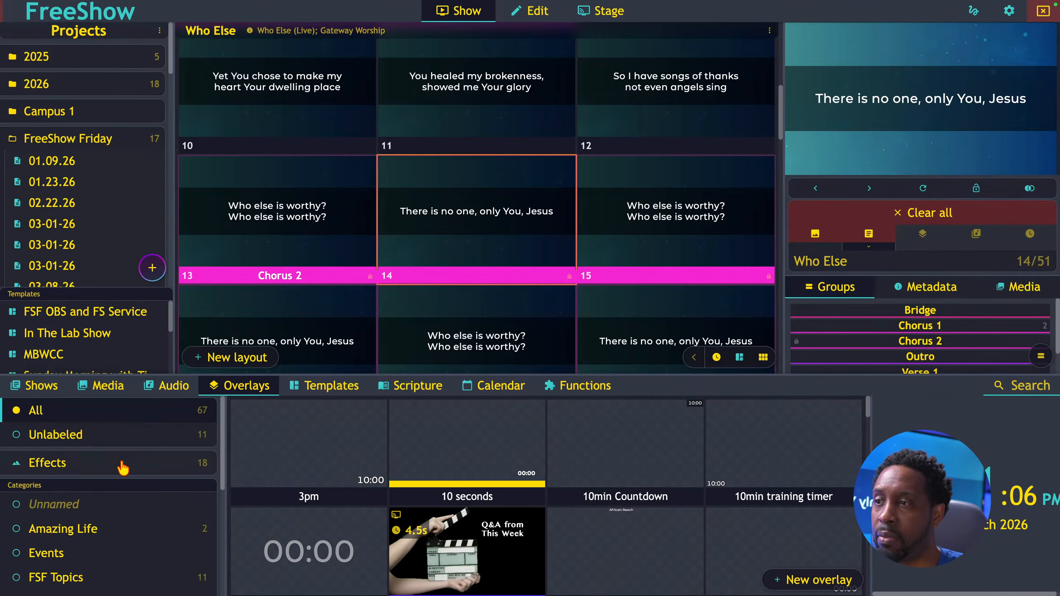
scroll(122, 461, down, 5)
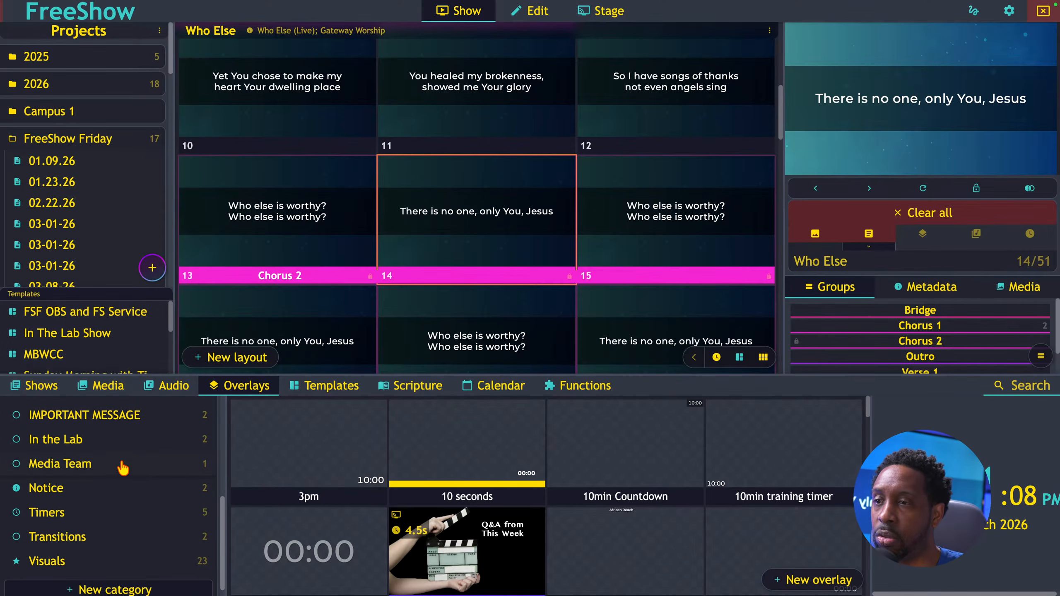
click(107, 577)
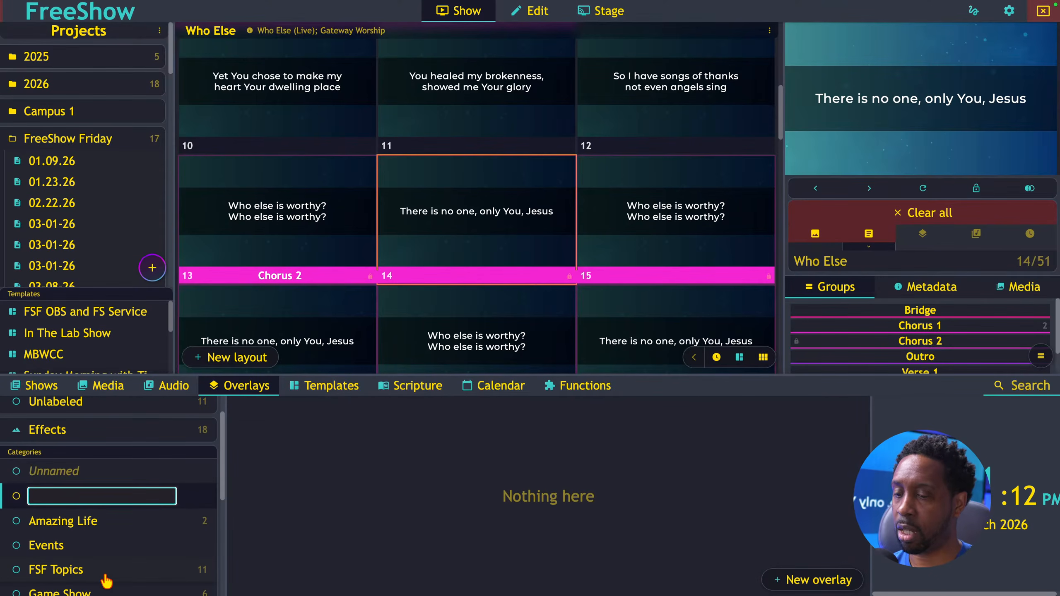
text(Cameras)
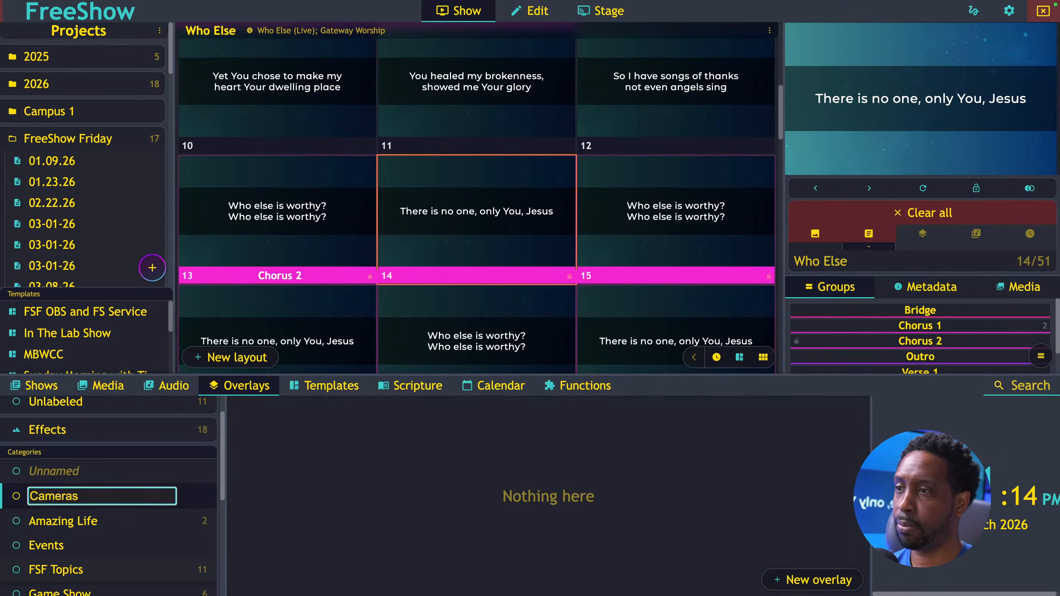
key(Return)
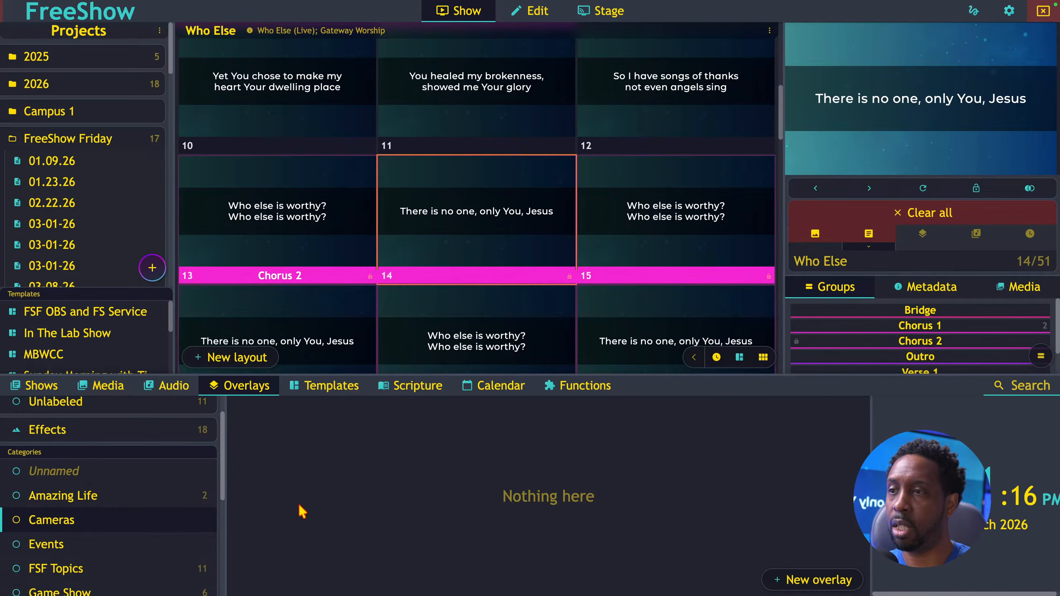
Step: Create a new overlay named Webcam in the Cameras category
click(807, 579)
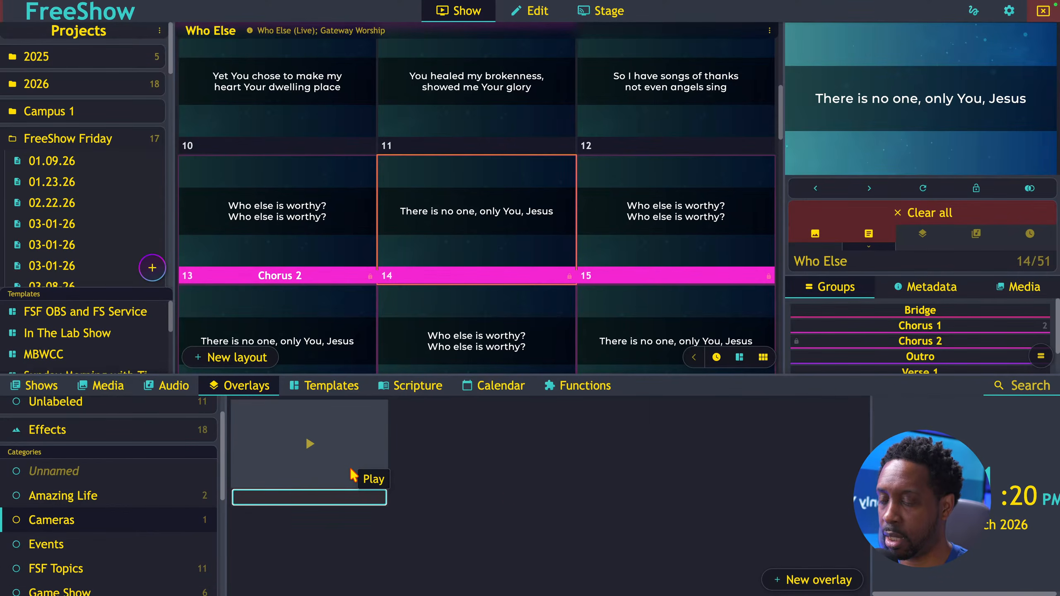
text(WEbcam)
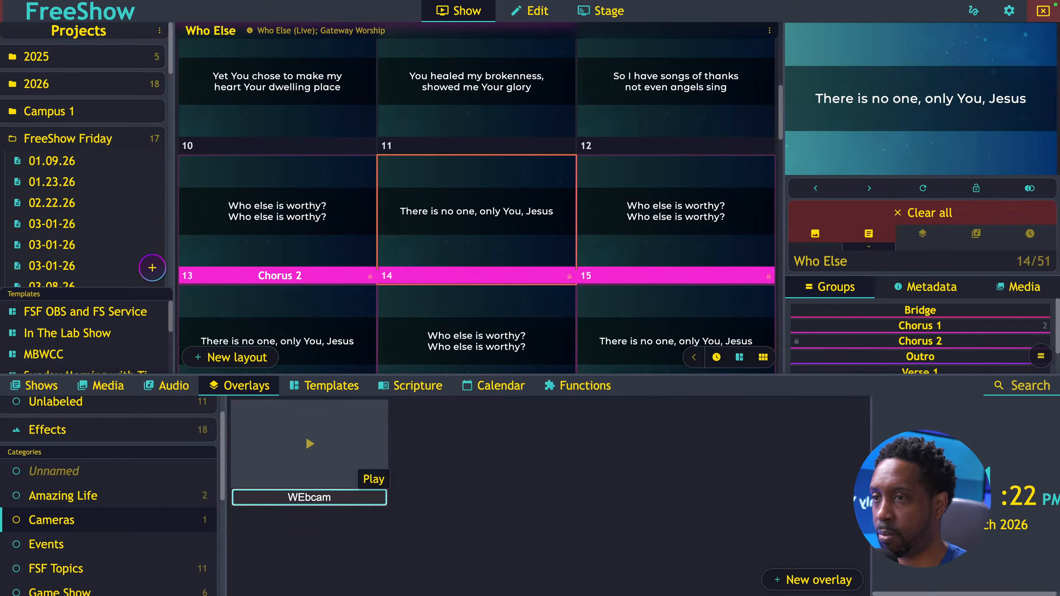
key(BackSpace)
key(BackSpace)
key(BackSpace)
key(BackSpace)
key(BackSpace)
text(ebcam)
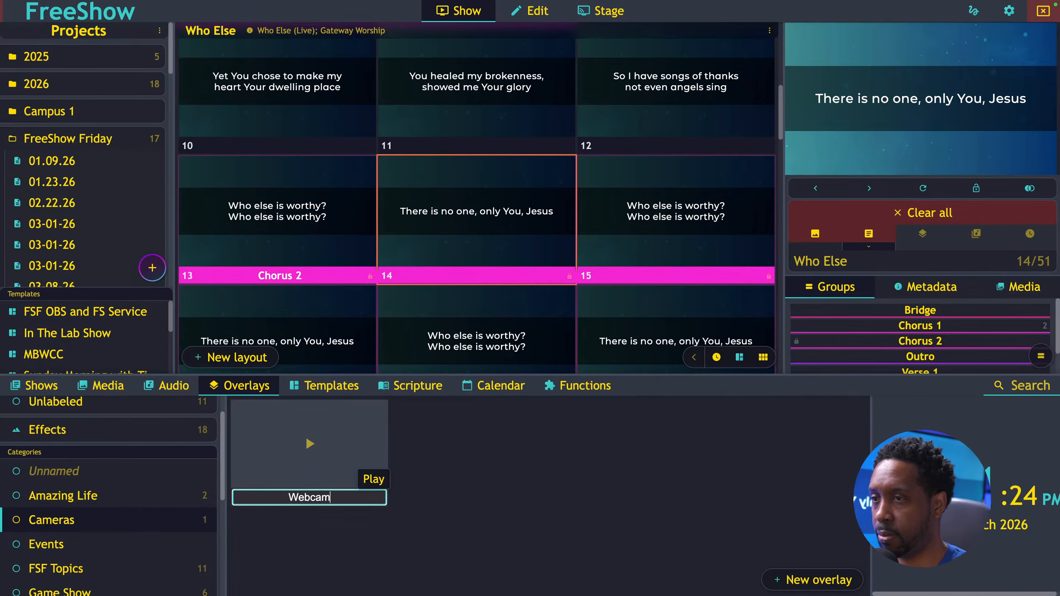
key(Return)
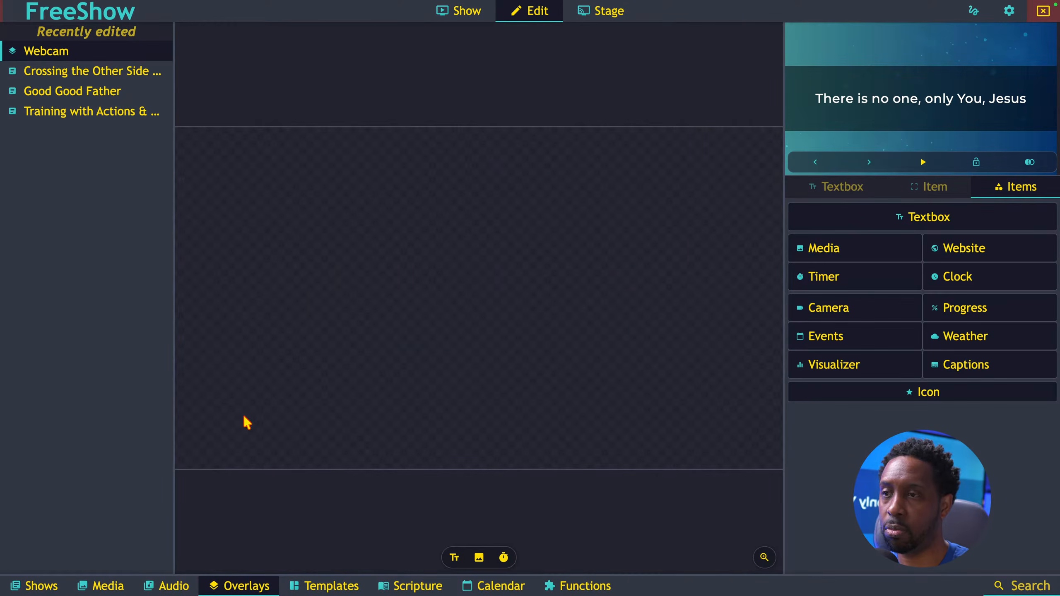
Step: Add a camera item to the Webcam overlay with the FaceTime HD Camera as its source
click(831, 308)
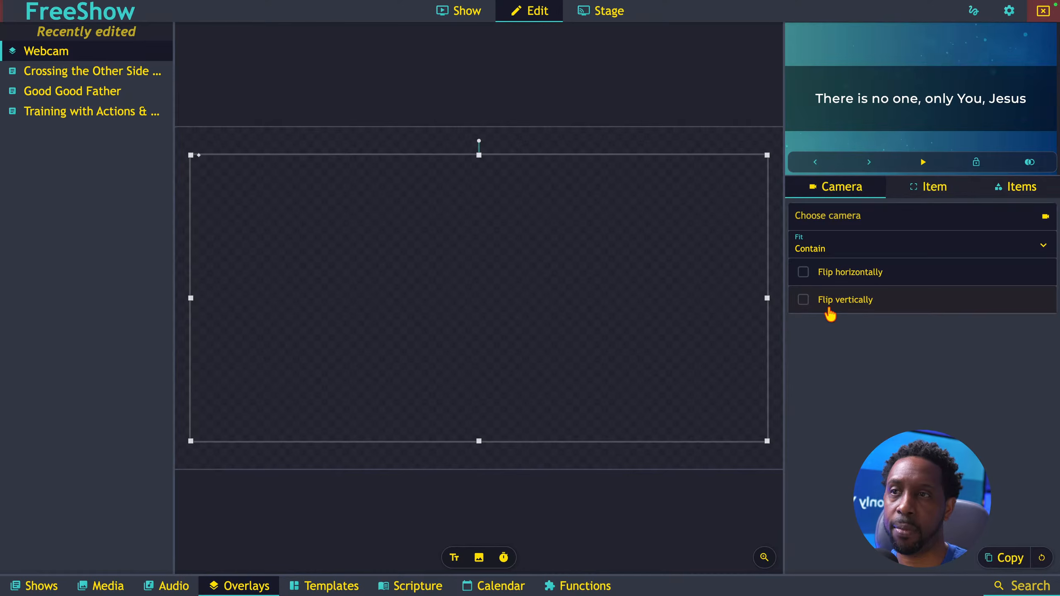
click(852, 226)
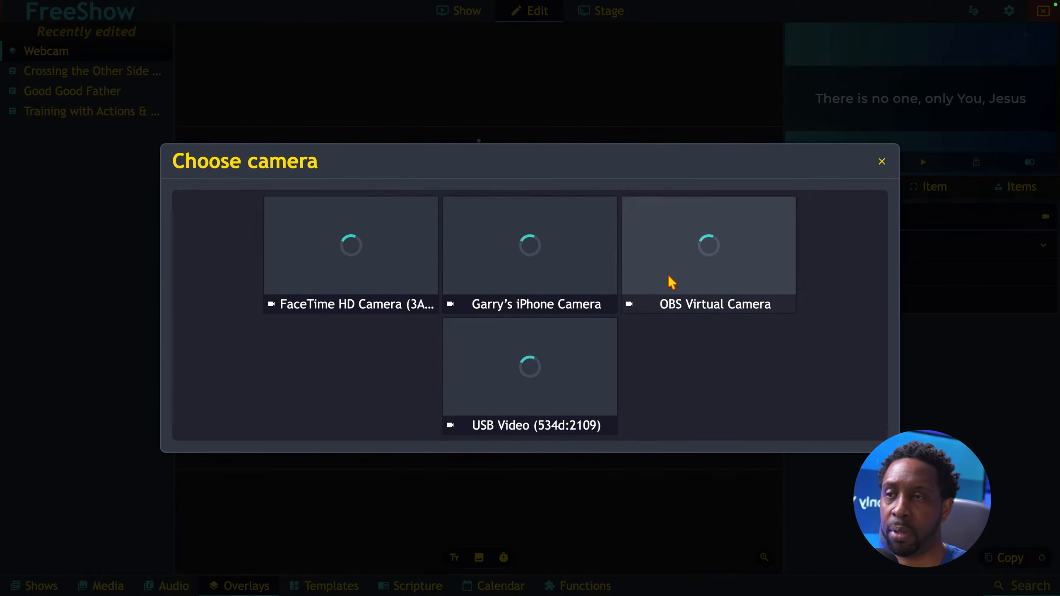
click(366, 254)
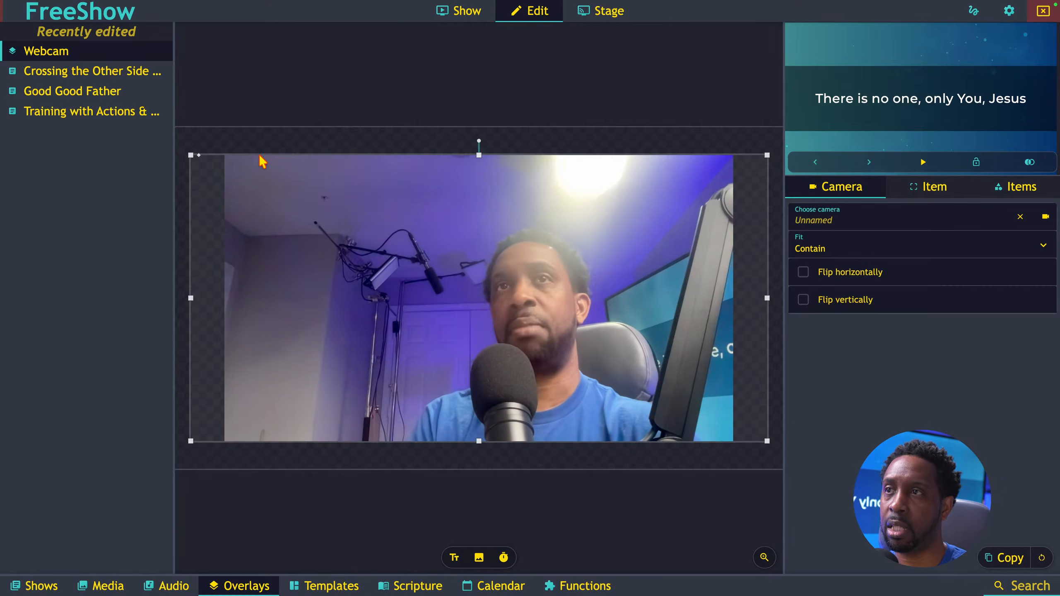
Step: Move the camera item to the canvas's upper-left corner and enlarge it to fill the whole canvas
drag(242, 188, 231, 166)
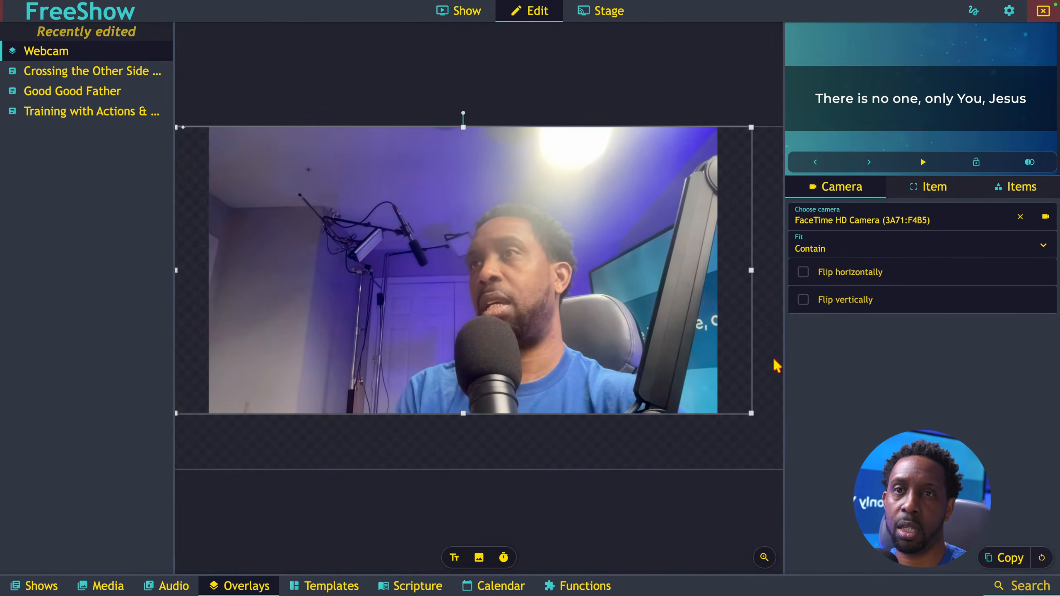
drag(752, 413, 782, 468)
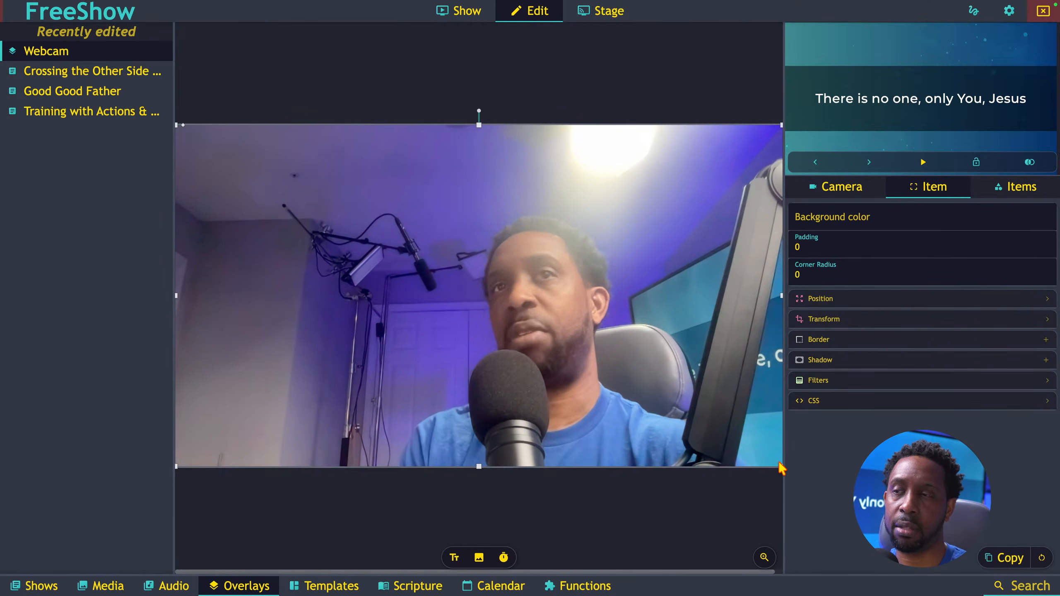
click(703, 525)
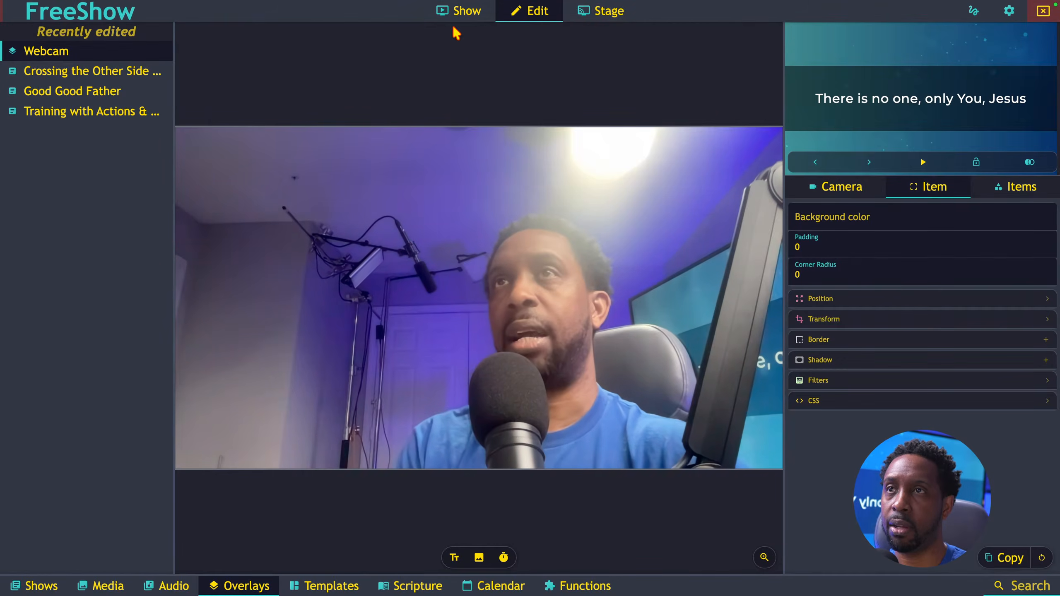
Step: Return to the show view and lock the Webcam overlay to the output
click(459, 11)
click(241, 586)
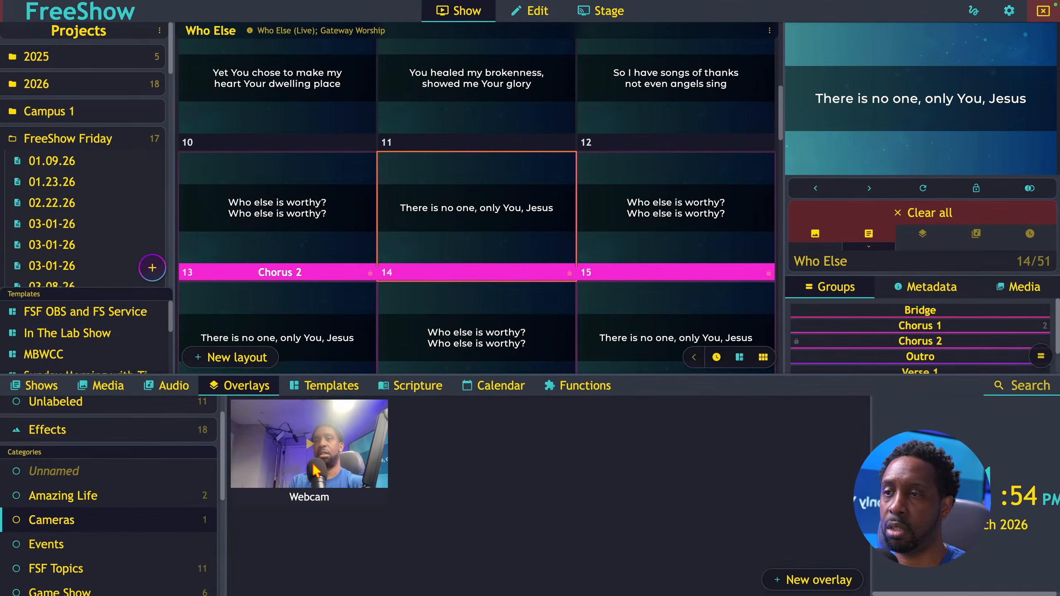
right_click(314, 471)
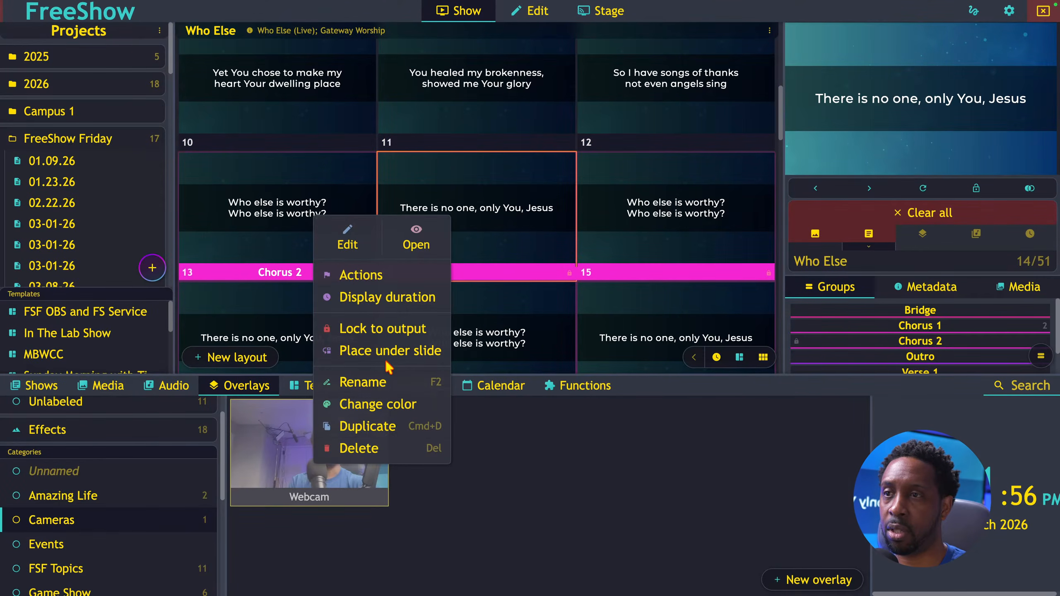
click(378, 329)
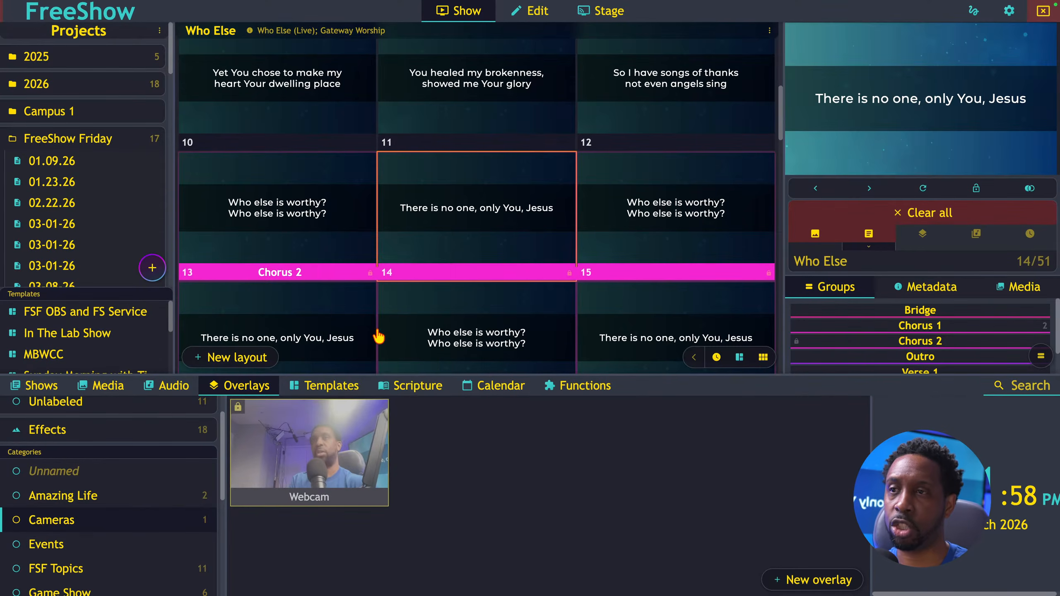
Step: Output the Webcam overlay and switch the Who Else show through slides 12, 15 and 14
click(348, 455)
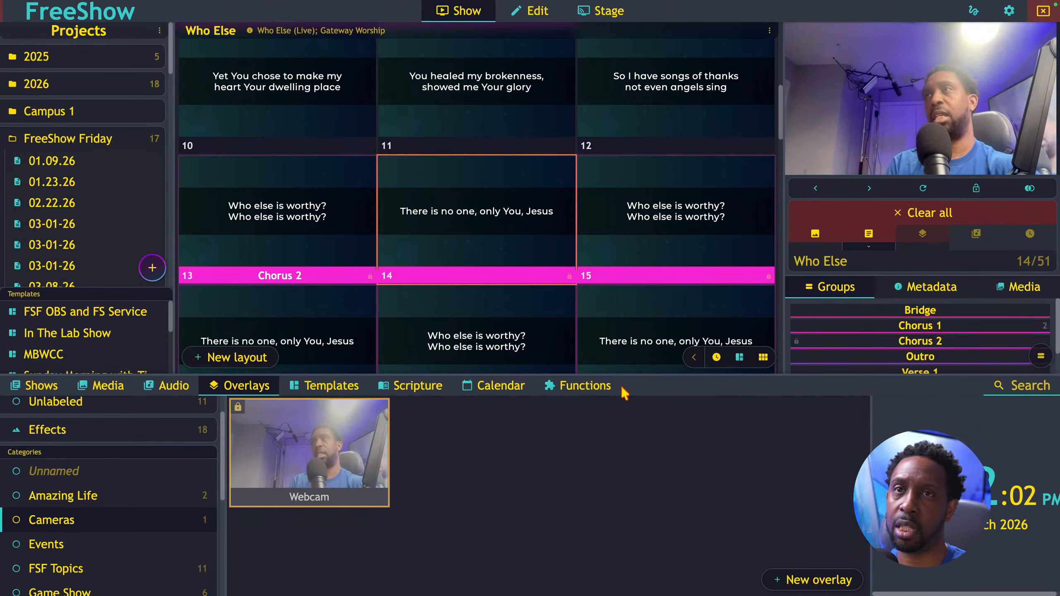
click(705, 113)
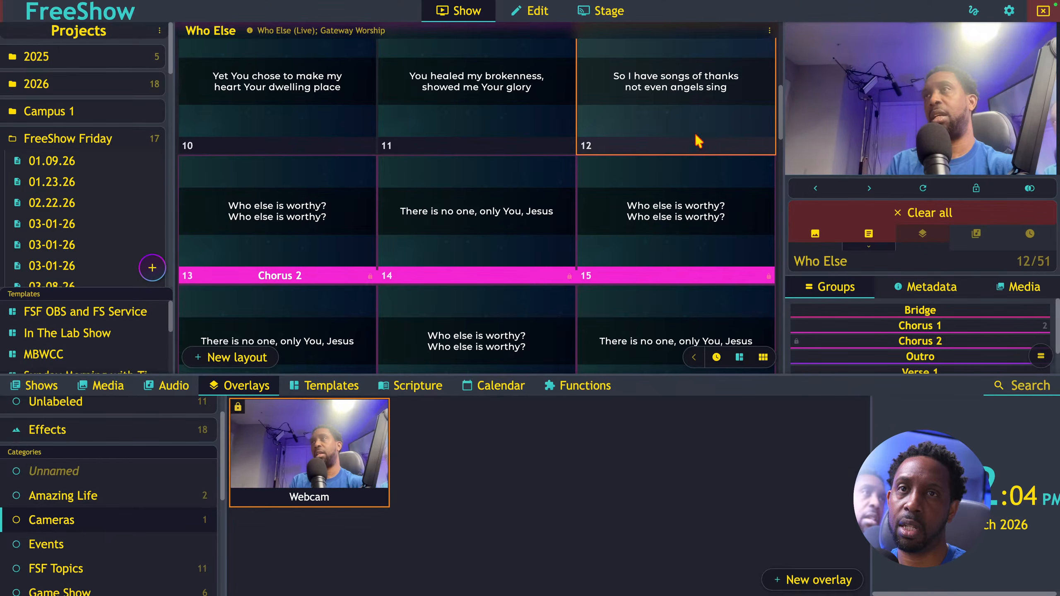
click(695, 186)
click(547, 209)
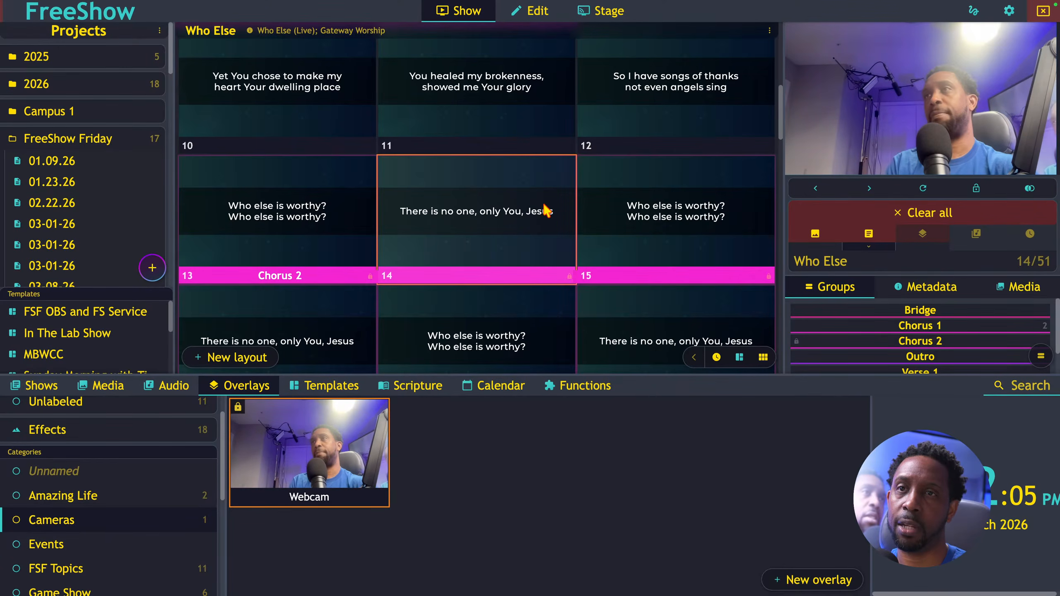
Step: Switch the Who Else show through slides 12 and 11, and take the Webcam overlay off the output
click(672, 115)
click(499, 96)
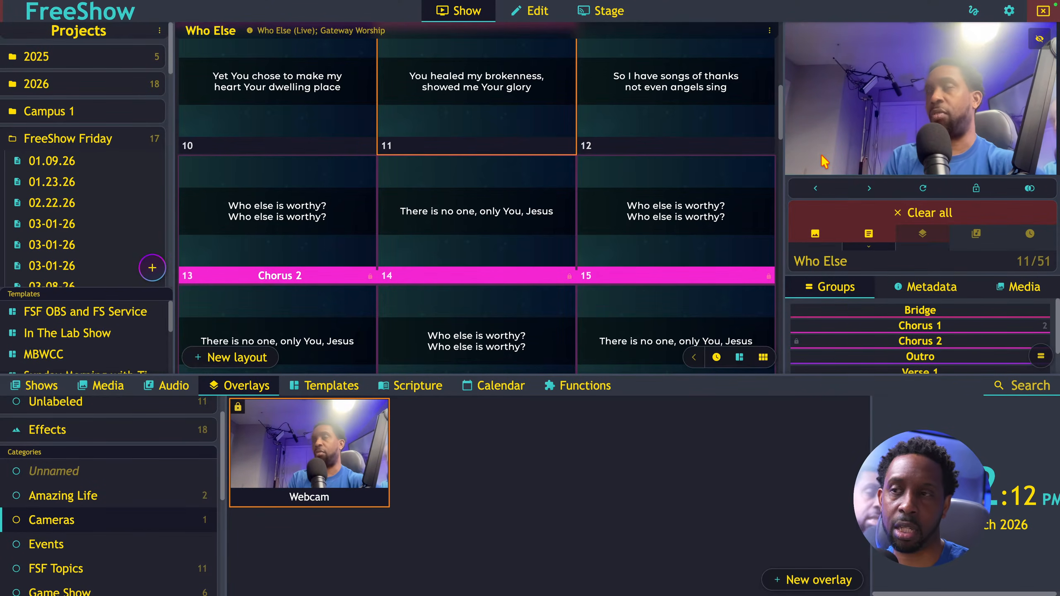
click(330, 439)
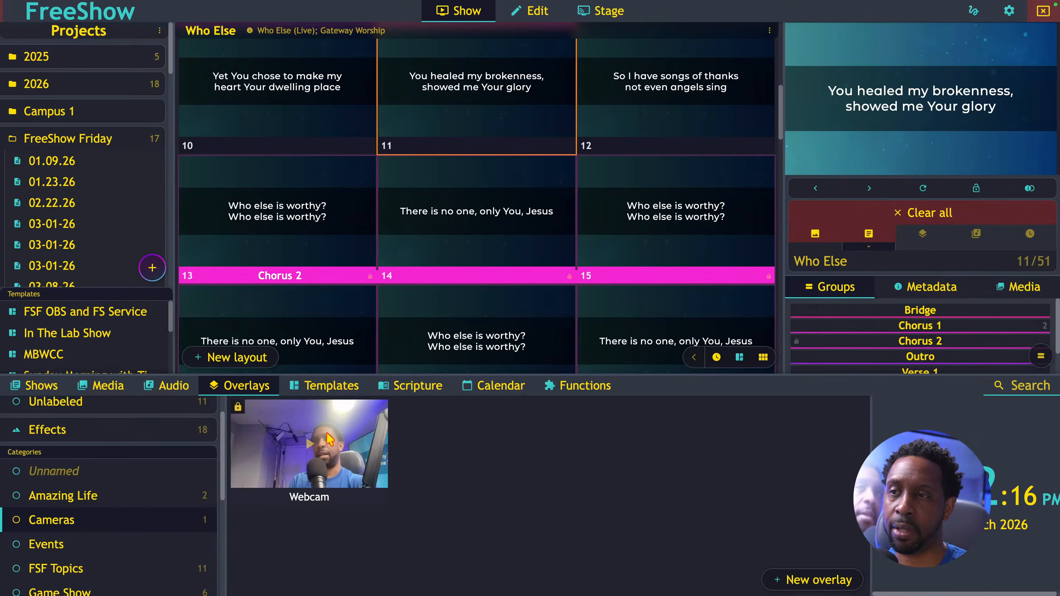
Step: Duplicate the Webcam overlay in the Cameras category and name the copy GH5
right_click(346, 461)
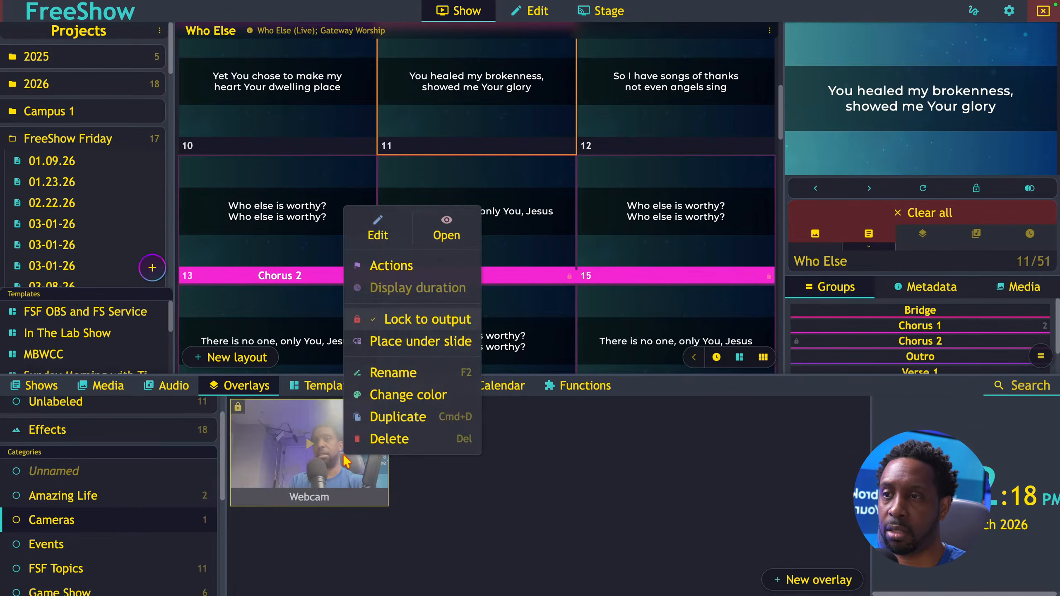
click(393, 418)
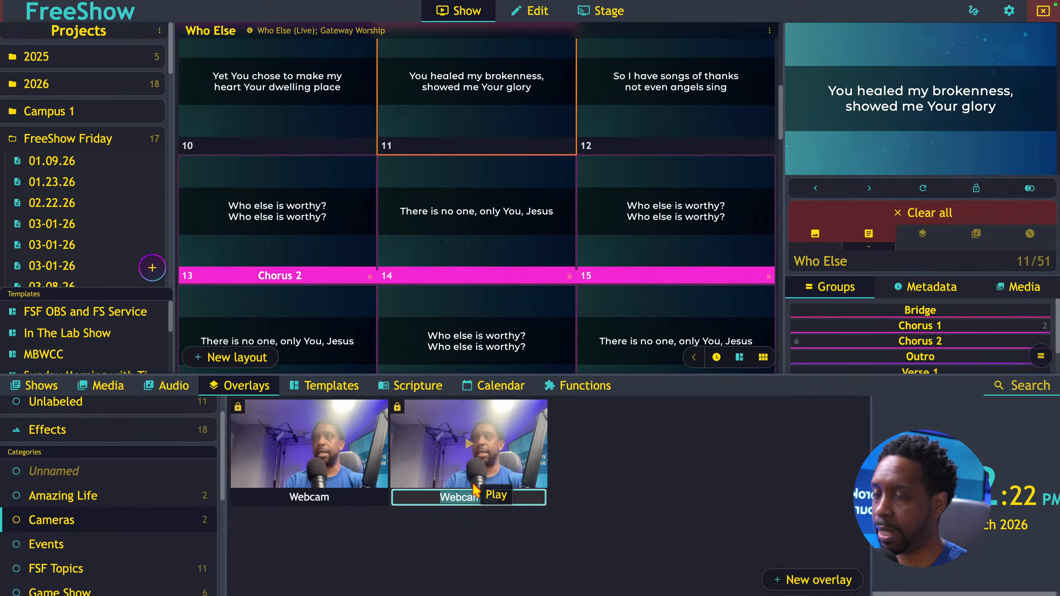
text(GH5)
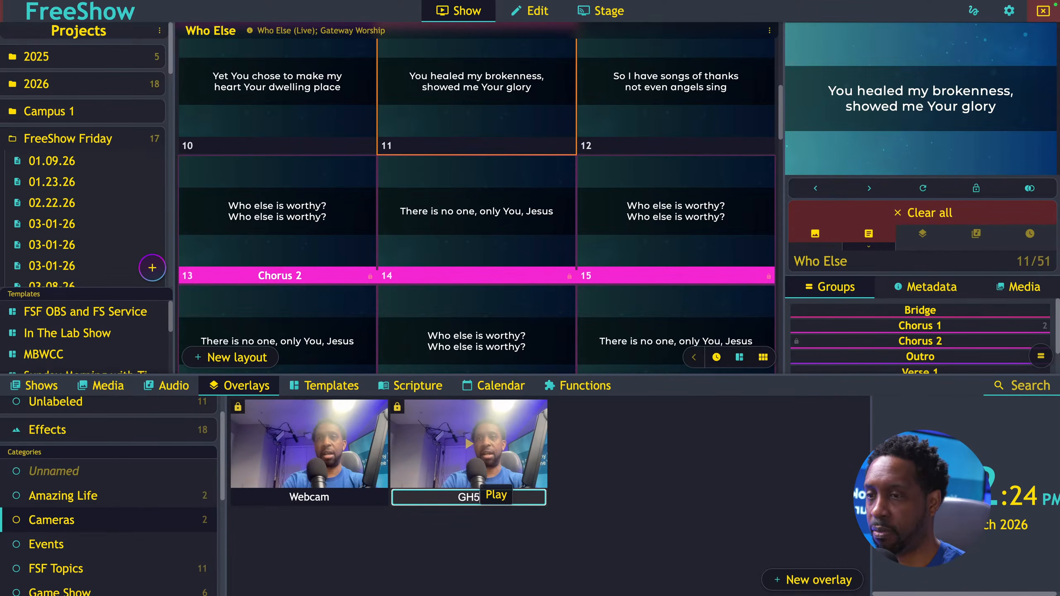
key(Return)
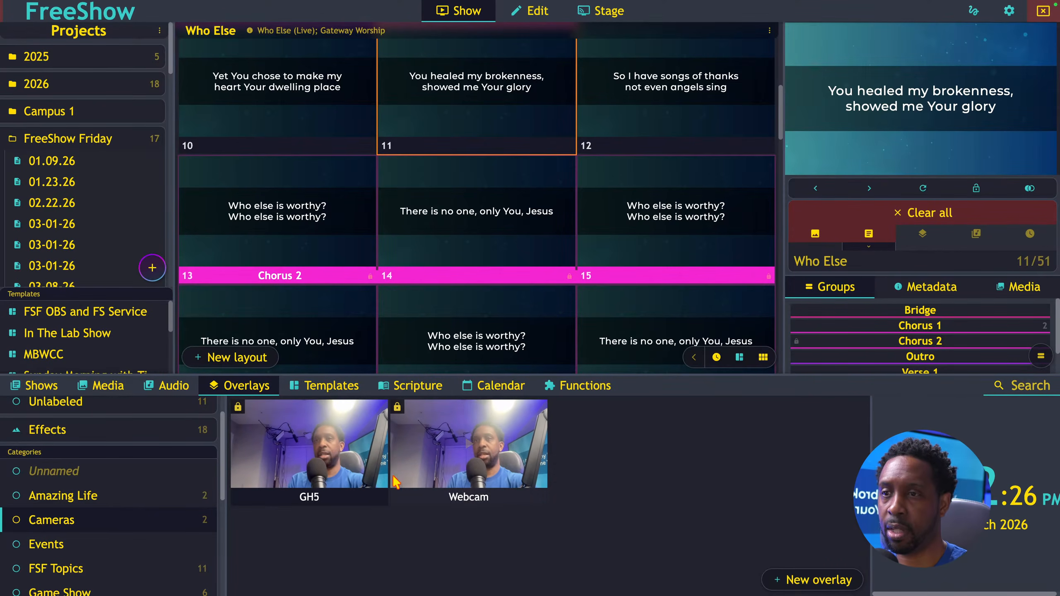
Step: Open the GH5 overlay for editing and change its camera source to USB Video (534d:2109)
right_click(311, 459)
click(350, 233)
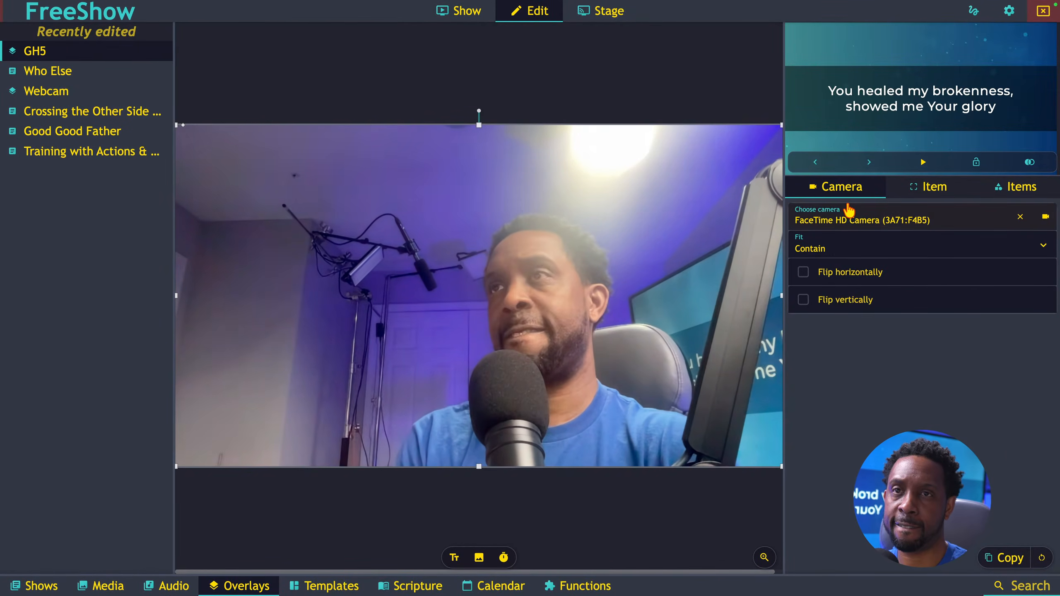
click(860, 219)
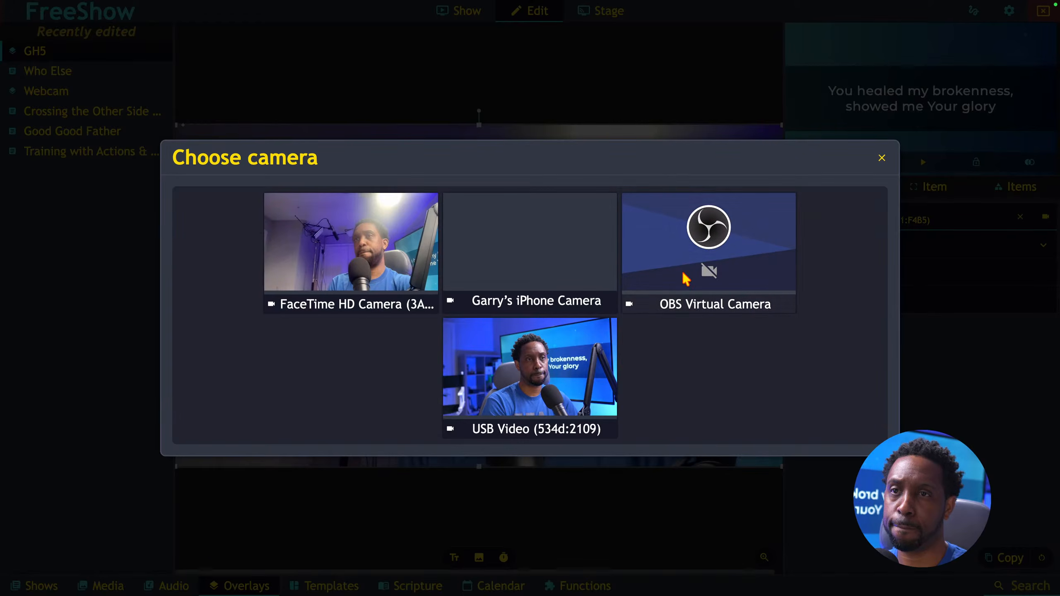
click(544, 371)
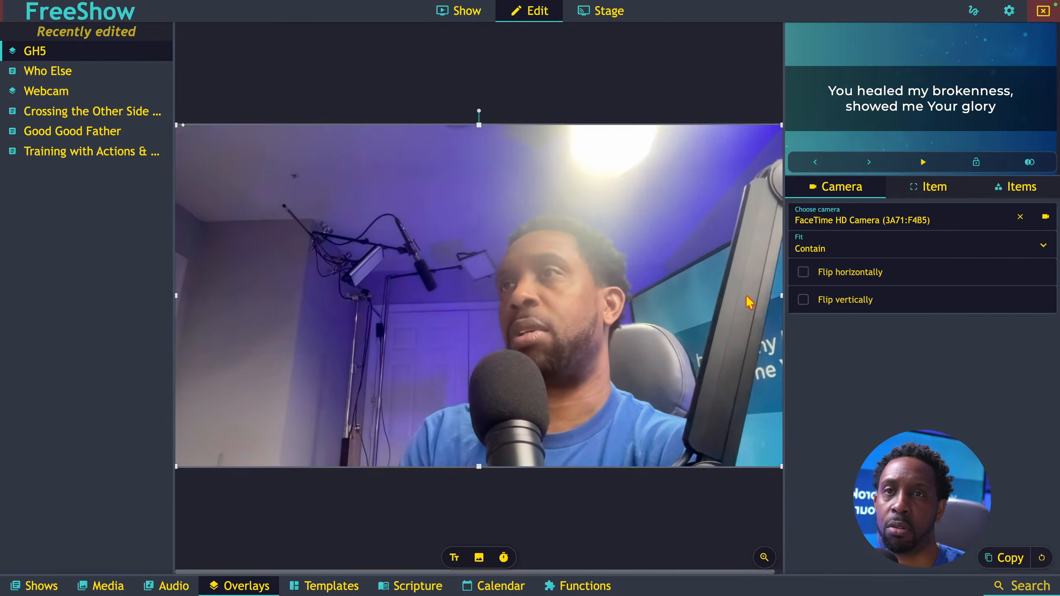
click(835, 226)
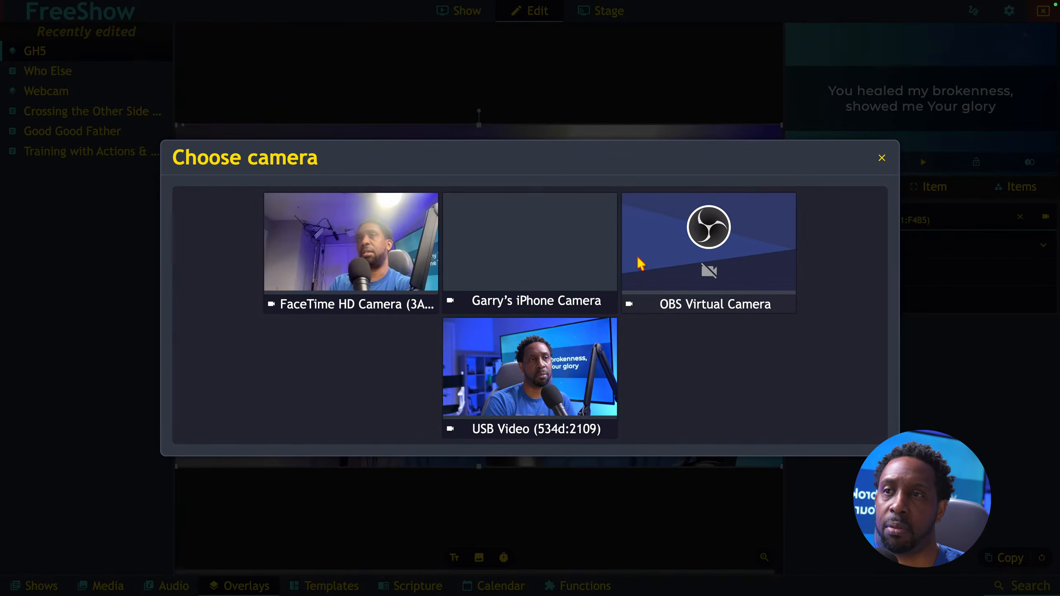
click(527, 372)
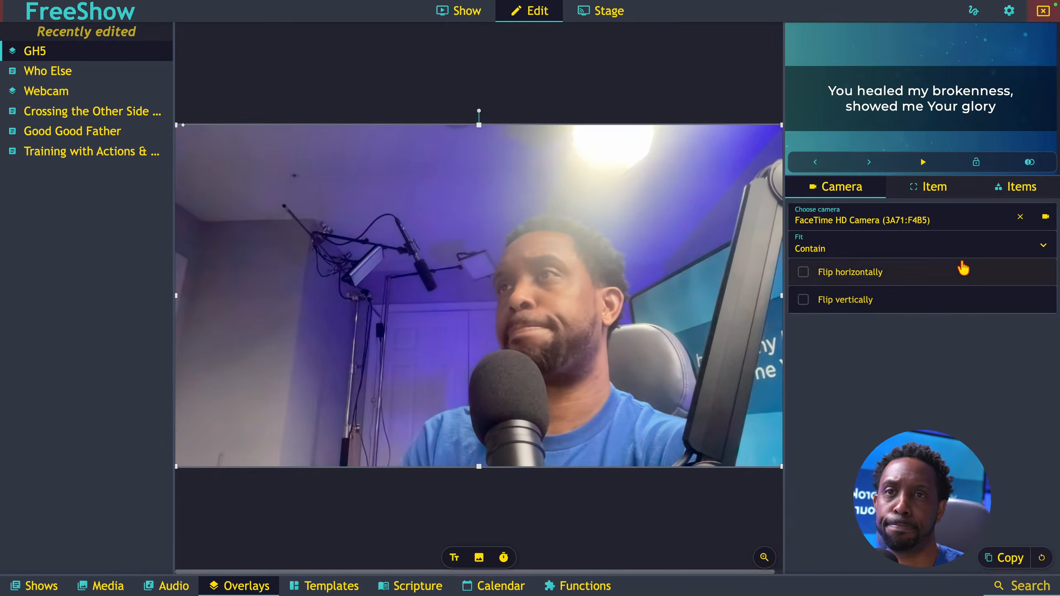
click(1020, 218)
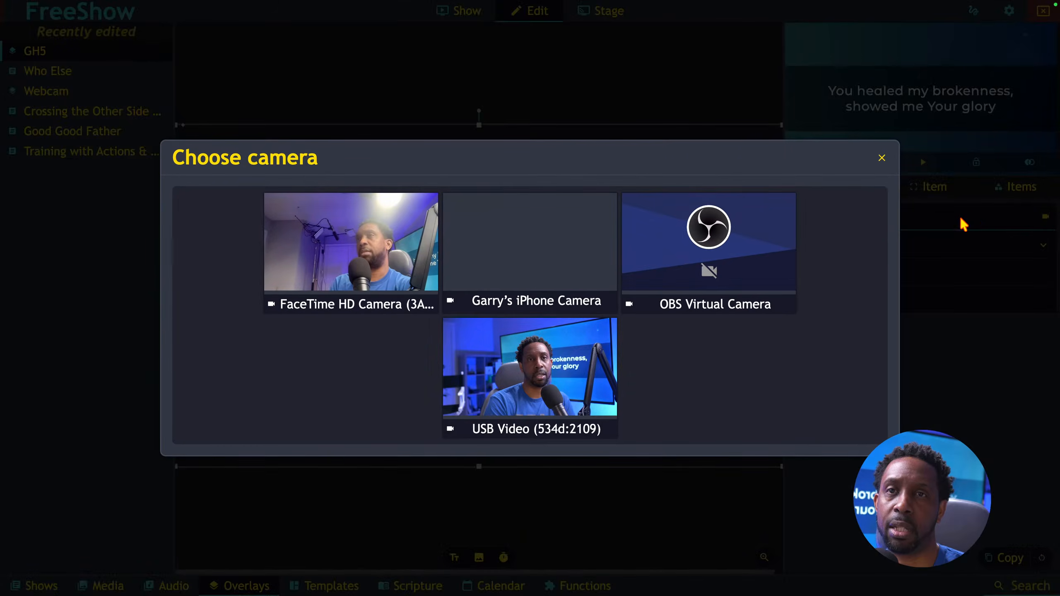
click(972, 221)
click(553, 367)
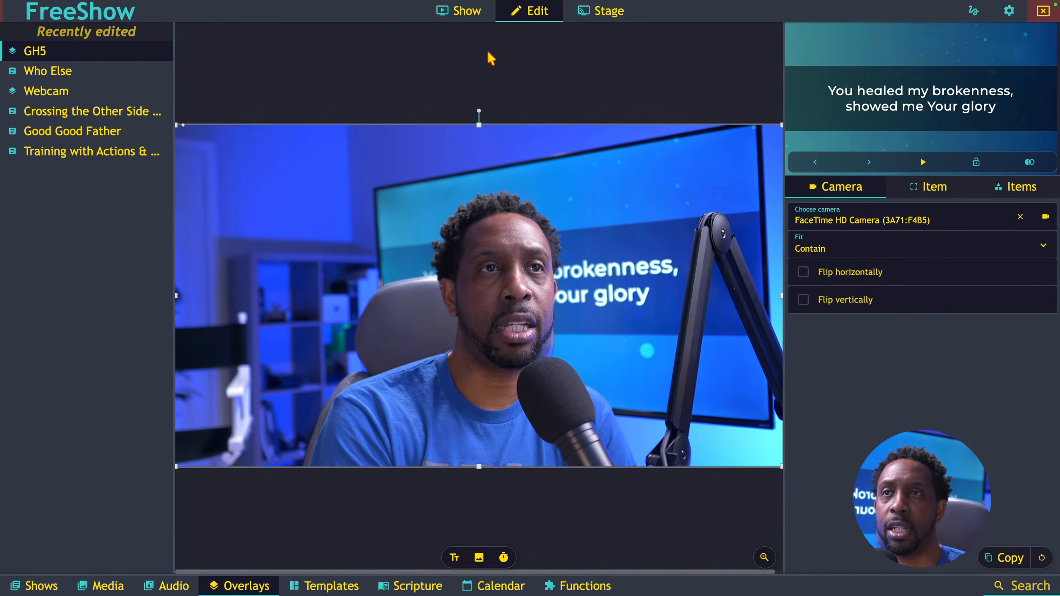
Step: Return to the show view and output the GH5 camera overlay over slide 11 of Who Else
click(464, 11)
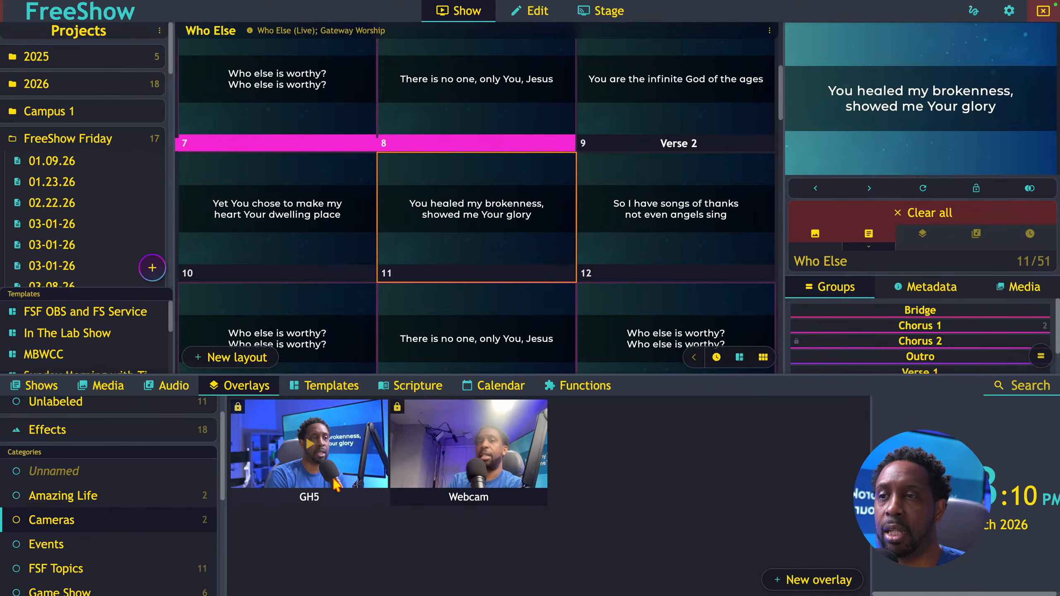
key(ctrl+Left)
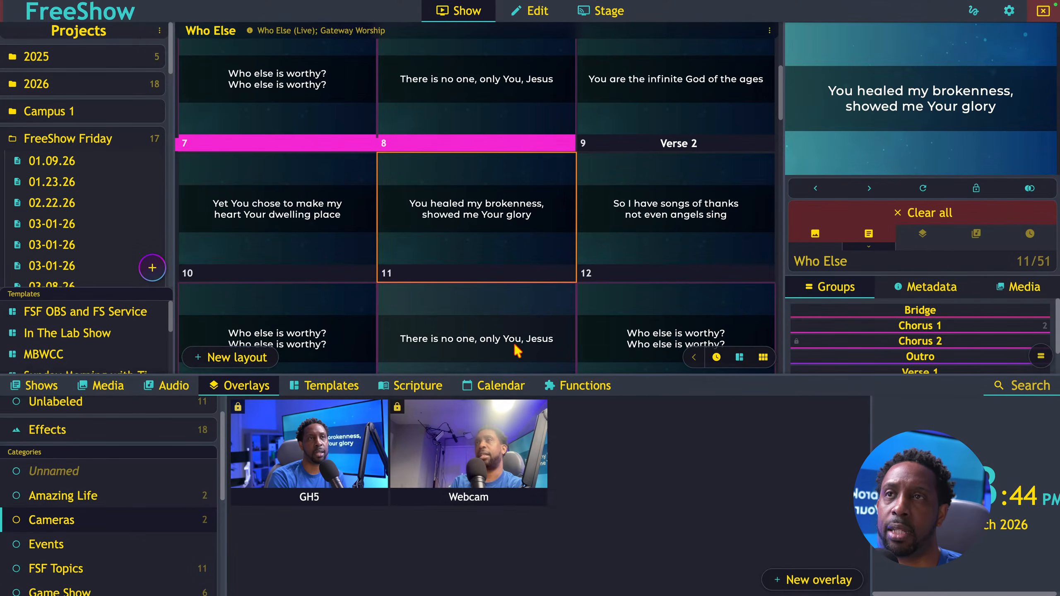
click(305, 438)
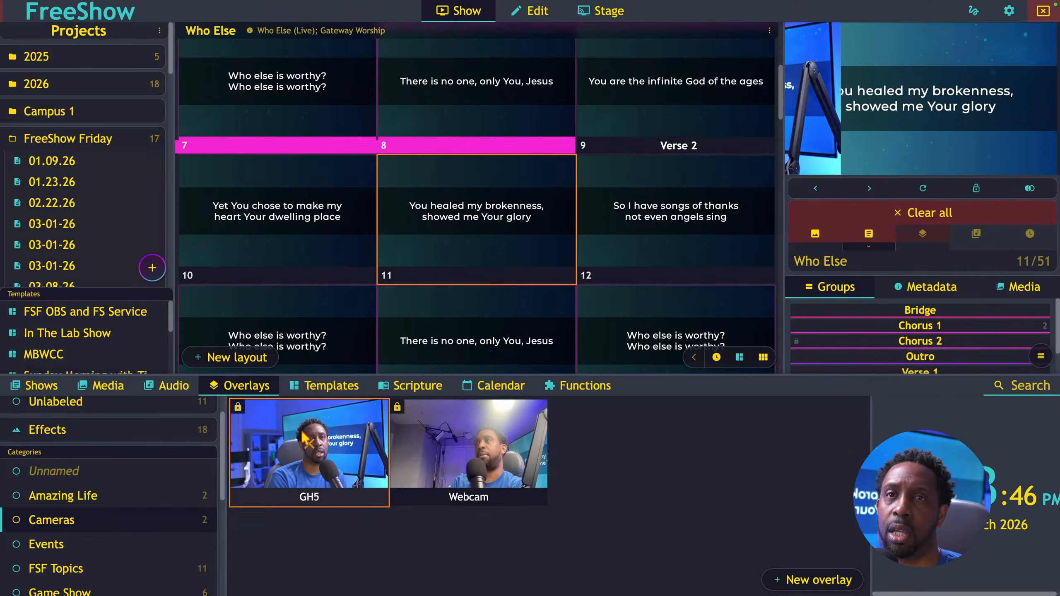